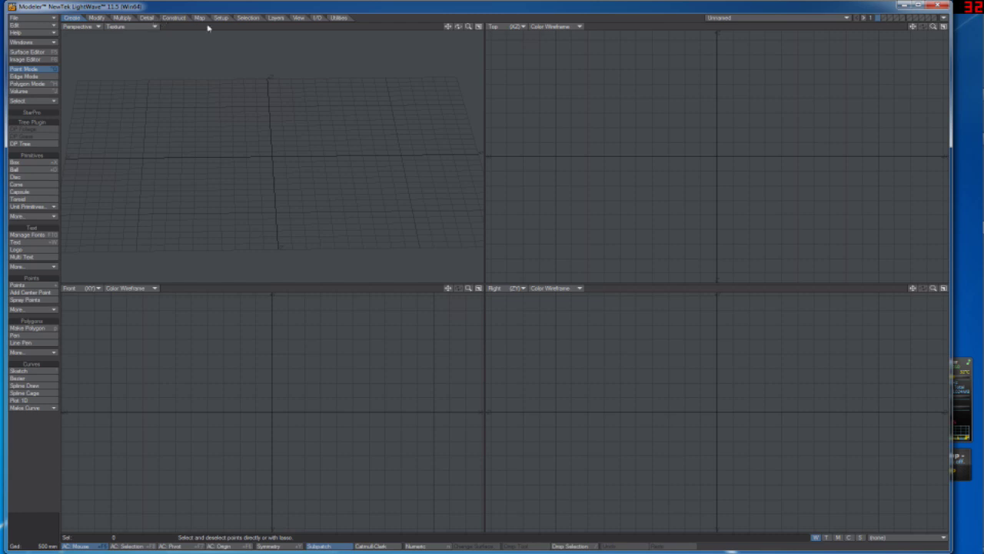
click(200, 18)
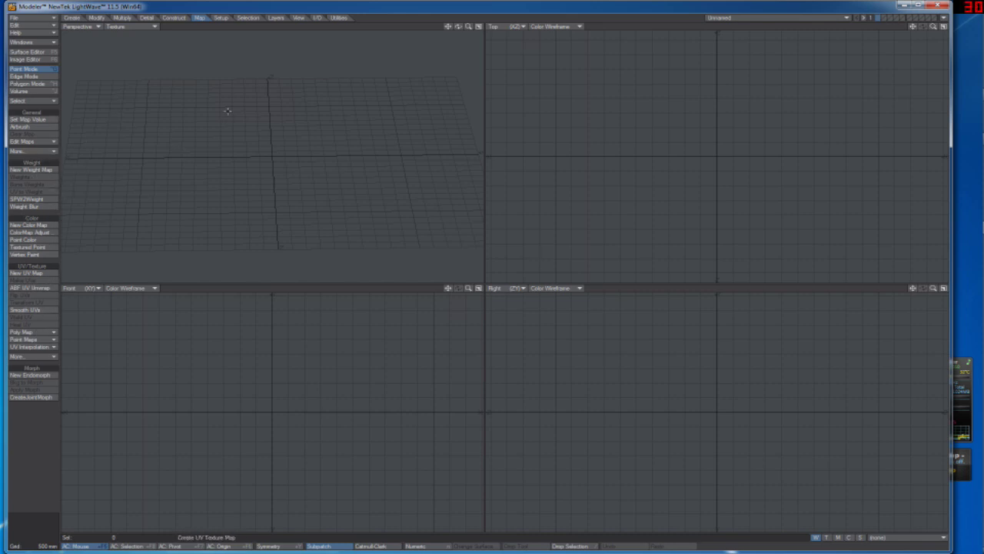
click(221, 18)
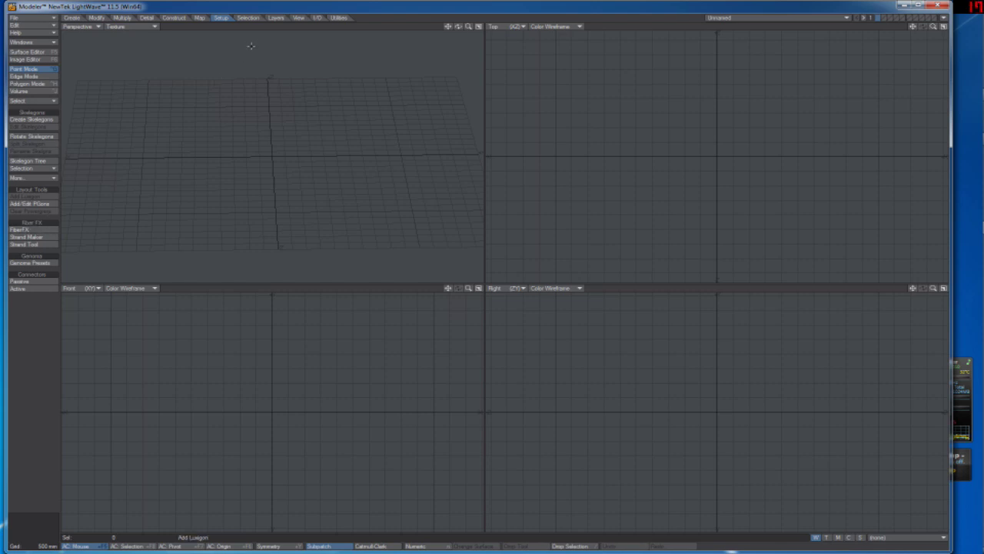
click(249, 18)
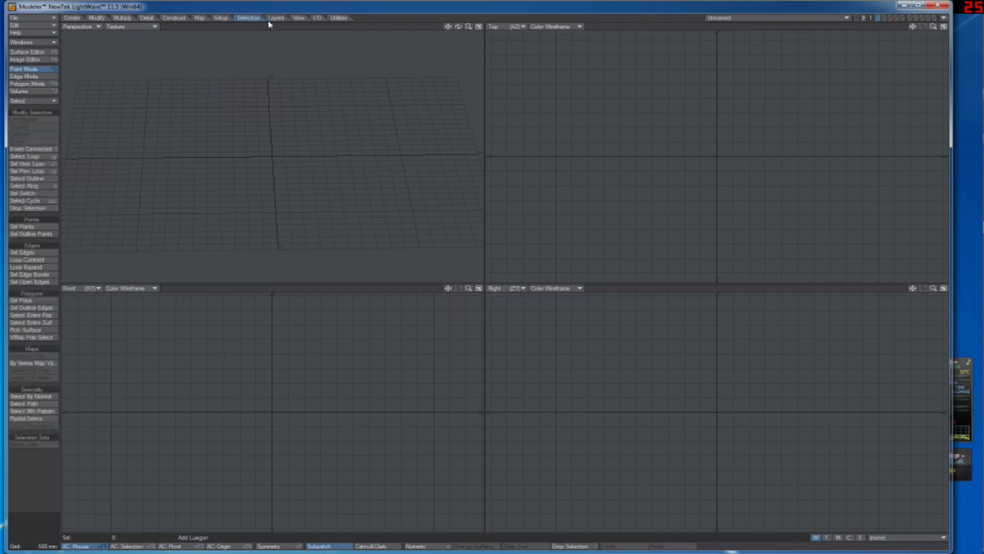
click(220, 18)
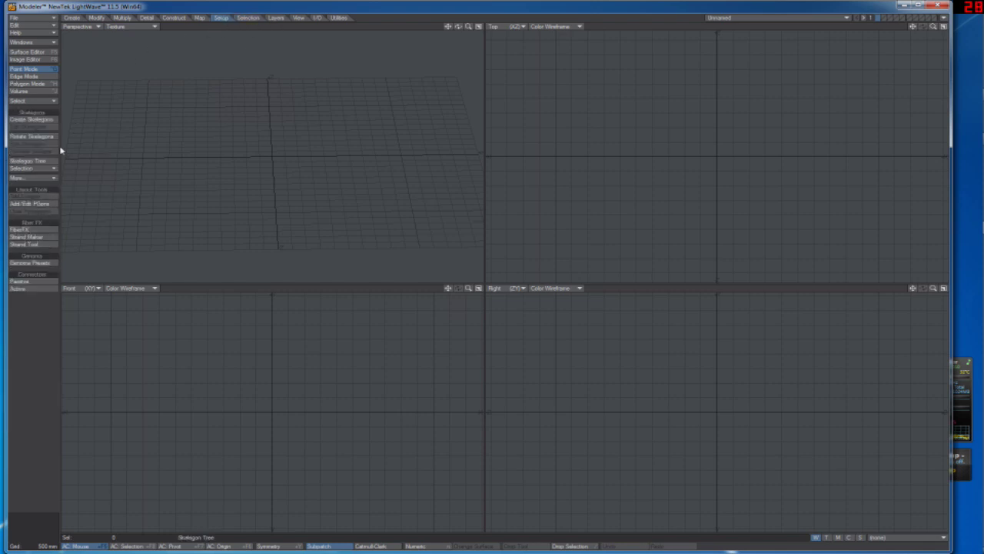
click(249, 18)
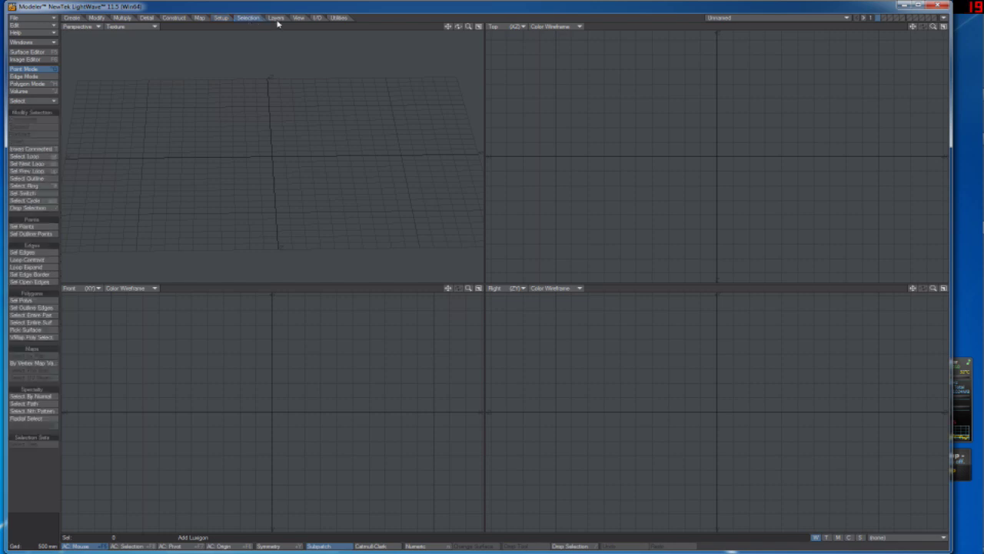
click(276, 18)
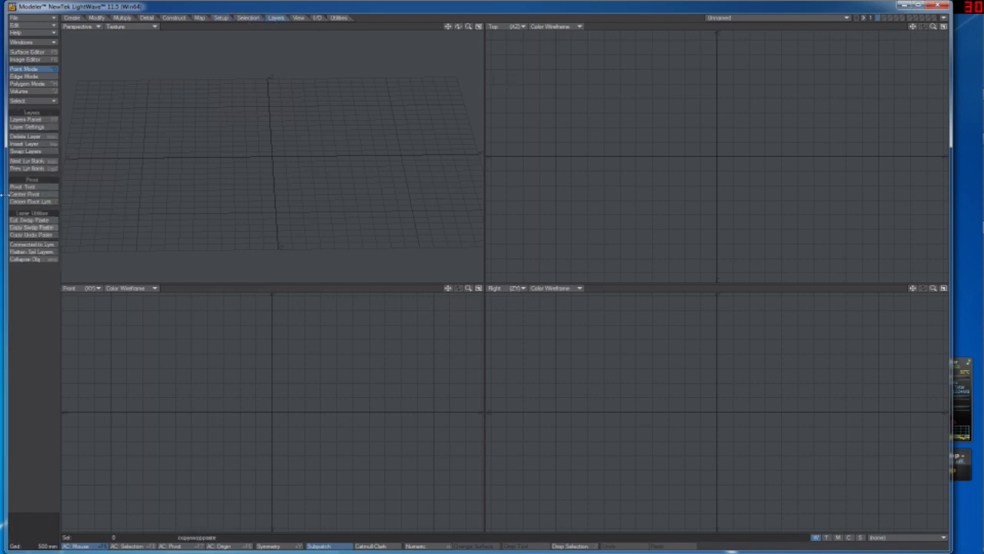
click(300, 18)
click(318, 18)
click(338, 18)
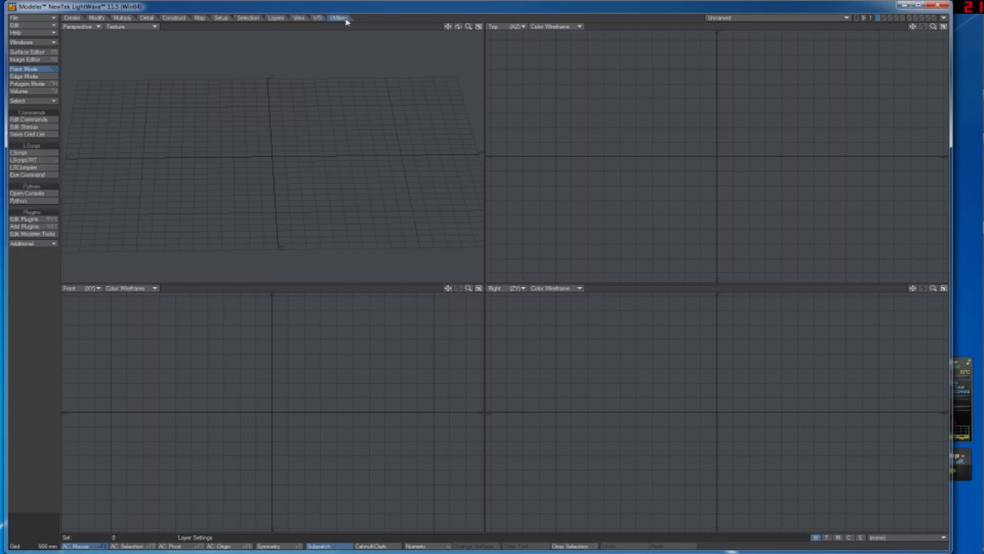
click(271, 18)
click(248, 18)
click(221, 17)
click(199, 18)
click(175, 18)
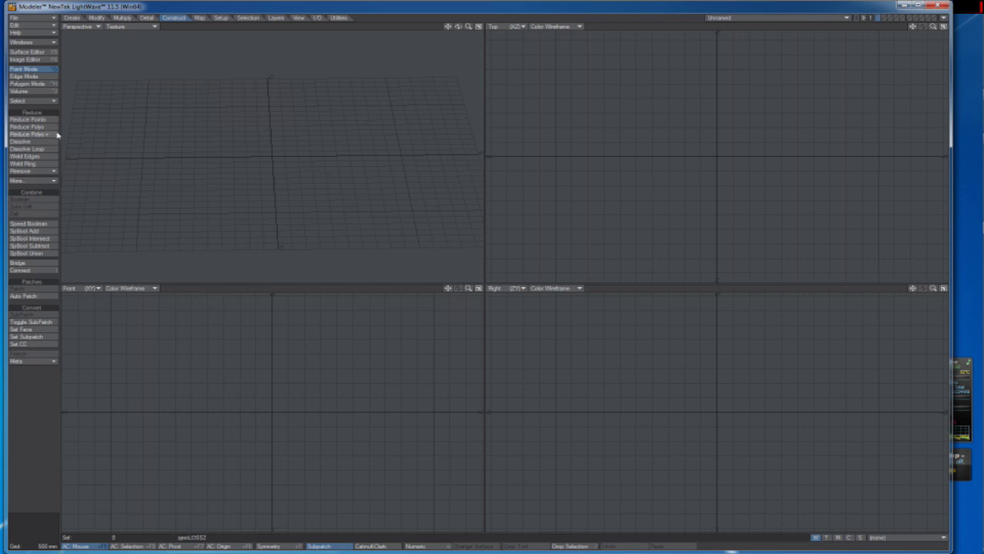
click(122, 18)
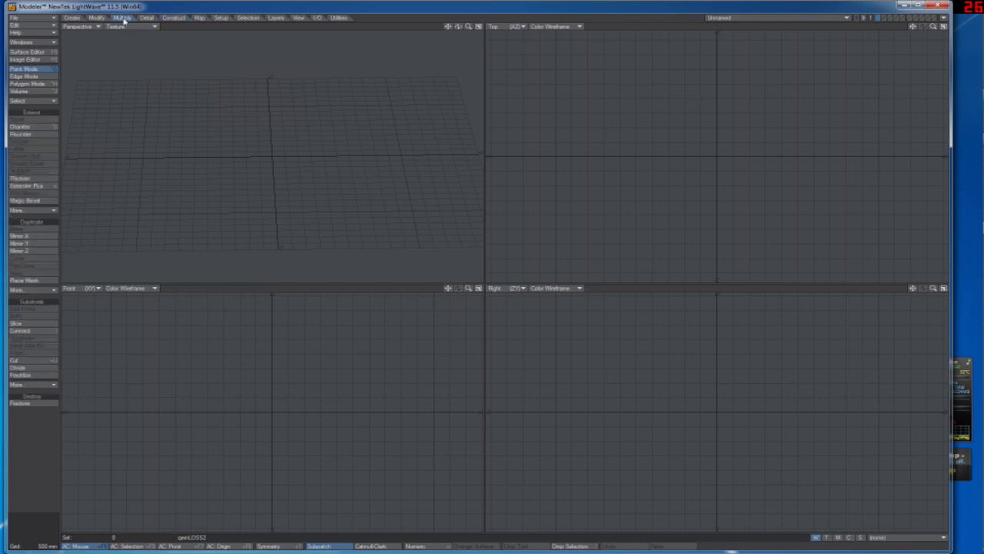
click(75, 19)
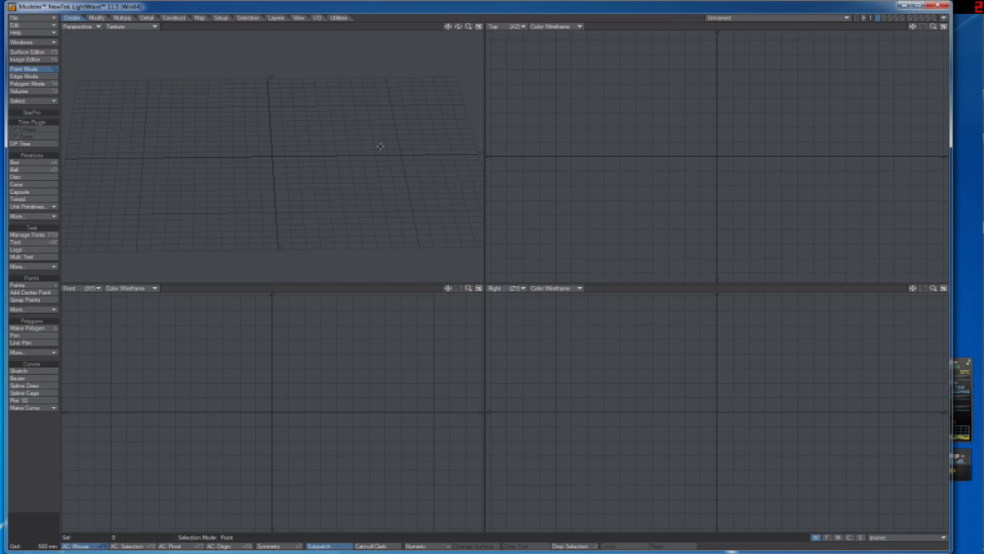
click(27, 52)
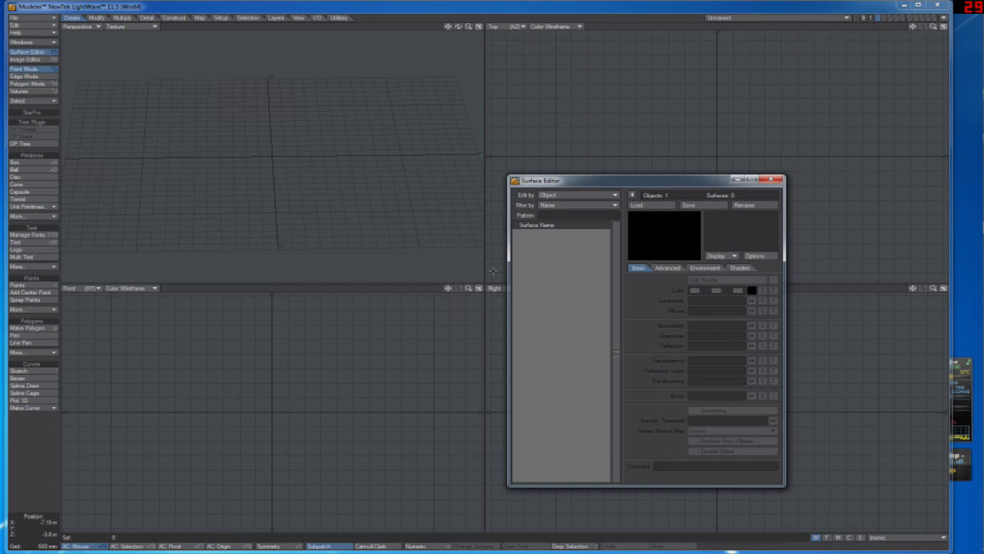
click(768, 179)
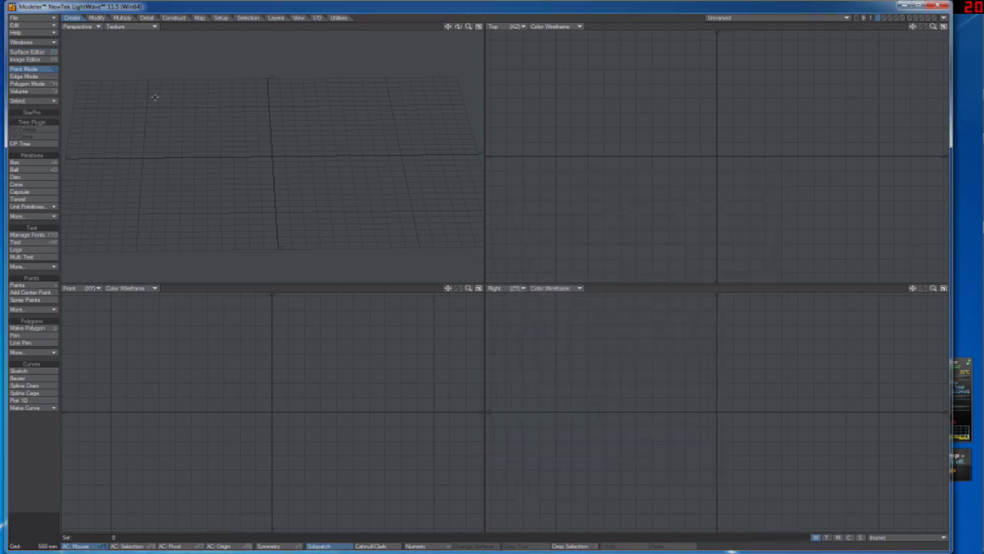
Step: Draw a box primitive from the top view, pull it up to full height, and reduce its depth
click(15, 163)
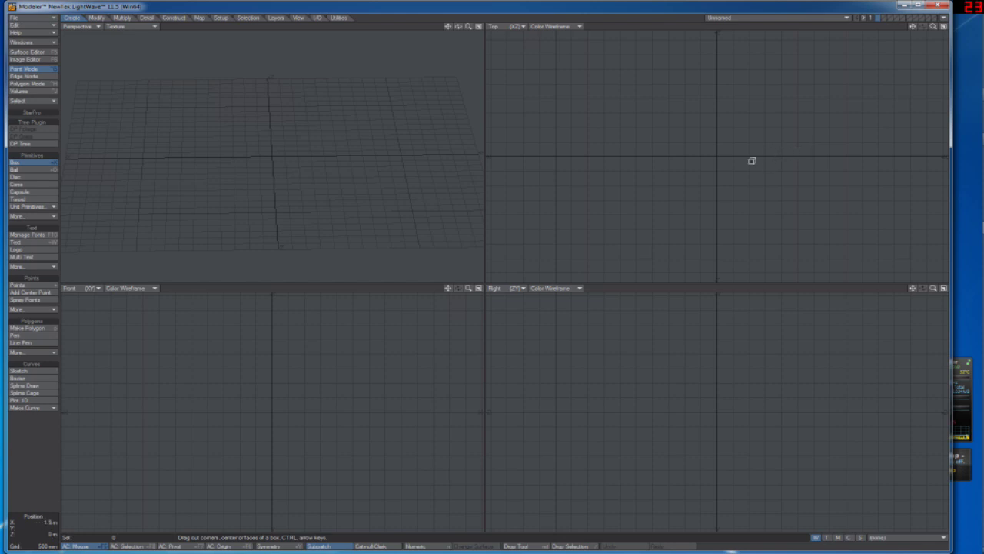
drag(652, 144, 697, 175)
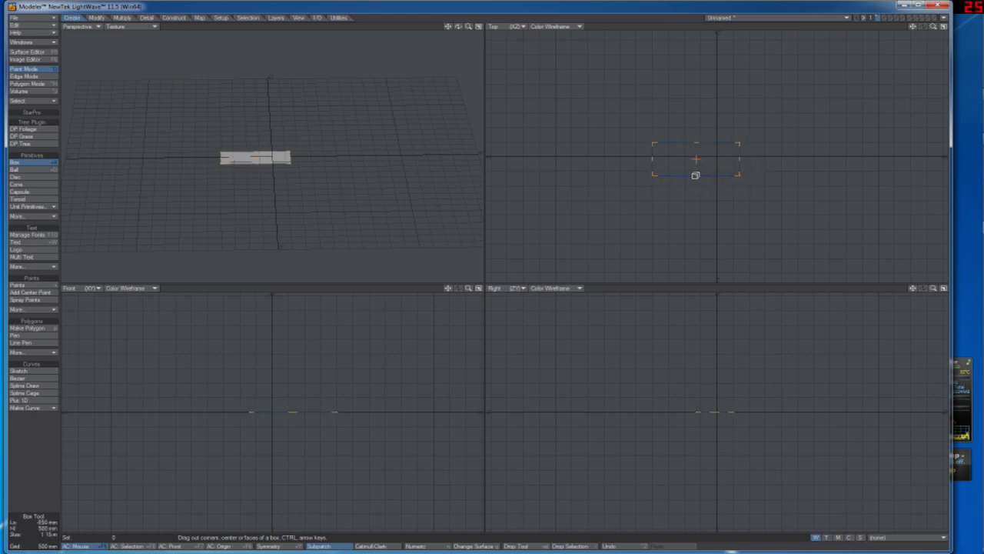
drag(288, 384, 307, 315)
drag(696, 175, 698, 161)
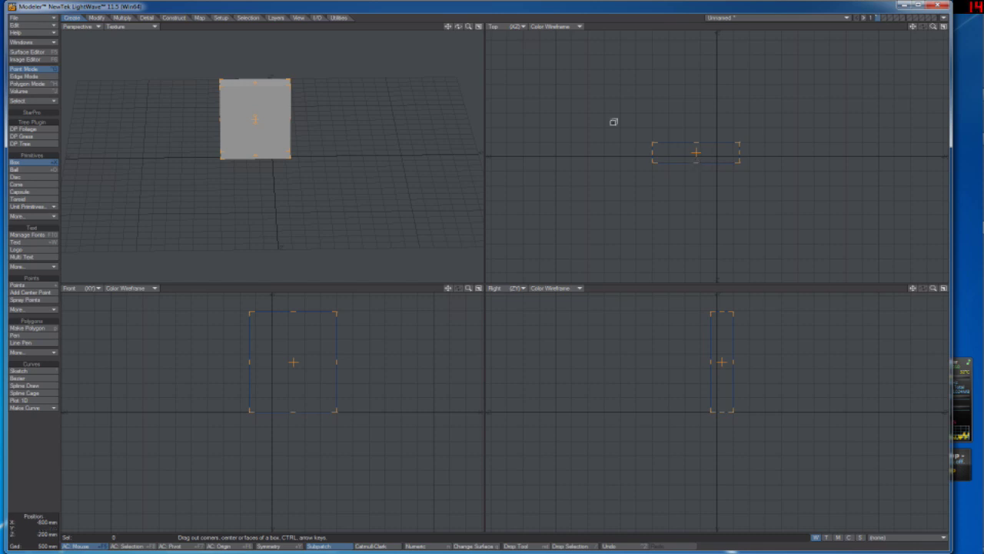
Step: Narrow the box's width from one side, increase its depth slightly, and finalize the box
drag(459, 28, 441, 121)
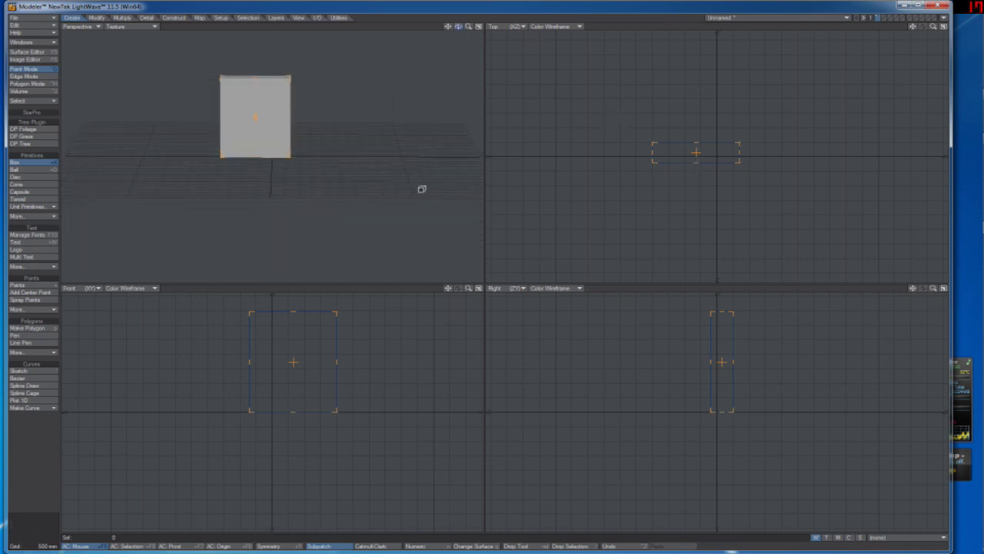
drag(338, 363, 322, 359)
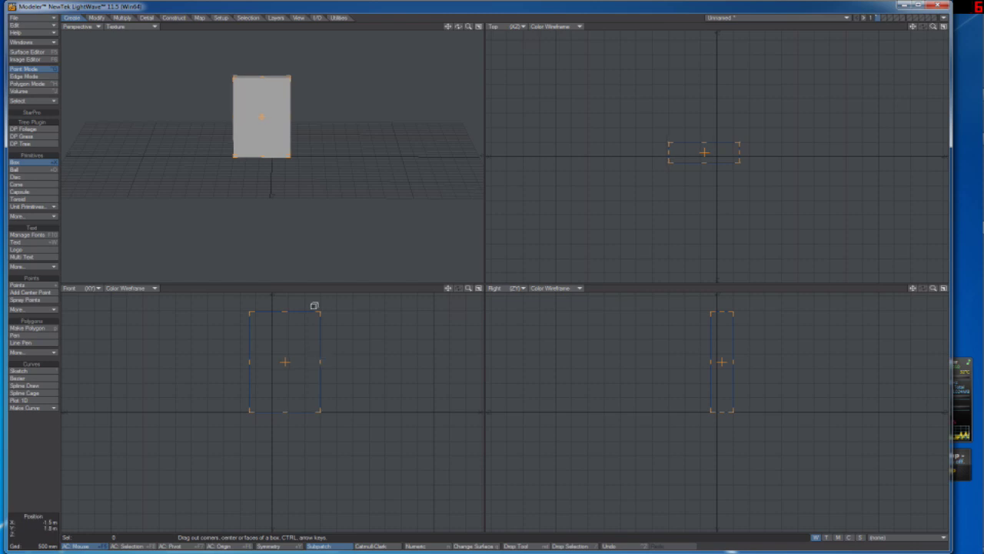
drag(458, 27, 443, 60)
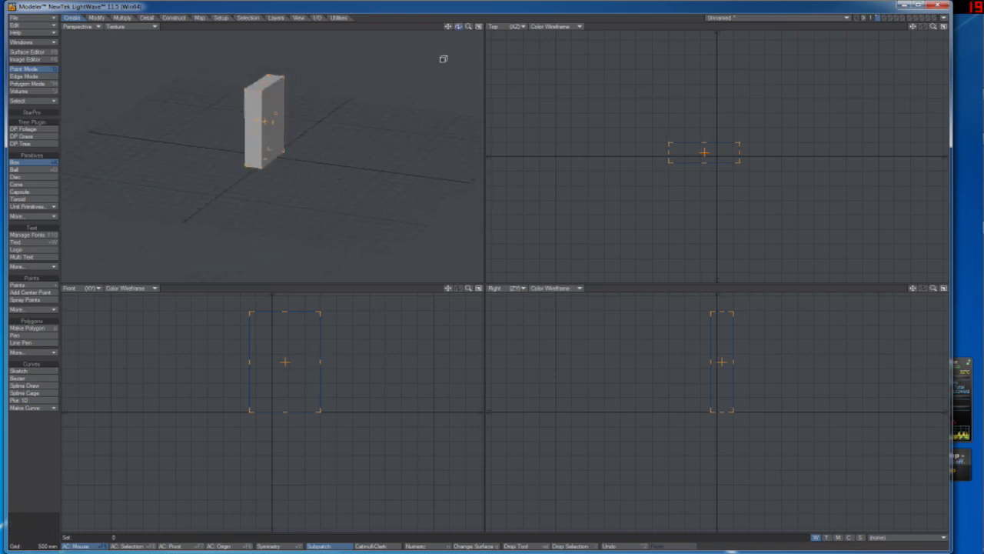
drag(703, 163, 705, 163)
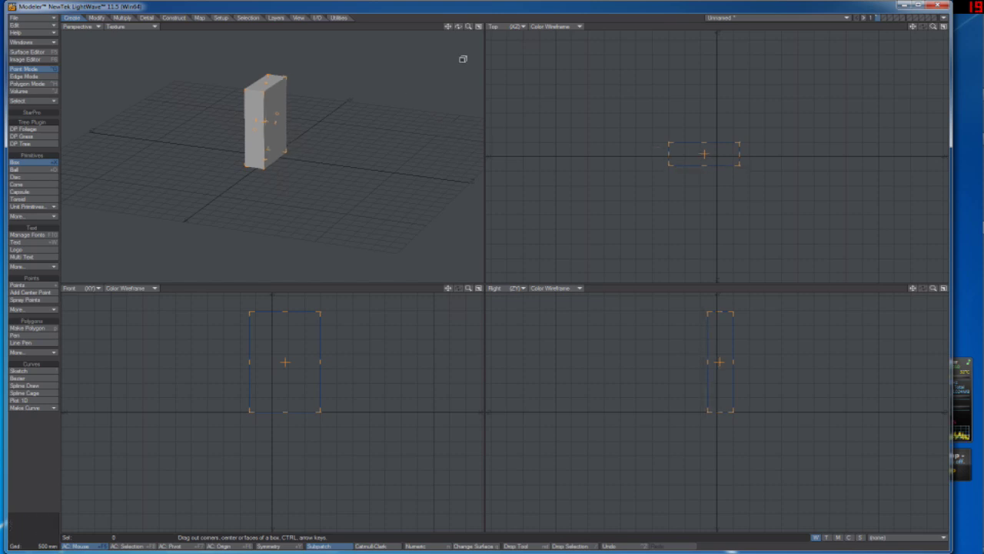
mouse_move(458, 26)
mouse_down()
mouse_move(502, 34)
mouse_move(453, 38)
mouse_up()
drag(521, 38, 536, 41)
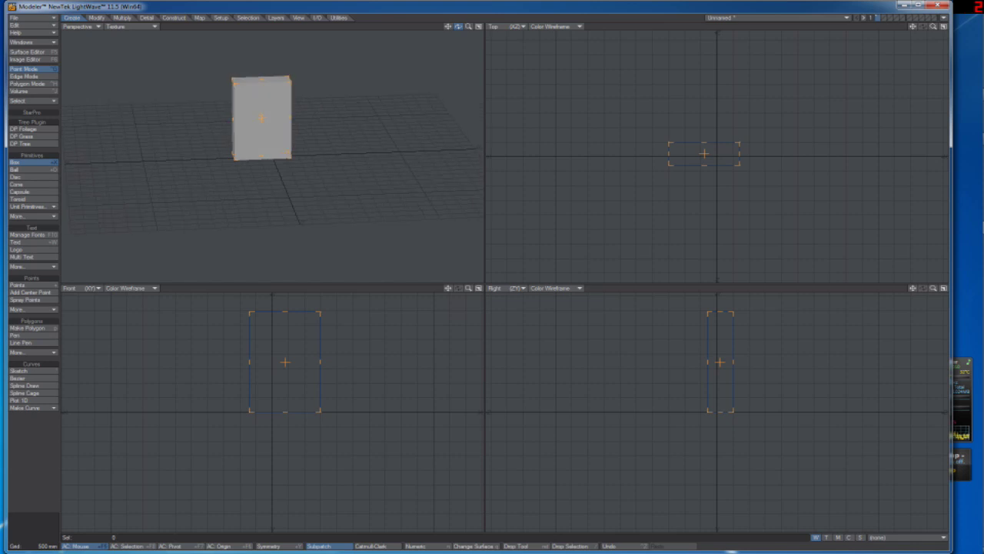
mouse_move(458, 27)
mouse_down()
mouse_move(472, 27)
mouse_move(460, 33)
mouse_up()
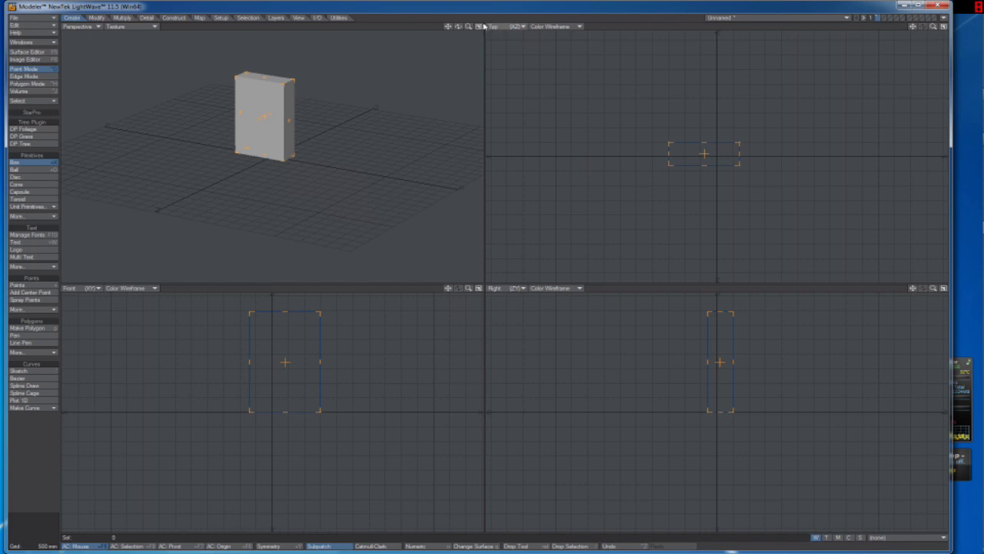
drag(459, 27, 438, 29)
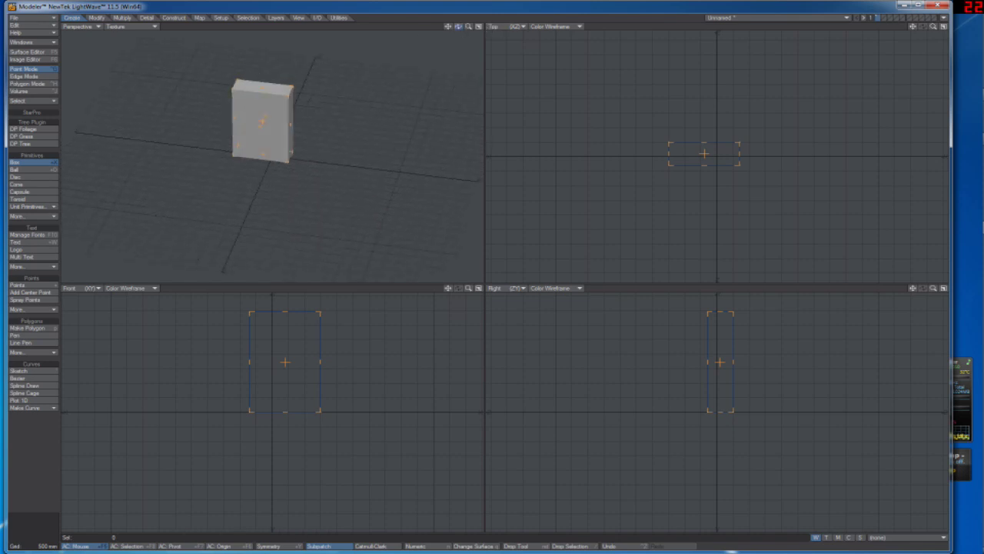
drag(438, 29, 460, 29)
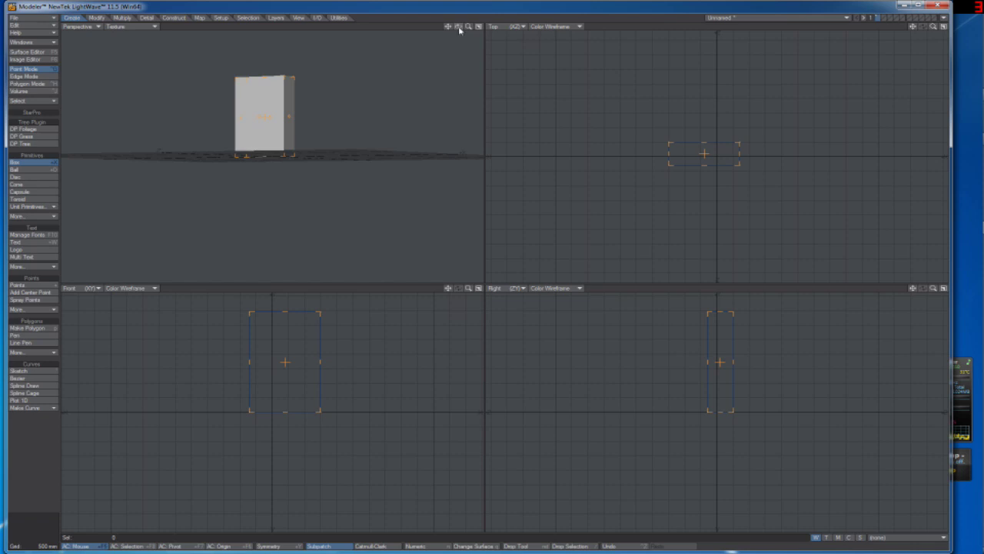
drag(459, 28, 433, 55)
key(Return)
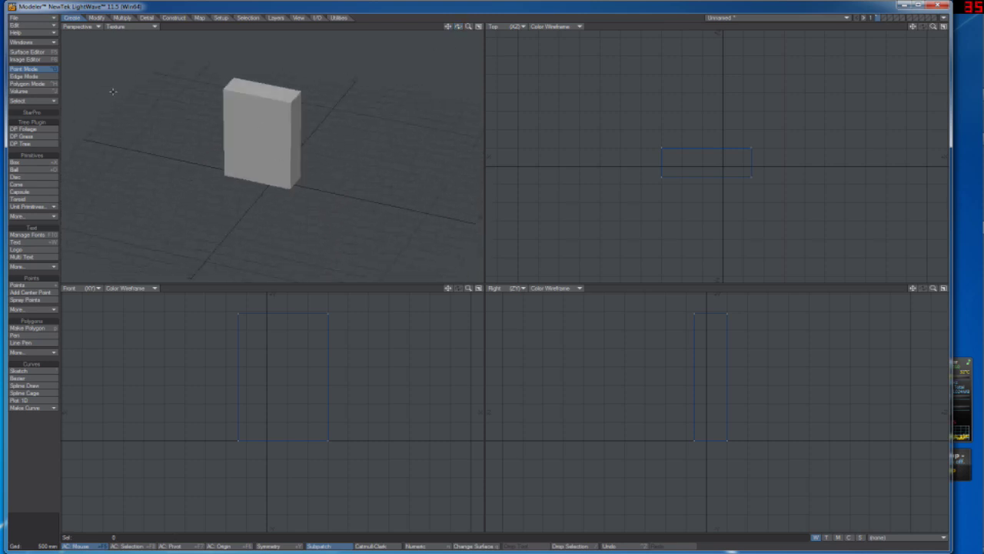
drag(448, 26, 314, 67)
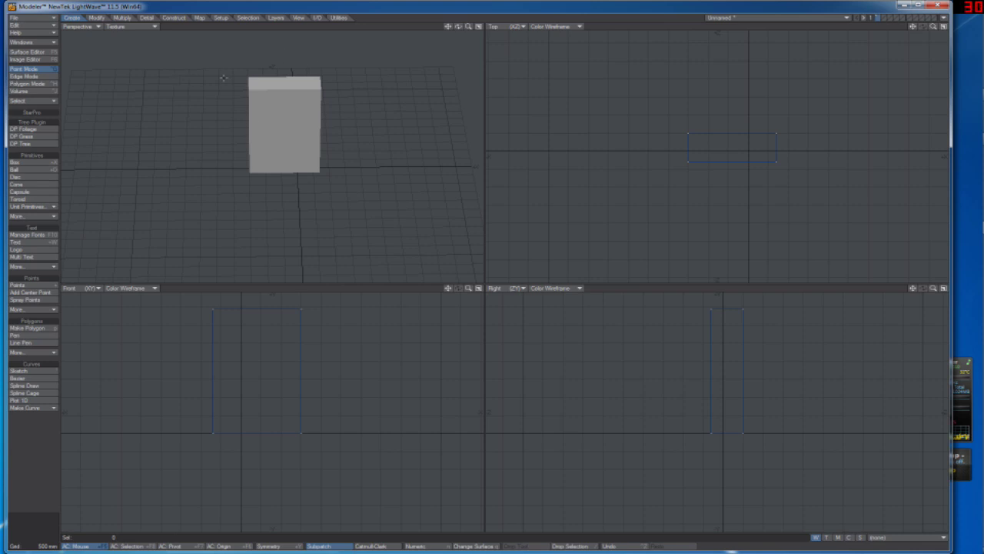
mouse_move(462, 29)
mouse_down()
mouse_move(425, 37)
mouse_move(442, 28)
mouse_up()
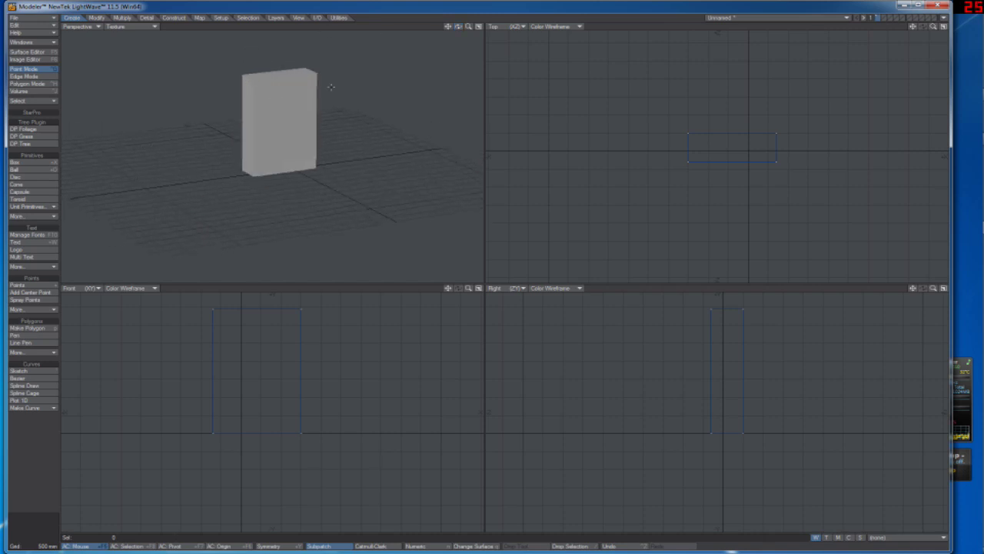
drag(459, 27, 328, 72)
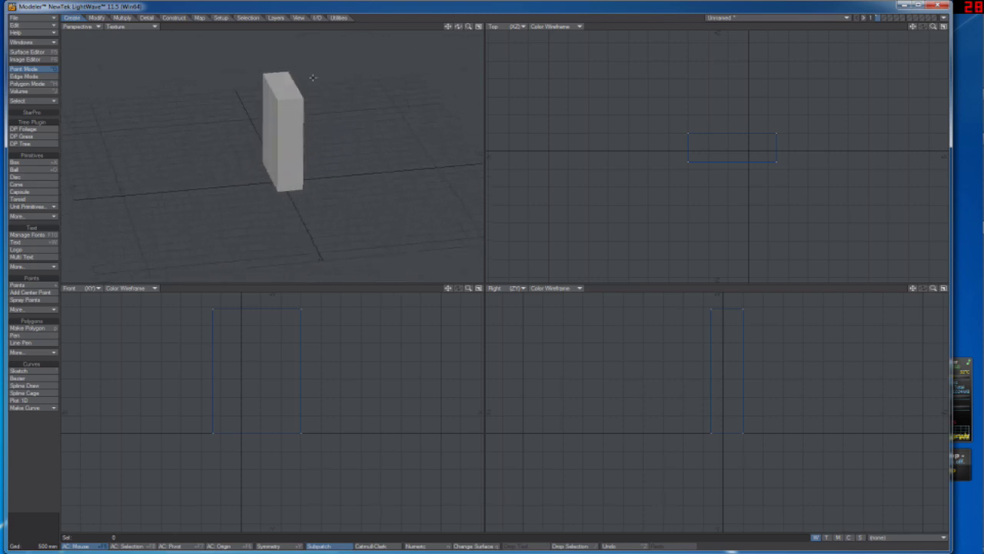
key(Tab)
key(Tab)
drag(459, 27, 523, 17)
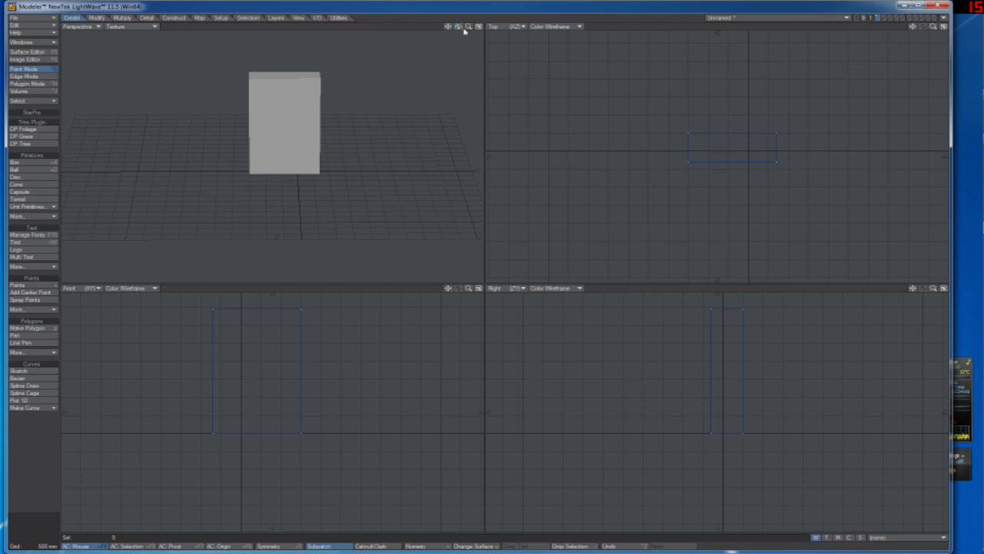
mouse_move(467, 28)
mouse_down()
mouse_move(430, 28)
mouse_move(489, 28)
mouse_move(470, 27)
mouse_up()
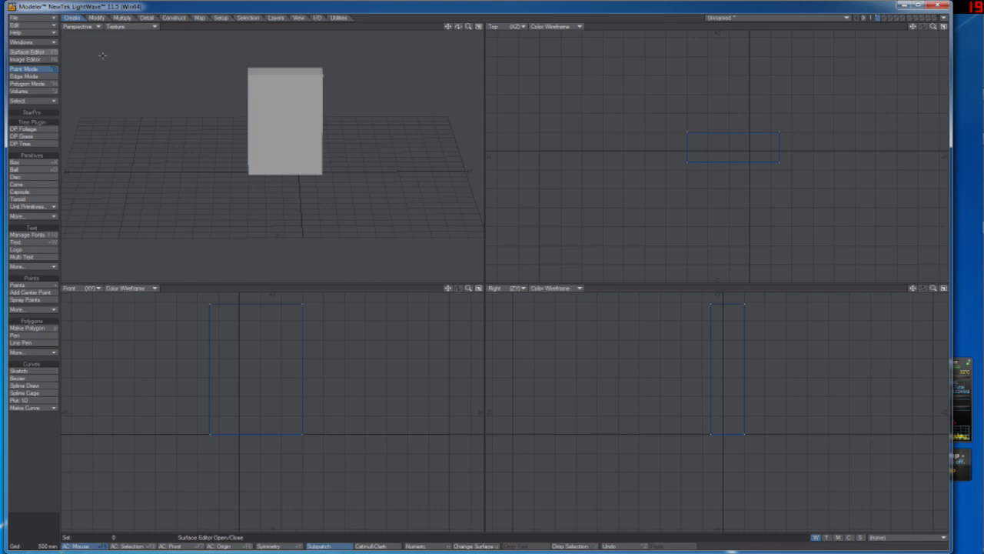
Step: Switch to polygon selection and select only the box's large front face
drag(459, 27, 435, 37)
key(space)
key(space)
click(284, 121)
drag(458, 26, 495, 33)
click(398, 100)
click(303, 105)
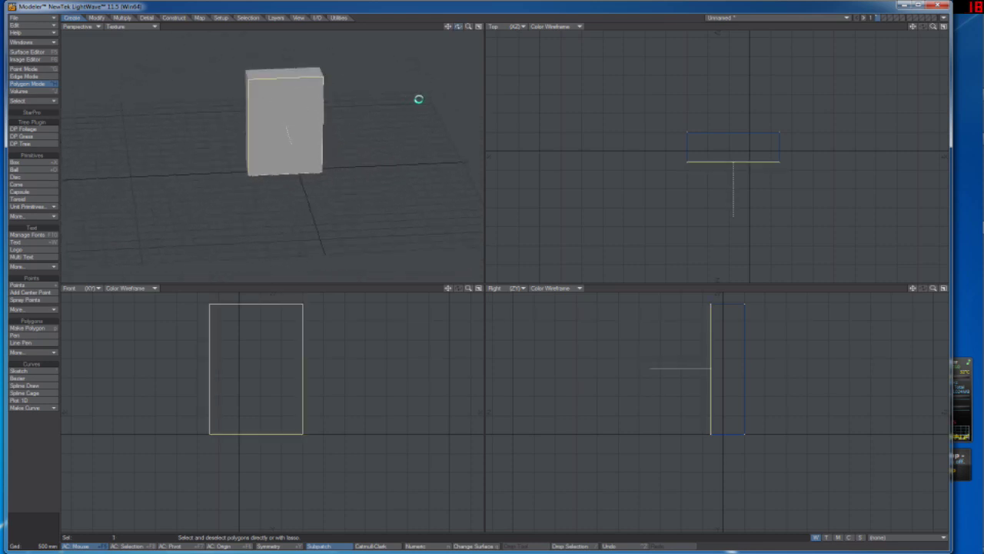
Step: Assign a new surface named Box_Front to the selected front face of the box
key(q)
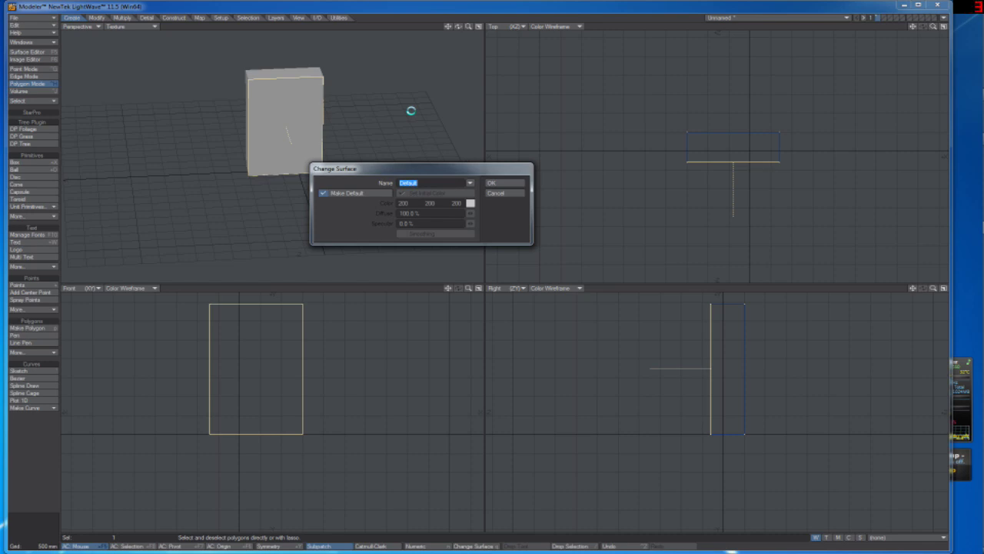
text(Box_Front)
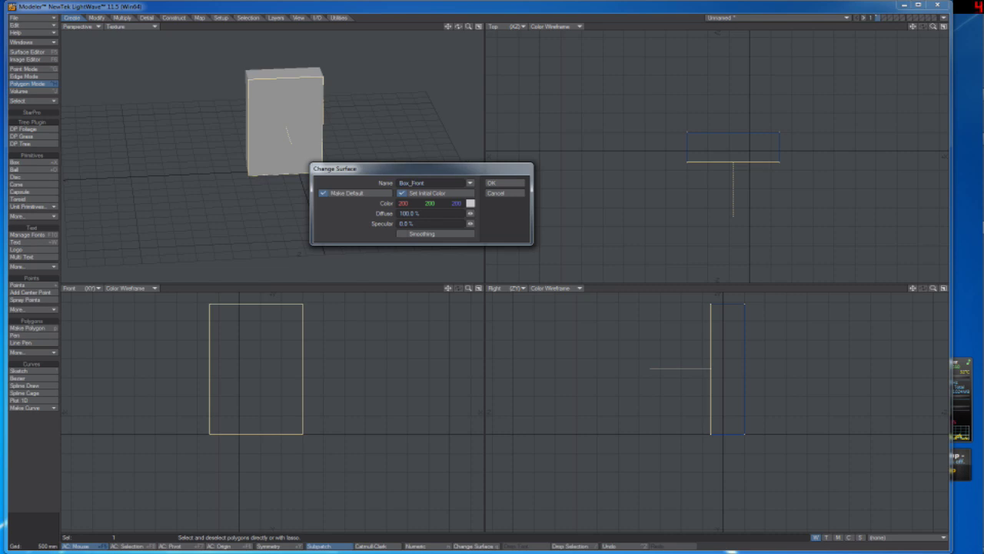
key(BackSpace)
drag(408, 172, 420, 147)
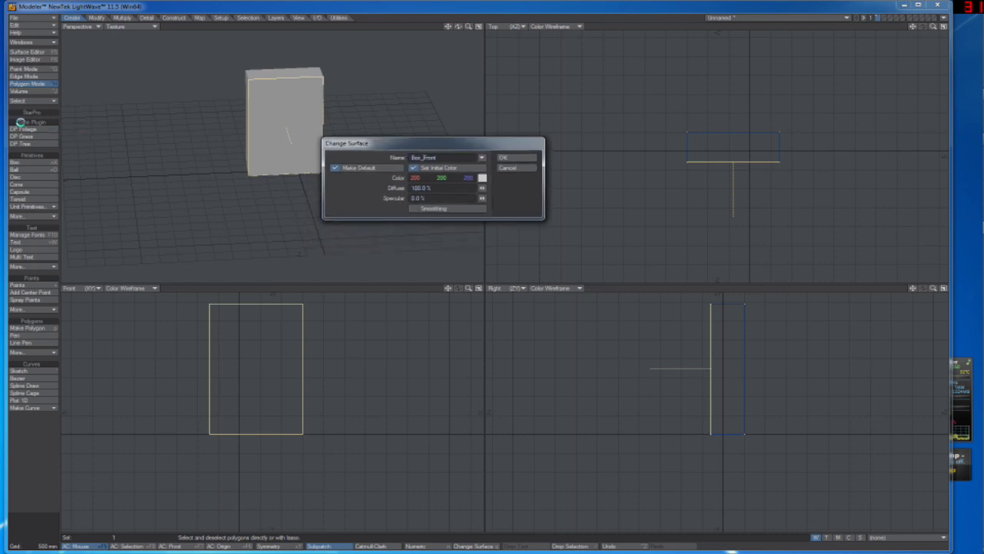
click(441, 158)
text(Boxes Fi)
drag(432, 157, 395, 158)
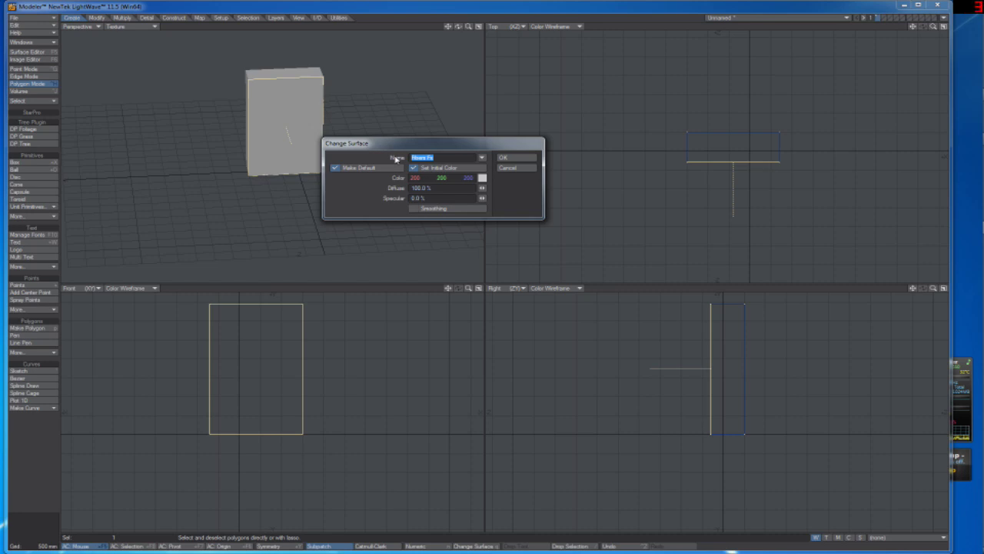
text(B)
key(Return)
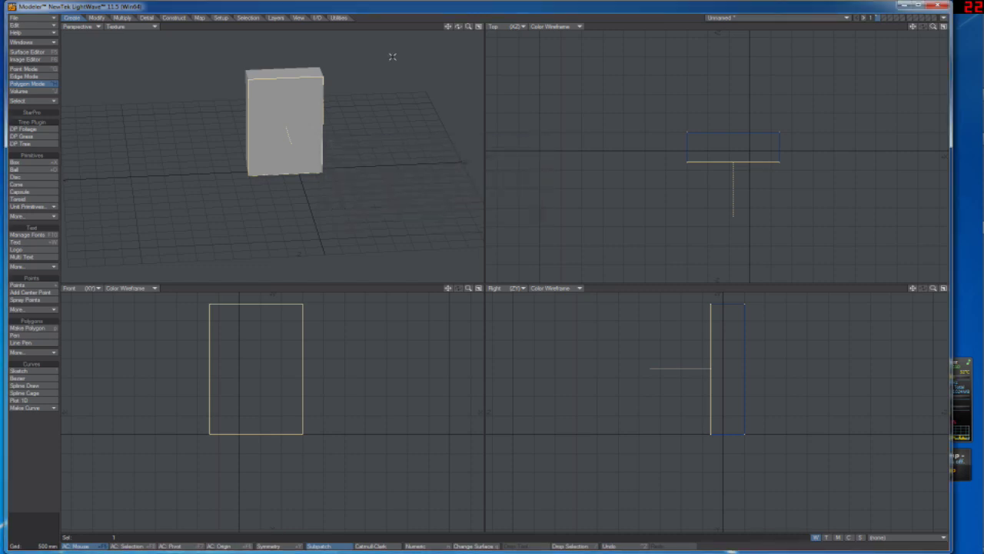
Step: Select only the box's large rear face and assign it a new surface named Box_Back
drag(459, 28, 239, 88)
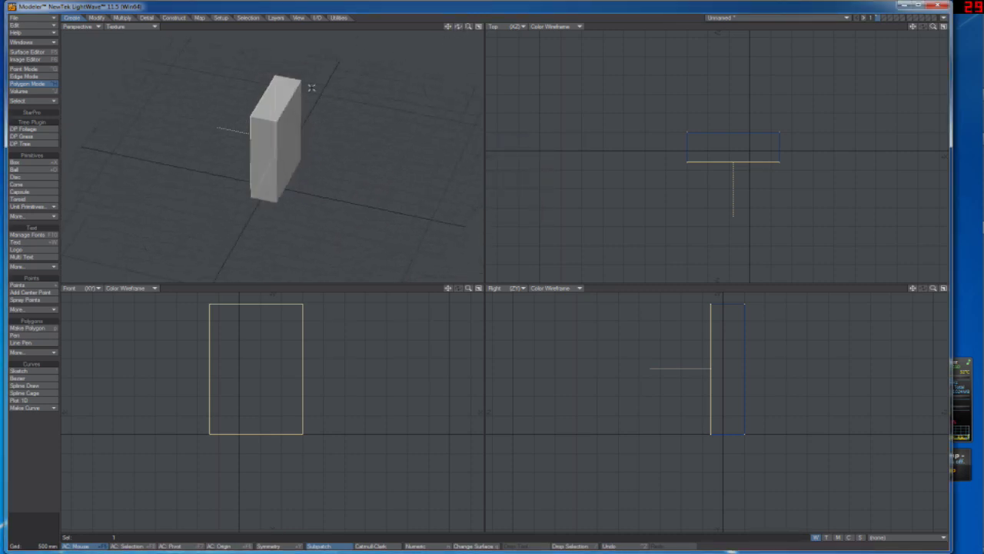
key(/)
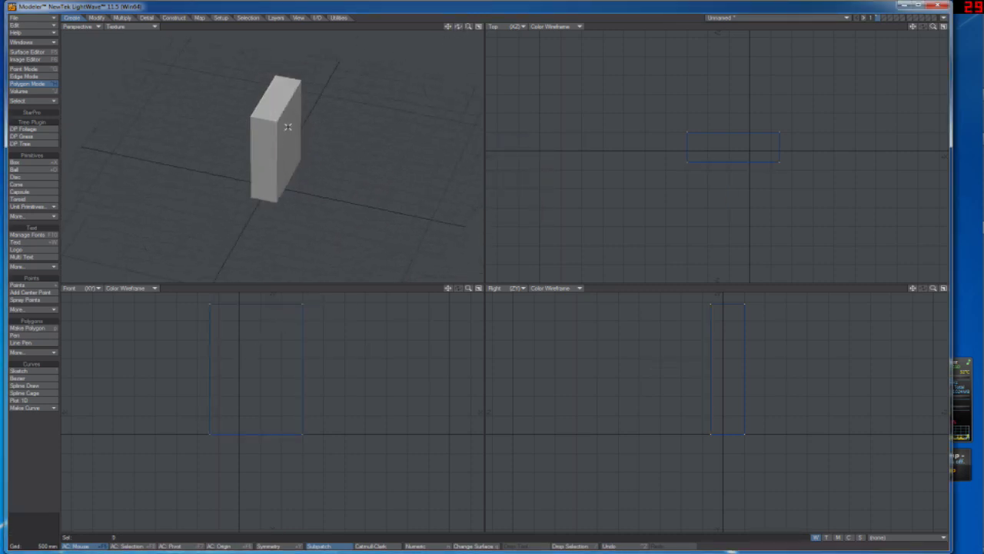
click(287, 129)
key(q)
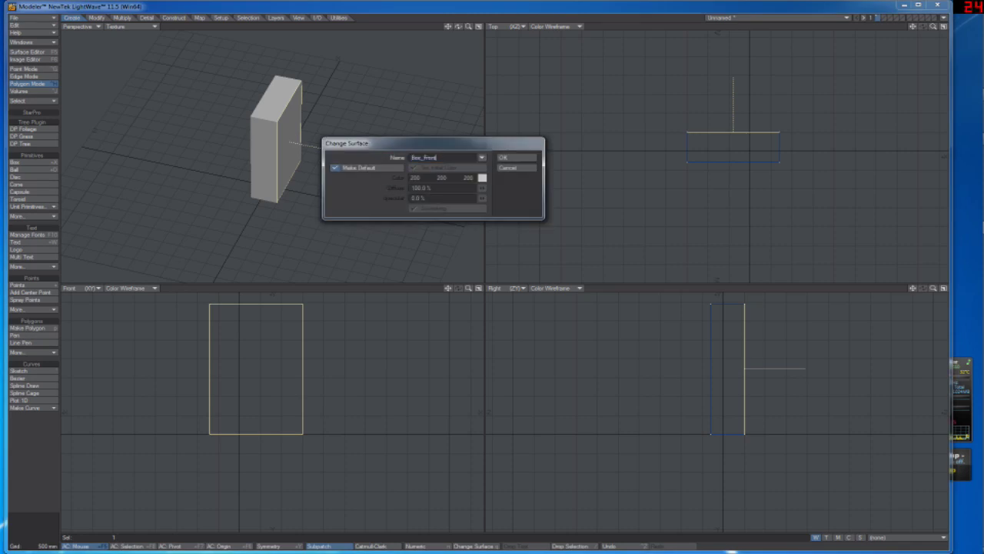
key(BackSpace)
key(BackSpace)
key(BackSpace)
text(Back)
key(Return)
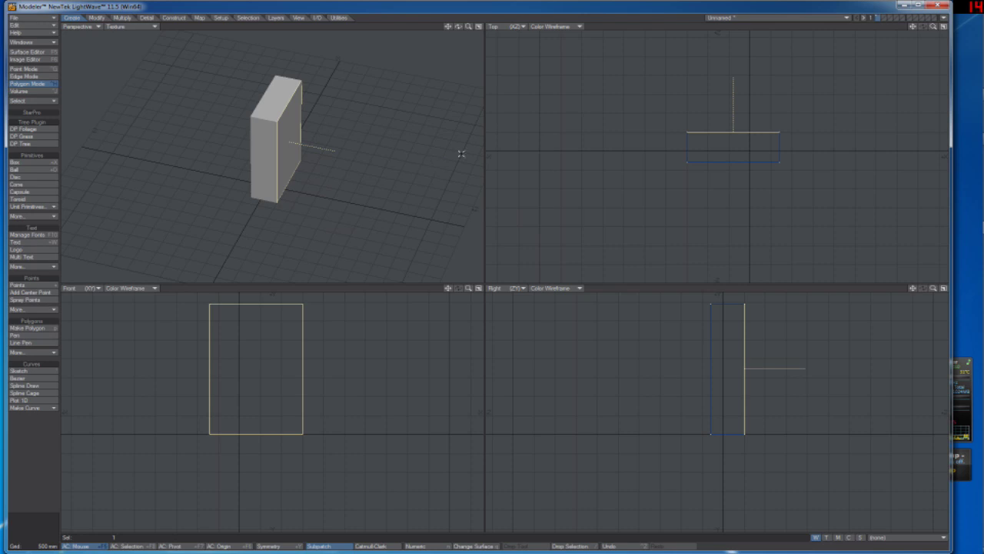
Step: Select only the box's upper face and assign it a new surface named Box_Top
key(slash)
mouse_move(458, 27)
mouse_down()
mouse_move(518, 15)
mouse_move(486, 17)
mouse_move(595, 24)
mouse_move(415, 20)
mouse_move(457, 27)
mouse_move(446, 31)
mouse_up()
click(243, 113)
key(/)
click(271, 73)
key(q)
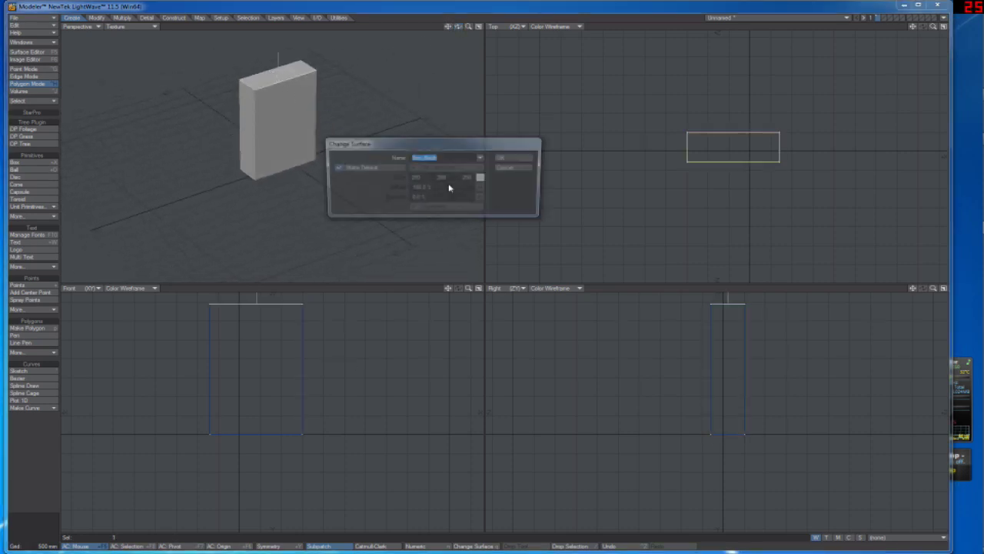
mouse_move(440, 158)
mouse_down()
mouse_move(419, 158)
mouse_move(427, 158)
mouse_up()
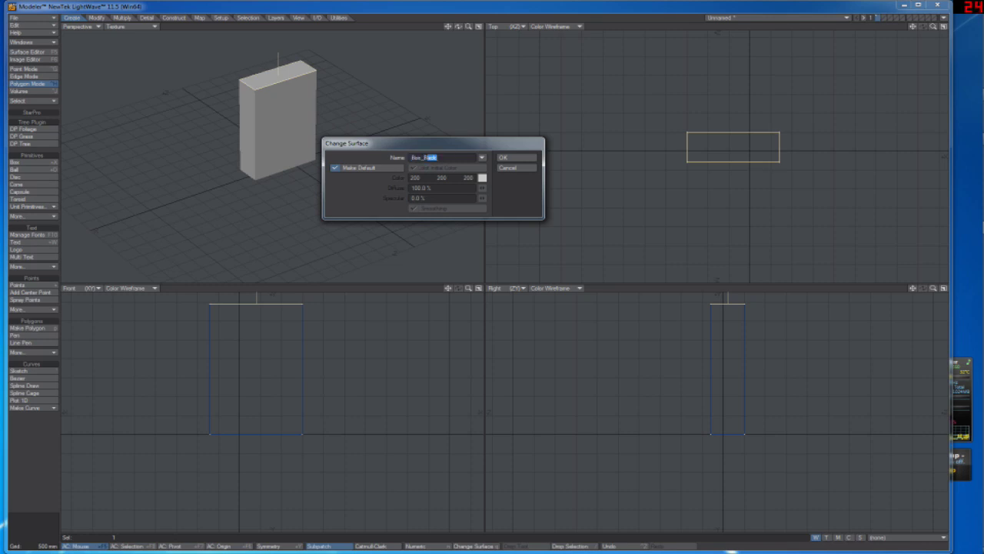
text(Top)
key(Return)
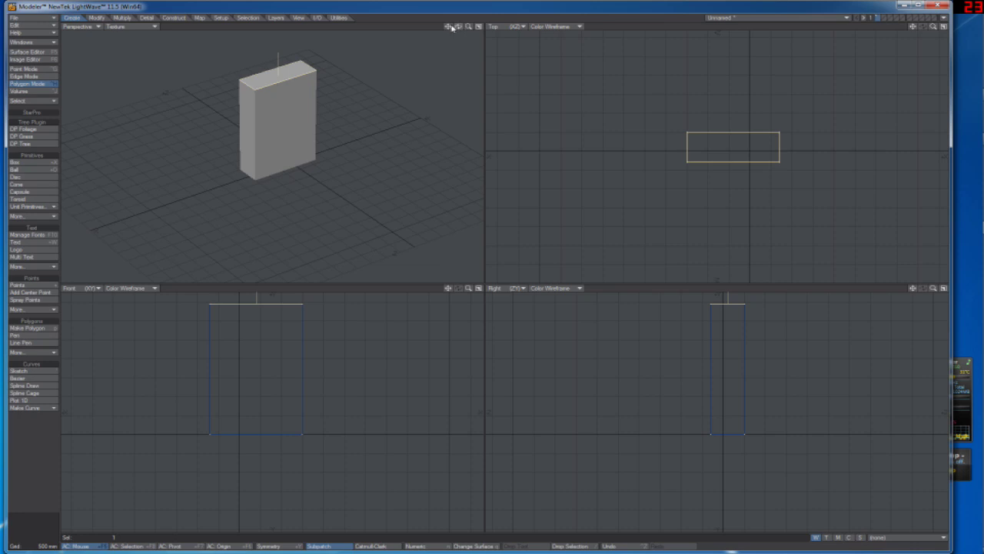
Step: Select only the underside face of the box and assign it a new surface named Box_Bottom
click(300, 63)
drag(457, 26, 325, 196)
click(267, 176)
text(q)
text(Box_T)
text(Bottom)
key(Return)
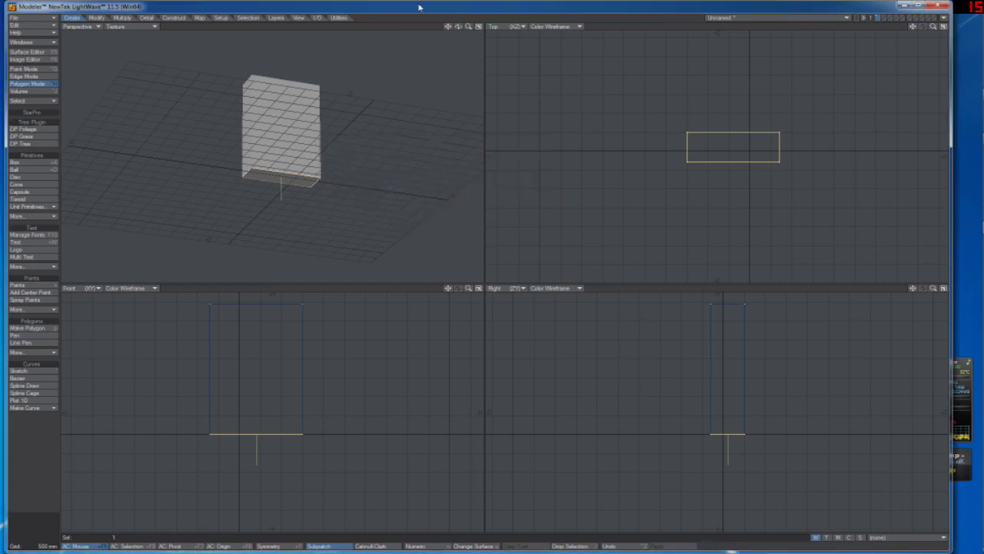
Step: Review the existing surface names available for the box's front face, leave its assignment as is, and clear the selection
click(281, 187)
mouse_move(459, 27)
mouse_down()
mouse_move(459, 115)
mouse_move(440, 40)
mouse_move(451, 37)
mouse_up()
click(271, 173)
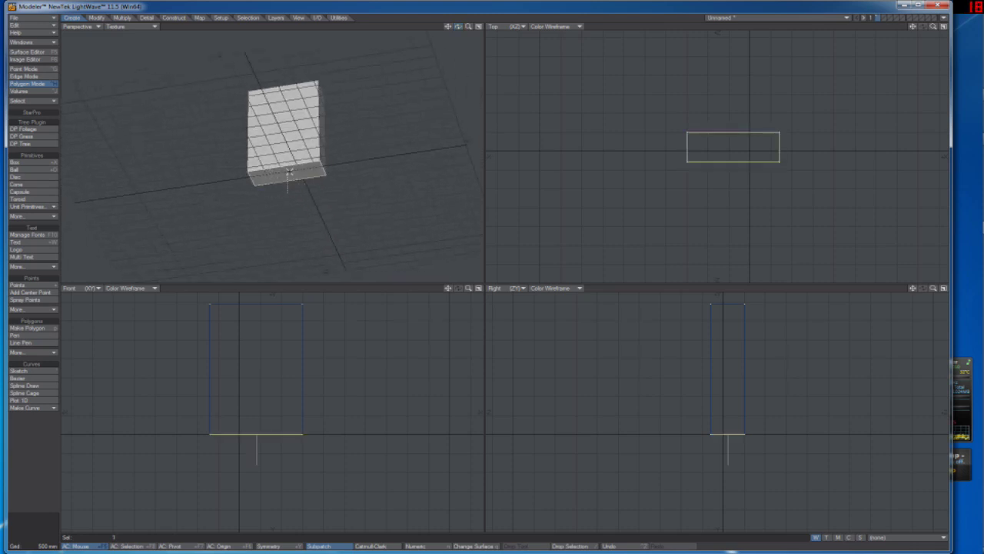
click(290, 179)
mouse_move(459, 26)
mouse_down()
mouse_move(452, 70)
mouse_move(450, 27)
mouse_move(461, 27)
mouse_move(441, 36)
mouse_move(439, 28)
mouse_move(459, 26)
mouse_up()
click(273, 130)
key(q)
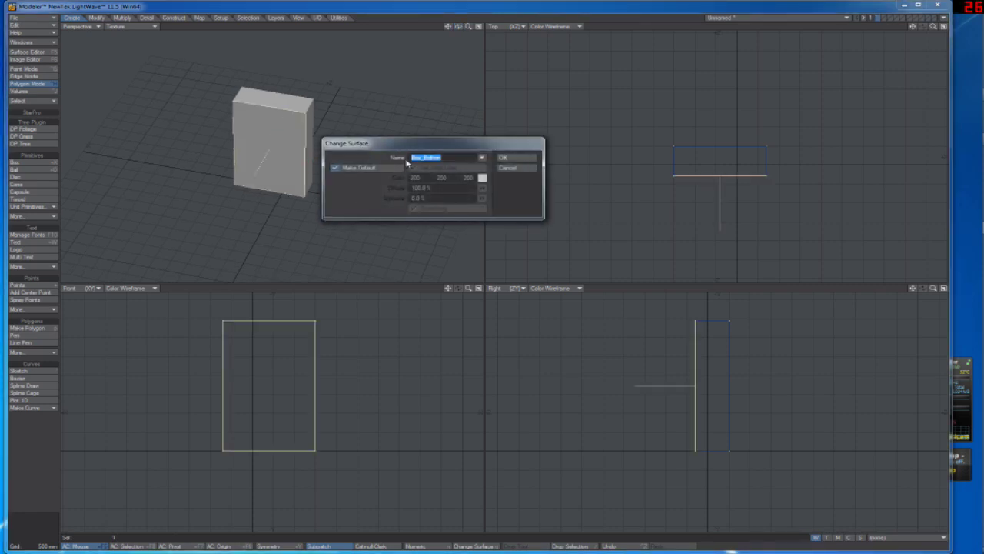
click(482, 157)
click(483, 153)
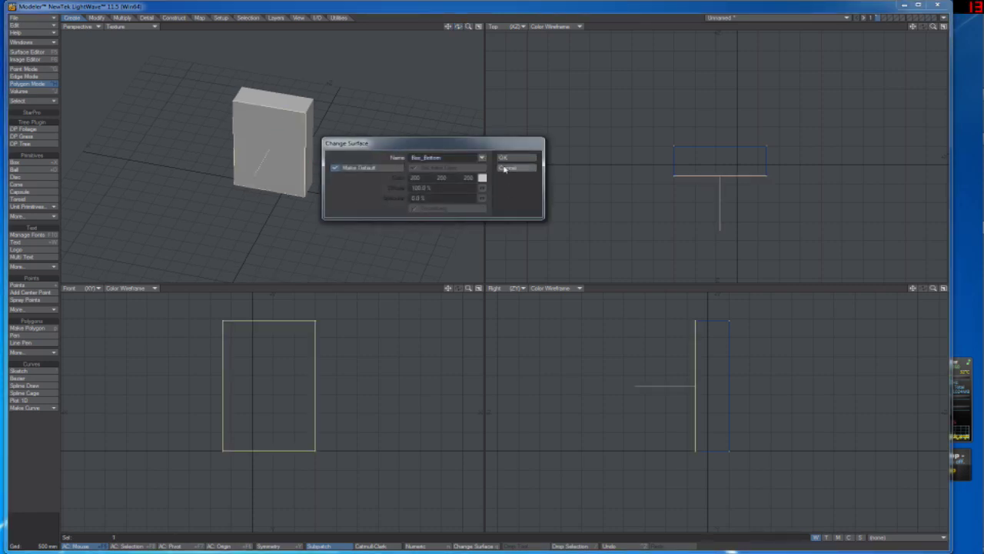
click(504, 169)
click(285, 134)
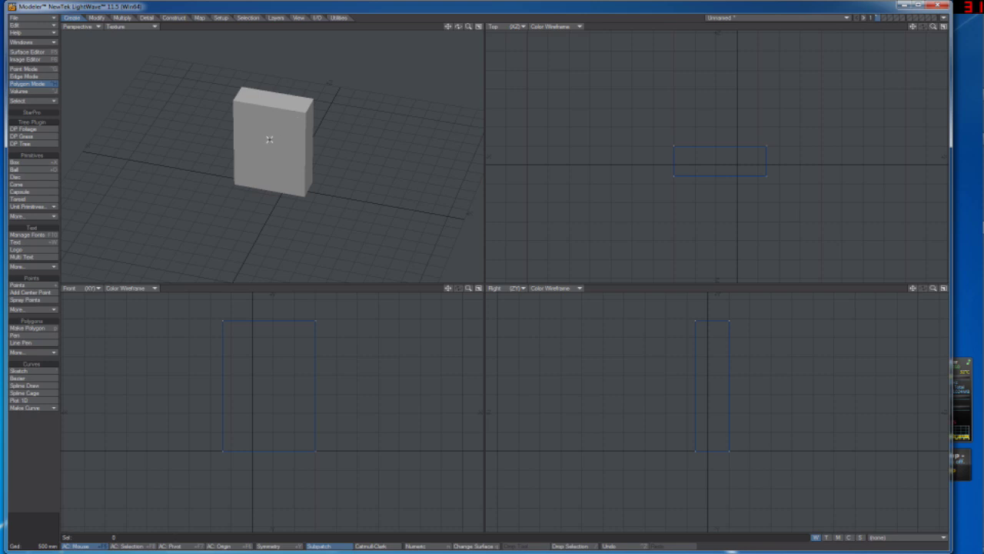
Step: Set the Box_Front surface's color to black (000, 000, 000) in the Surface Editor
drag(459, 27, 462, 28)
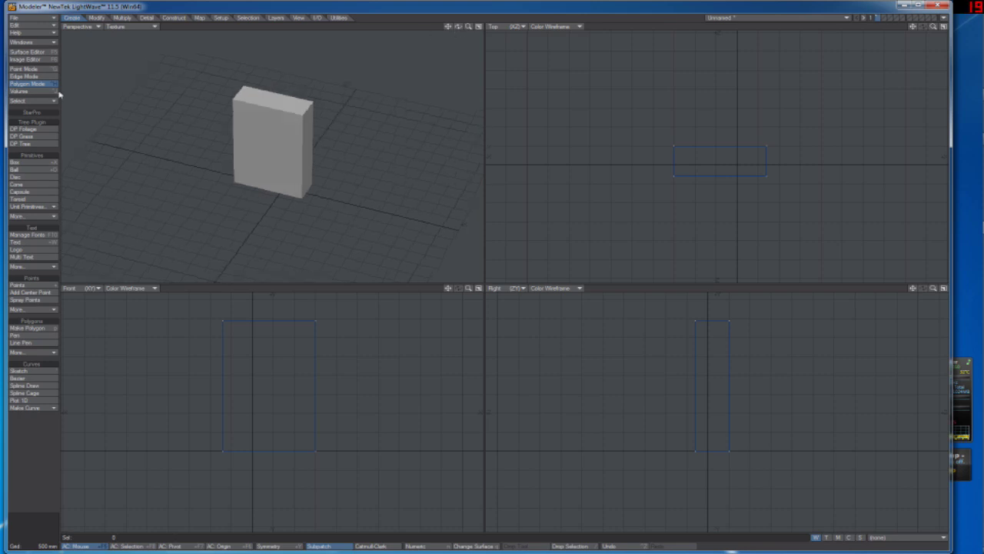
click(17, 53)
drag(579, 188, 587, 149)
click(547, 221)
mouse_move(761, 258)
right_down()
mouse_move(776, 258)
mouse_move(761, 259)
right_up()
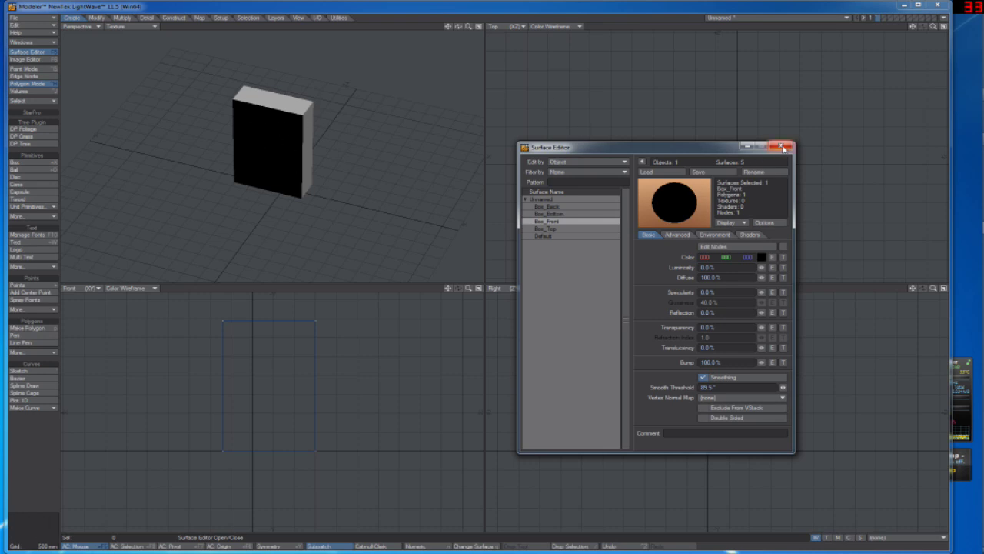
click(790, 148)
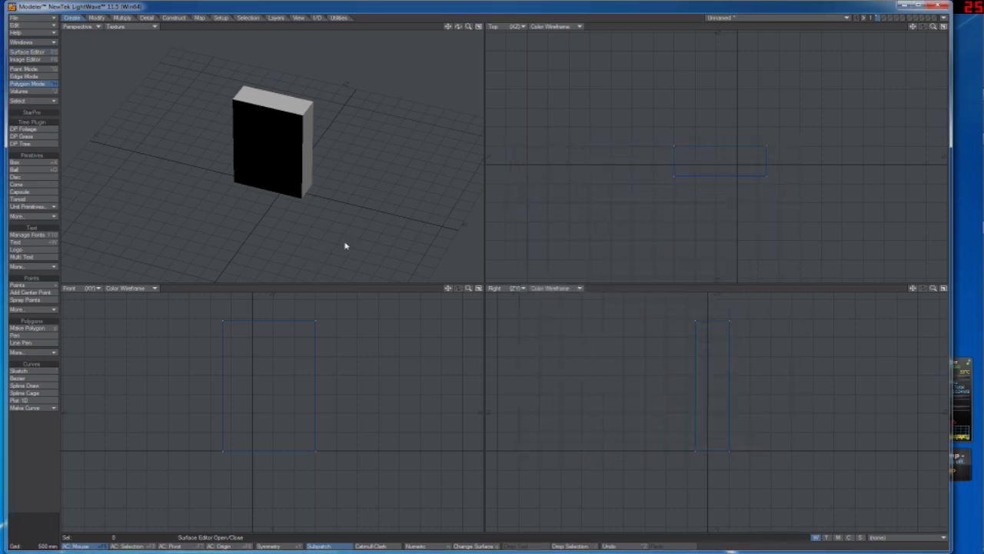
Step: Use Polygon Statistics to select the polygon carrying the Box_Front surface, and deselect it again
key(w)
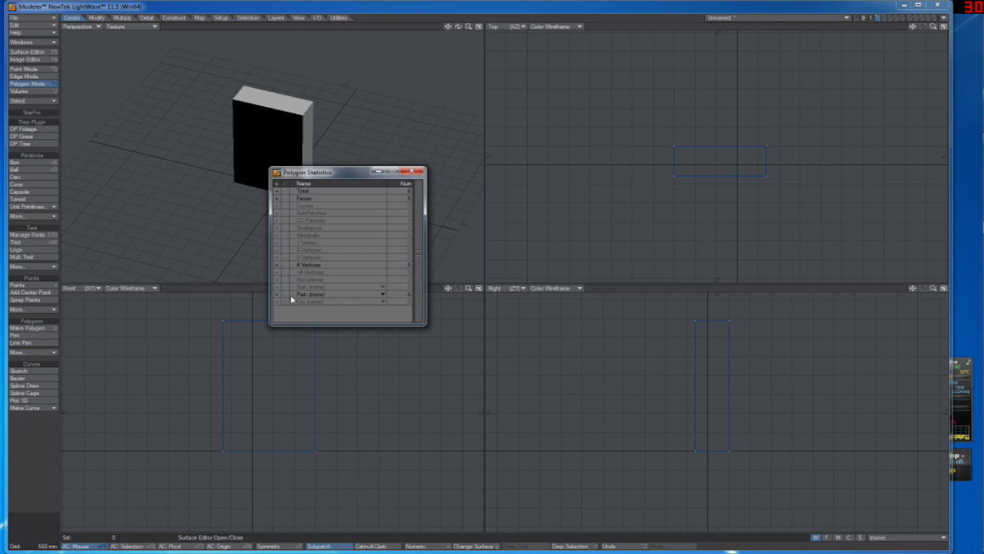
click(381, 296)
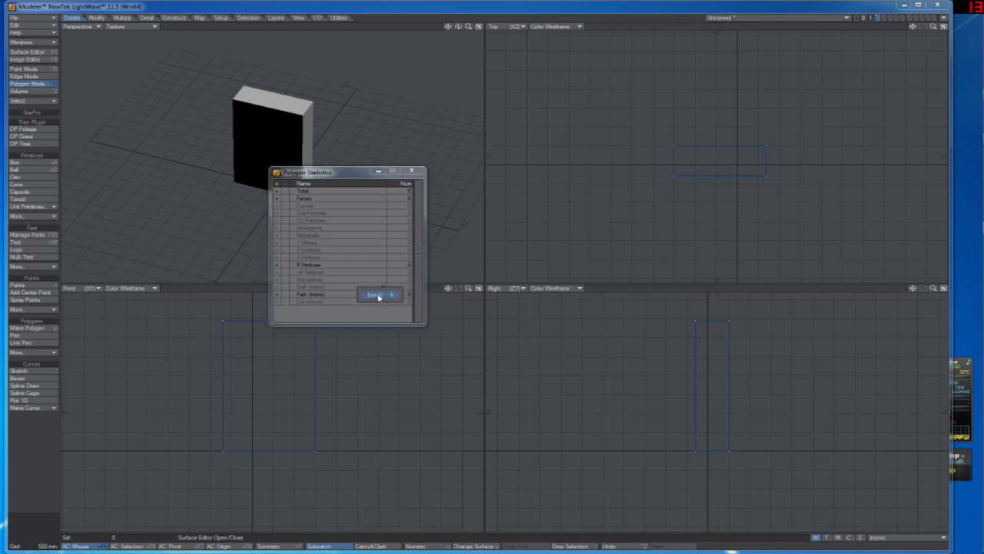
click(316, 299)
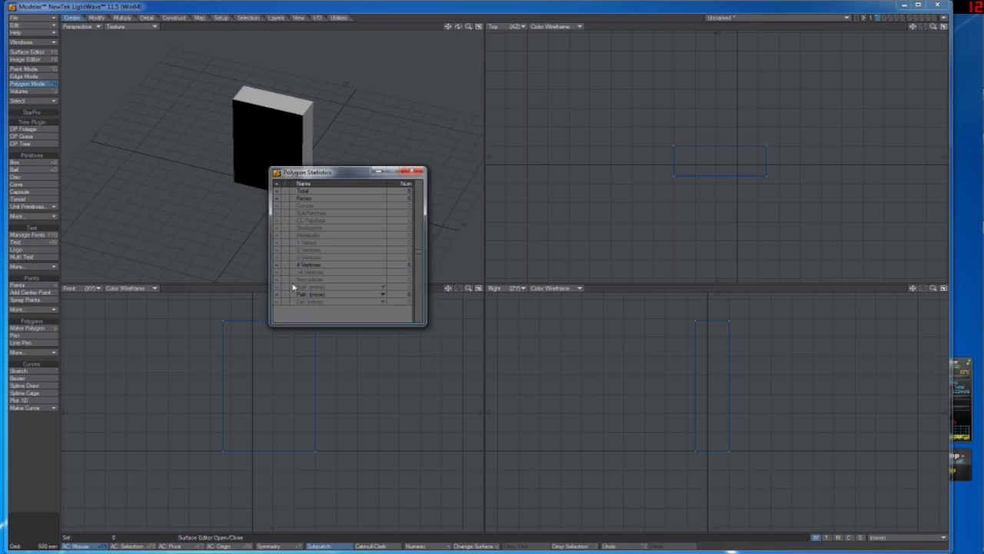
click(382, 286)
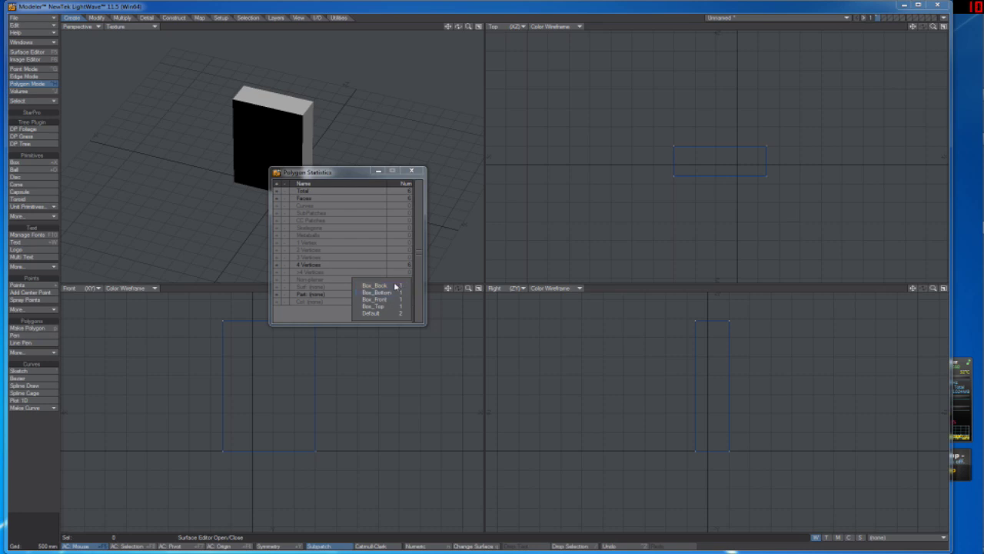
click(384, 299)
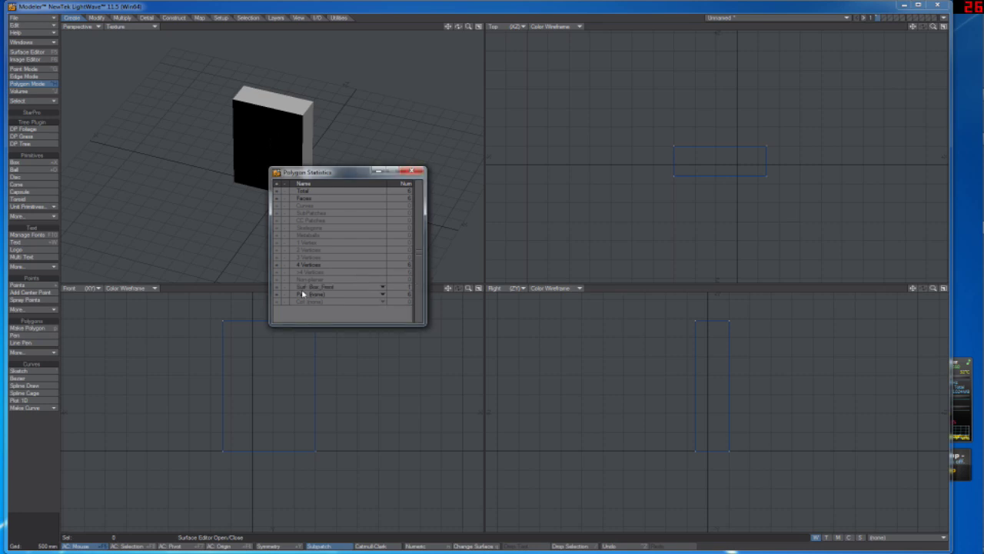
click(277, 286)
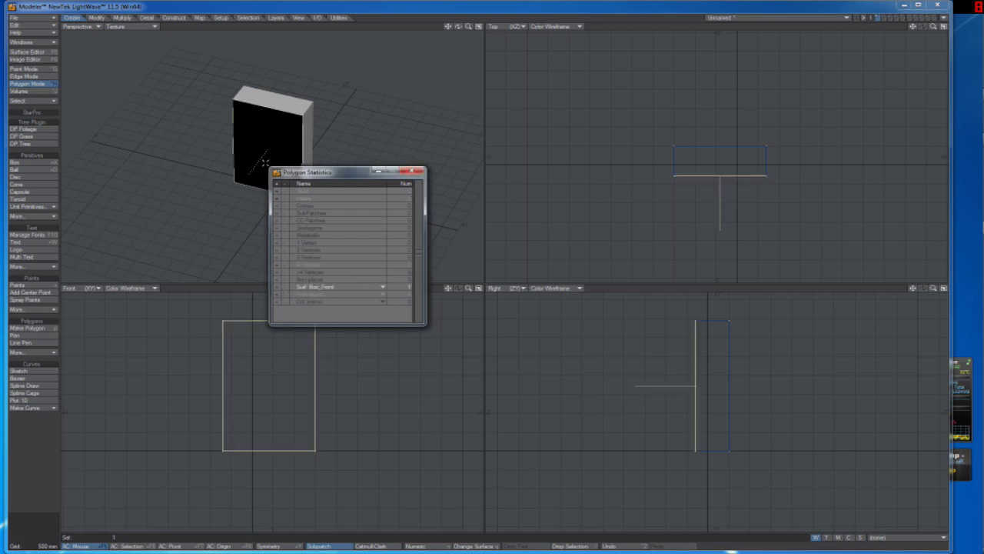
click(283, 290)
Step: Select and deselect all polygons through the Total entry of Polygon Statistics, and close the statistics
drag(318, 171, 395, 157)
click(352, 179)
click(361, 180)
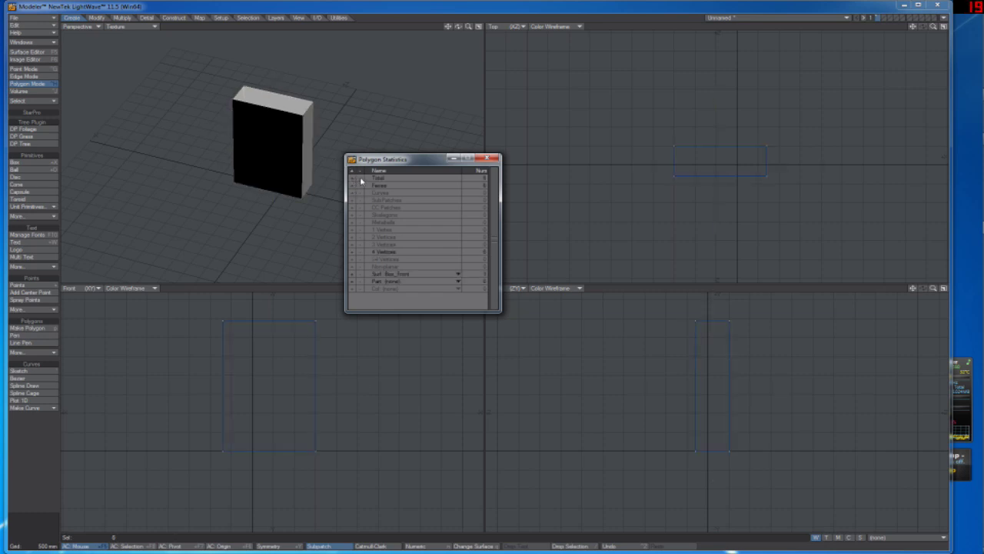
click(487, 159)
Step: Select and deselect all four-vertex polygons of the box using Polygon Statistics, and close the statistics
drag(459, 27, 340, 161)
key(w)
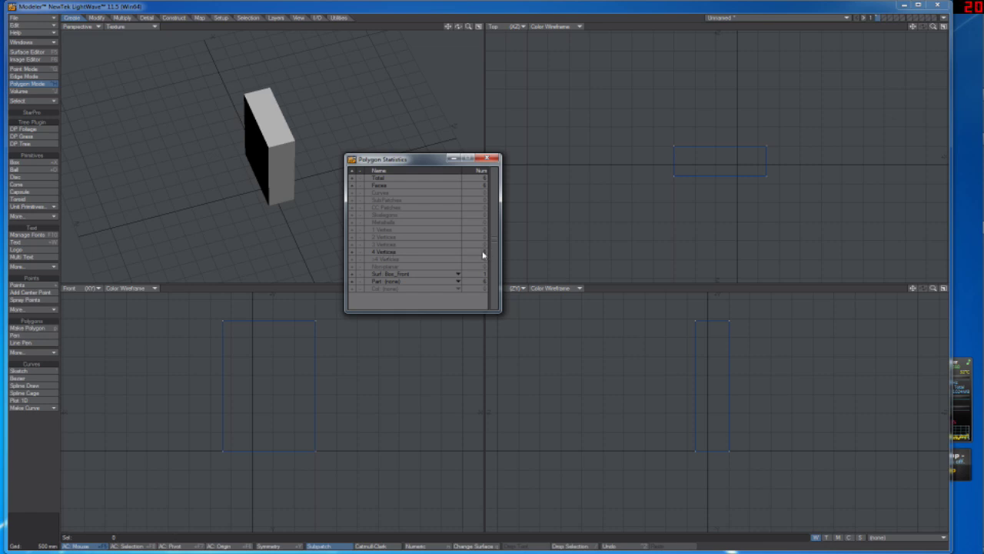
click(352, 252)
click(360, 254)
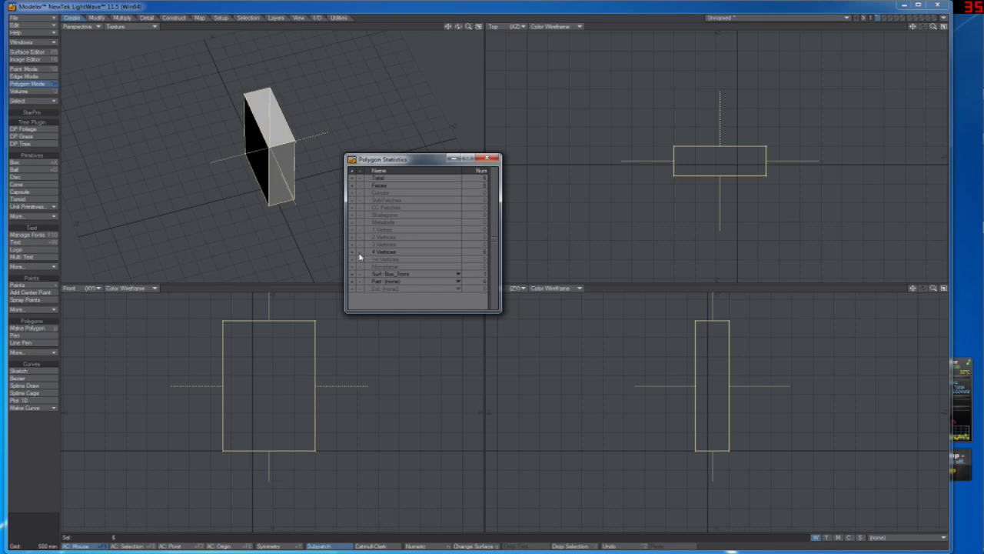
click(493, 158)
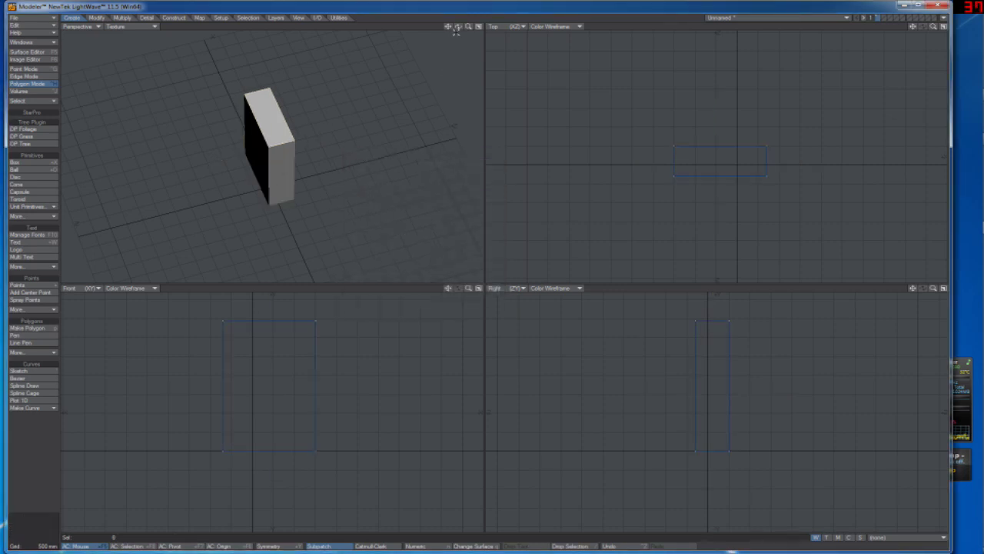
drag(458, 27, 311, 246)
key(w)
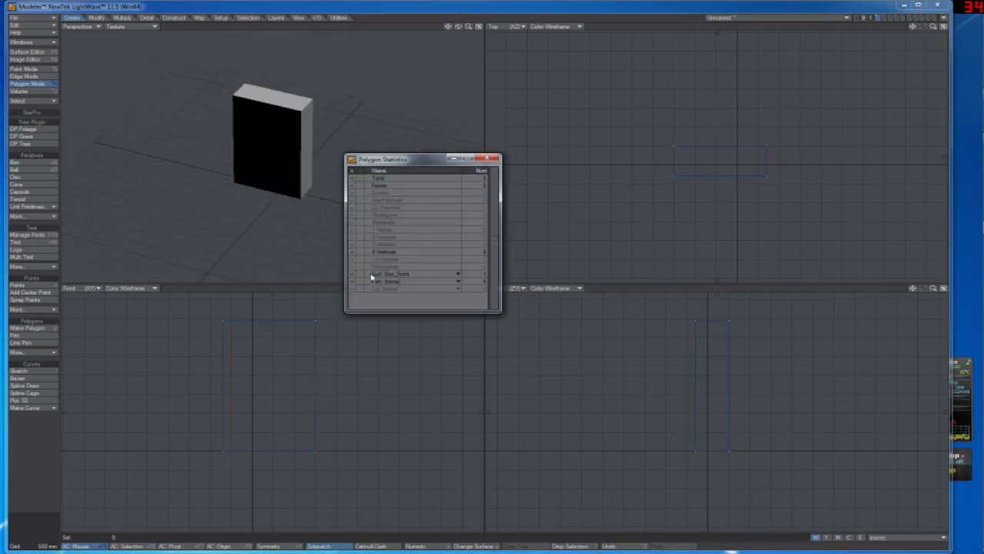
click(492, 160)
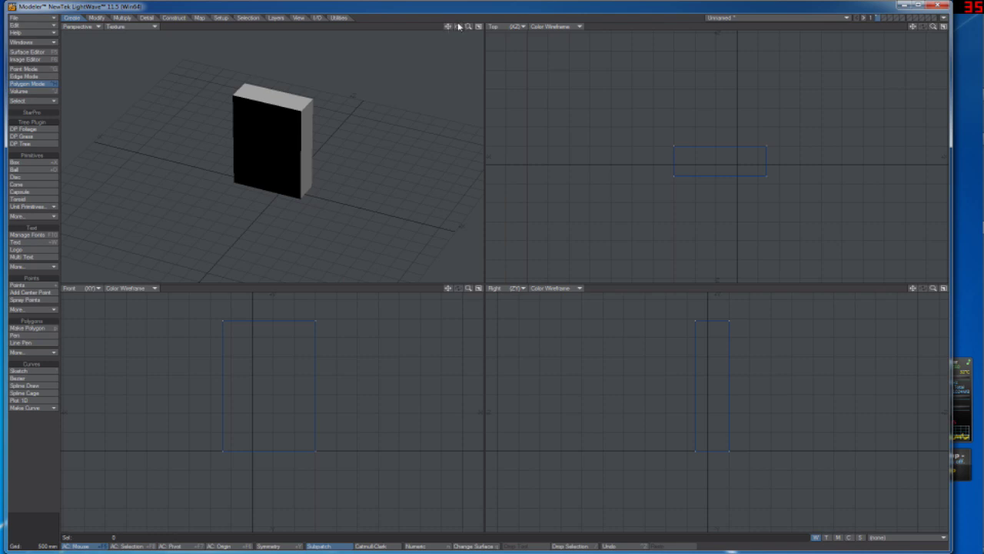
Step: Select only one narrow side face of the box and assign it a new surface named Box_Left Stats
drag(458, 27, 311, 138)
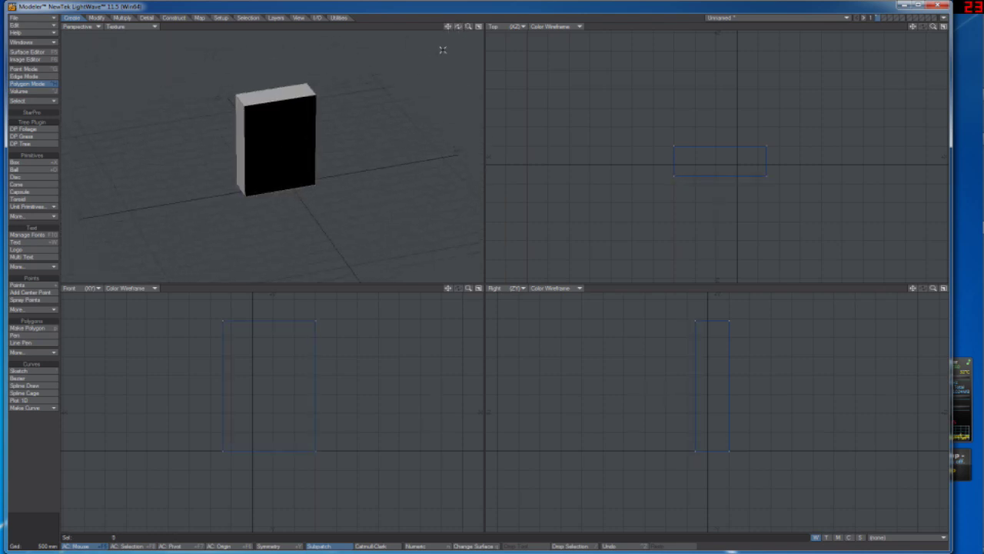
drag(458, 26, 459, 33)
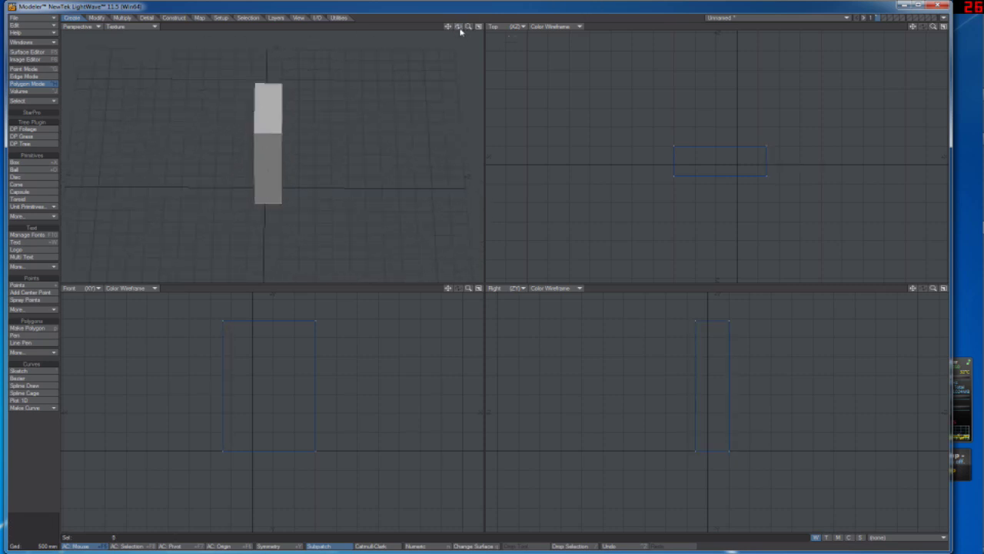
drag(458, 28, 449, 29)
mouse_move(511, 37)
mouse_down()
mouse_move(470, 42)
mouse_move(524, 29)
mouse_up()
click(305, 147)
click(306, 146)
click(272, 155)
key(q)
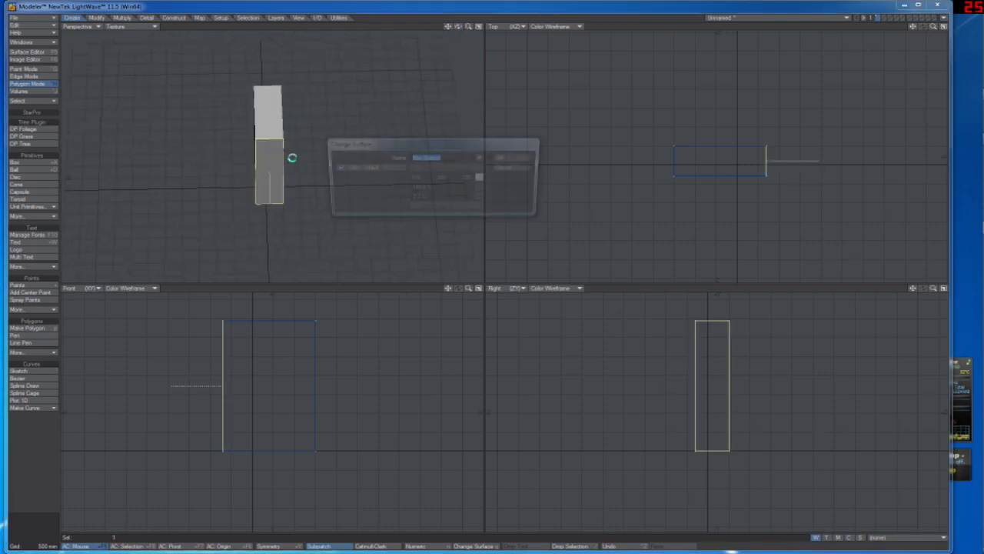
drag(449, 157, 428, 158)
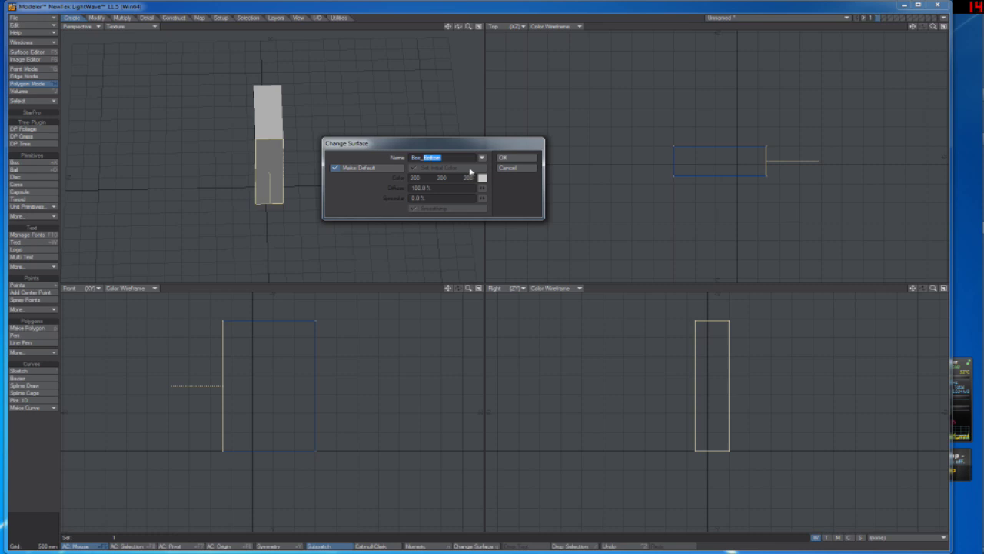
text(Left Slats)
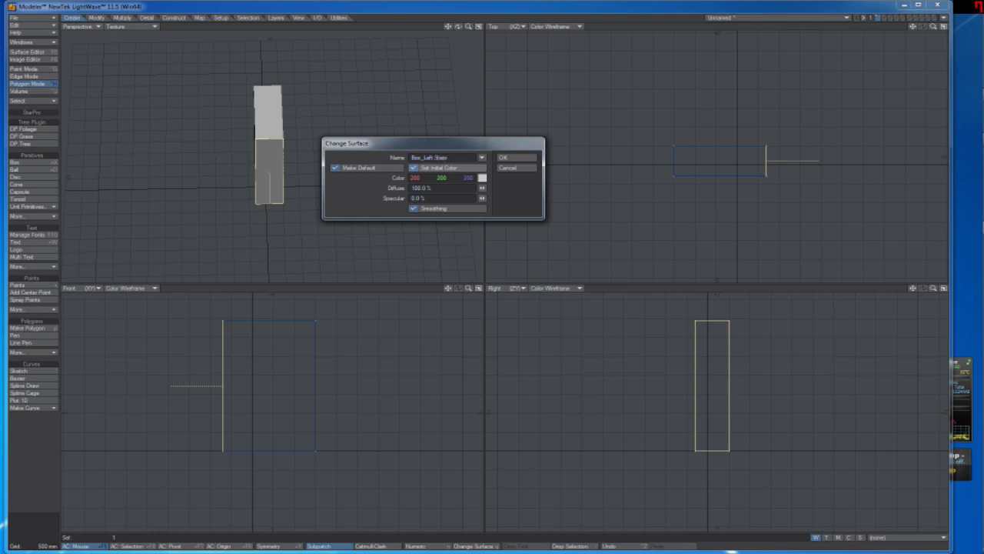
key(Return)
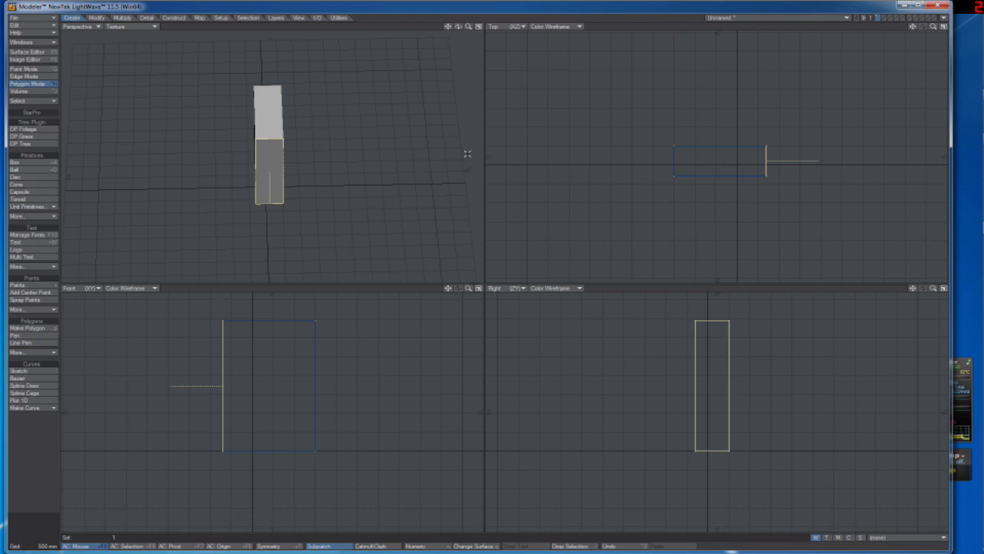
Step: Deselect the narrow side face of the box
key(/)
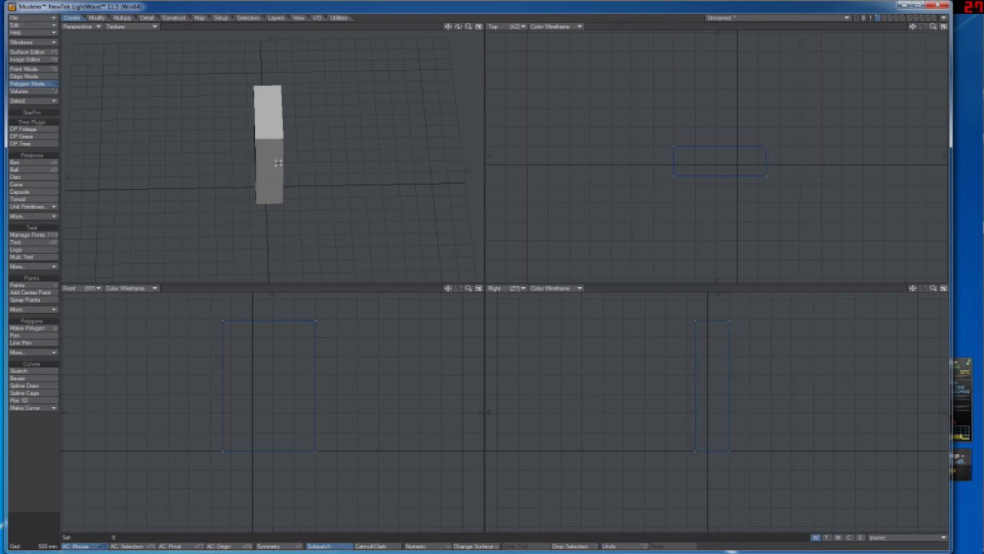
key(q)
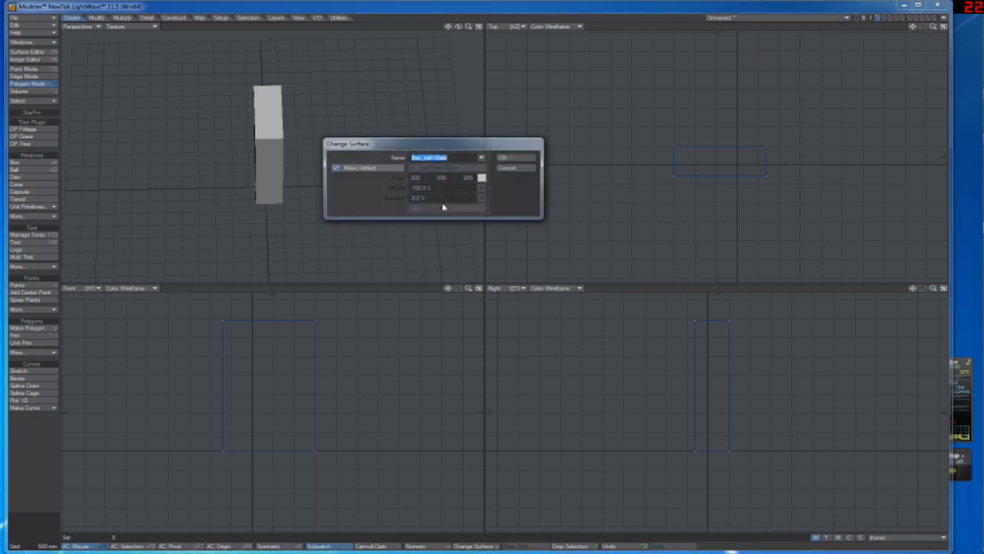
mouse_move(449, 158)
mouse_down()
mouse_move(411, 157)
mouse_move(449, 158)
mouse_move(416, 158)
mouse_move(433, 158)
mouse_up()
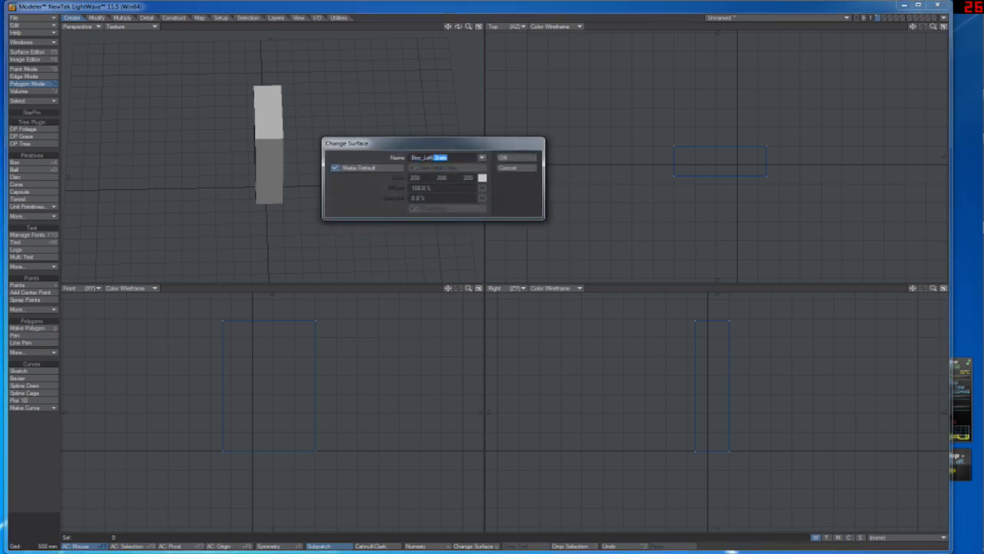
click(519, 169)
click(279, 153)
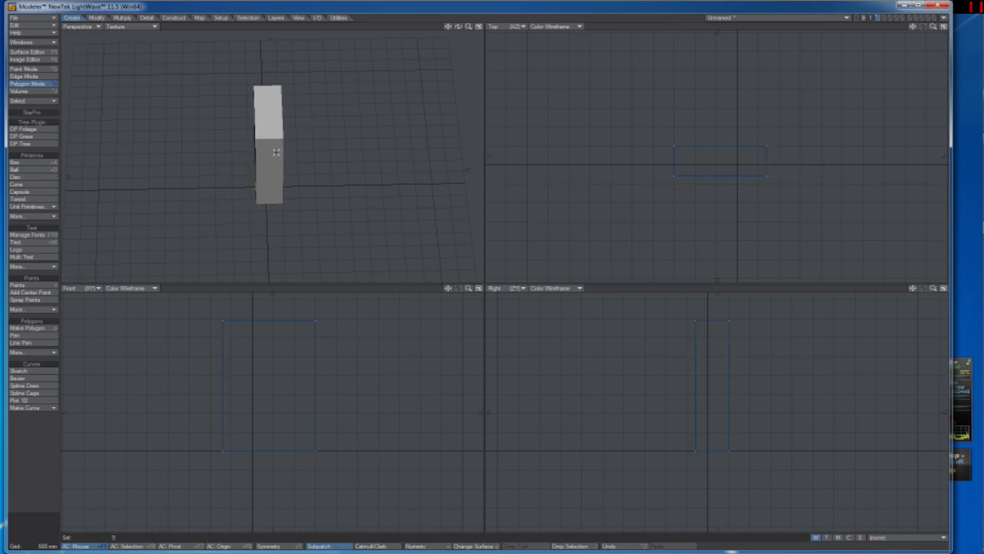
click(274, 150)
click(268, 162)
click(268, 162)
Step: Select the opposite narrow side face of the box, assign it a new surface named Box_Right, and deselect it
drag(459, 27, 331, 30)
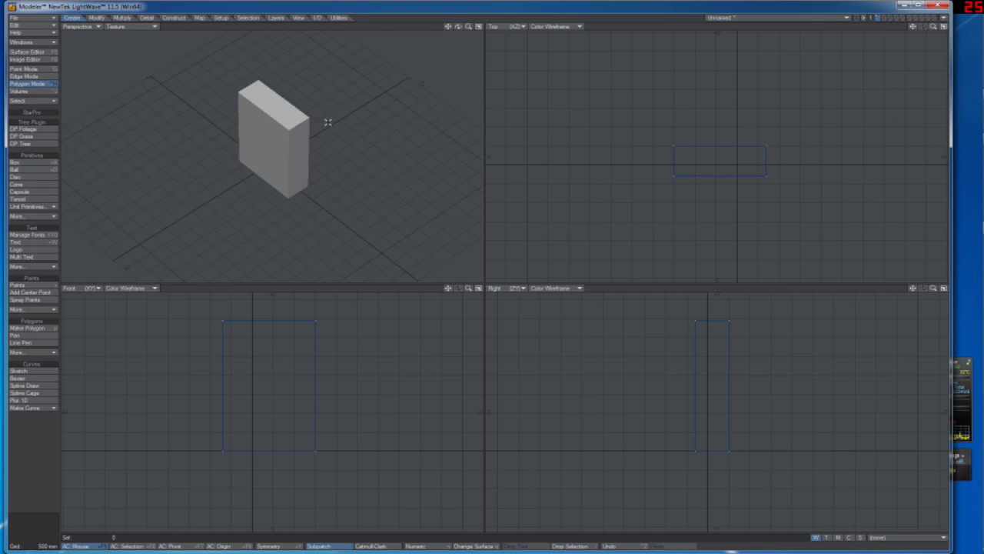
click(297, 146)
key(q)
click(446, 157)
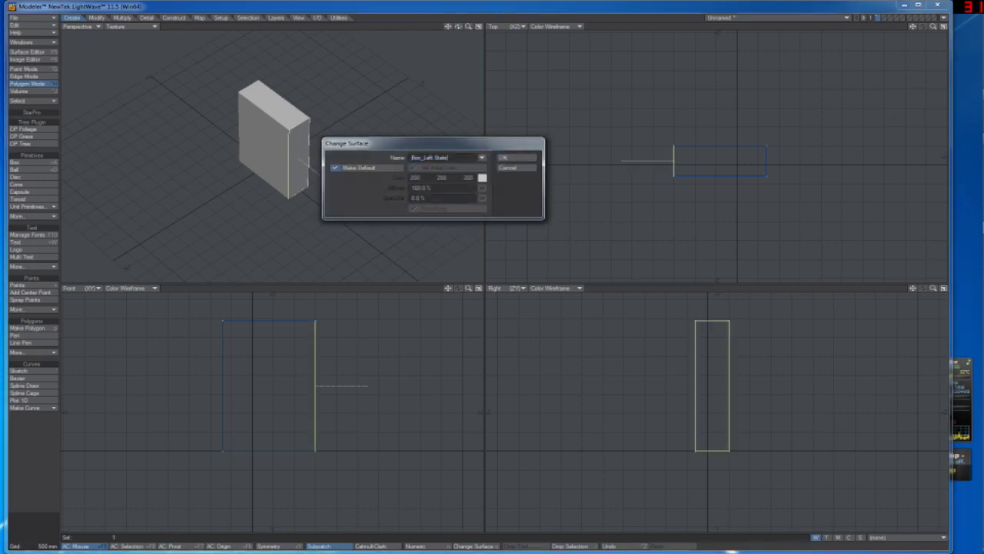
drag(448, 158, 424, 158)
text(Right)
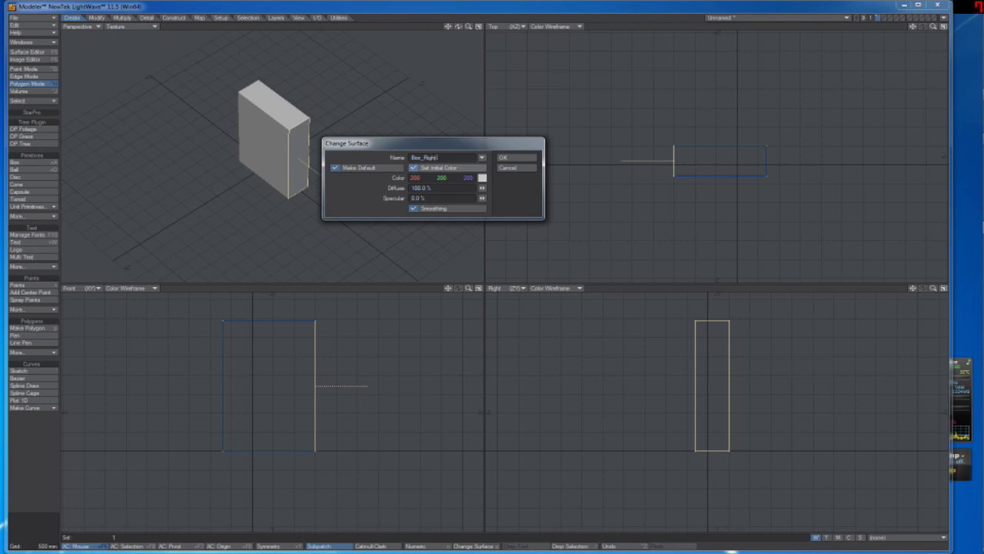
key(Return)
click(299, 171)
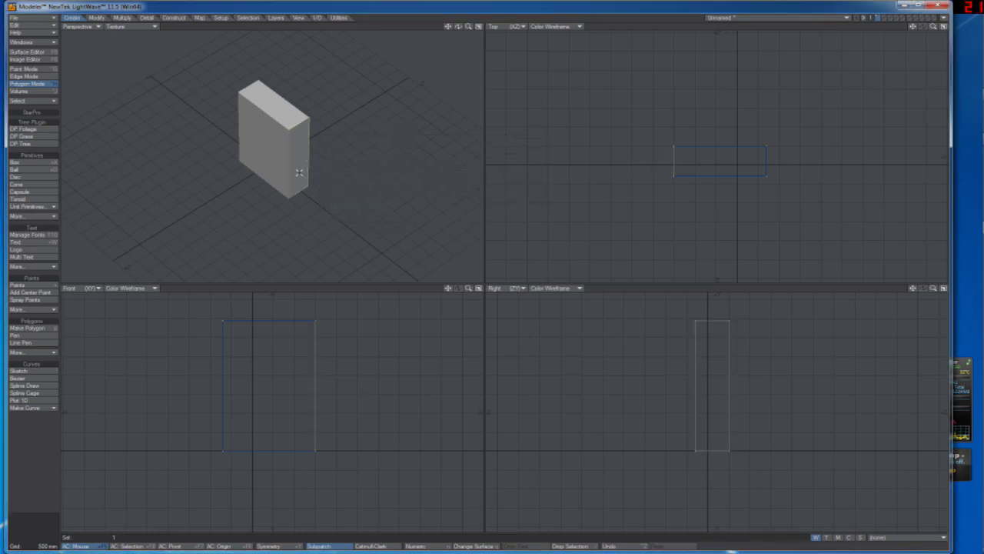
Step: Review the box's named surfaces in the Surface Editor, including Box_Top and Box_Back, and close the editor
drag(458, 28, 427, 32)
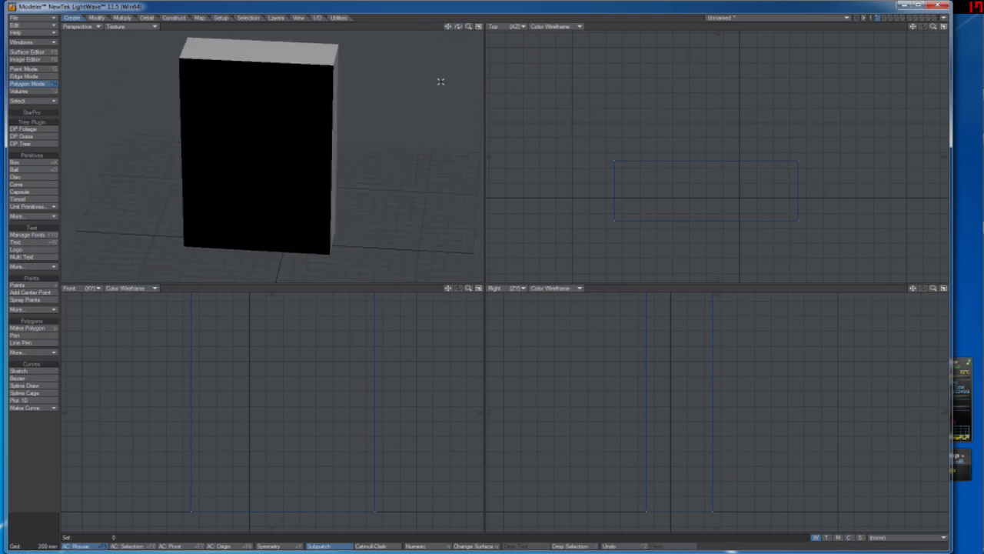
drag(458, 27, 456, 30)
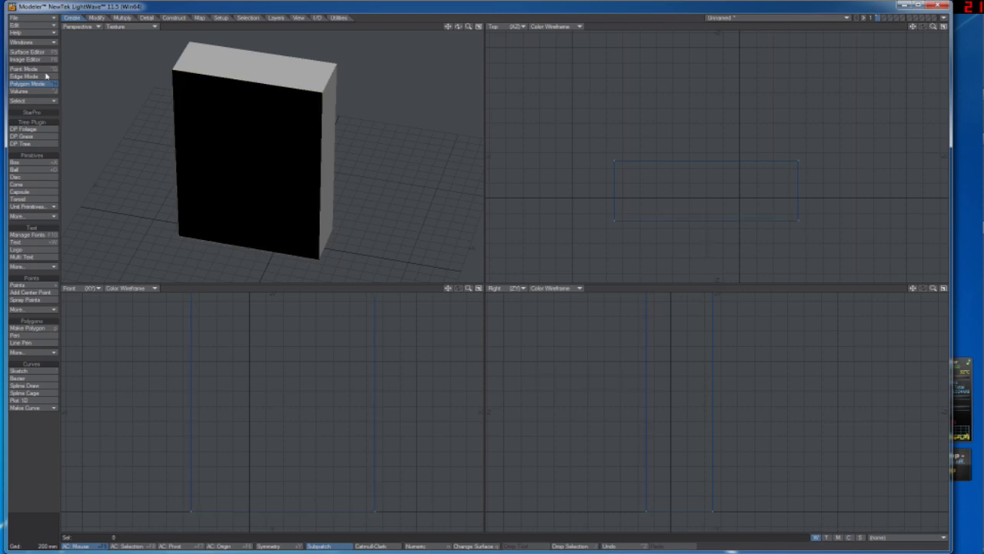
click(27, 51)
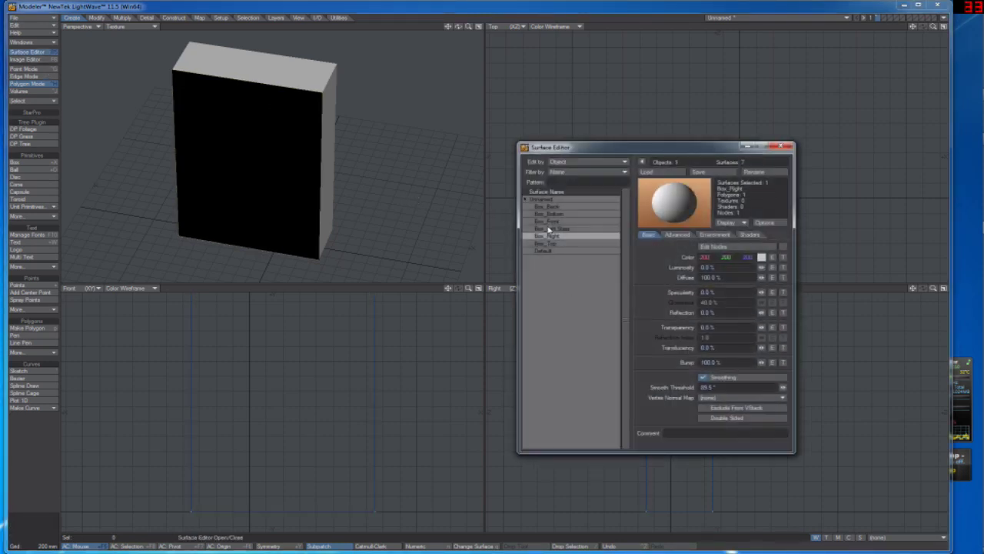
click(543, 244)
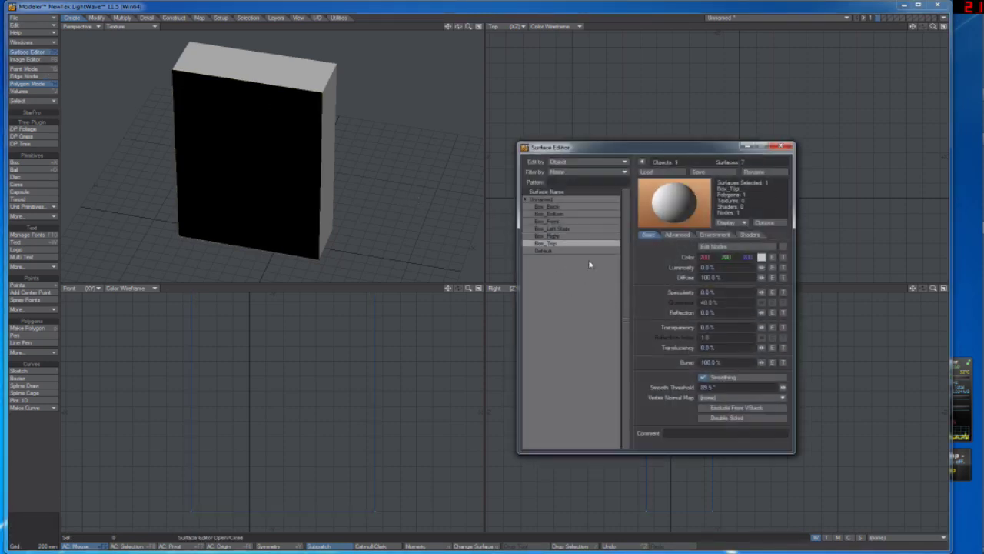
click(554, 206)
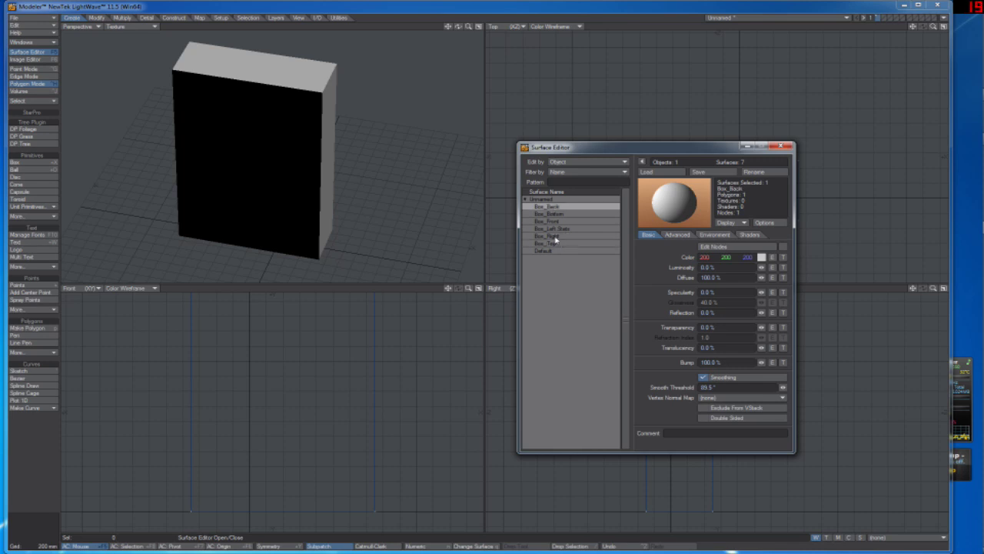
click(554, 244)
click(554, 266)
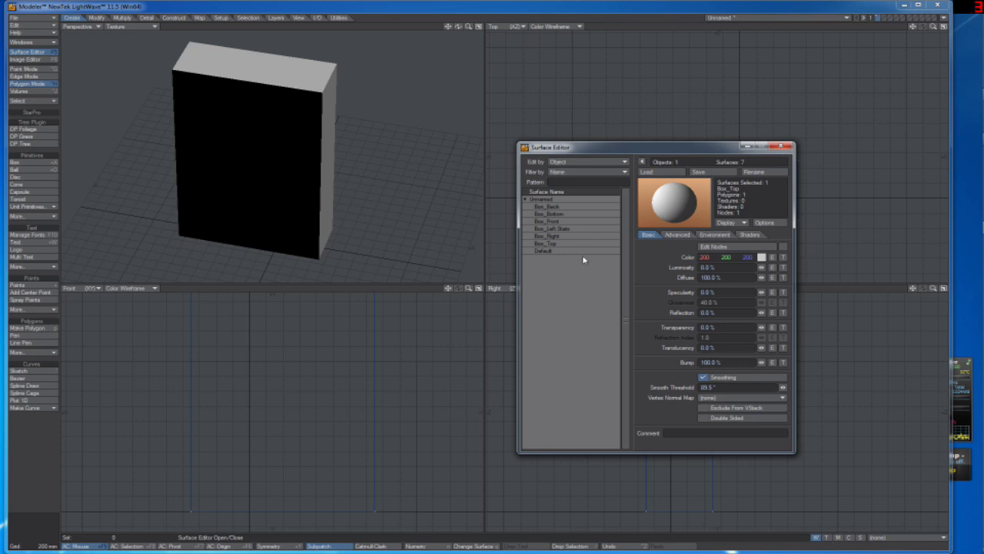
click(781, 146)
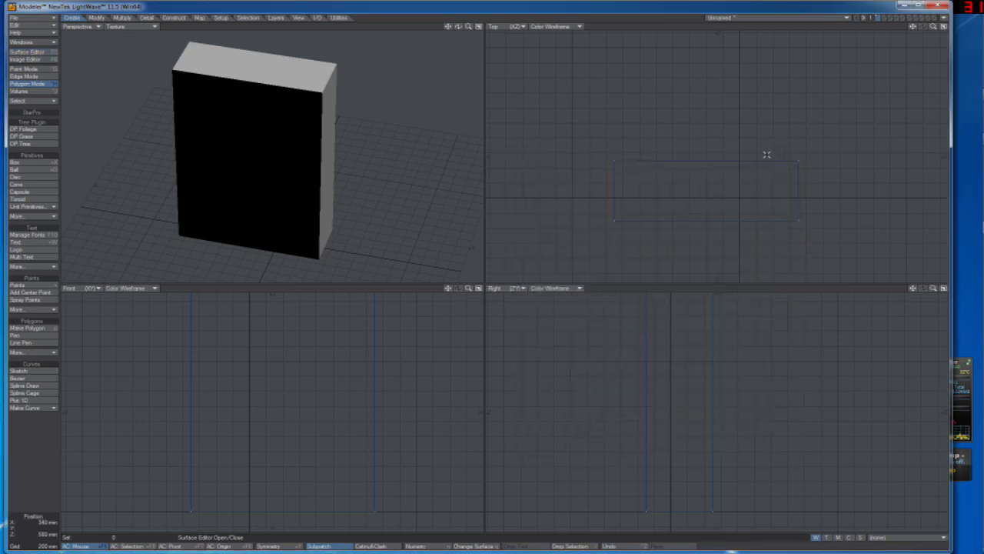
Step: Switch to Google Chrome and examine the C3PO's cereal box image and the Fiber One preview in the "cereal box uv map" image results
mouse_move(975, 99)
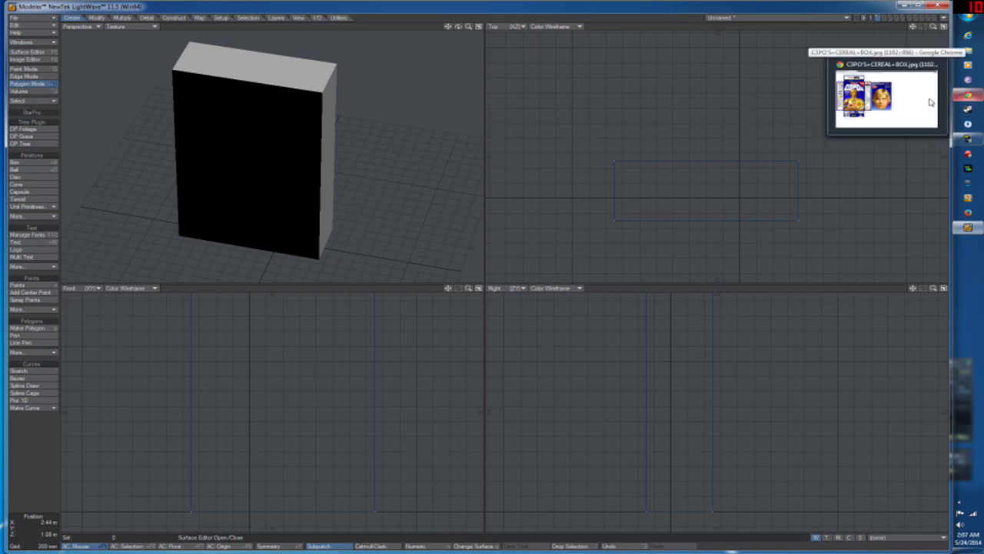
click(930, 101)
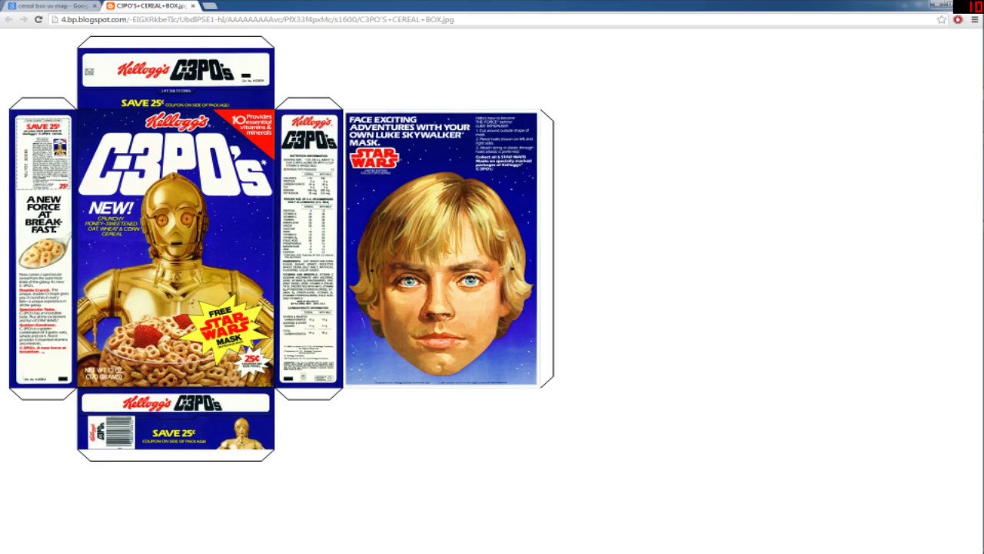
click(45, 6)
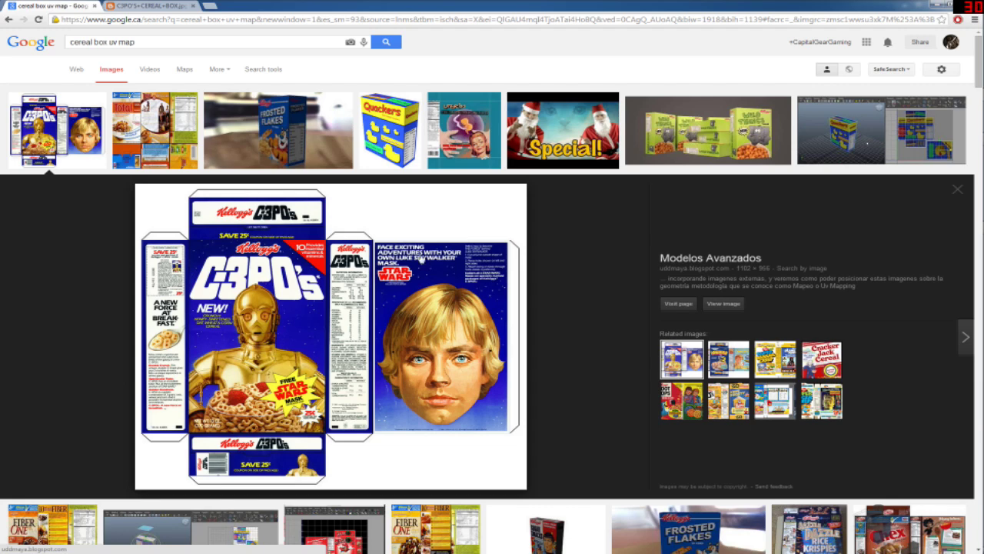
scroll(379, 283, down, 1)
scroll(379, 283, down, 1)
click(393, 337)
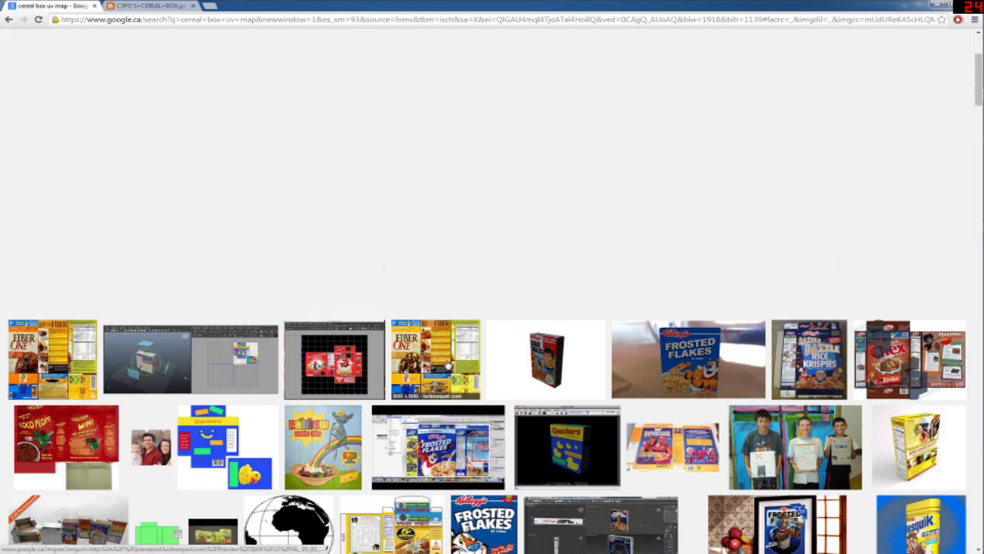
scroll(379, 335, up, 1)
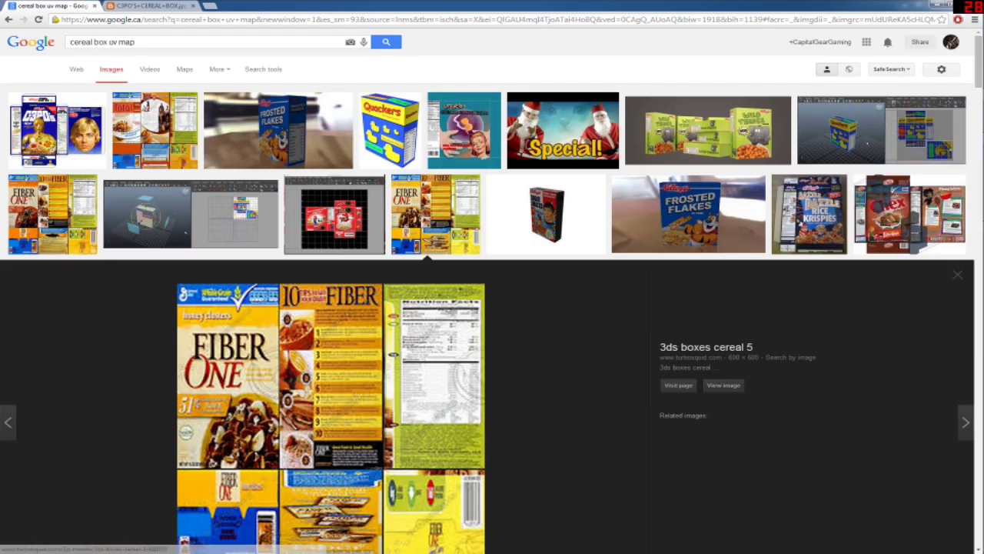
Step: Search Google Images for "cardboard box uv texture"
drag(136, 42, 15, 50)
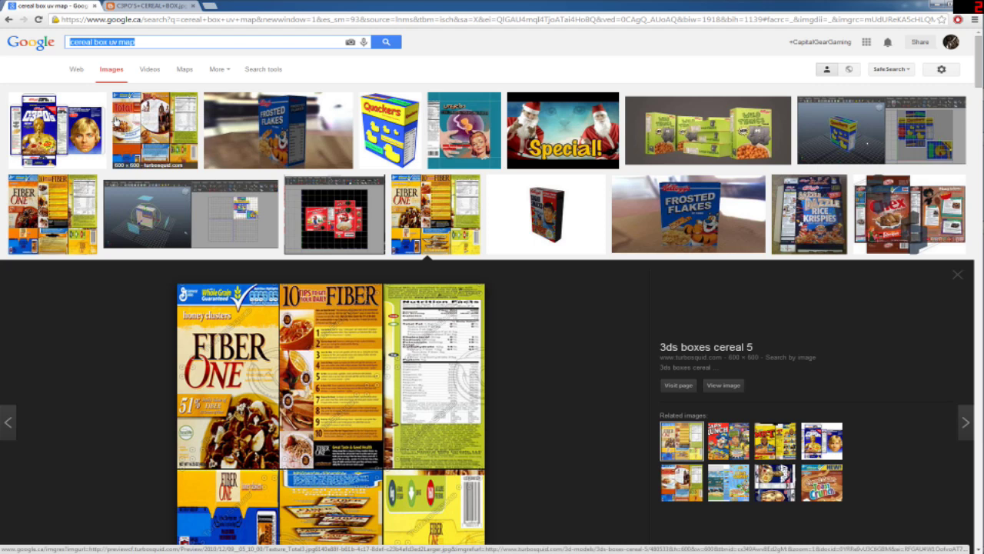
text(c)
text(ard)
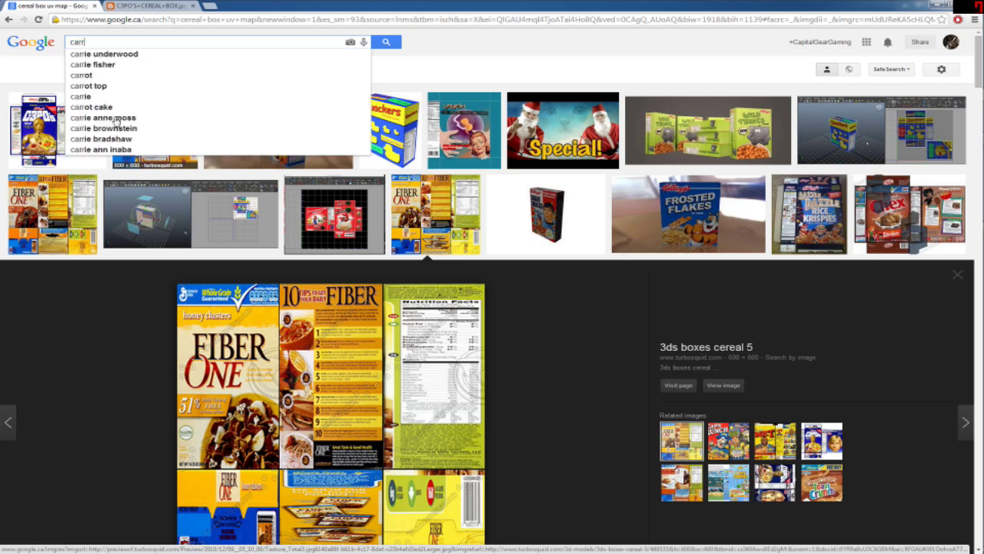
key(BackSpace)
text(bo)
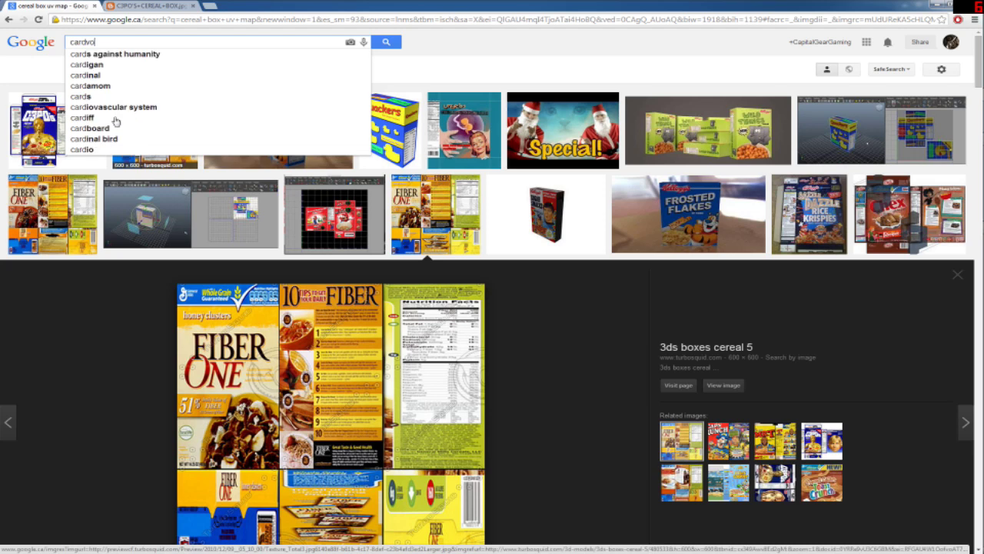
text(ard )
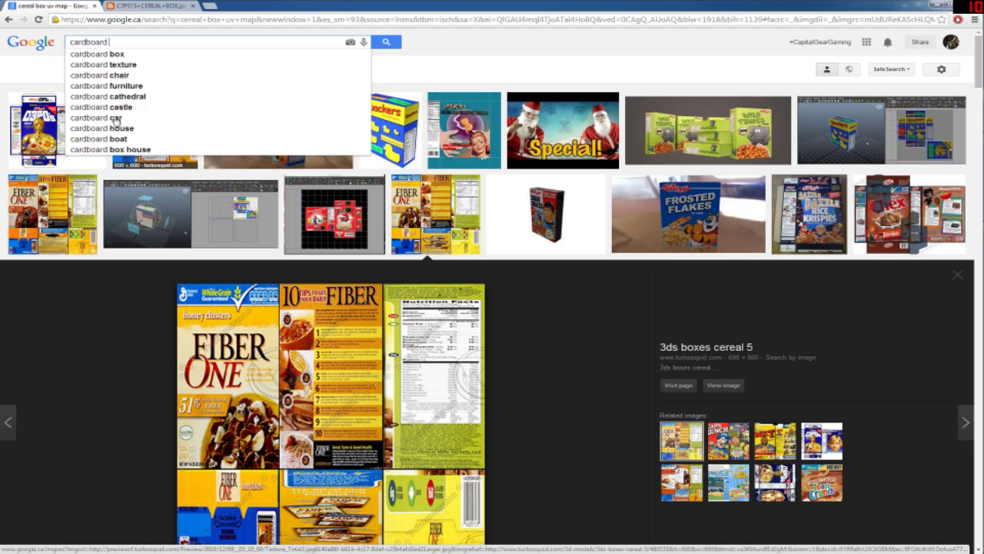
text(box u)
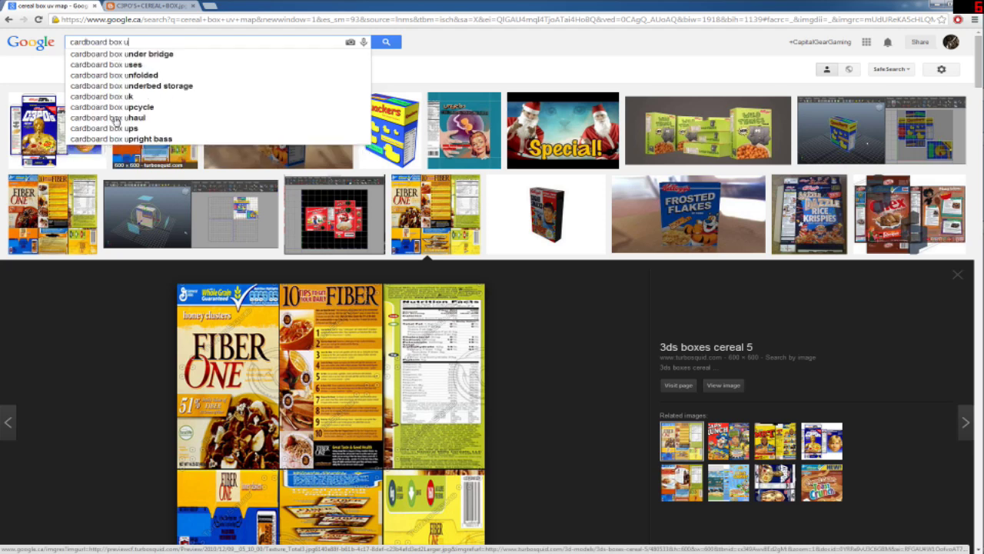
text(v textu)
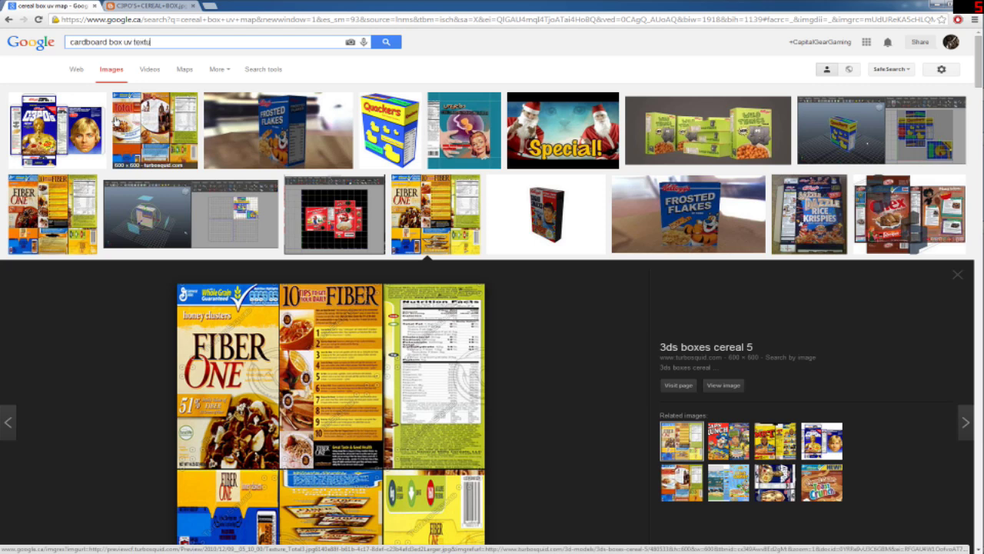
key(Return)
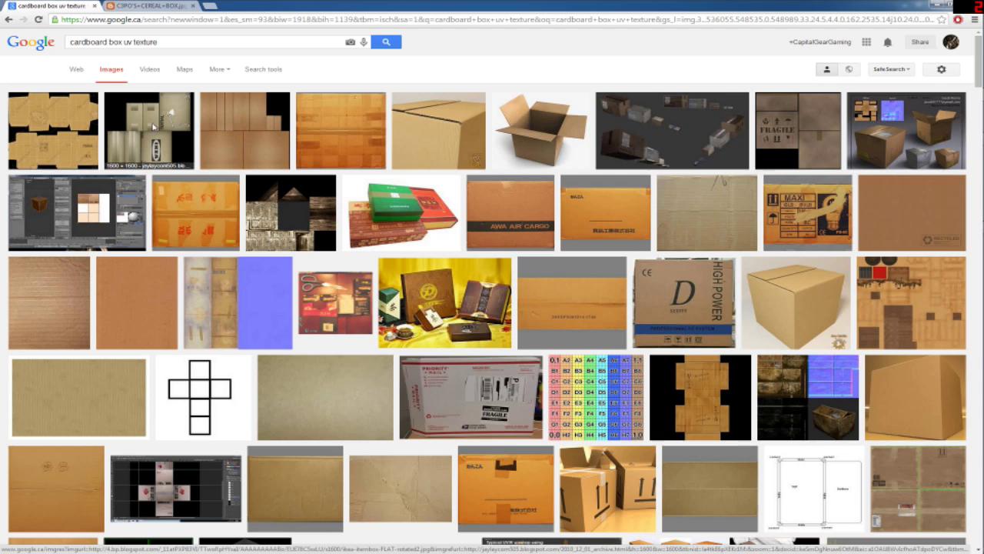
Step: Save the open cereal box image to the Desktop as C3PO'S CEREAL BOX.jpg and switch back to LightWave Modeler
click(135, 6)
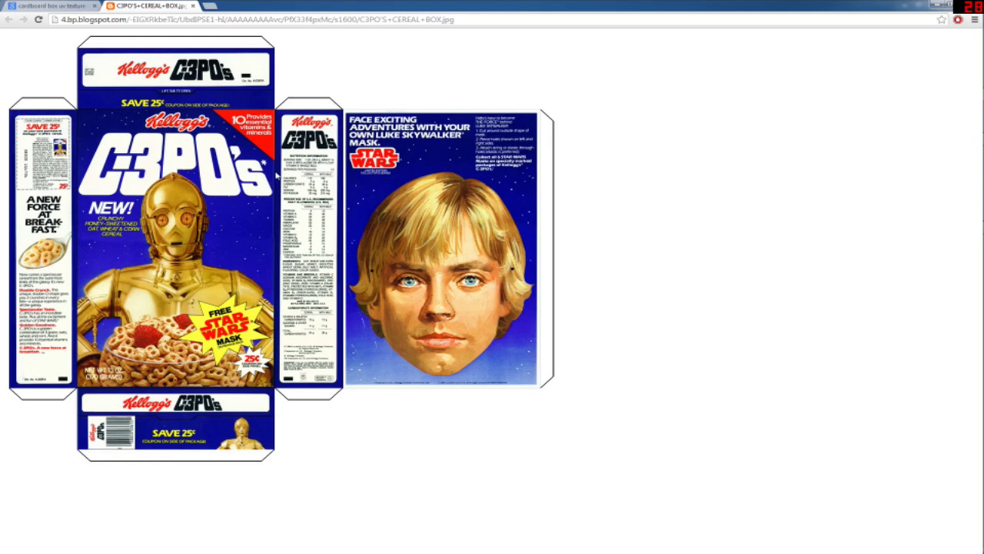
right_click(193, 197)
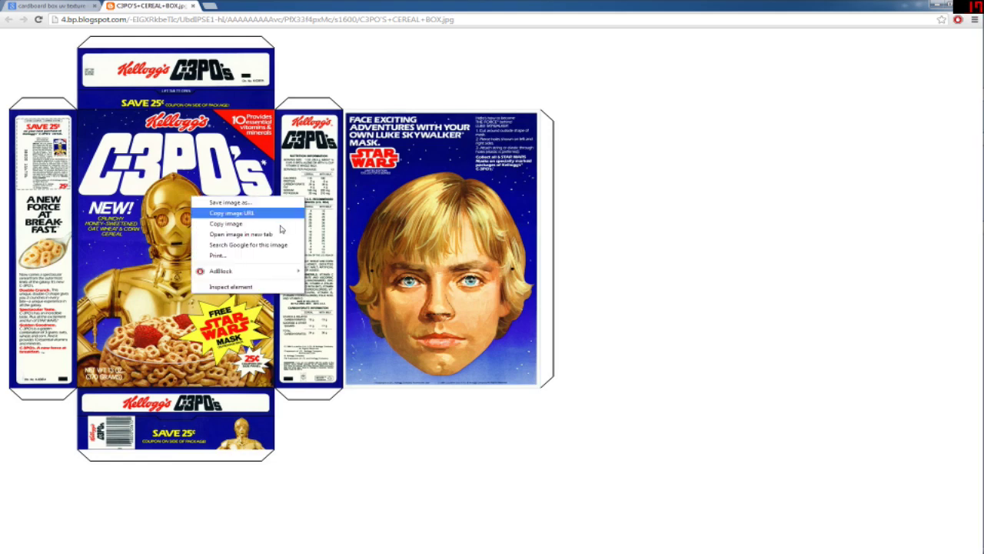
click(246, 202)
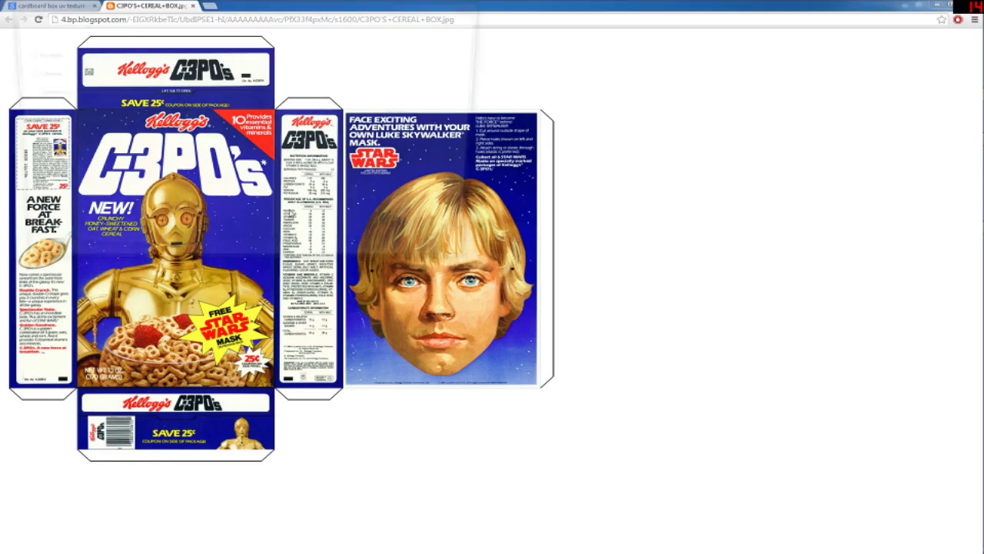
click(172, 228)
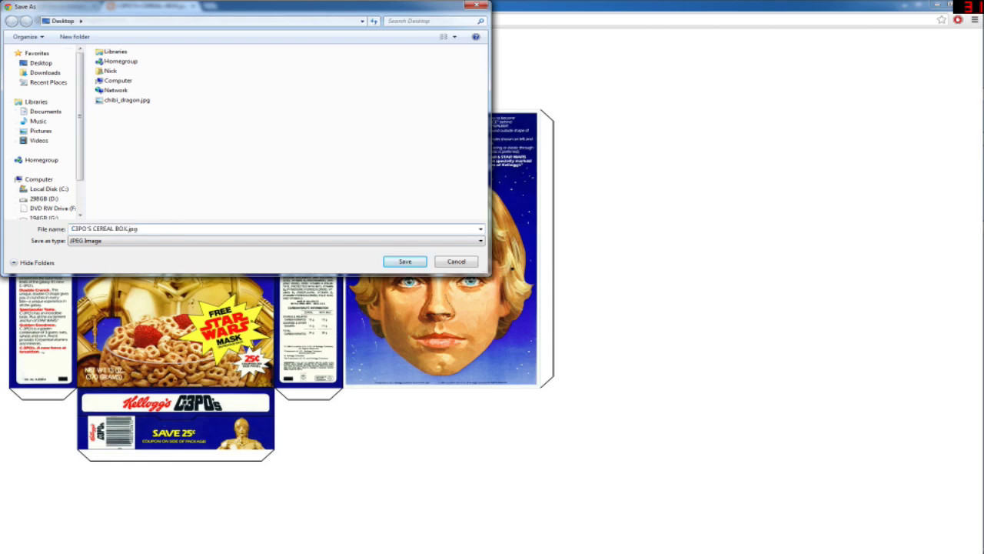
click(390, 260)
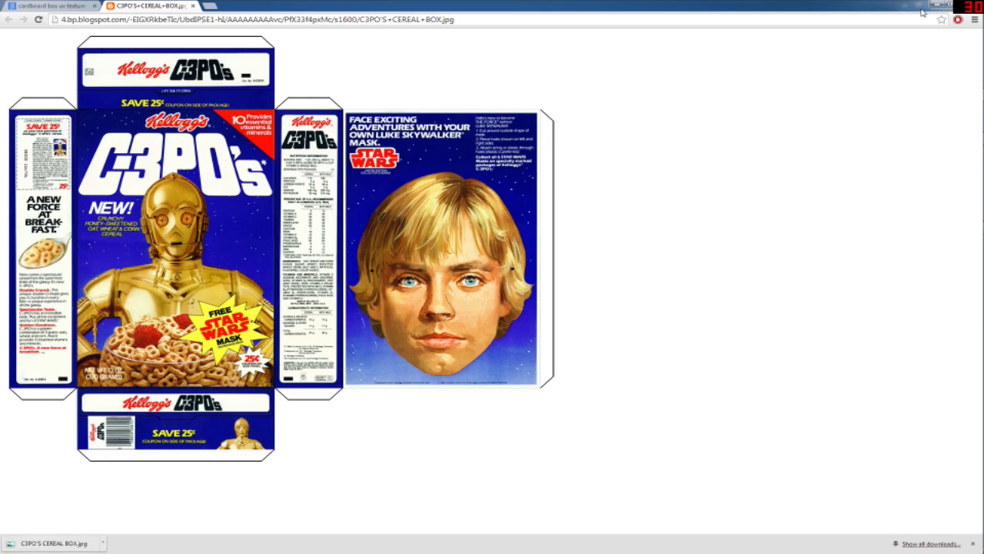
click(935, 6)
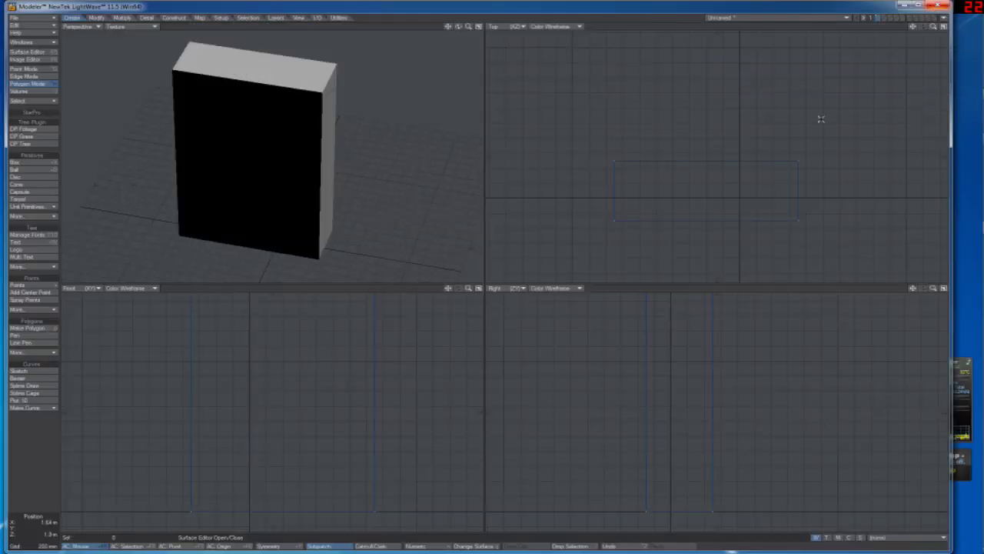
Step: Check the desktop behind LightWave Modeler, restore the Modeler window, and view the box's opposite broad face
click(903, 7)
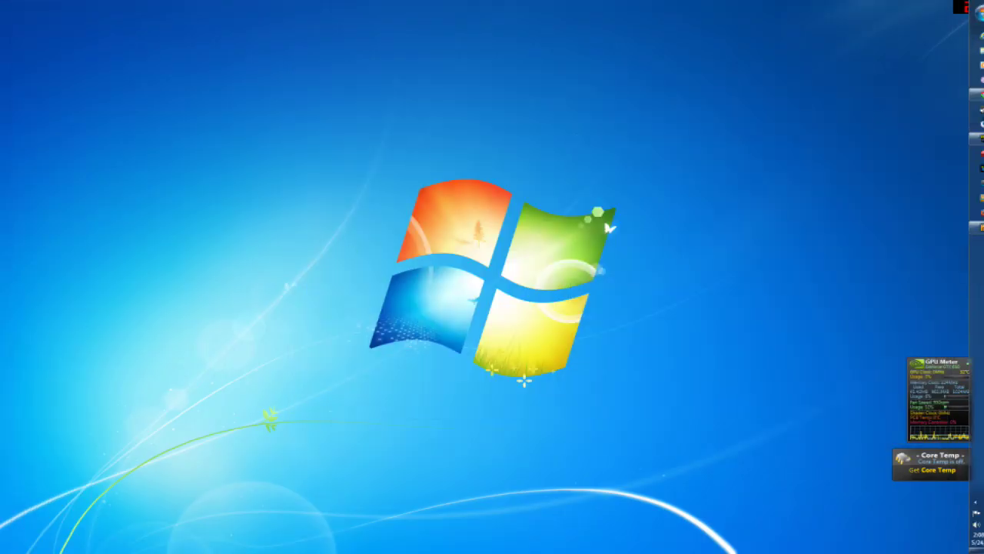
click(967, 228)
drag(459, 26, 220, 40)
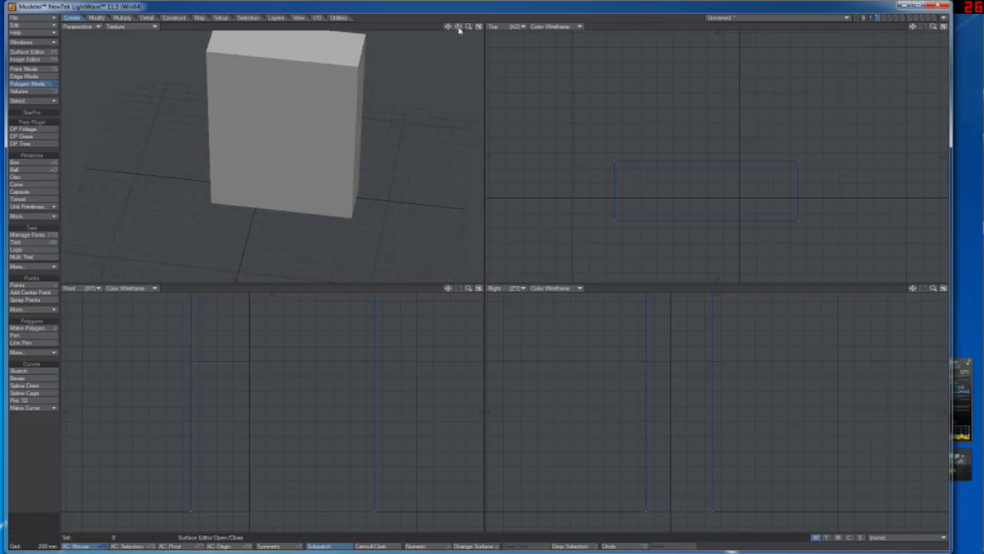
Step: Open the color texture settings for the Box_Front surface, keeping an image map layer with planar projection
drag(469, 27, 296, 44)
click(33, 53)
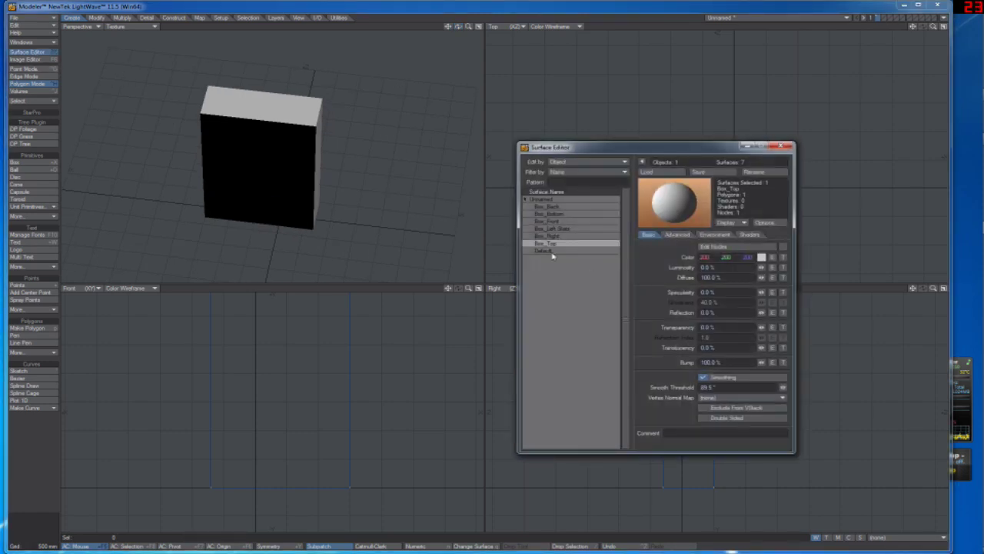
click(558, 222)
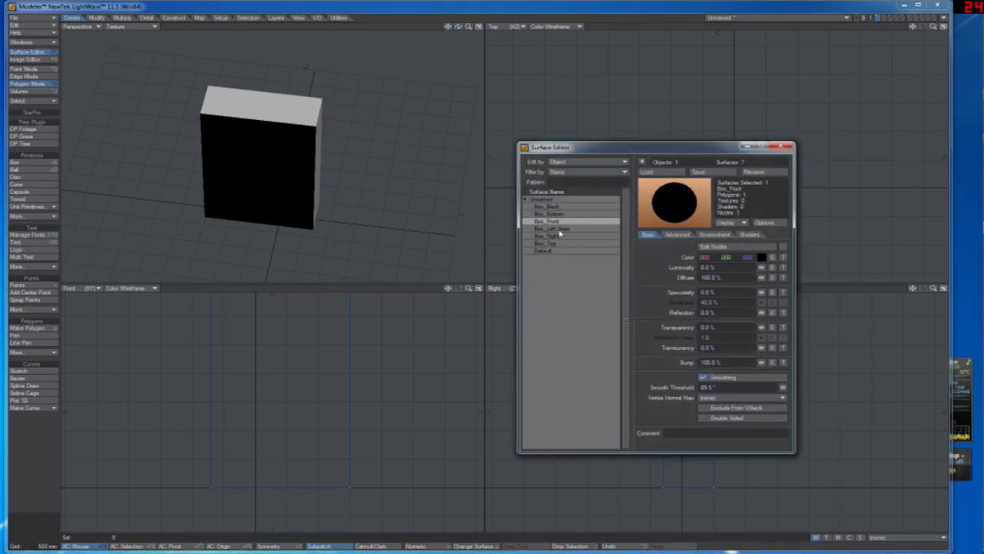
click(784, 259)
click(676, 323)
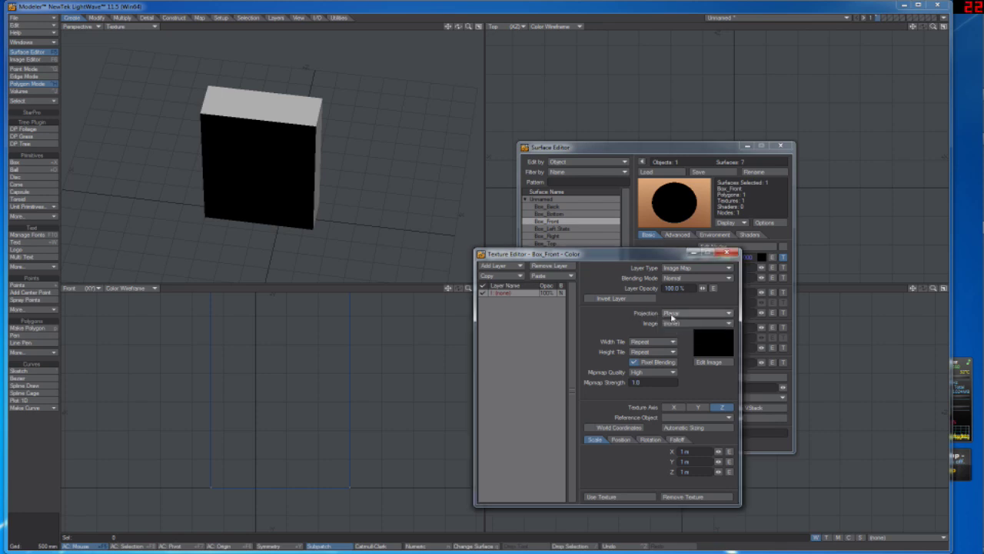
click(673, 314)
click(677, 315)
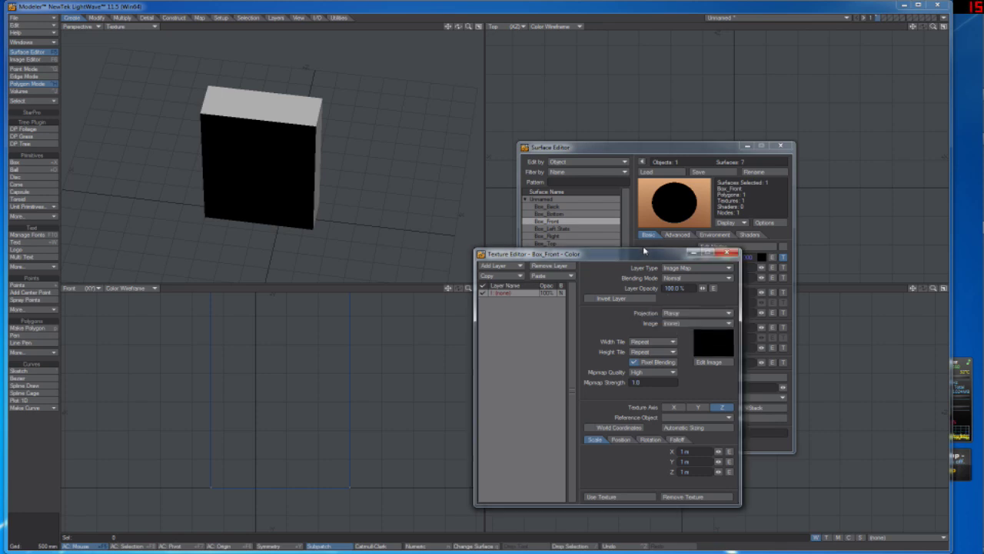
drag(627, 254, 583, 168)
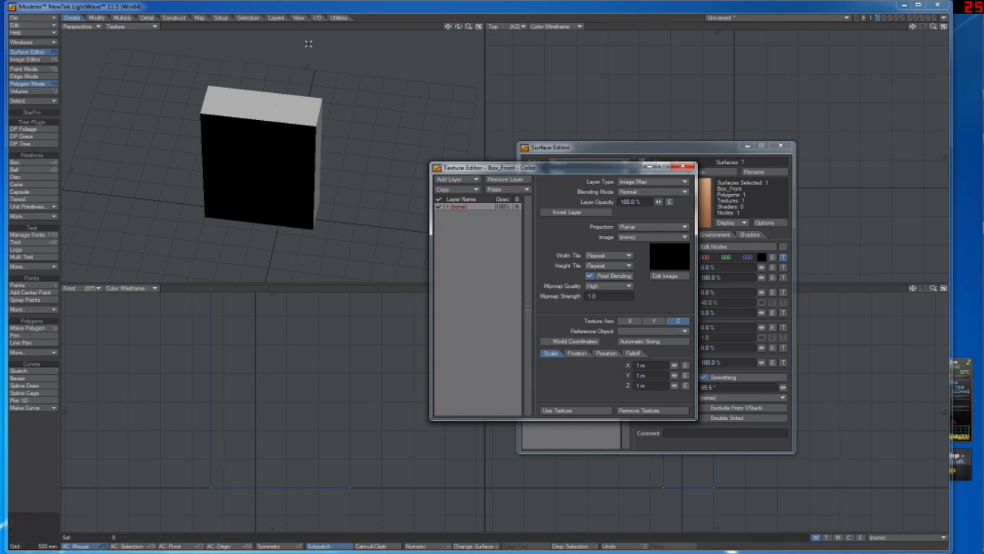
Step: Load C3PO'S CEREAL BOX.jpg from the Desktop as the Box_Front texture image
drag(458, 27, 398, 48)
click(214, 134)
click(258, 158)
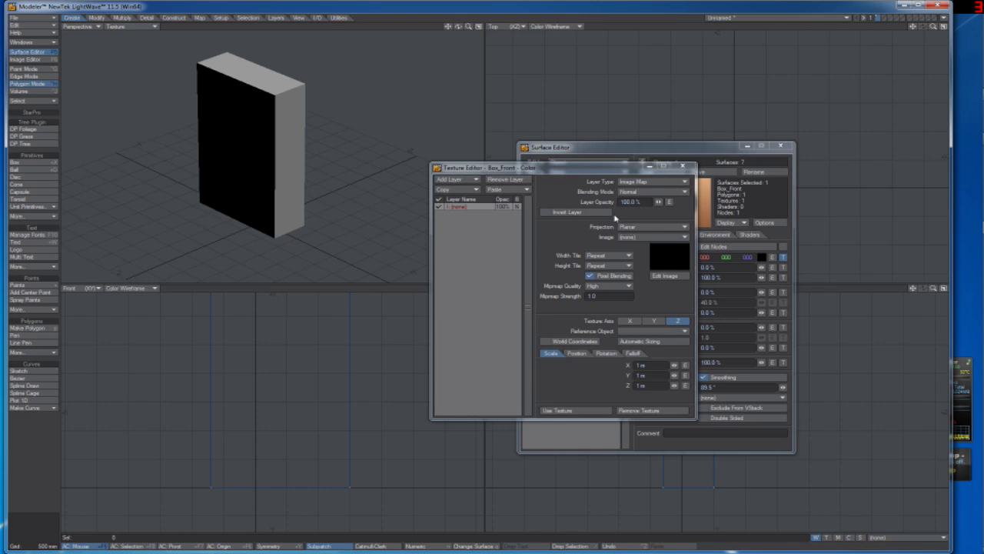
click(644, 247)
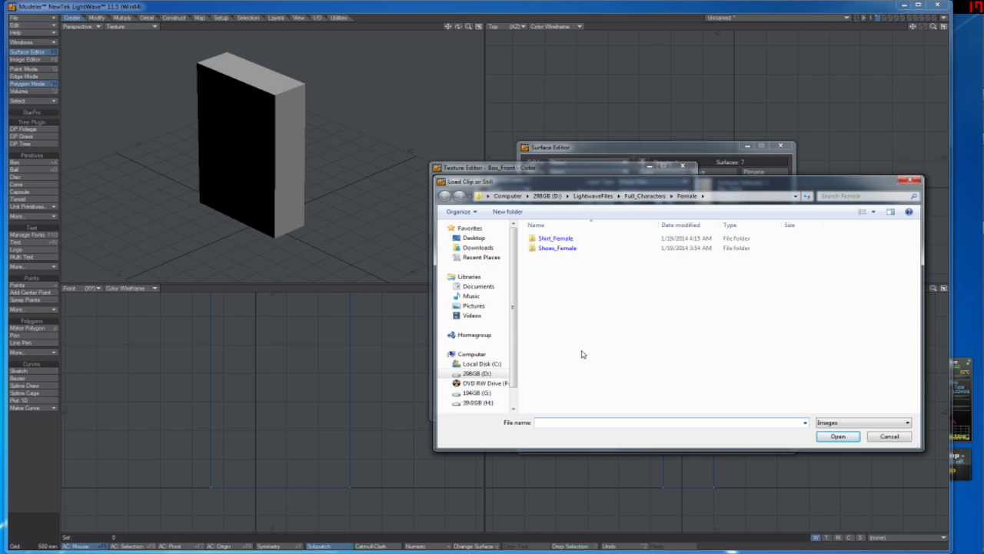
click(478, 238)
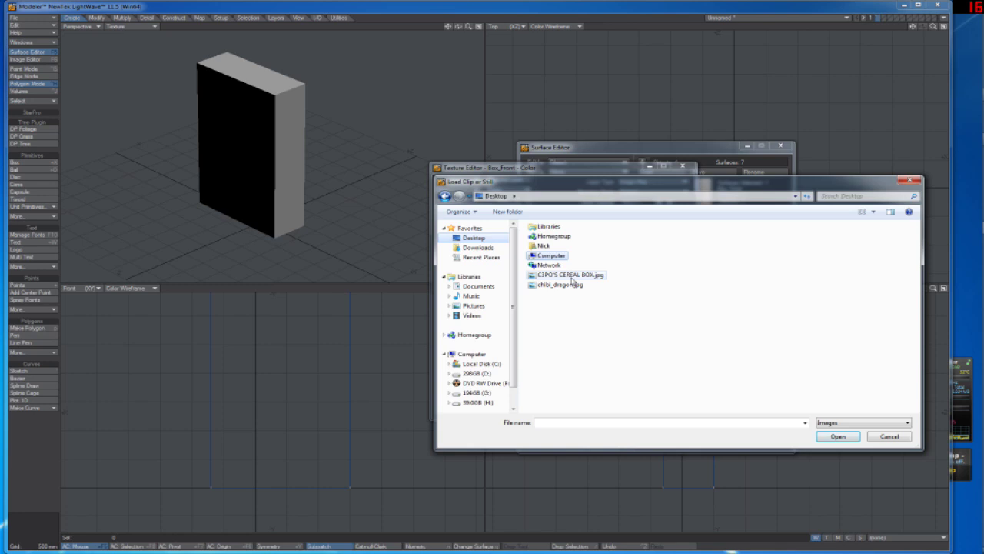
double_click(571, 275)
drag(459, 27, 459, 28)
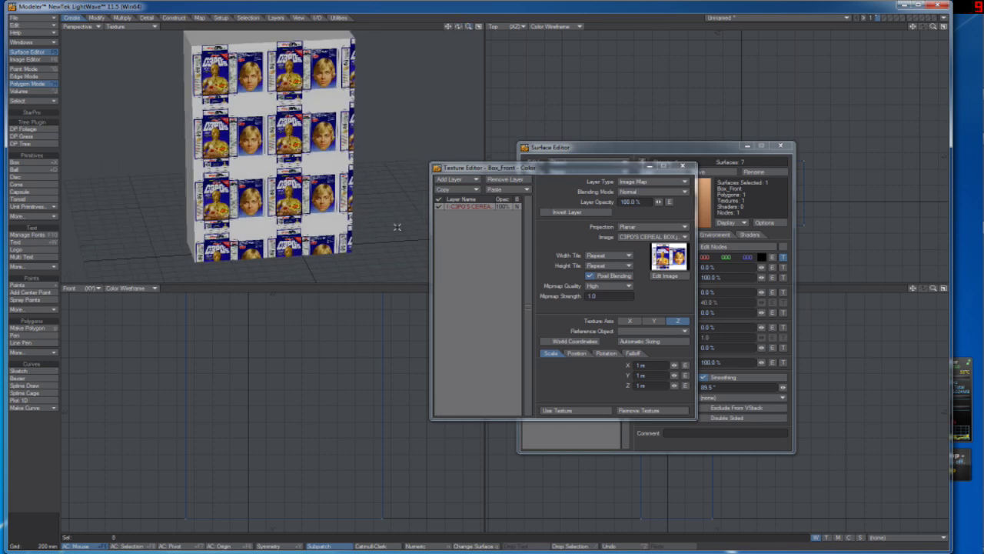
Step: Auto-size the Box_Front image, then enlarge its scale to 4.21 m in X, 5.425 m in Y and 1.23 m in Z
click(638, 342)
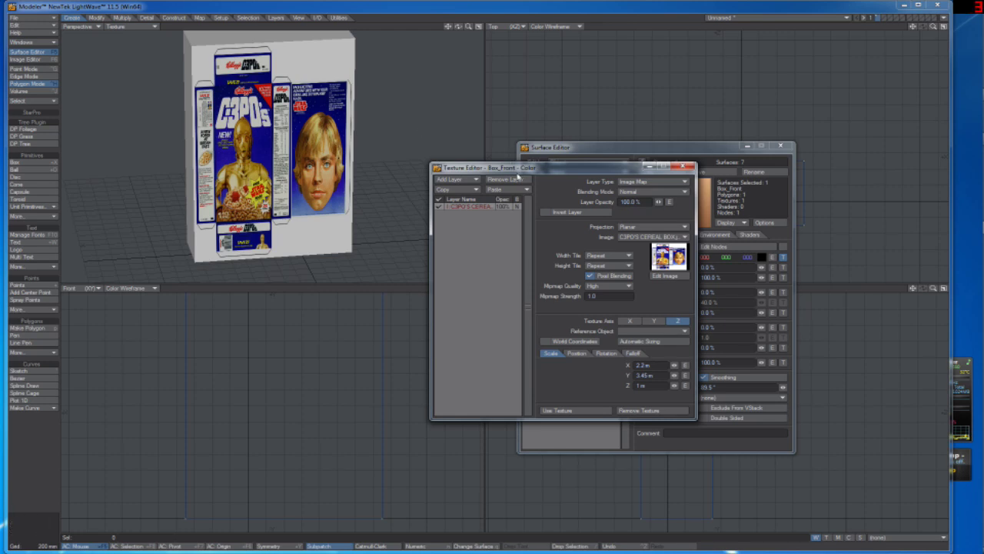
drag(458, 27, 451, 34)
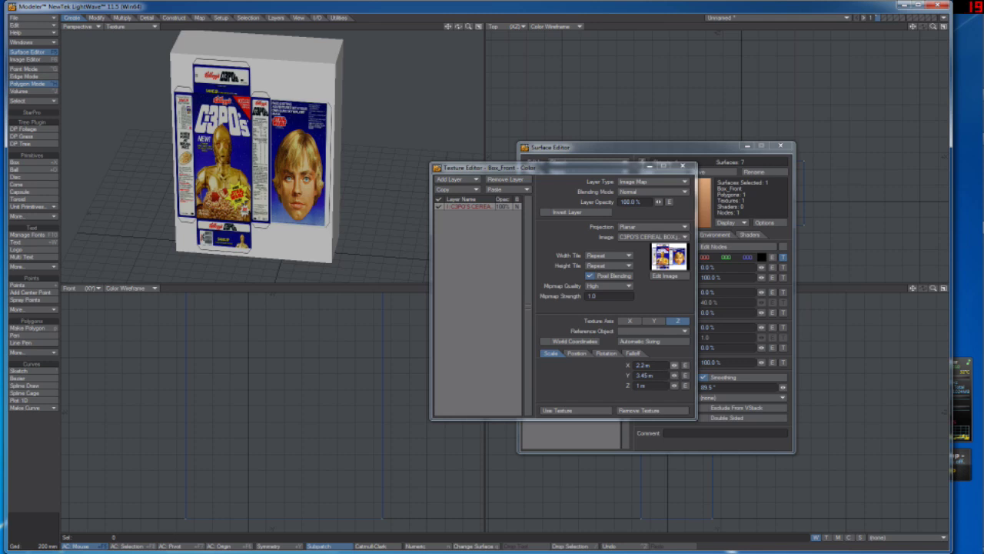
drag(673, 386, 673, 388)
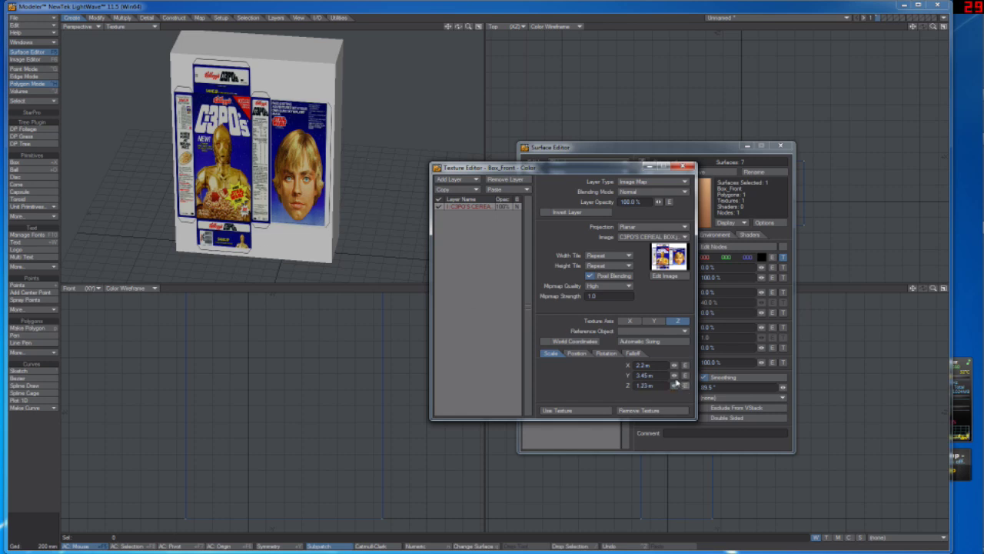
mouse_move(674, 374)
mouse_down()
mouse_move(673, 385)
mouse_move(673, 368)
mouse_up()
click(576, 353)
drag(673, 368, 675, 366)
click(550, 353)
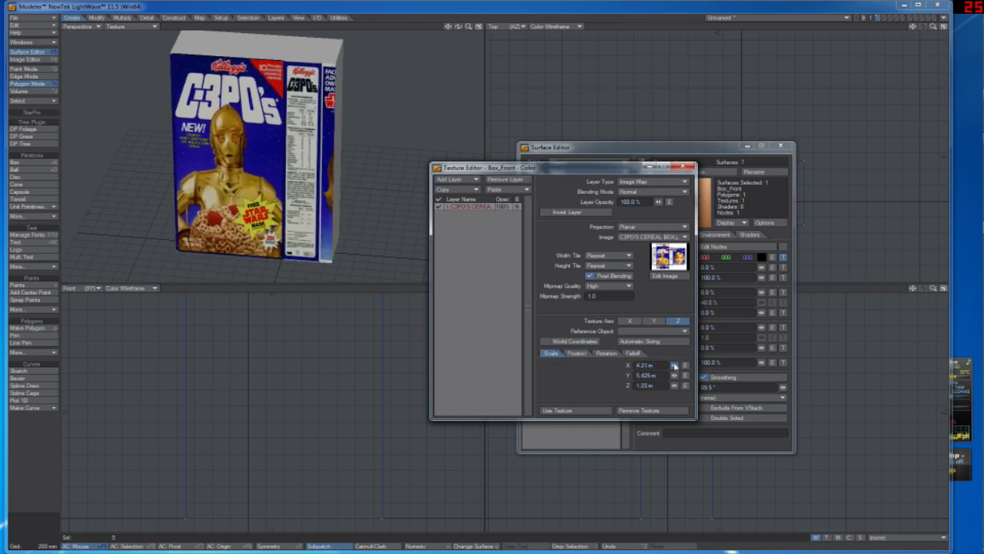
Step: Set the Box_Front image's X position to 565 mm and fine-tune its X scale to center the C-3PO panel on the front face
click(576, 353)
drag(674, 365, 674, 366)
click(549, 353)
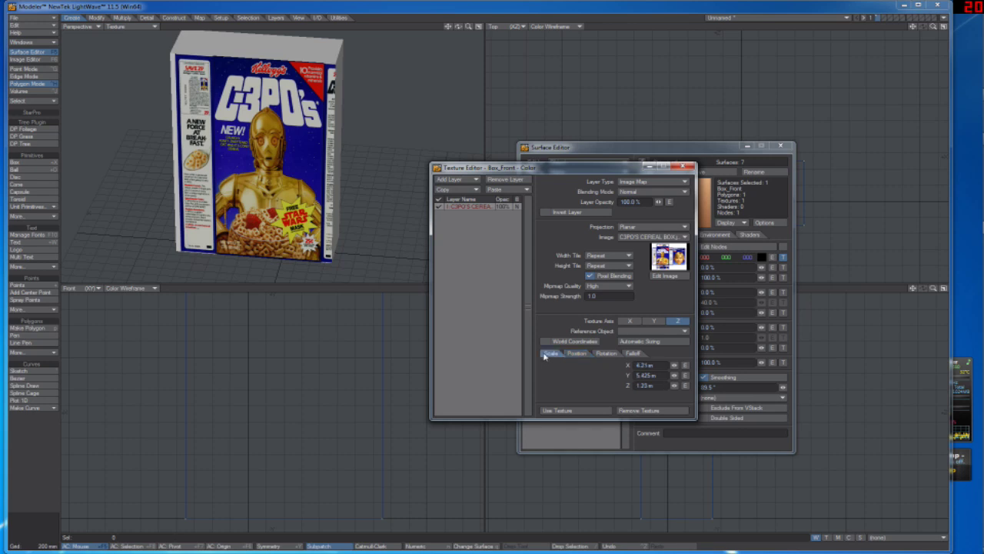
drag(674, 365, 674, 367)
click(576, 353)
Step: Shift the Box_Front image to one edge of the face and move the box's opposite side face inward to match the artwork width
drag(458, 27, 346, 69)
click(323, 109)
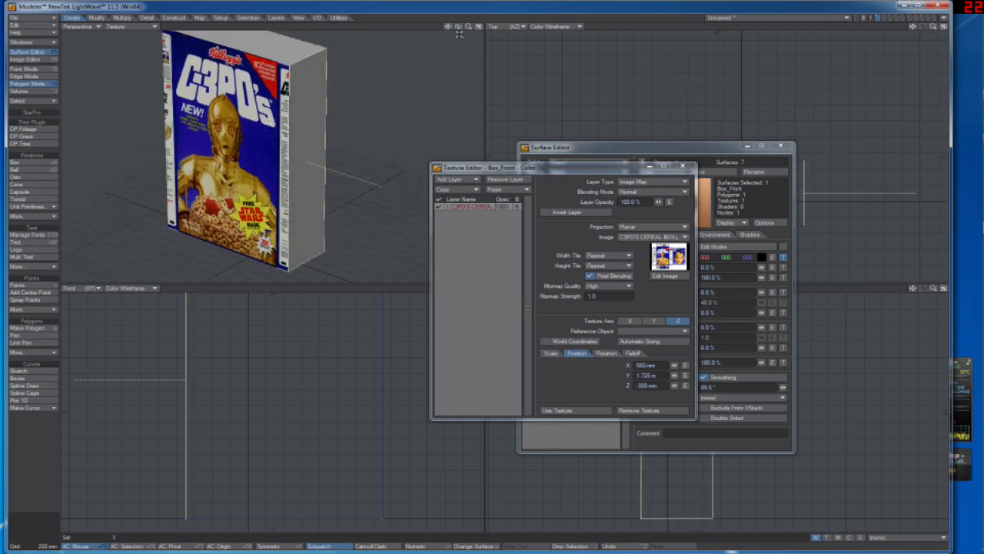
drag(459, 27, 577, 304)
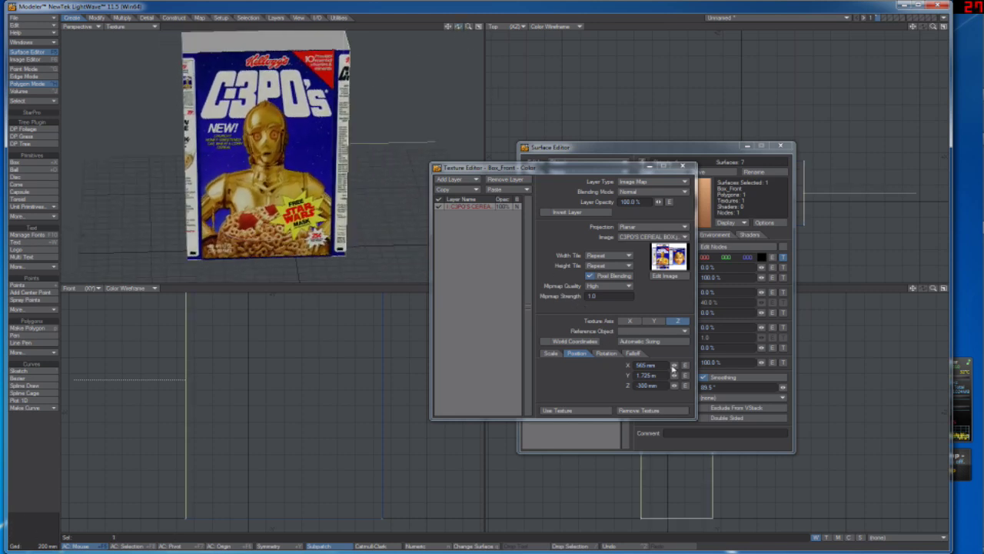
drag(673, 369, 623, 369)
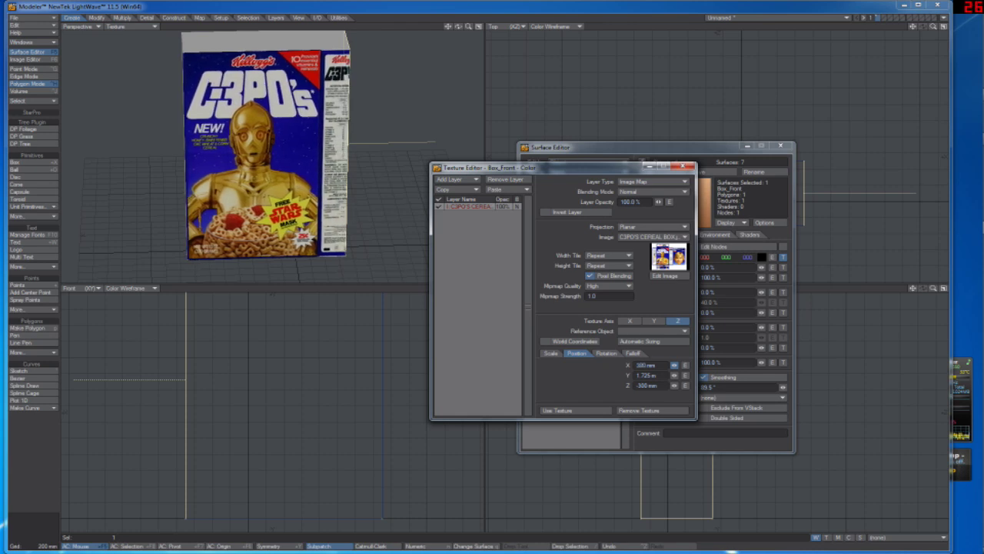
key(t)
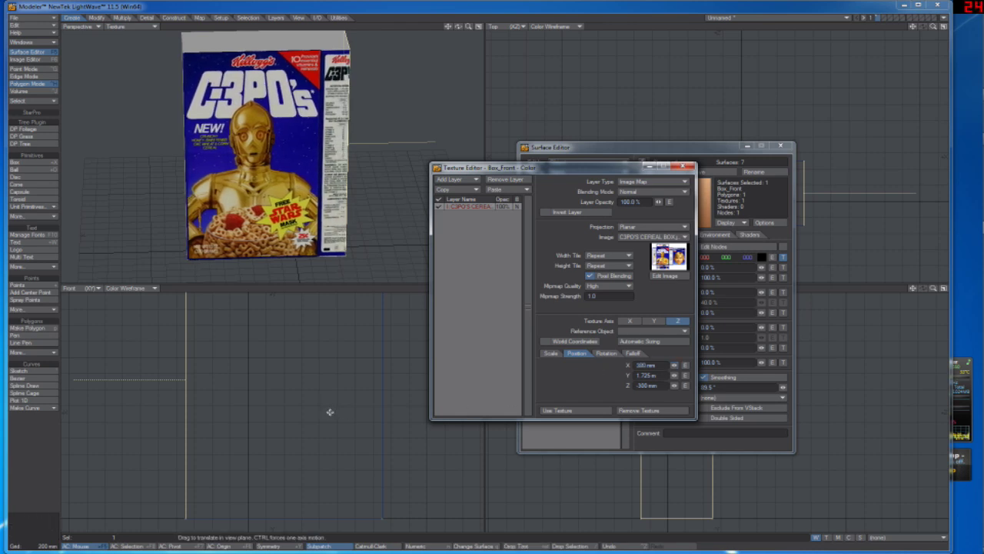
drag(330, 411, 361, 411)
key(space)
key(slash)
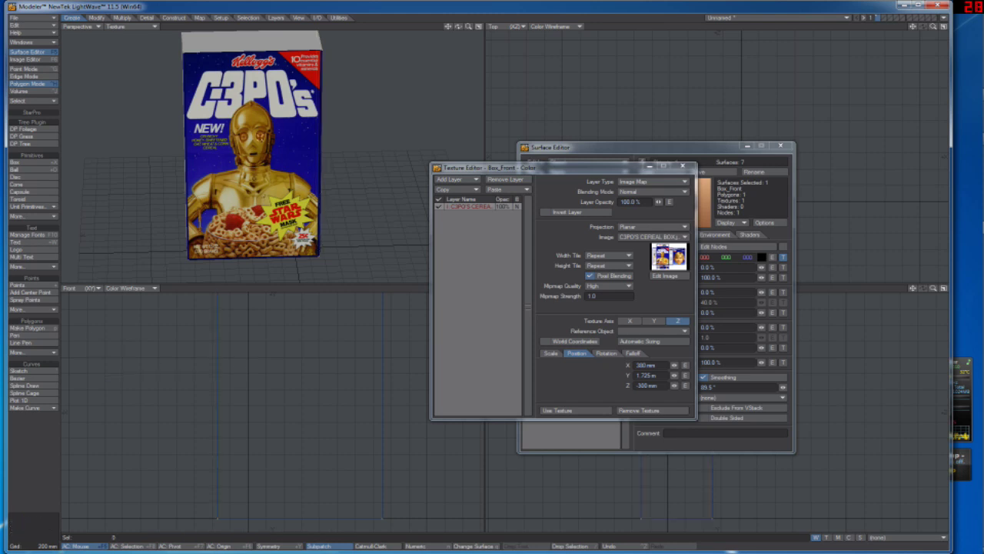
Step: Set the Box_Front image's Y position to 1.715 m and accept the texture
drag(459, 26, 430, 45)
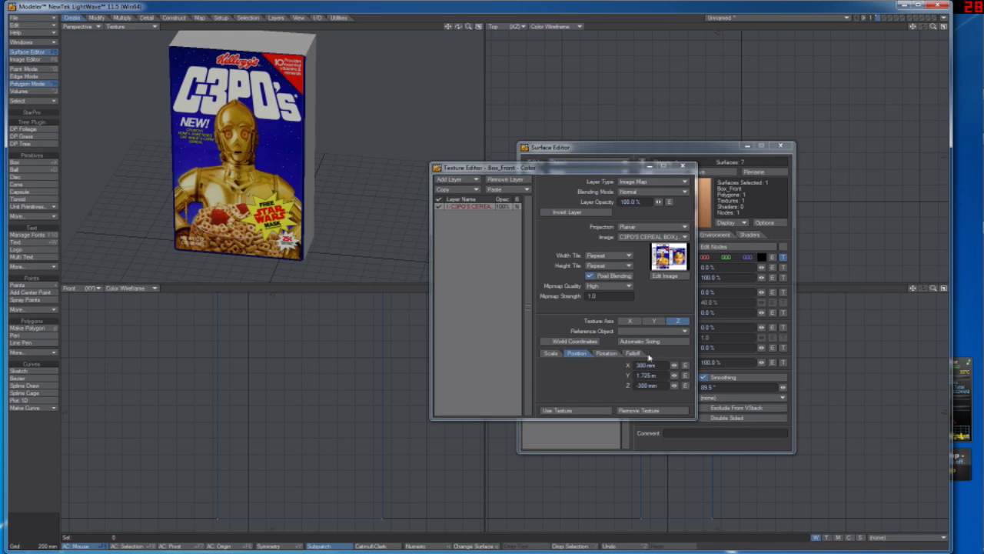
drag(673, 375, 670, 375)
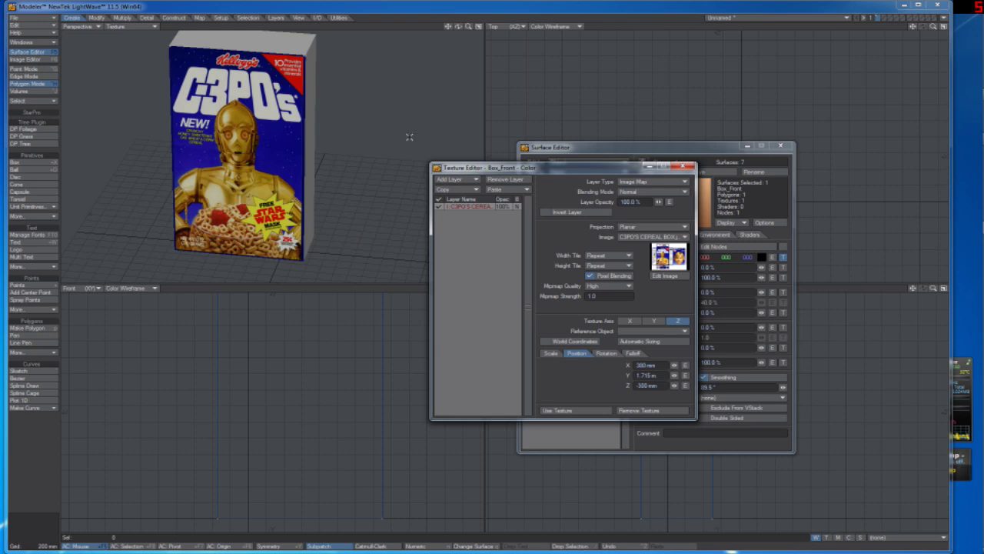
mouse_move(458, 26)
mouse_down()
mouse_move(446, 26)
mouse_move(453, 32)
mouse_up()
click(563, 410)
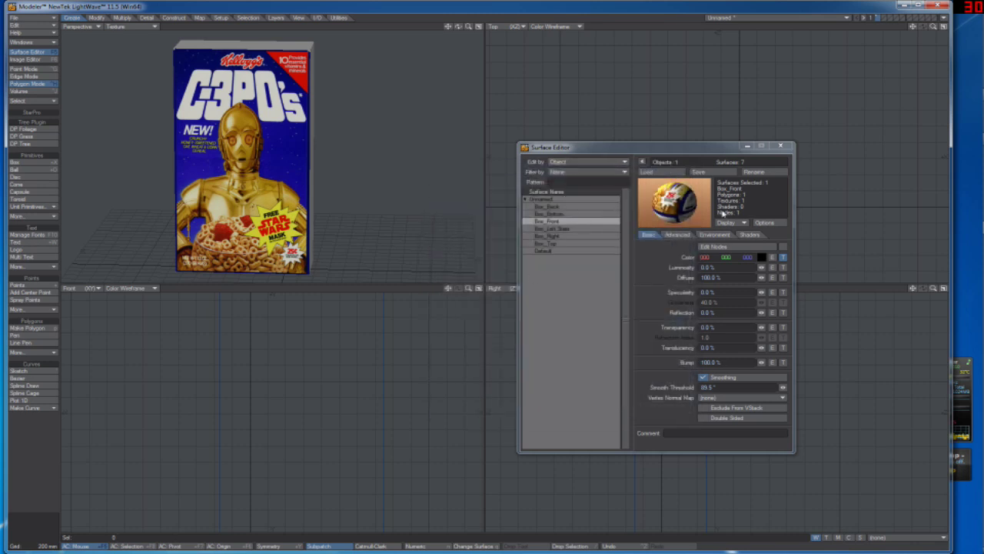
Step: Apply C3PO'S CEREAL BOX.jpg as the Box_Back surface's color texture and size it automatically to the back face
click(568, 207)
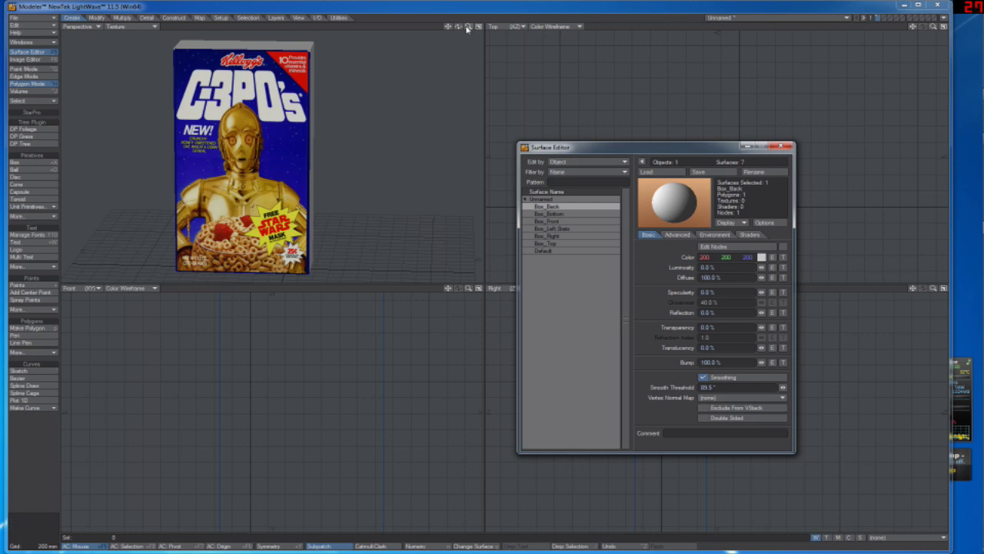
drag(458, 26, 407, 29)
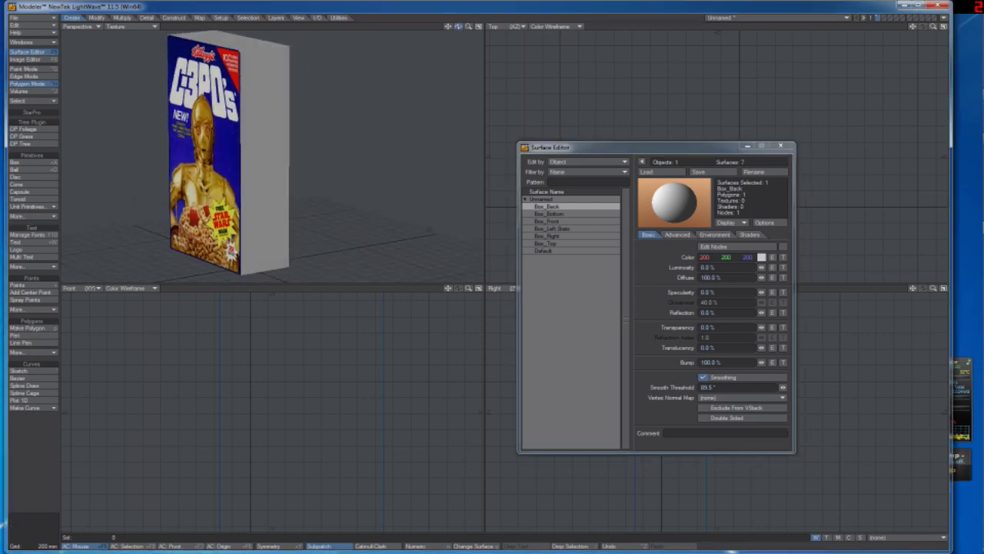
key(Left)
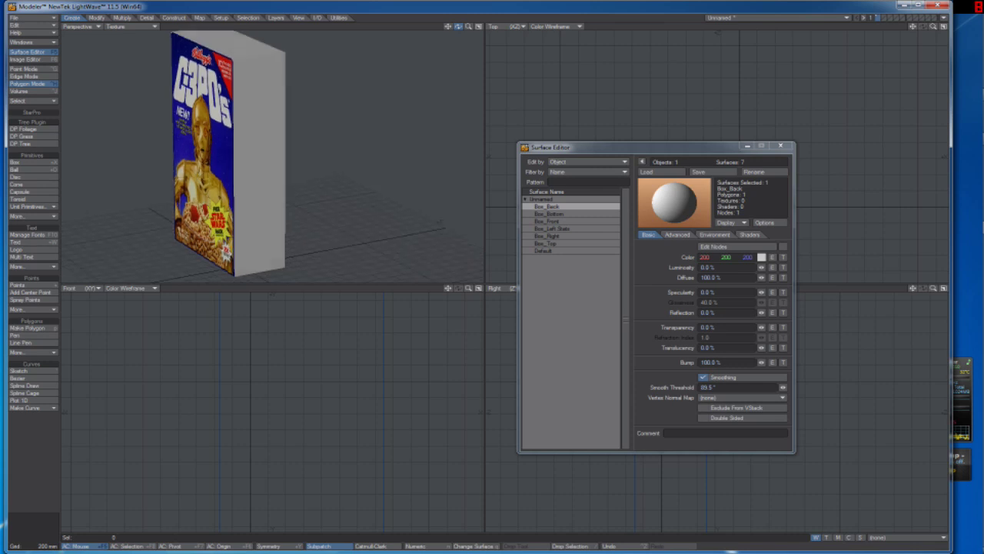
drag(458, 26, 492, 28)
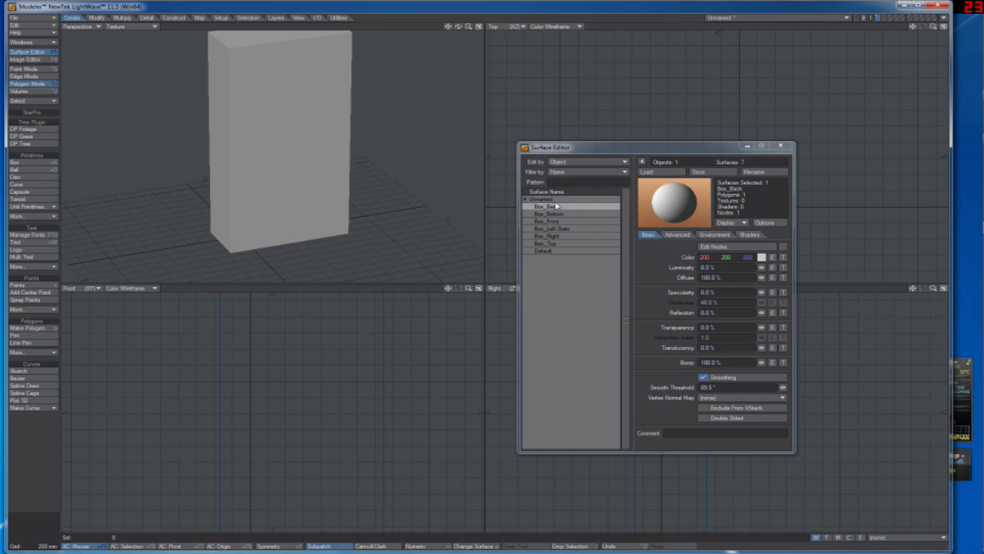
click(783, 257)
click(655, 237)
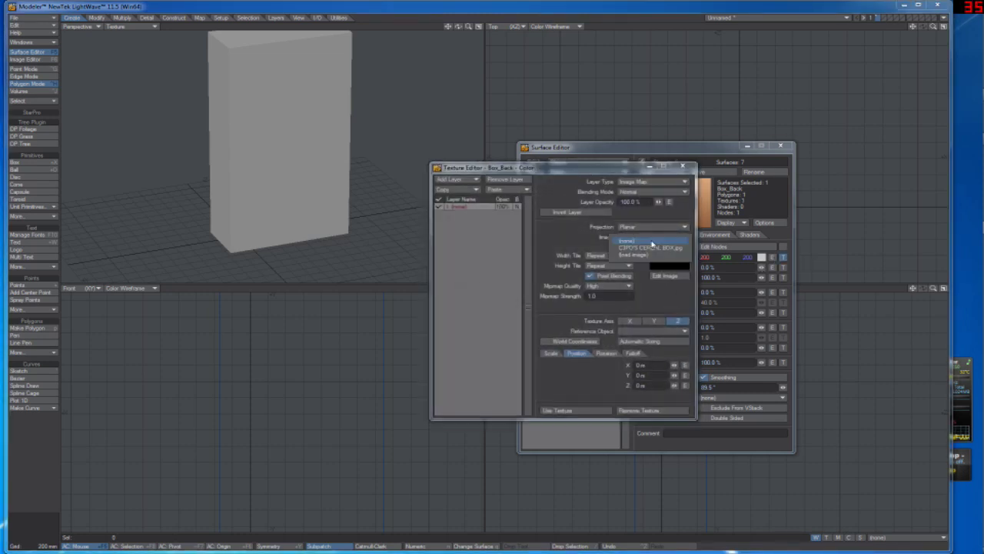
click(639, 247)
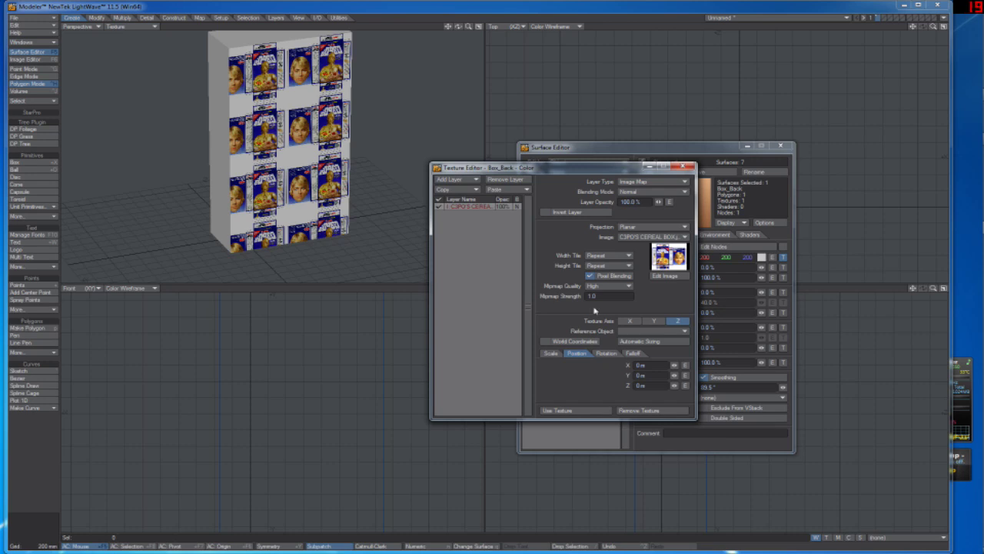
click(639, 340)
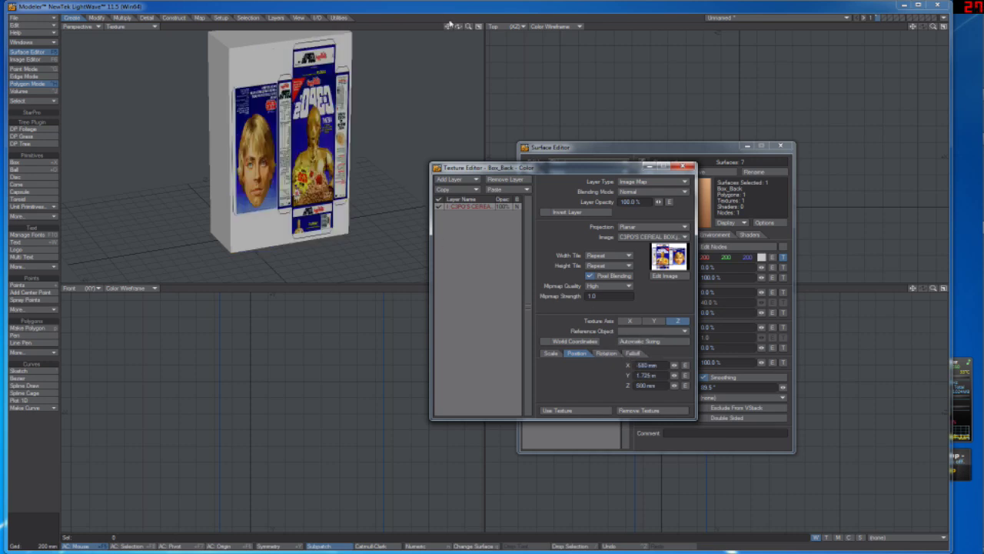
Step: Set the Box_Back image's X scale to 4.315 m and X position to -1.68 m to bring the portrait panel onto the back face
drag(468, 27, 436, 39)
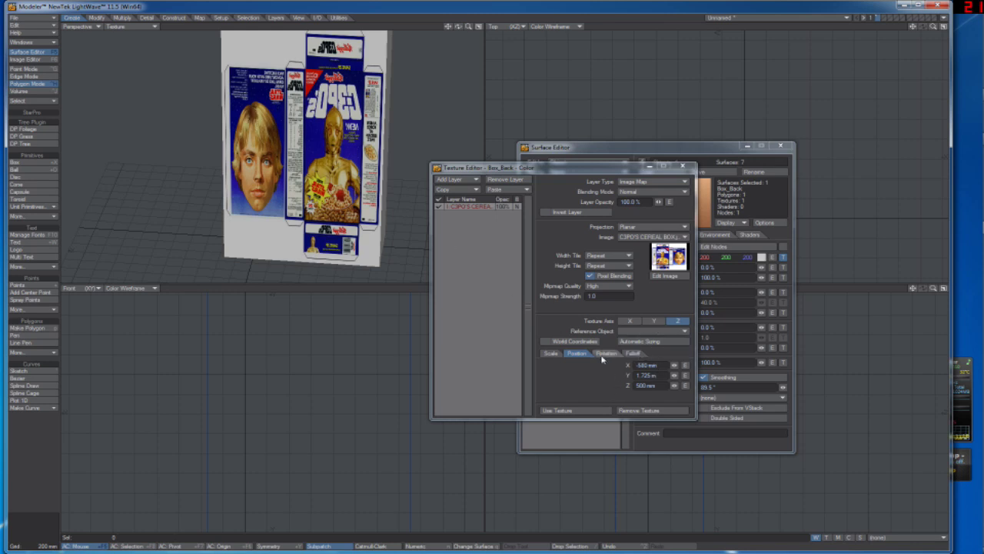
mouse_move(674, 366)
mouse_down()
mouse_move(634, 365)
mouse_move(661, 365)
mouse_up()
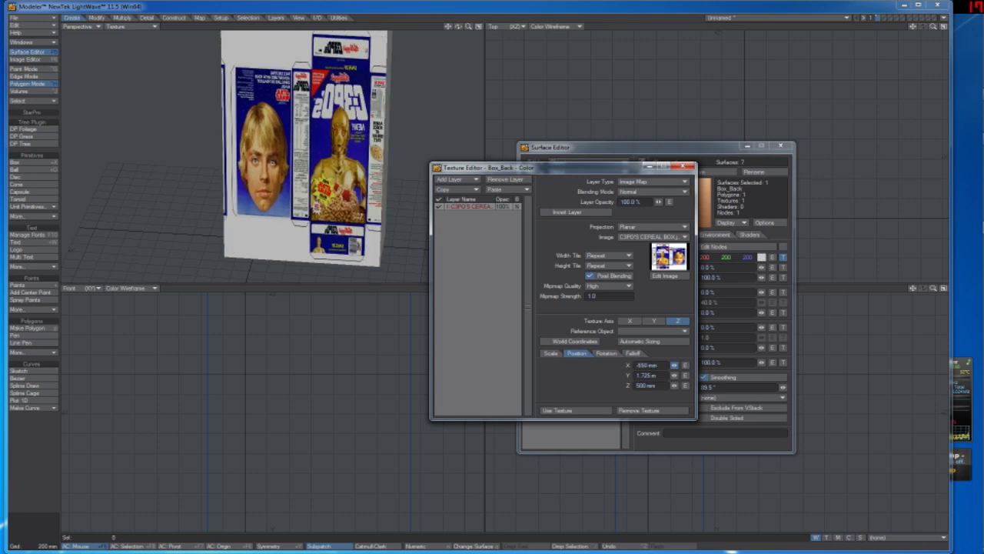
drag(661, 365, 638, 365)
click(552, 354)
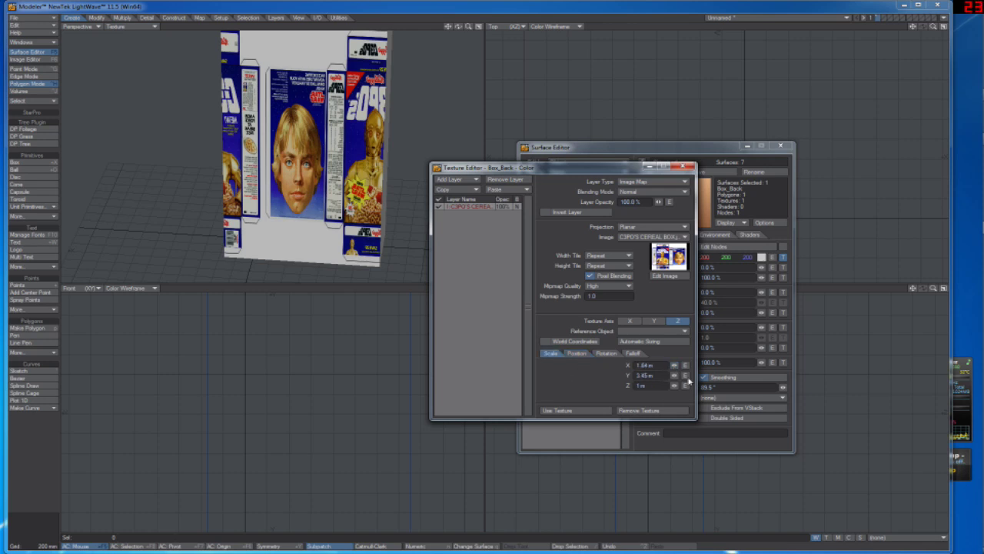
mouse_move(675, 365)
mouse_down()
mouse_move(684, 365)
mouse_move(678, 371)
mouse_up()
click(576, 353)
click(551, 353)
click(575, 355)
Step: Adjust the Box_Back image's Y position and set its Y scale to 5.72 m so the portrait panel fills the face's height
drag(673, 376, 675, 375)
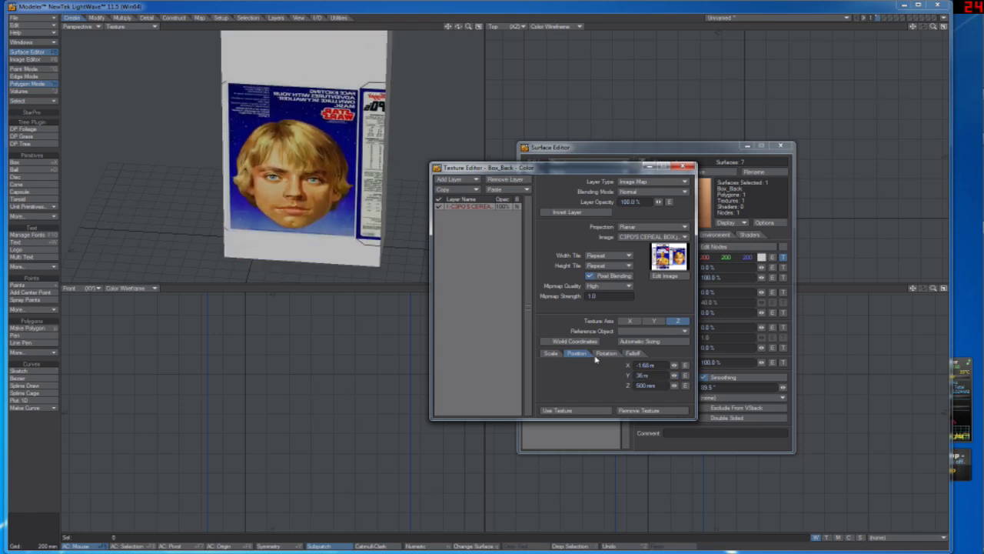
click(550, 353)
drag(673, 375, 673, 375)
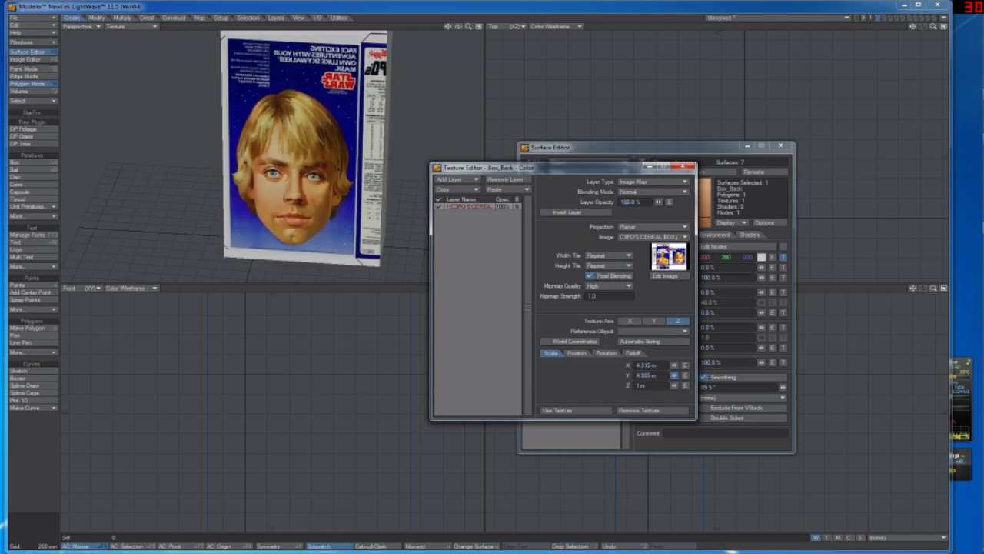
drag(674, 375, 719, 375)
mouse_move(458, 27)
mouse_down()
mouse_move(446, 73)
mouse_move(463, 11)
mouse_move(441, 5)
mouse_move(440, 21)
mouse_move(438, 9)
mouse_move(465, 27)
mouse_move(432, 27)
mouse_move(451, 27)
mouse_up()
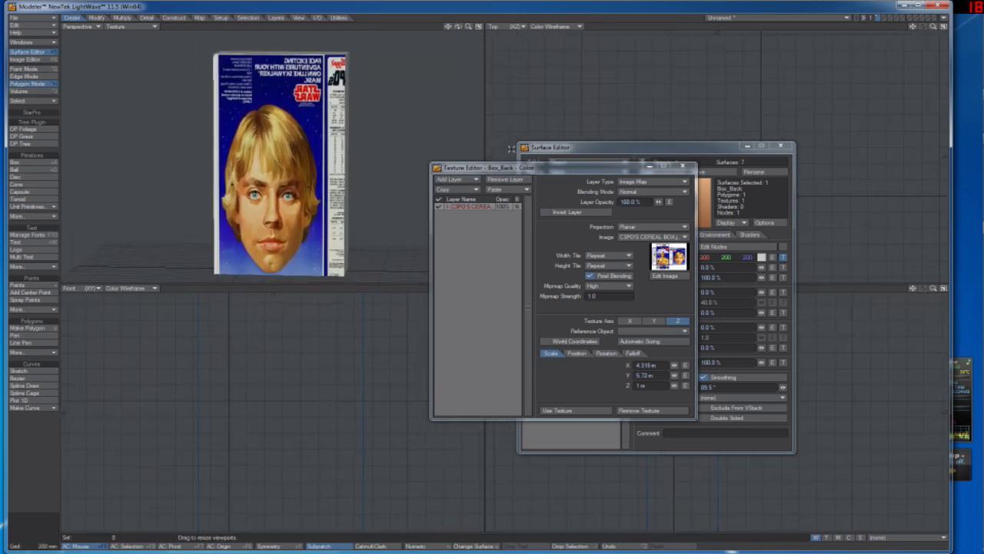
Step: Set the Box_Back image's Y scale to 5.71 m, adjust its X scale, and set its X position to -2.055 m to fit the back face
drag(674, 375, 673, 375)
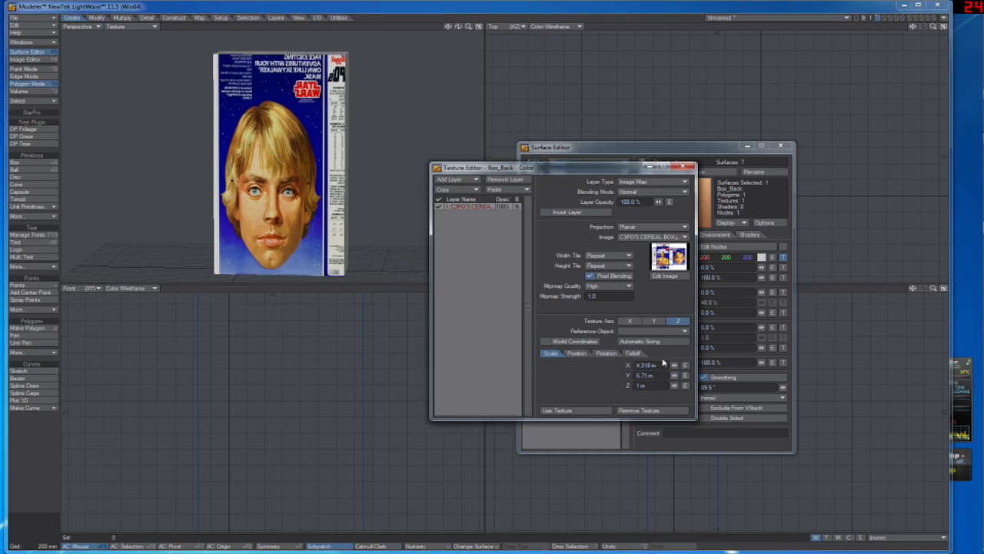
drag(674, 366, 674, 370)
click(576, 353)
click(550, 353)
click(577, 353)
click(551, 352)
click(576, 352)
drag(458, 28, 458, 28)
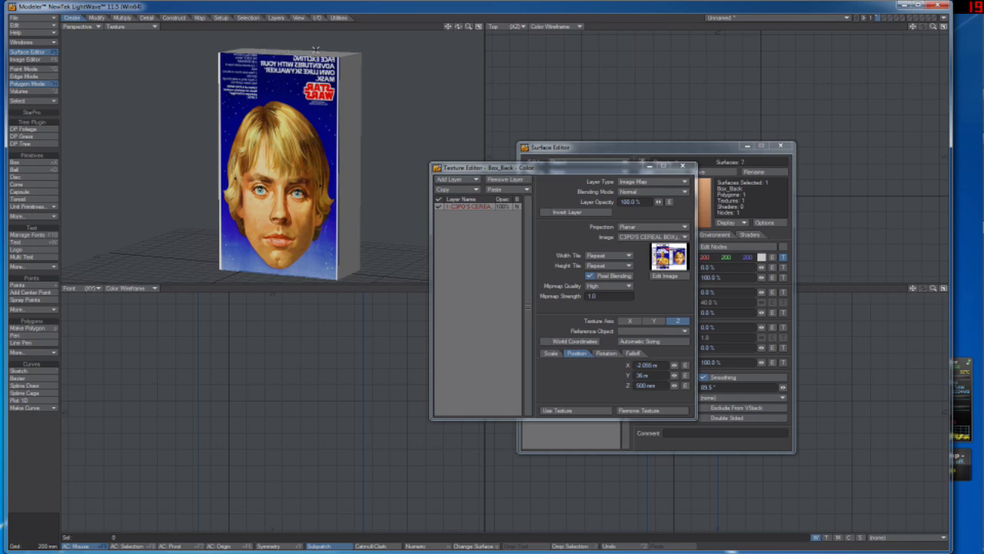
drag(465, 27, 393, 74)
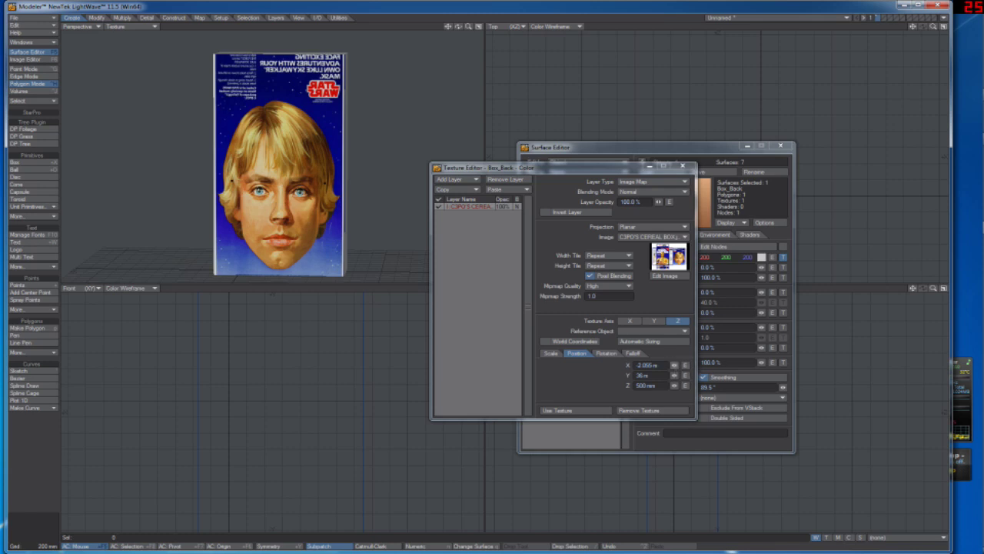
Step: Refit the mirrored Box_Back portrait across the face by adjusting its X scale and setting its X position to 3.275 m
drag(674, 365, 773, 364)
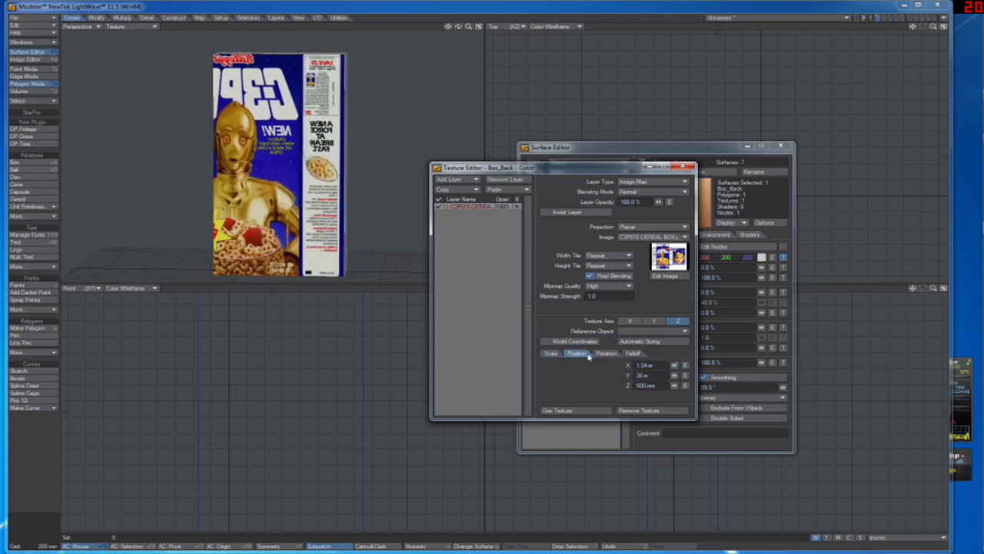
mouse_move(674, 365)
mouse_down()
mouse_move(725, 365)
mouse_move(677, 365)
mouse_up()
click(550, 354)
click(584, 354)
click(552, 353)
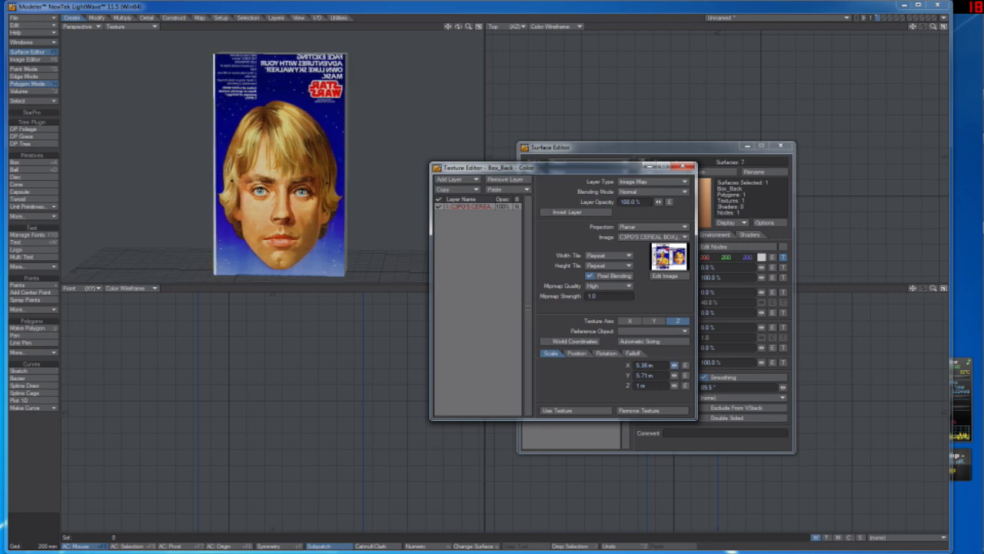
click(576, 352)
drag(675, 365, 675, 365)
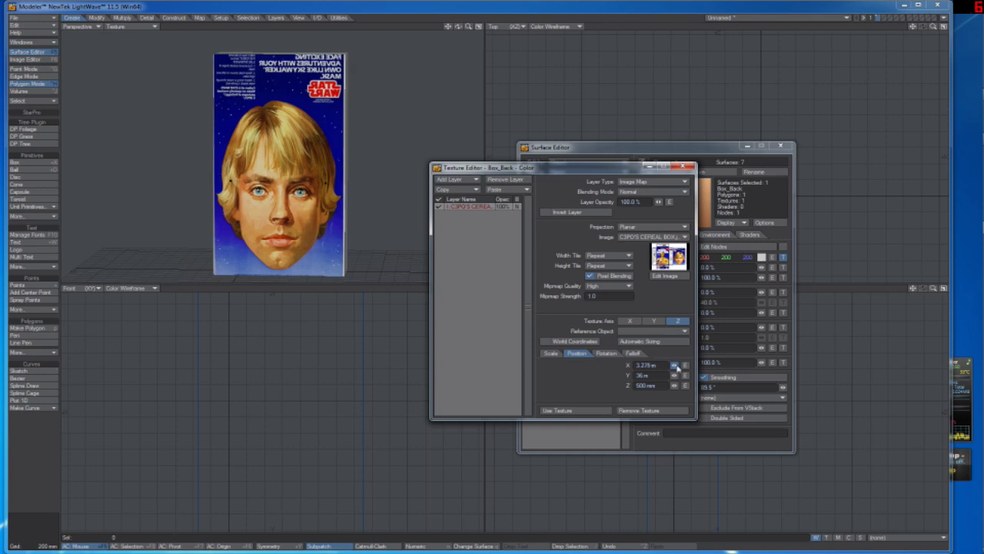
Step: Try the Invert Layer option on the Box_Back image and switch it off again
drag(458, 26, 483, 31)
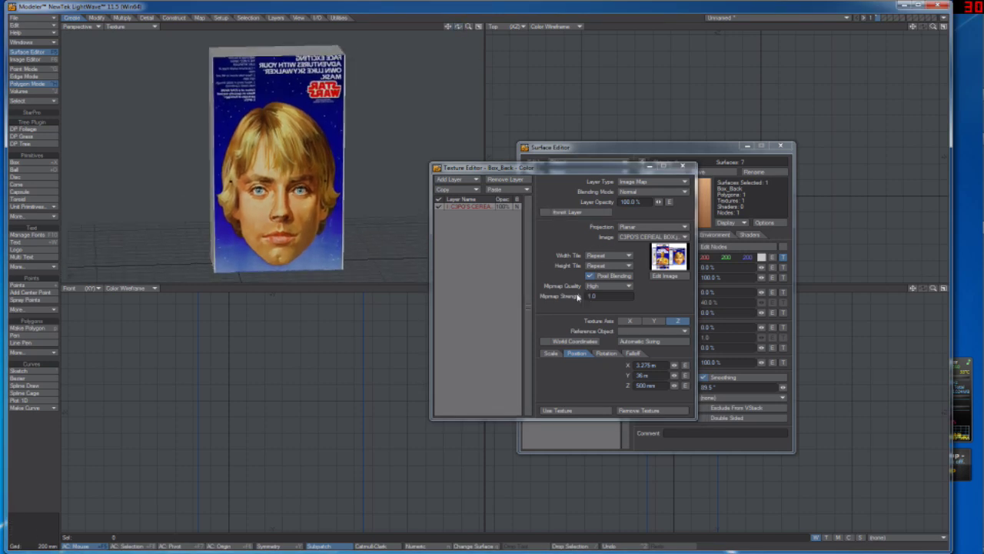
drag(459, 27, 483, 57)
click(560, 212)
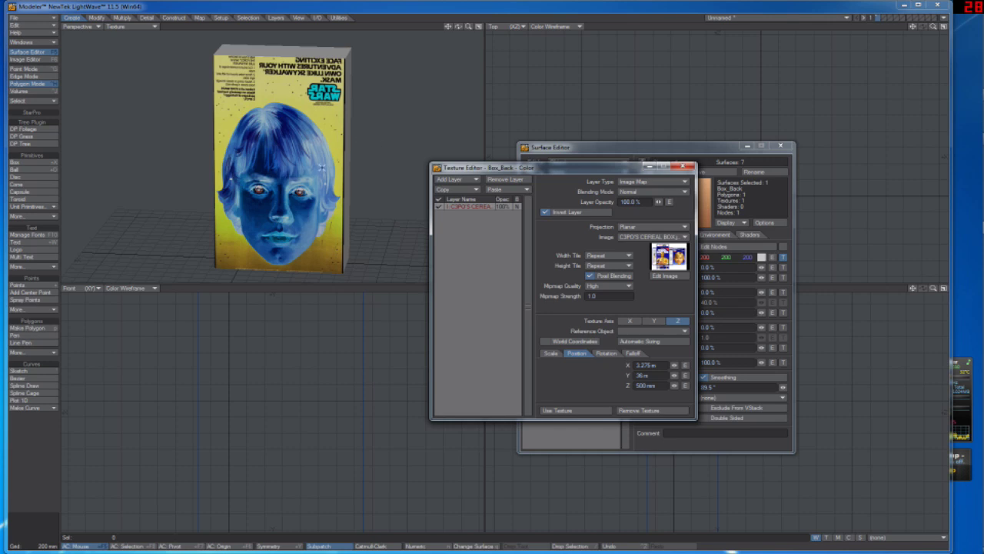
click(543, 212)
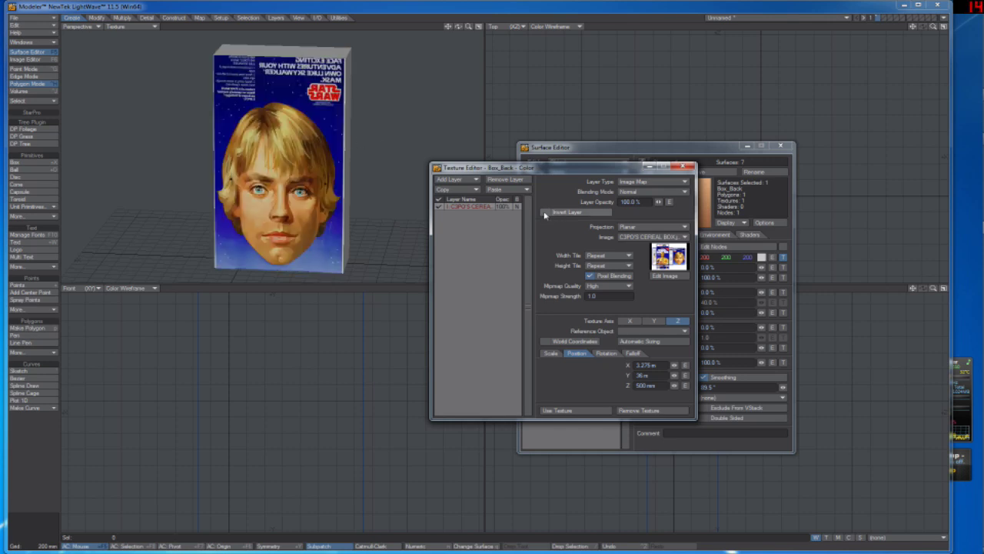
Step: Try flipping the Box_Back image by rotating its bank and pitch, resetting each to 0°
click(606, 353)
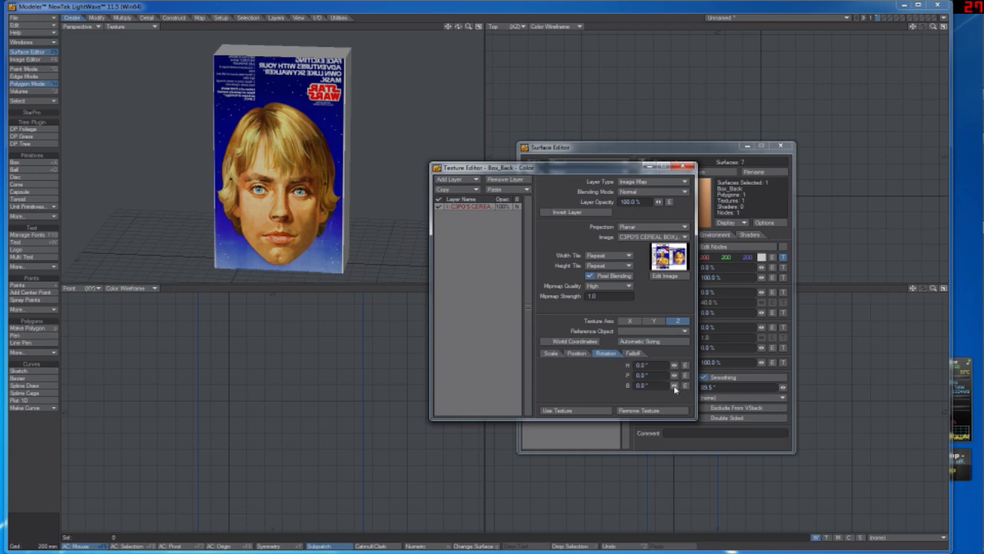
drag(674, 385, 513, 387)
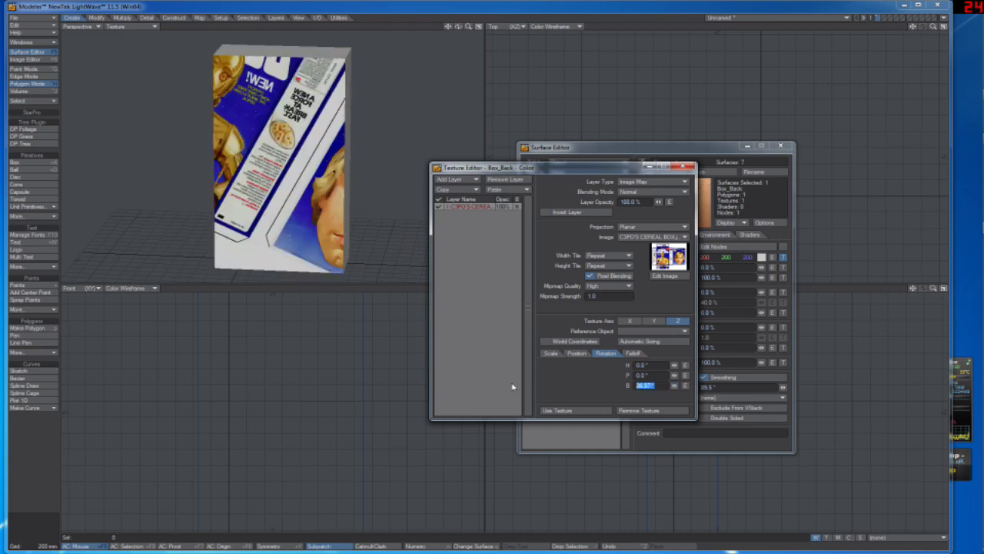
text(0)
key(Return)
drag(674, 376, 765, 375)
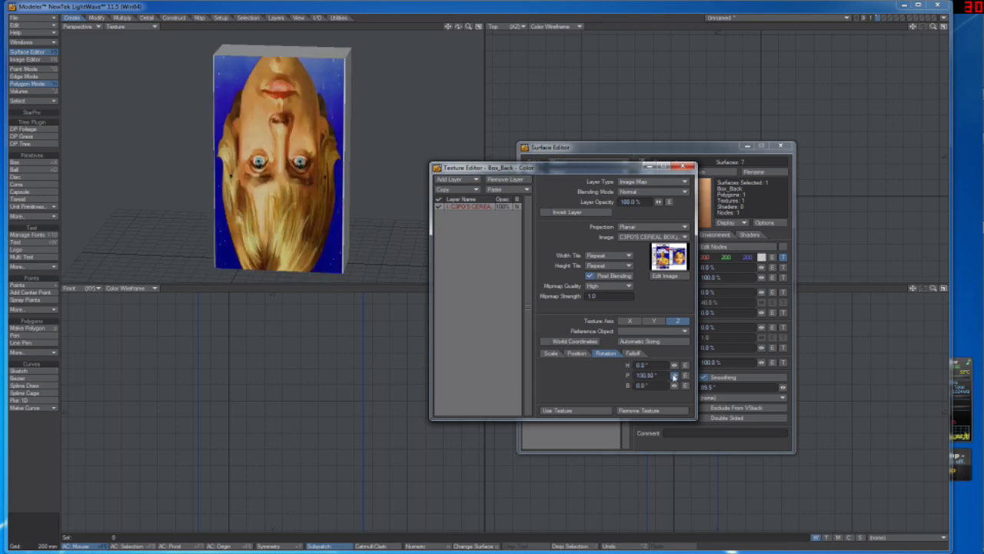
click(651, 376)
text(-)
text(0)
key(Return)
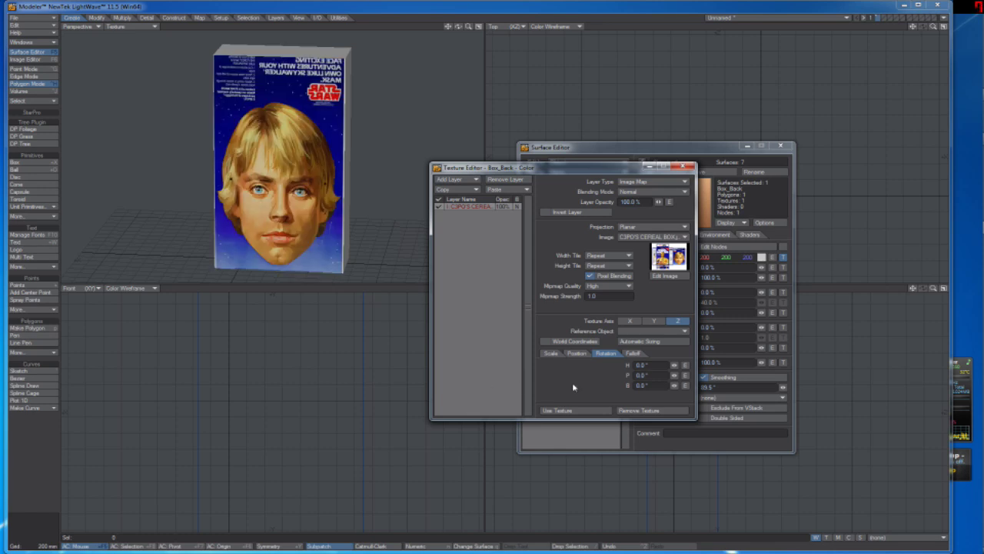
Step: Rotate the Box_Back image's heading past 90° to unmirror its text, and reduce its X scale to 4.255 m
drag(680, 364, 726, 365)
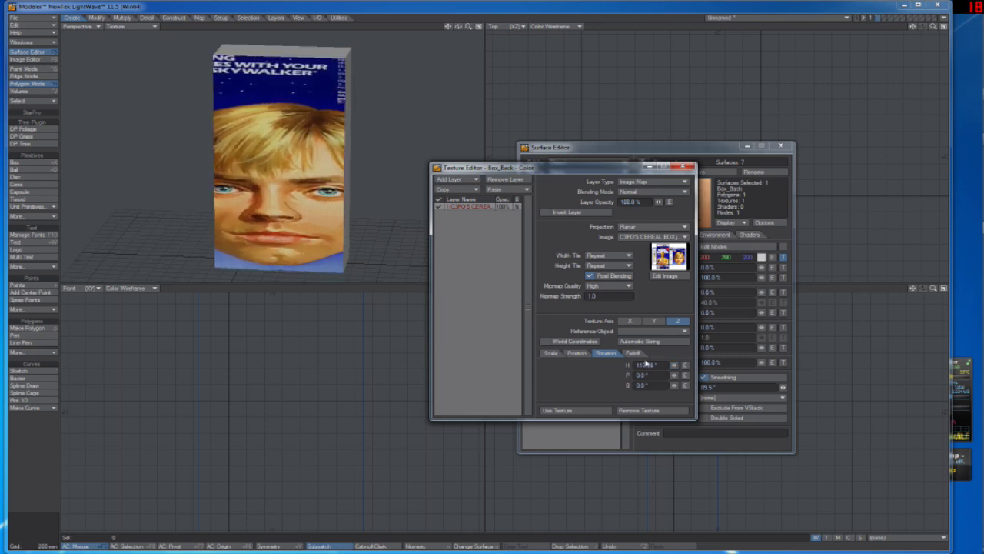
click(551, 352)
drag(674, 365, 663, 366)
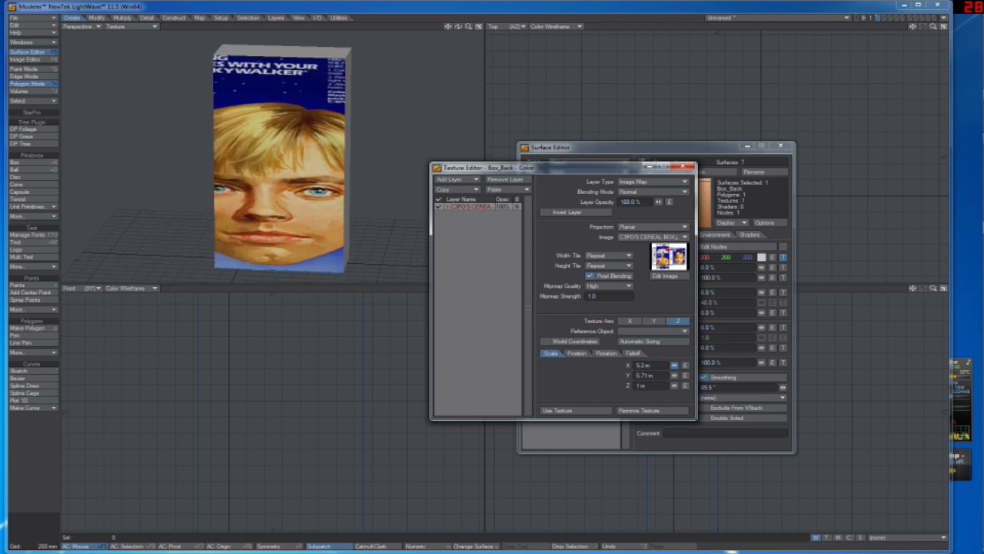
drag(674, 365, 674, 366)
click(575, 355)
click(545, 354)
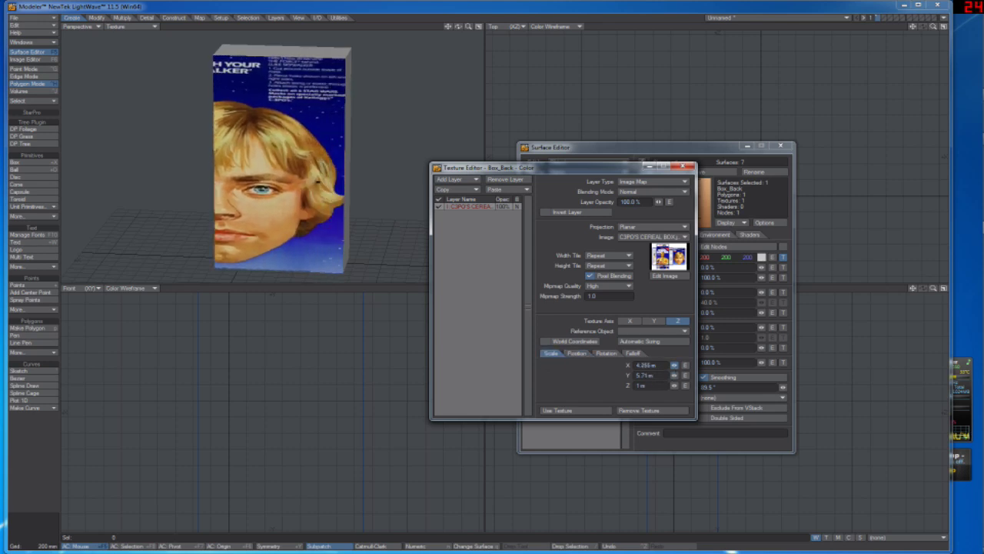
Step: Set the Box_Back image's X scale to 2.195 m and X position to 1000 mm to bring the whole portrait panel onto the face
click(580, 354)
mouse_move(674, 365)
mouse_down()
mouse_move(692, 365)
mouse_move(643, 365)
mouse_move(680, 368)
mouse_up()
click(555, 354)
click(578, 354)
drag(675, 365, 673, 368)
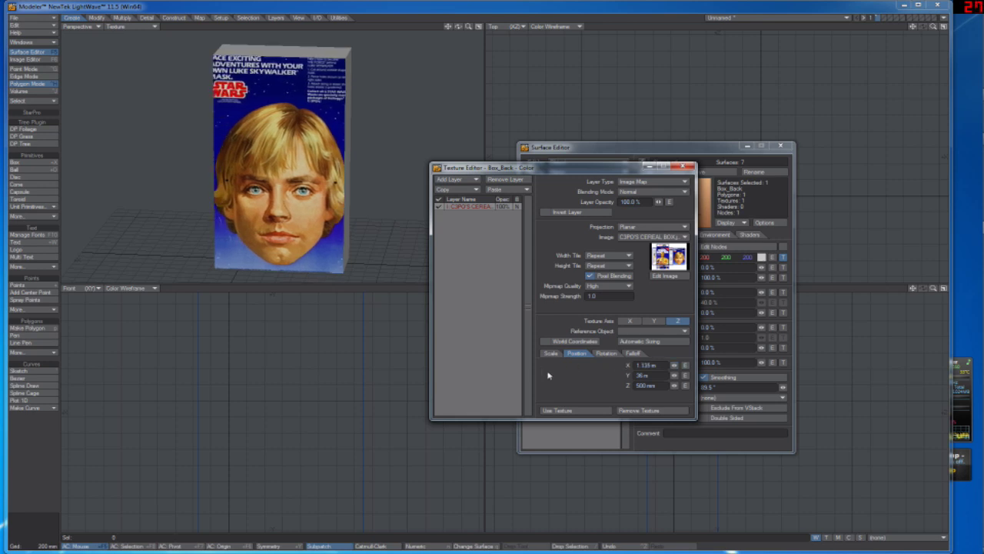
click(550, 353)
drag(674, 365, 292, 202)
click(577, 353)
click(551, 353)
click(576, 353)
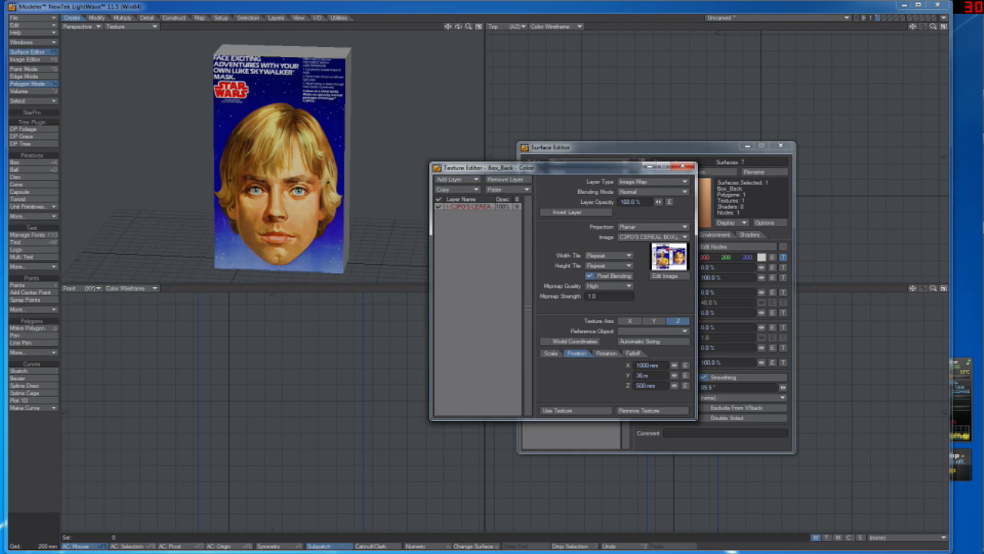
click(550, 353)
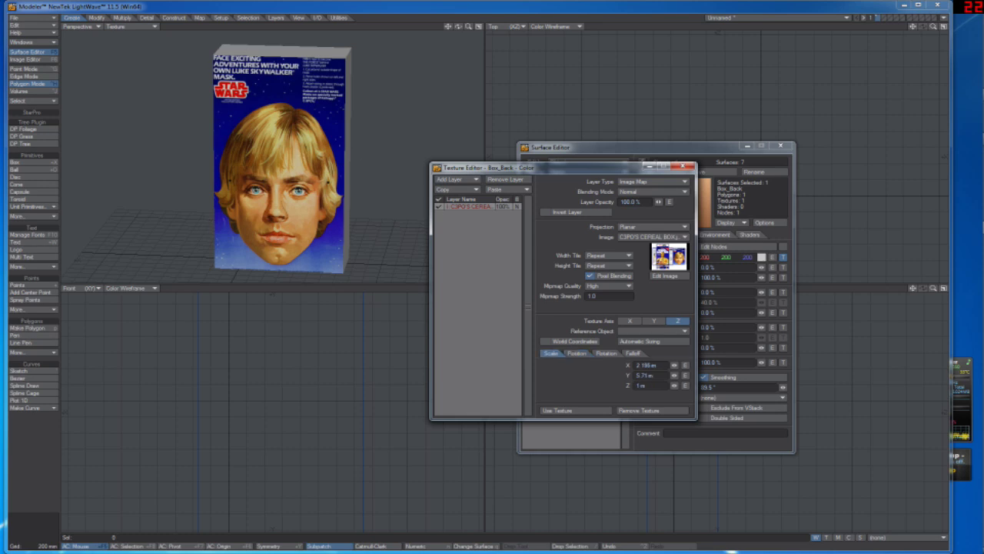
Step: Fine-tune the Box_Back image's X scale to about 2.135 m and X position to 920 mm, and accept the texture
drag(675, 365, 590, 361)
click(577, 353)
mouse_move(674, 365)
mouse_down()
mouse_move(615, 366)
mouse_move(681, 365)
mouse_up()
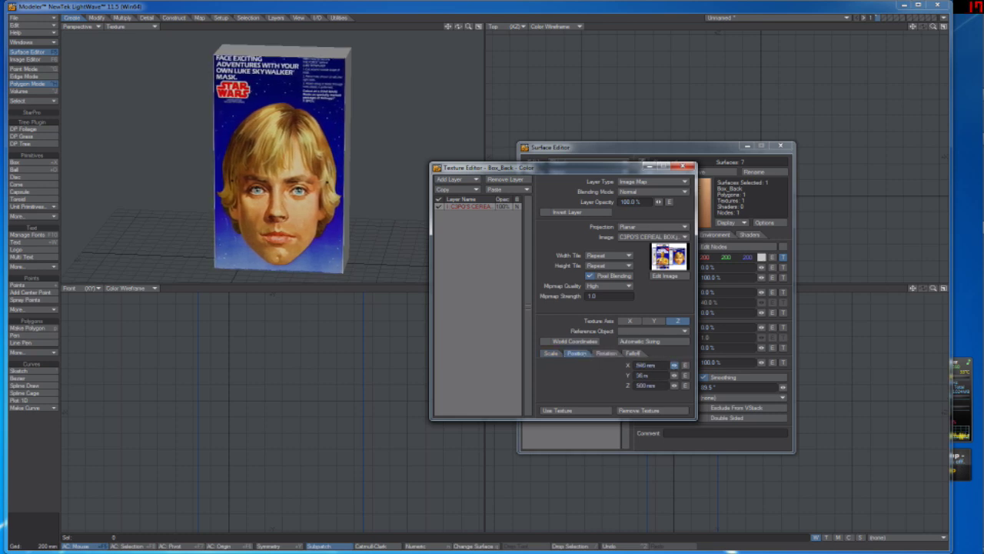
click(550, 353)
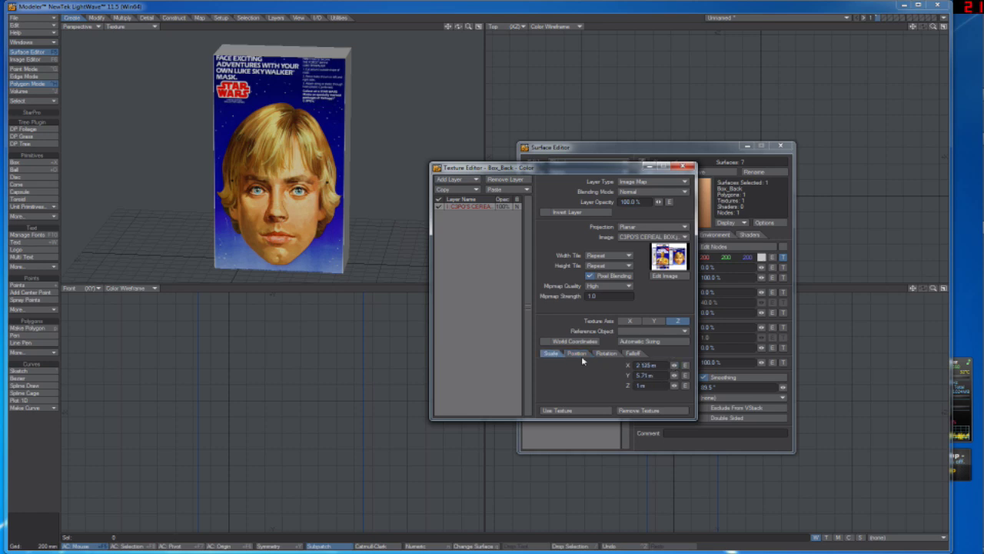
mouse_move(675, 366)
mouse_down()
mouse_move(665, 366)
mouse_move(677, 366)
mouse_up()
click(577, 352)
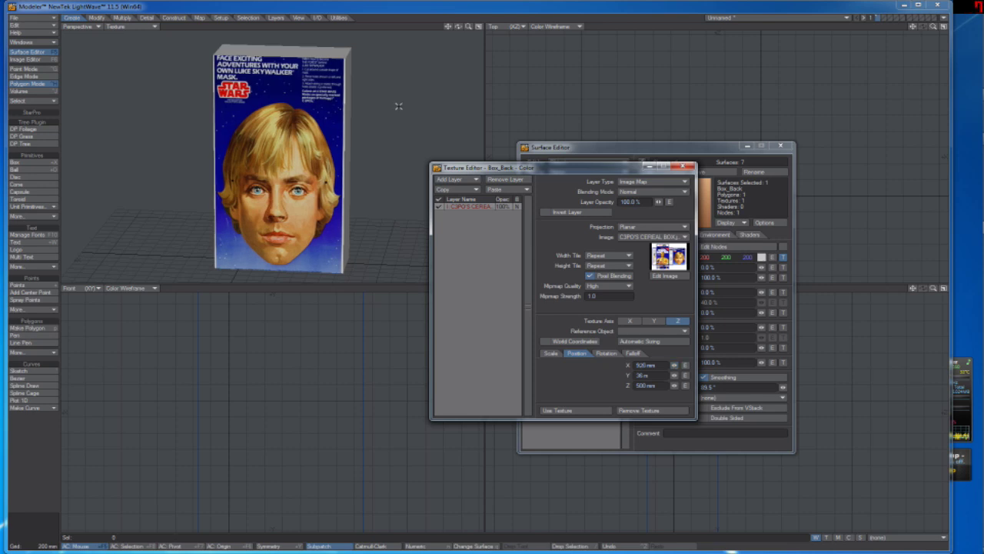
drag(458, 27, 449, 15)
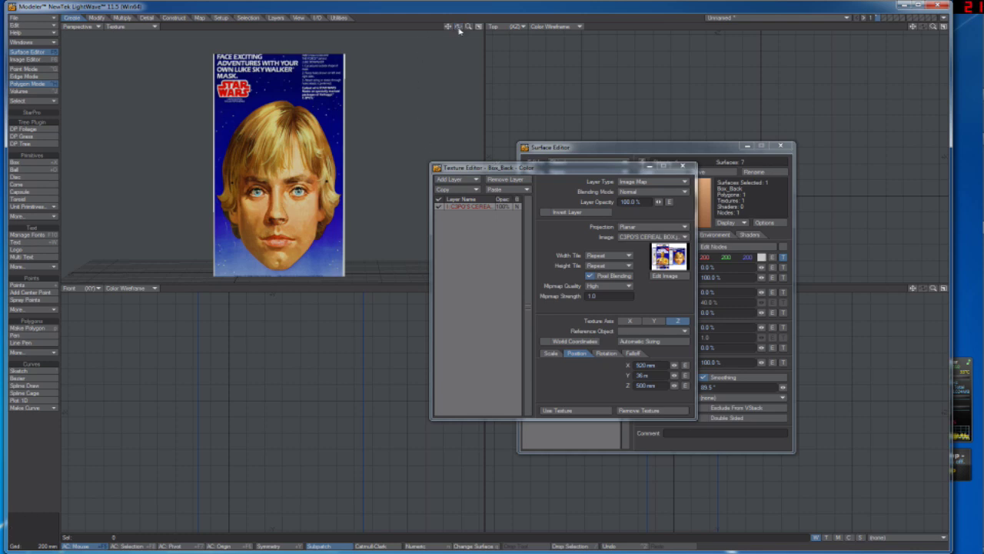
drag(458, 27, 551, 268)
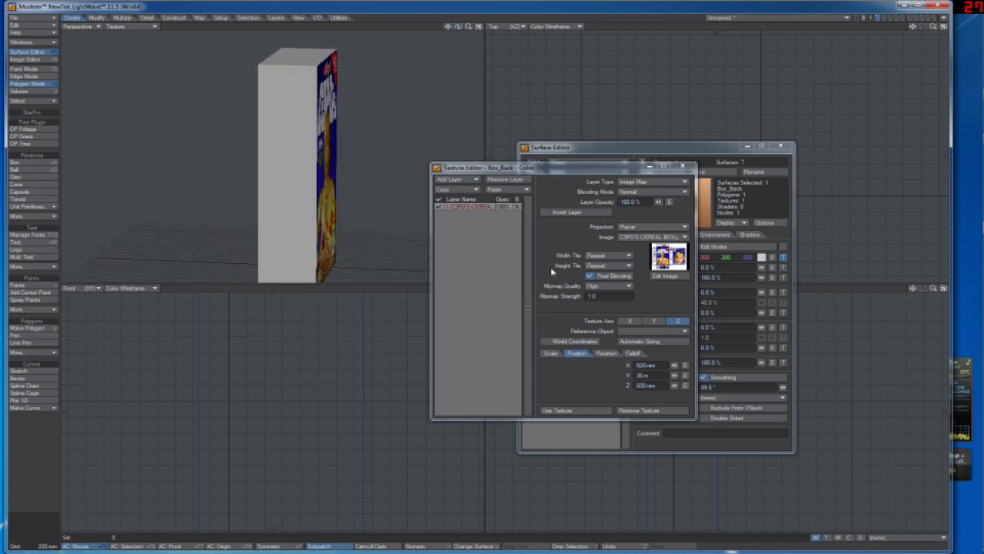
click(578, 409)
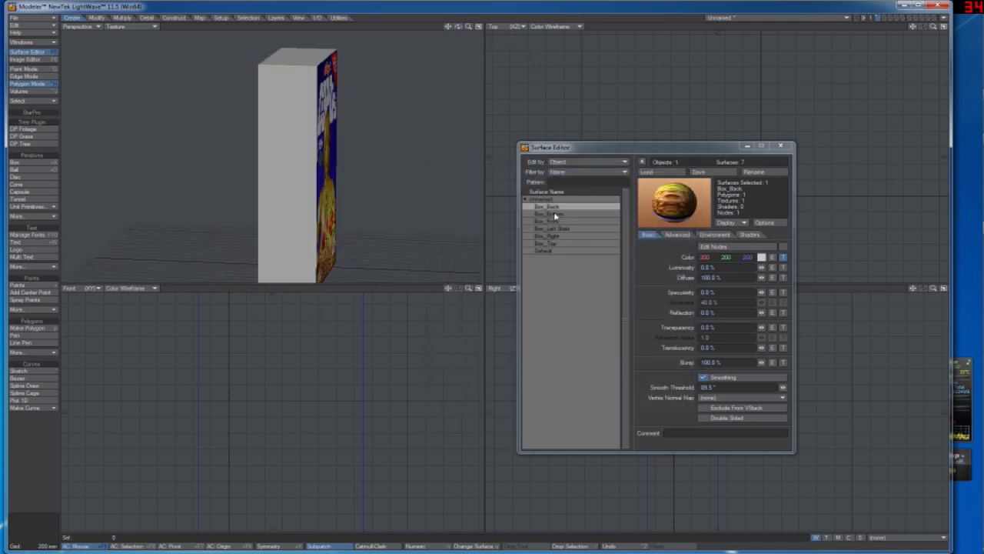
Step: Apply the C3PO'S CEREAL BOX image as the Box_Left Stats surface's color texture
click(569, 228)
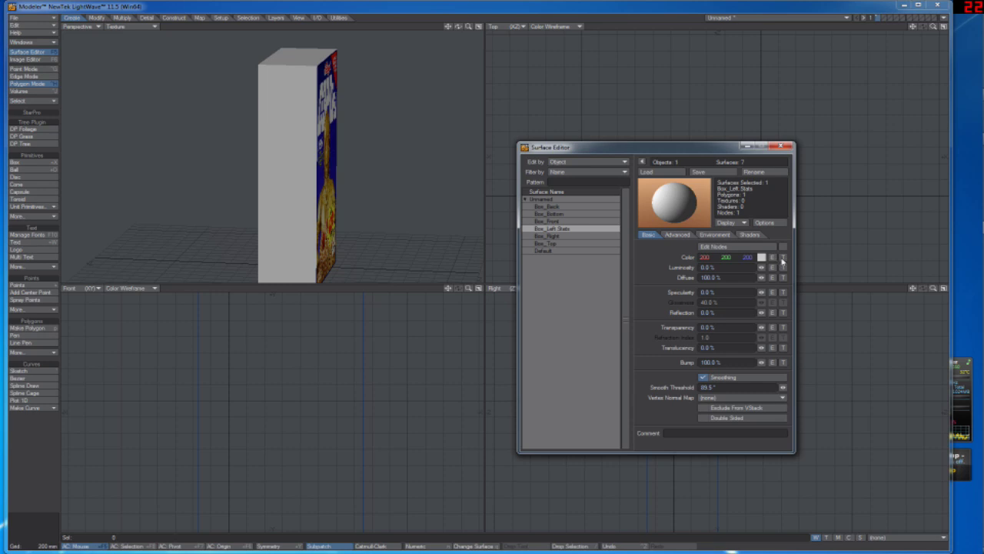
click(783, 257)
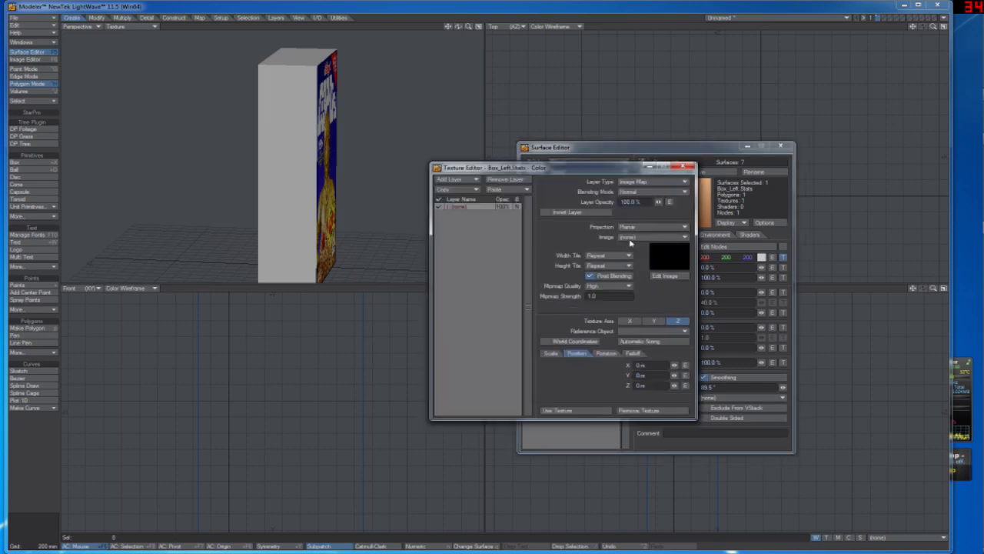
click(631, 238)
click(630, 252)
Step: Project the Box_Left Stats image along the X axis and size it automatically to the side face
drag(458, 27, 355, 23)
drag(527, 27, 538, 27)
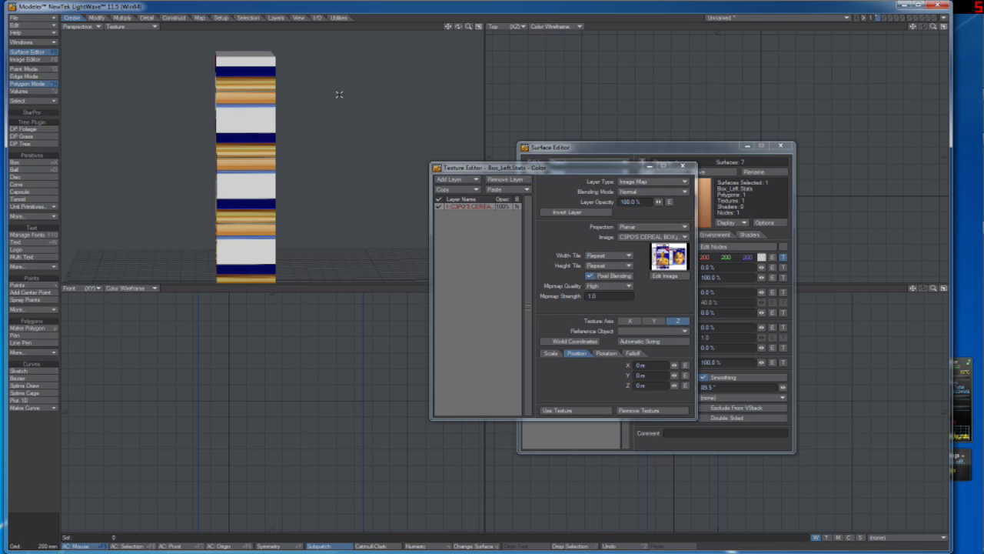
drag(459, 27, 459, 148)
drag(458, 27, 436, 85)
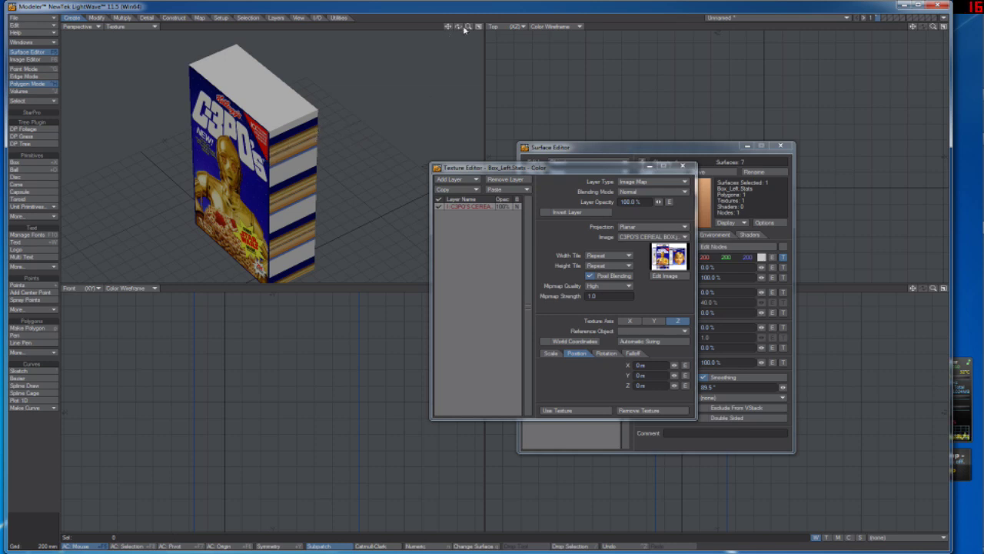
drag(459, 27, 286, 71)
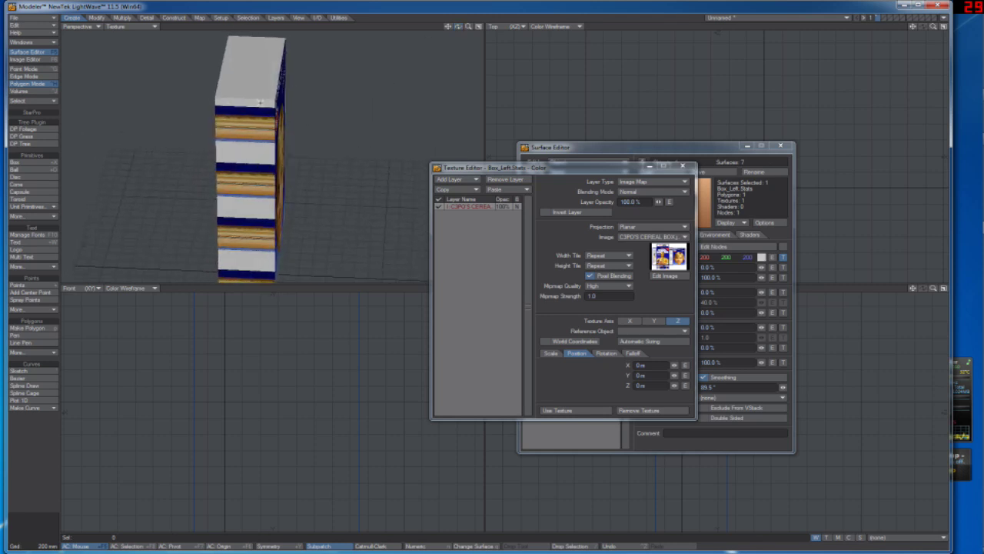
drag(458, 26, 377, 132)
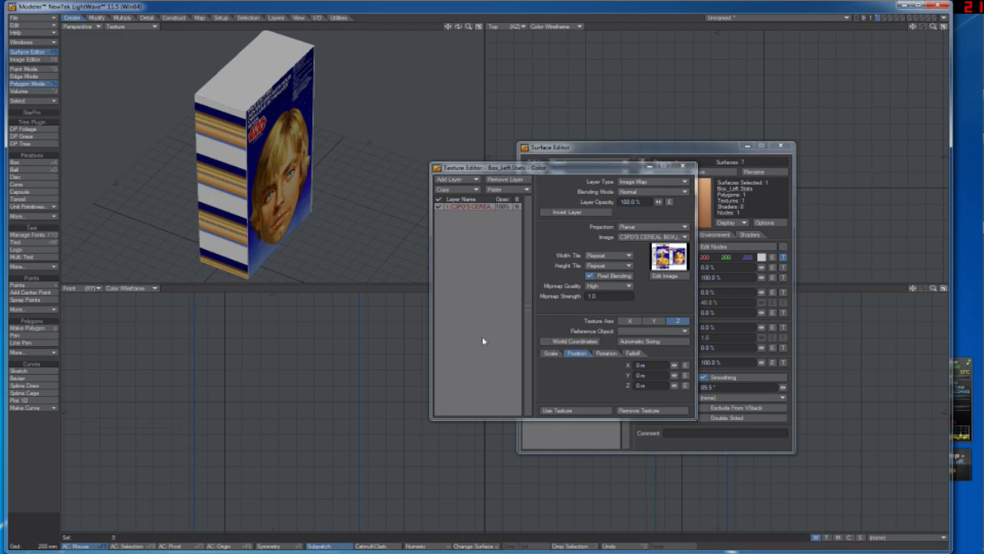
click(630, 322)
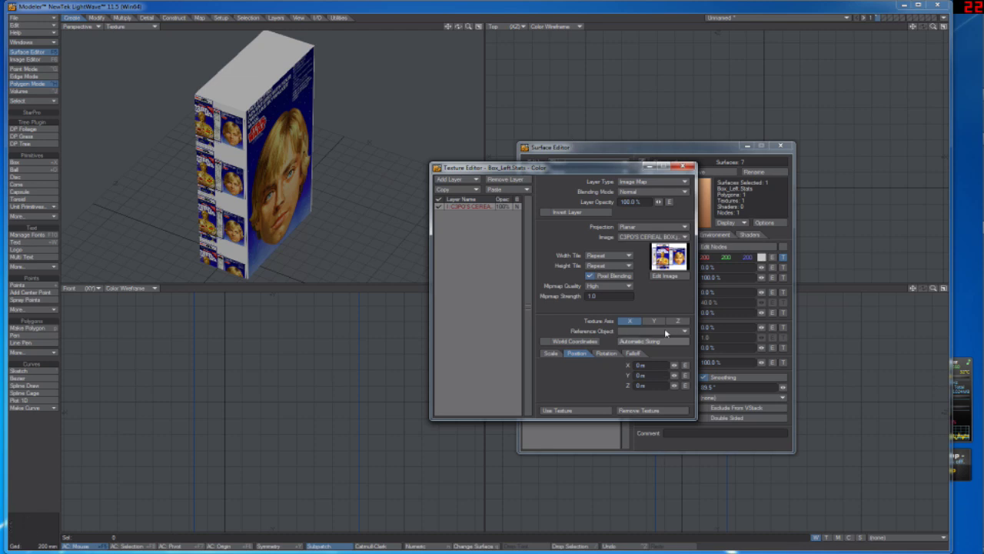
click(647, 345)
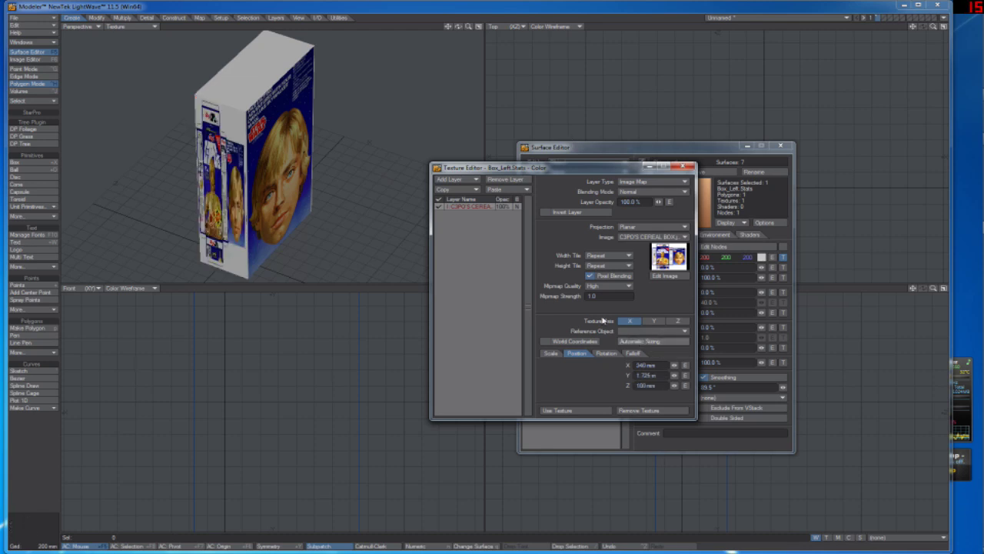
Step: Set the Box_Left Stats image's X scale to 1.21 m and Y scale to 5.465 m to fit the artwork to the face's height
drag(469, 27, 425, 40)
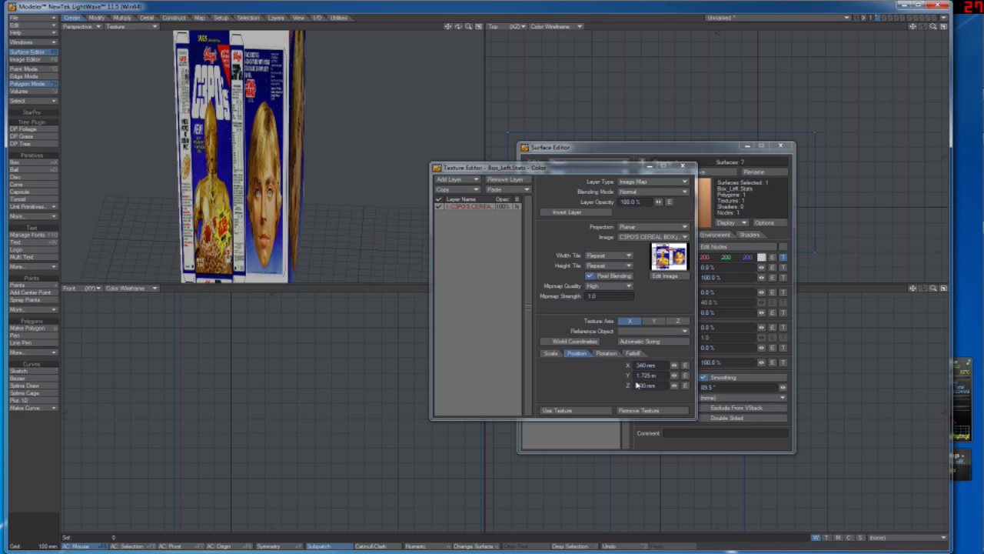
click(550, 353)
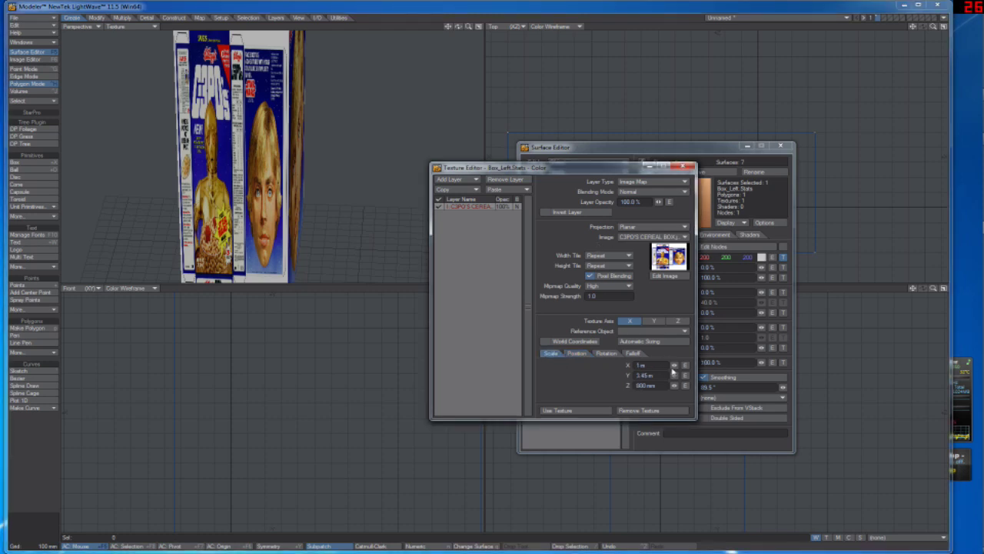
drag(674, 375, 744, 375)
click(447, 61)
mouse_move(459, 26)
mouse_down()
mouse_move(464, 48)
mouse_move(450, 37)
mouse_up()
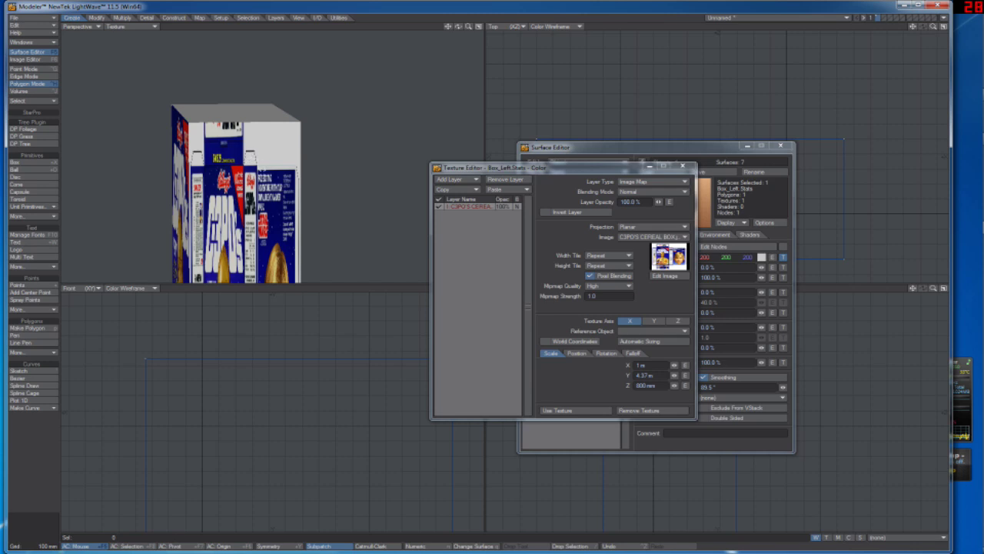
mouse_move(672, 376)
mouse_down()
mouse_move(694, 376)
mouse_move(677, 376)
mouse_up()
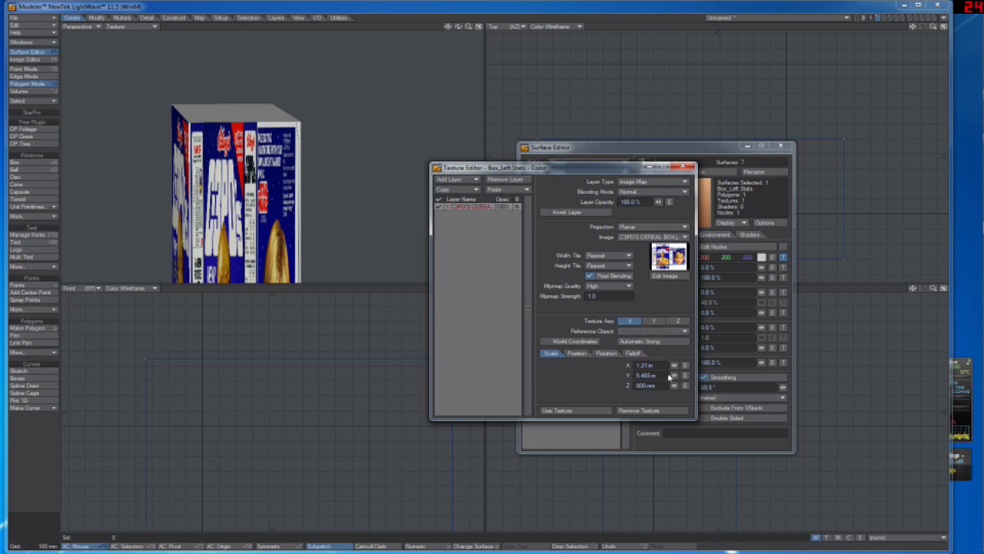
Step: Widen the Box_Left Stats image to a Z scale of 3.425 m and move it to X position 275 mm, Z position -90 mm
drag(674, 385, 674, 384)
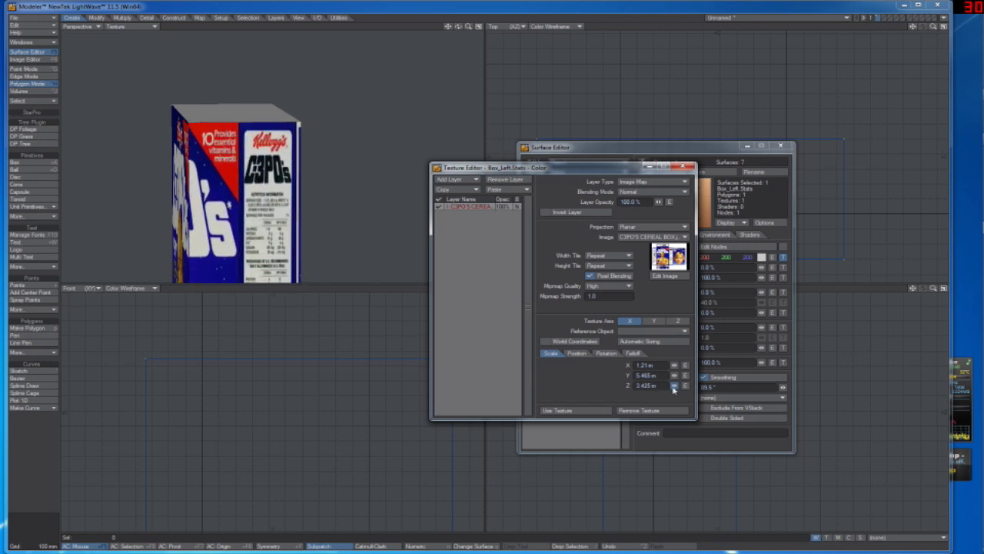
click(576, 353)
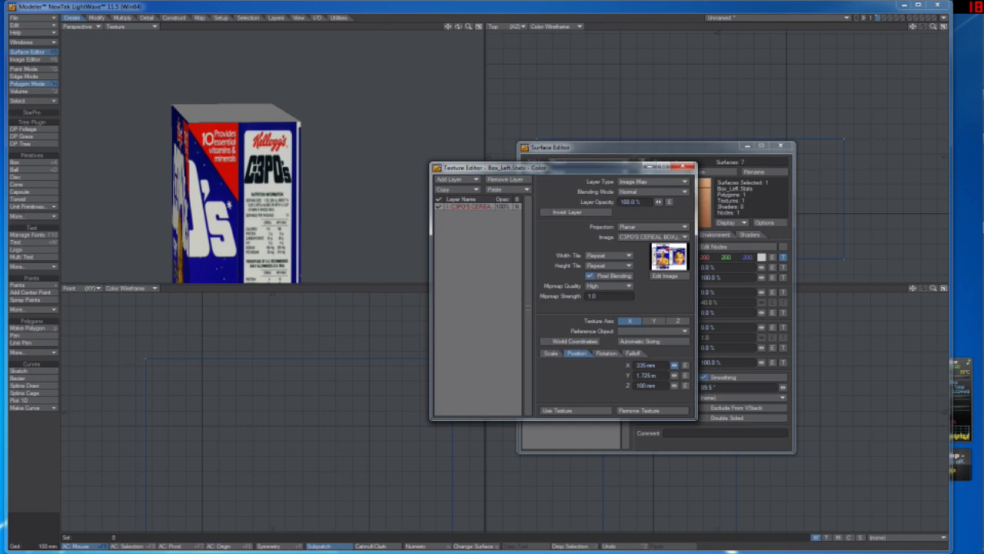
drag(675, 364, 677, 392)
Step: Increase the Box_Left Stats image's Z scale further and set its position to X 150 mm and Z -220 mm
click(550, 353)
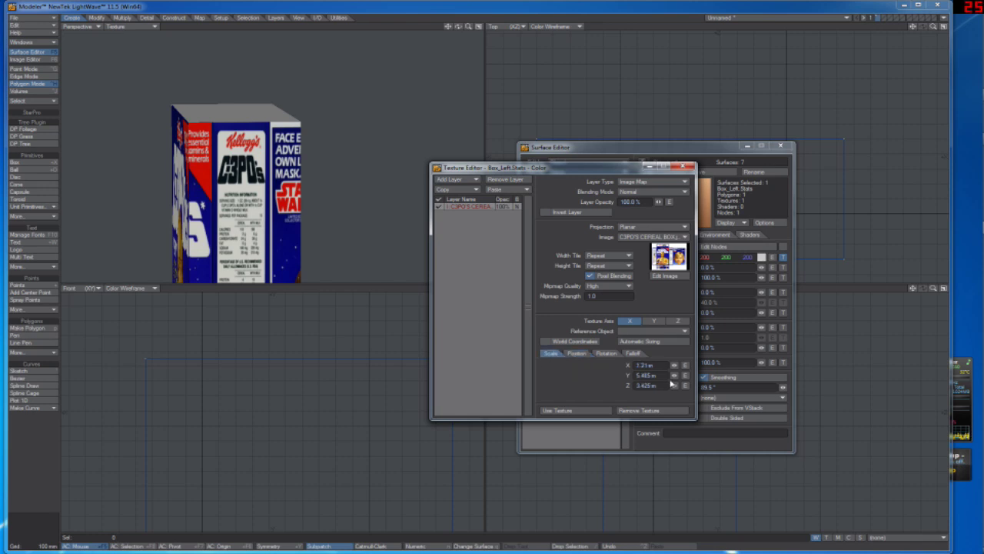
drag(674, 385, 676, 390)
click(578, 353)
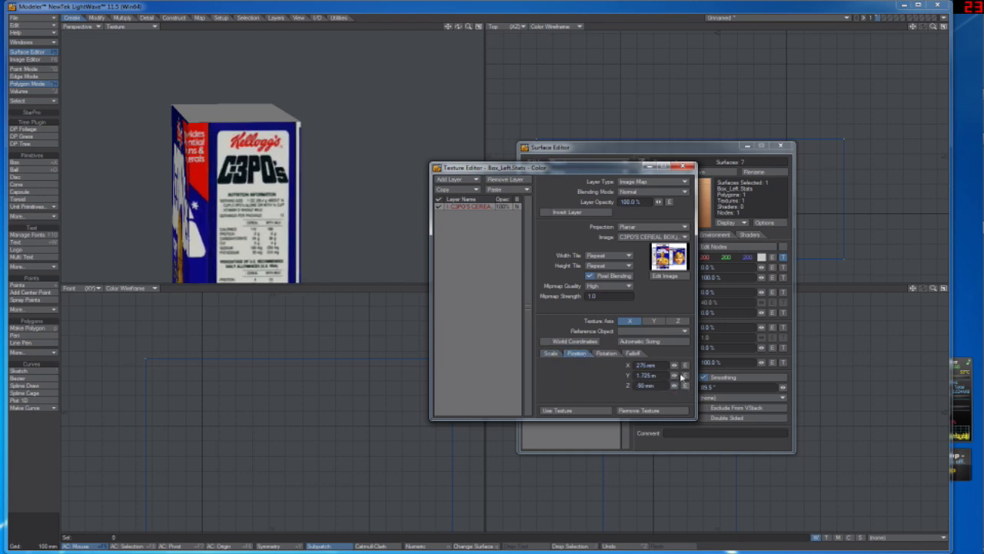
drag(674, 375, 674, 390)
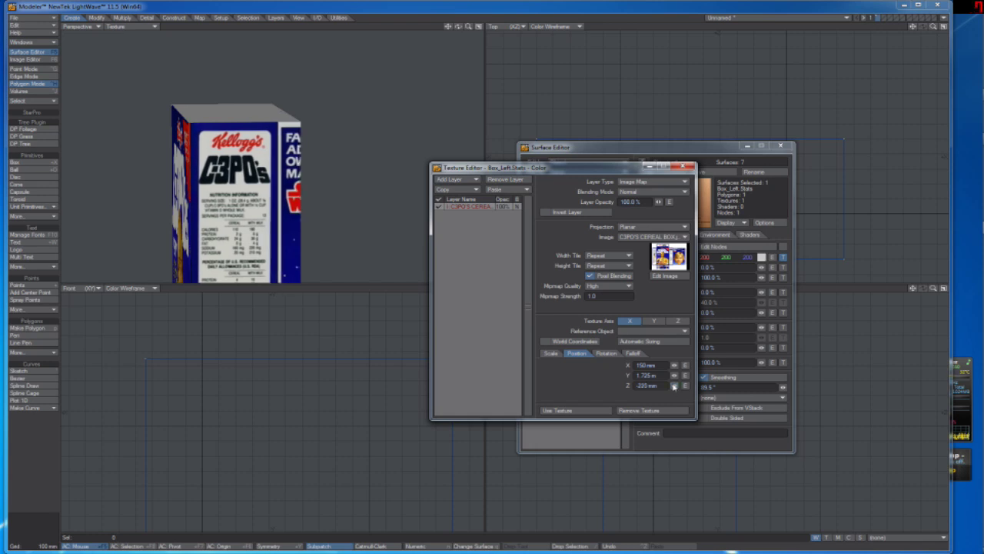
Step: Fit the nutrition panel across the Box_Left Stats face with a Z scale of about 6.585 m, and accept the texture
click(551, 353)
drag(674, 385, 675, 388)
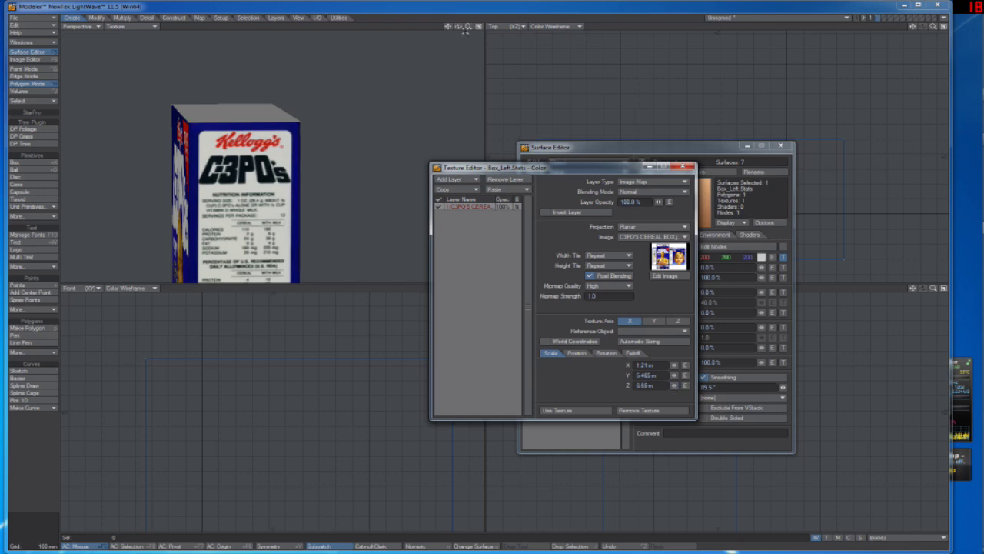
drag(458, 26, 398, 21)
drag(495, 27, 460, 28)
drag(674, 385, 675, 385)
mouse_move(458, 26)
mouse_down()
mouse_move(422, 33)
mouse_move(488, 33)
mouse_move(458, 21)
mouse_move(463, 7)
mouse_move(434, 42)
mouse_move(460, 49)
mouse_move(434, 40)
mouse_move(457, 30)
mouse_move(469, 50)
mouse_move(477, 29)
mouse_up()
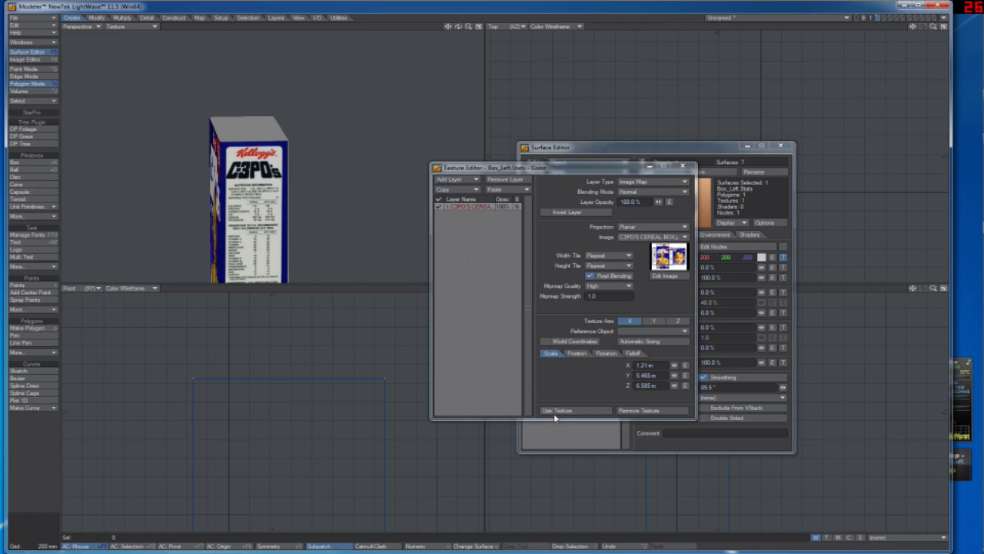
click(555, 415)
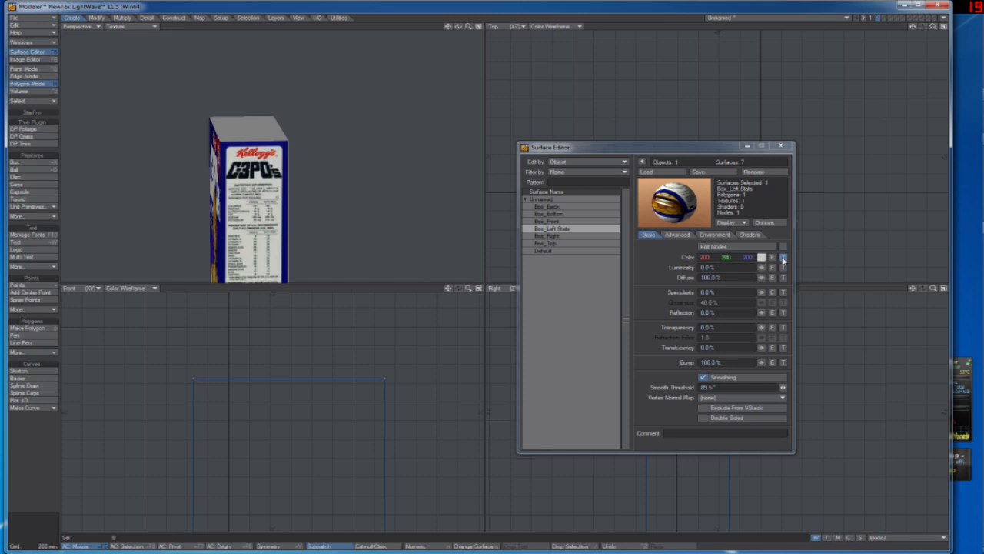
Step: Copy the selected image layer from the Box_Left Stats color texture
click(783, 258)
drag(642, 170, 866, 273)
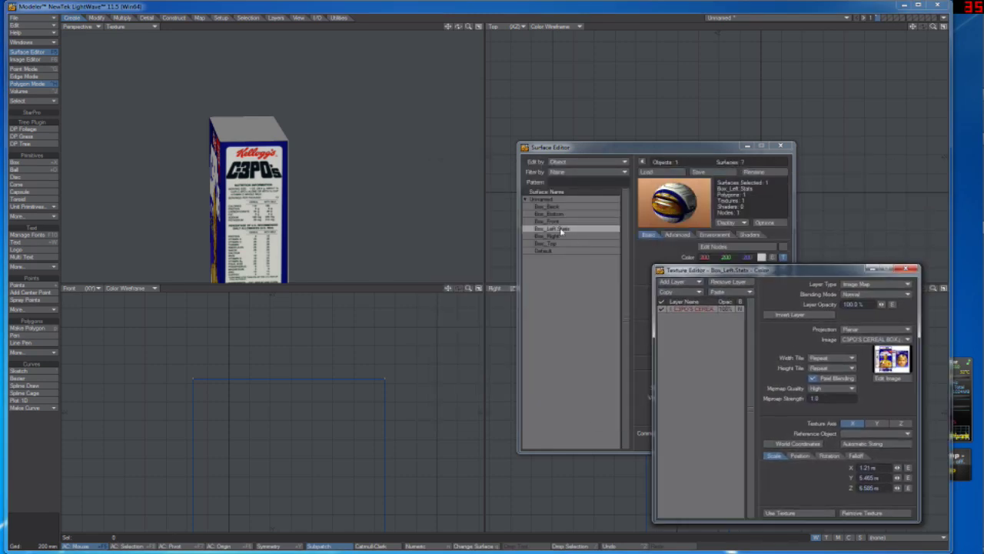
click(678, 292)
click(679, 295)
click(687, 294)
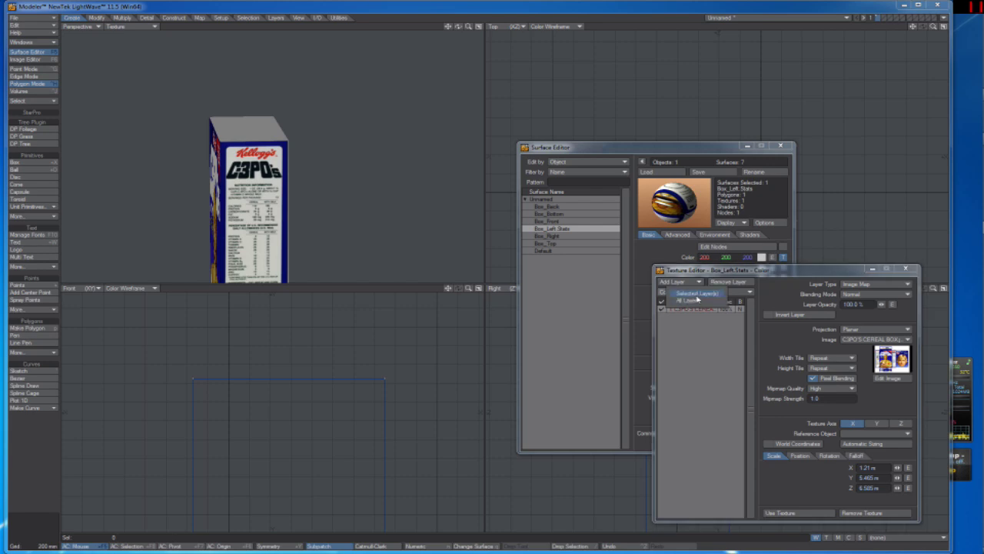
click(707, 350)
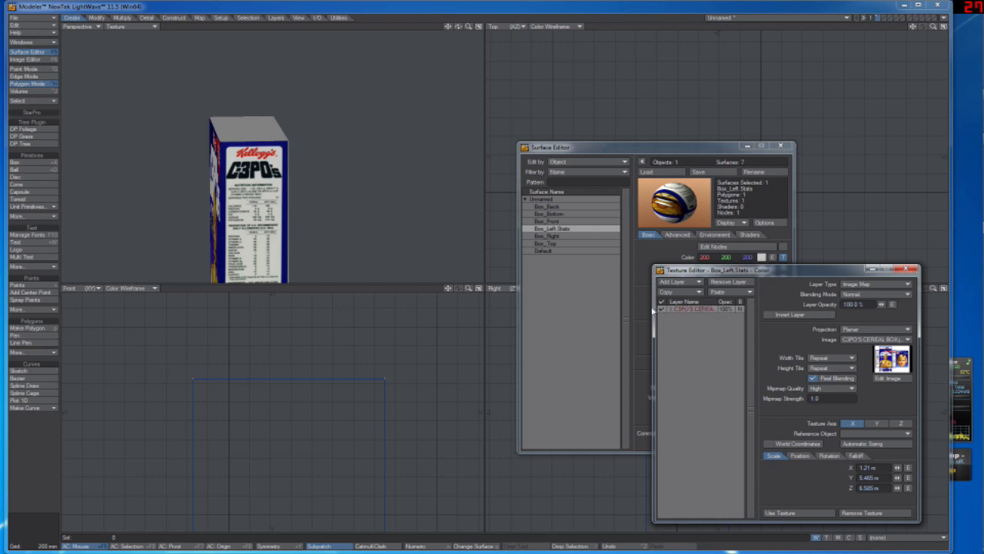
click(680, 292)
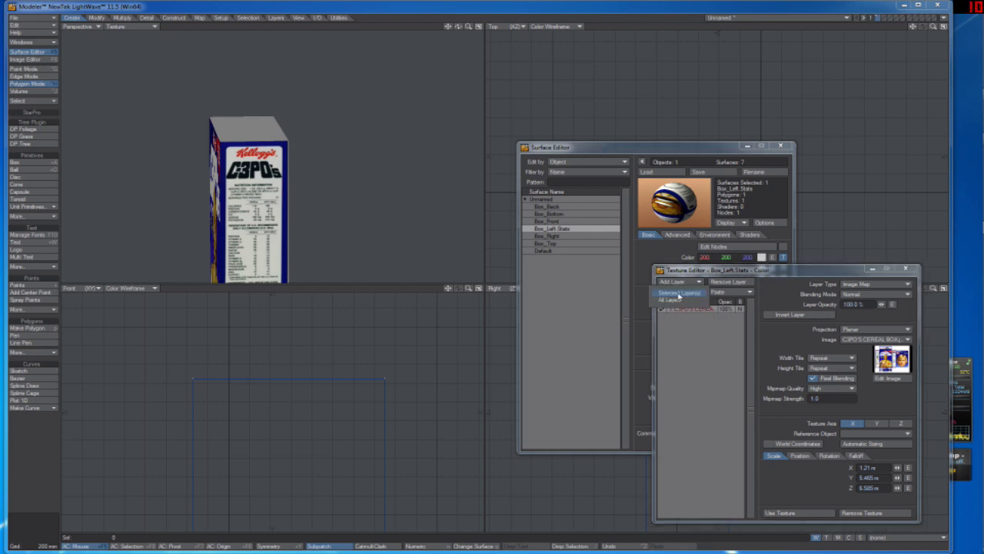
click(679, 294)
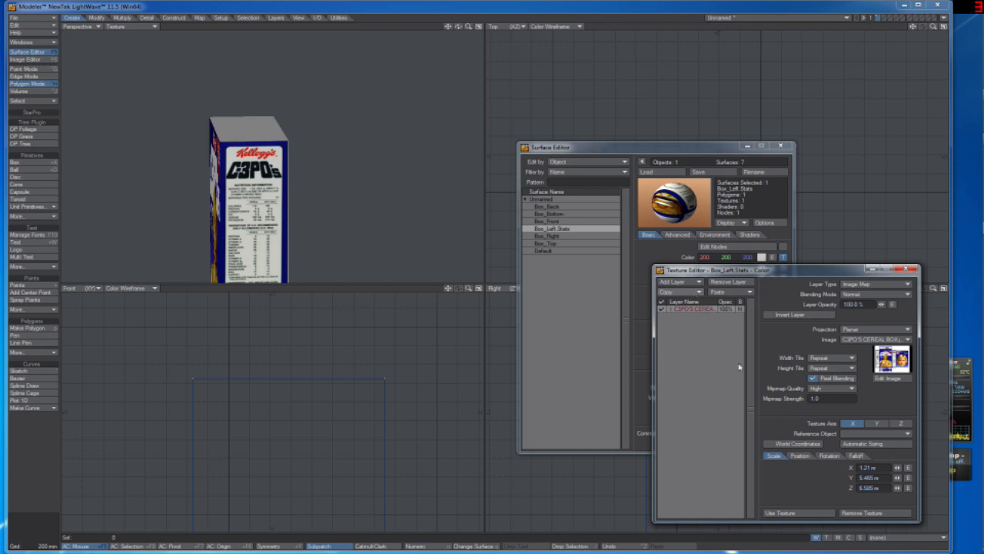
click(803, 513)
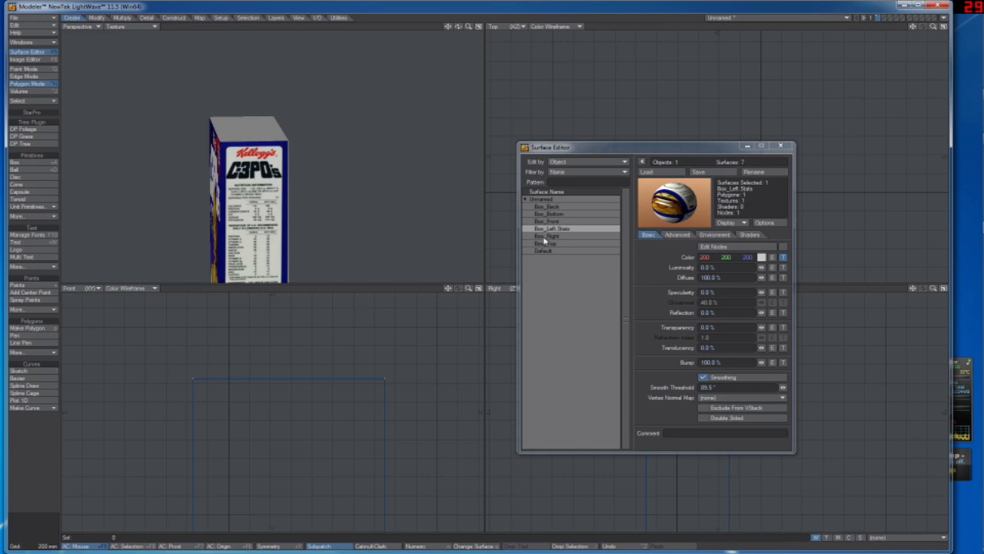
Step: Paste the copied image layer over the selected layer of the Box_Right color texture, and view the right side of the box
click(544, 237)
click(783, 256)
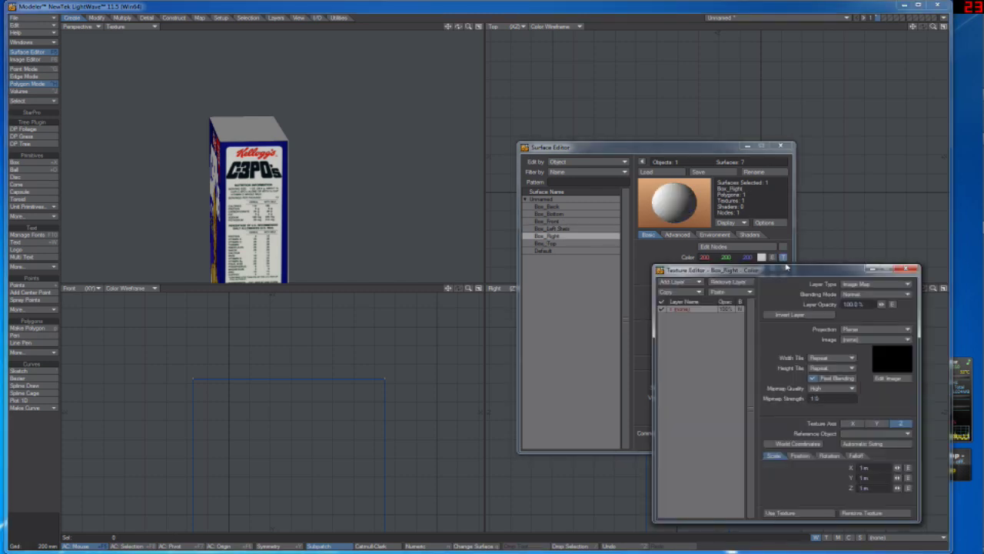
click(715, 293)
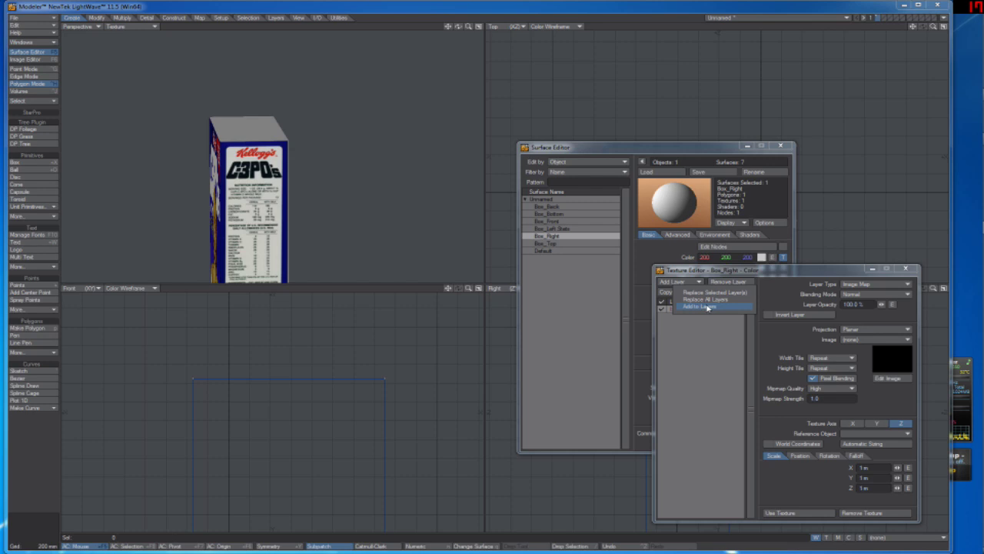
click(701, 292)
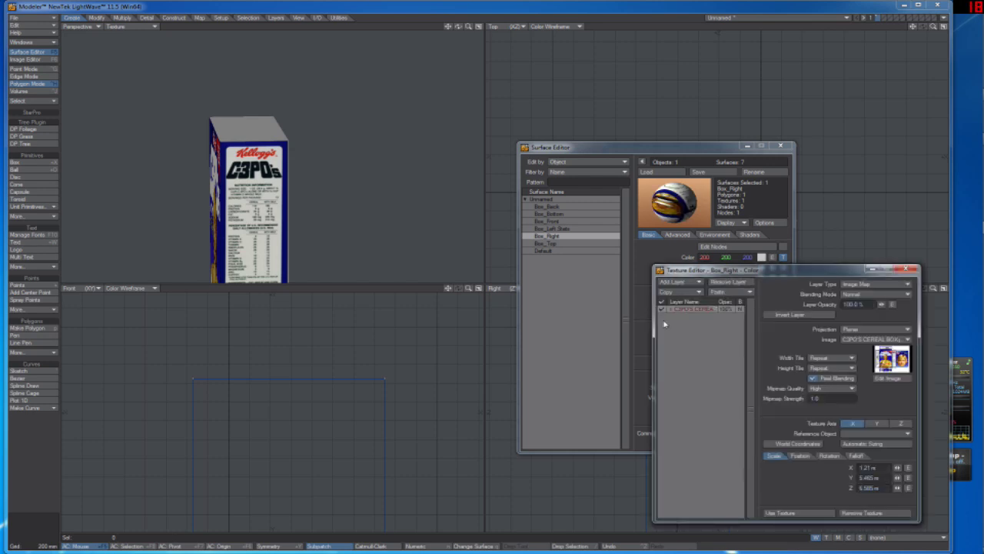
mouse_move(458, 26)
mouse_down()
mouse_move(554, 28)
mouse_move(469, 13)
mouse_up()
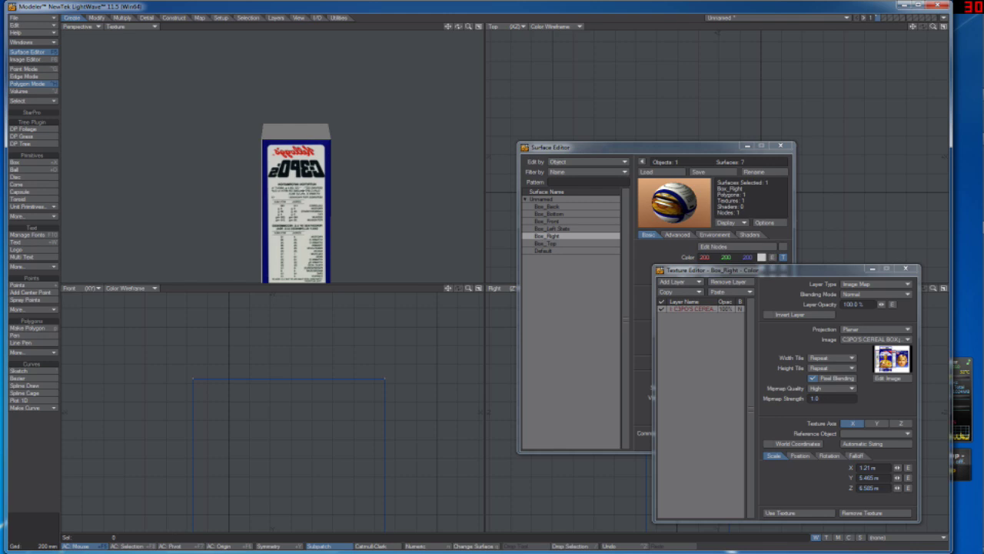
drag(456, 26, 466, 50)
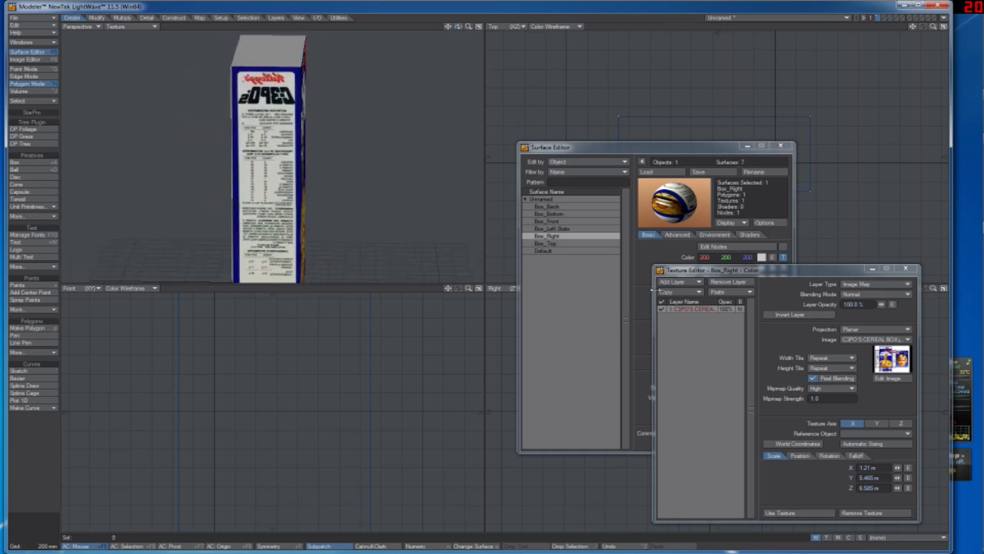
Step: Copy the heading rotation of 113.16° from the Box_Back texture to the Box_Right texture to correct the mirrored image
click(830, 455)
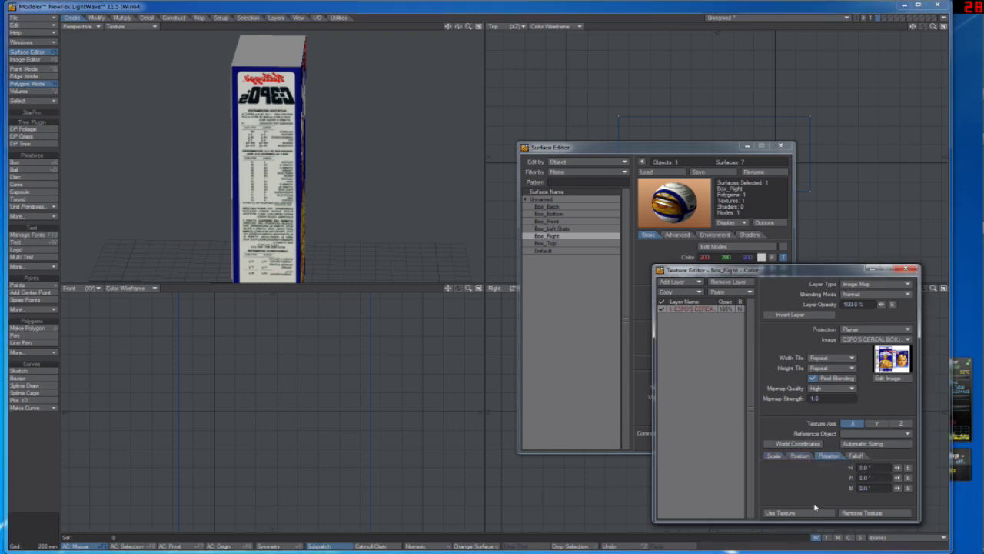
click(807, 513)
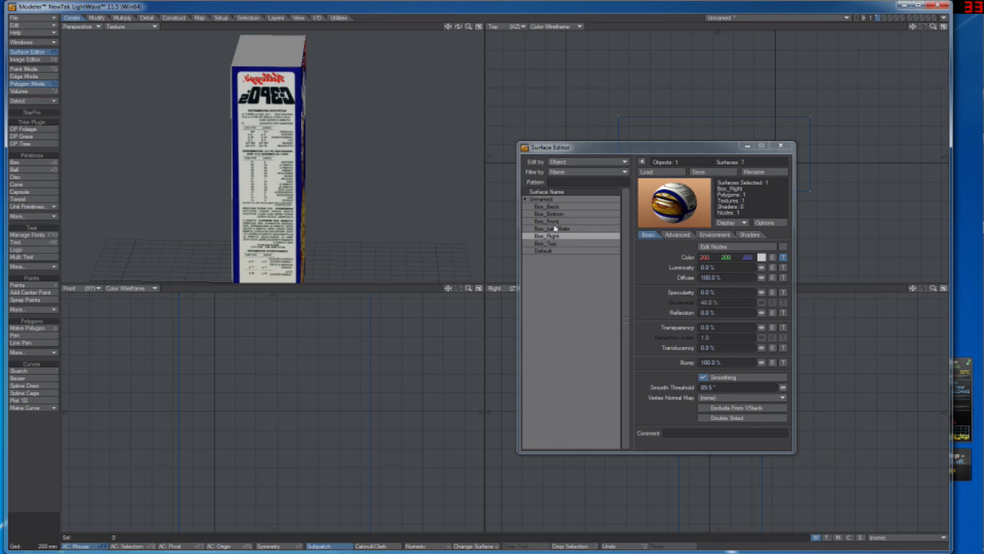
click(549, 206)
click(783, 257)
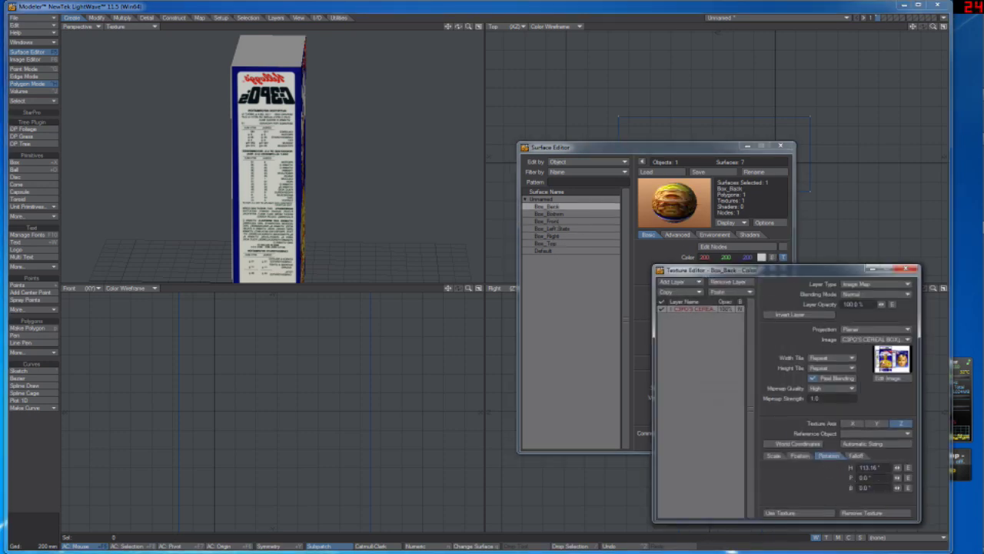
drag(881, 468, 725, 459)
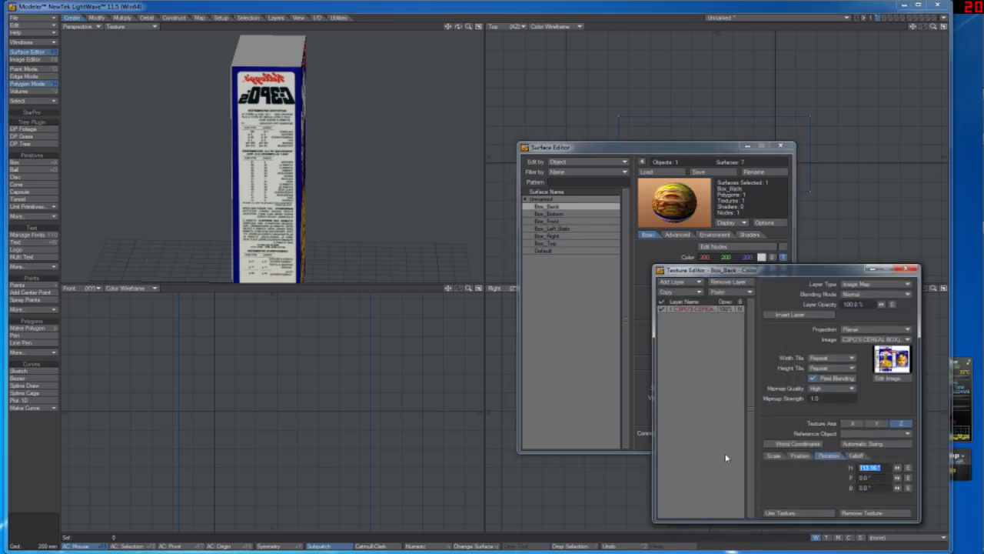
click(816, 514)
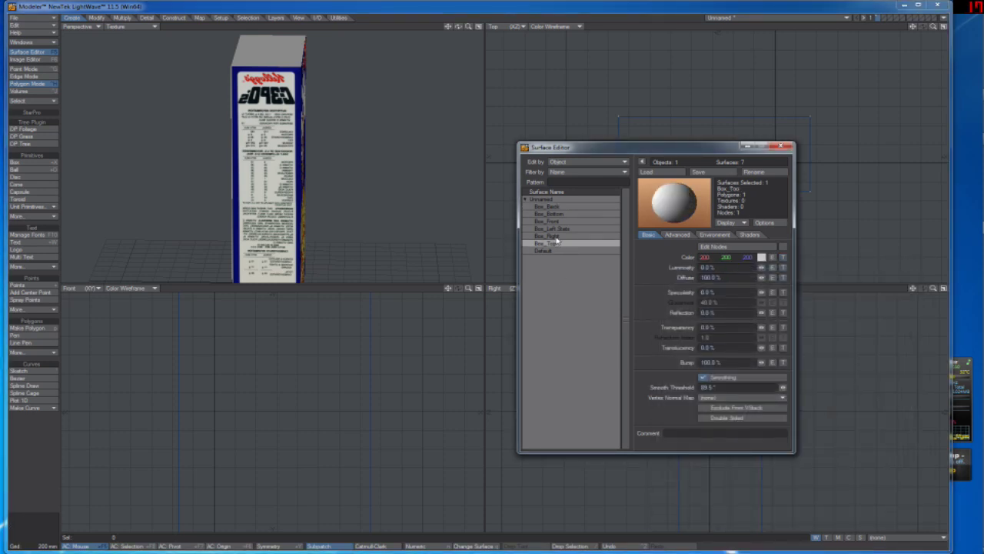
click(562, 238)
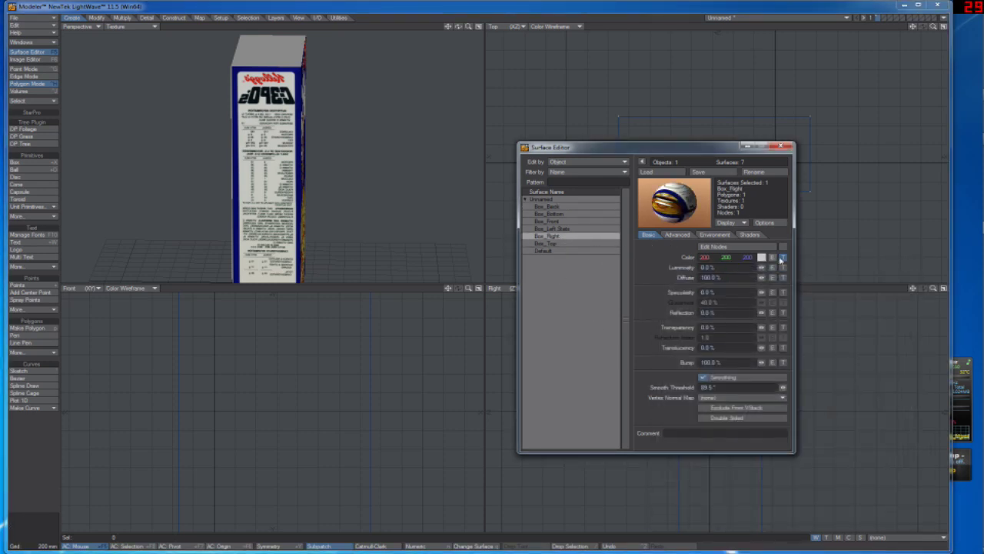
click(783, 257)
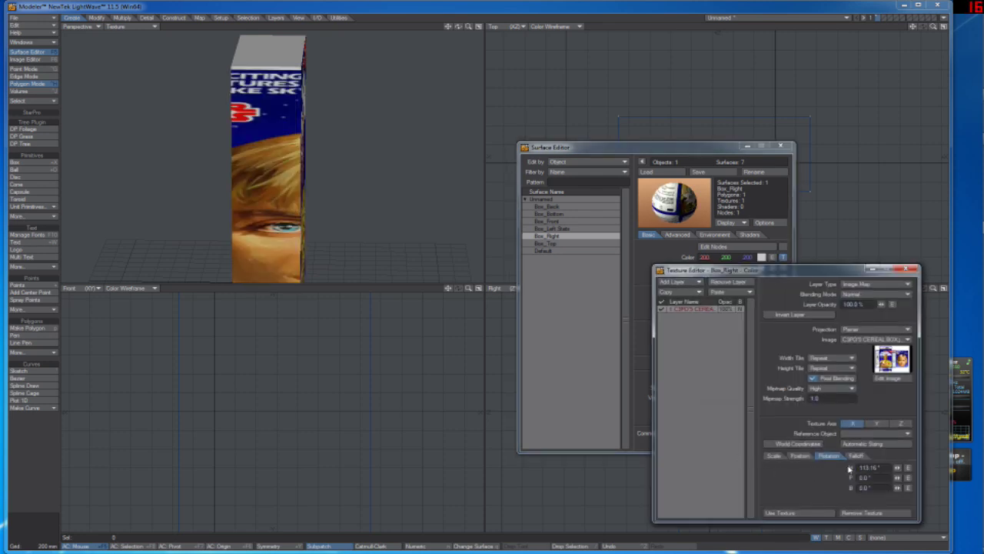
Step: Shift the Box_Right image along Z until the coupon and "A New Force at Breakfast" panel lies on the face
click(800, 456)
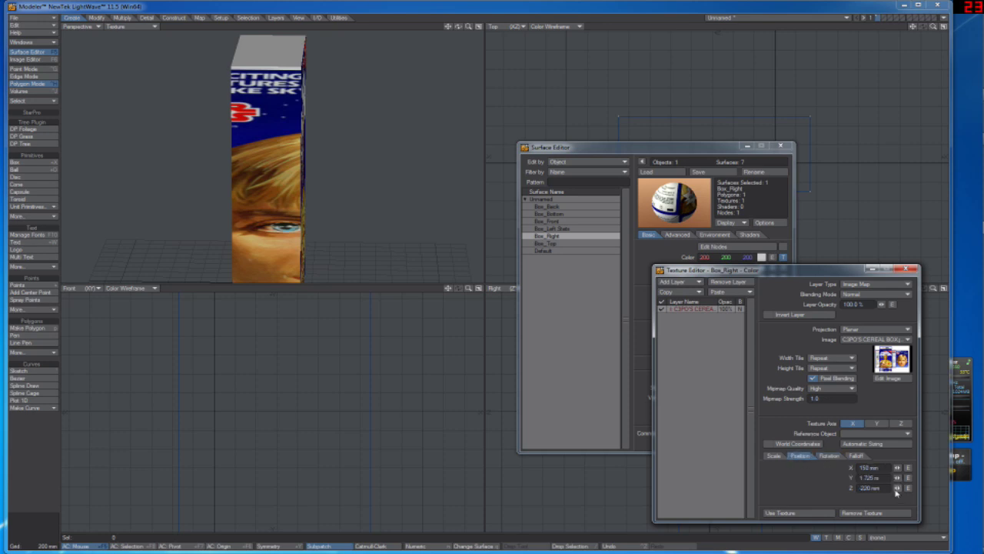
mouse_move(897, 487)
mouse_down()
mouse_move(830, 487)
mouse_move(896, 488)
mouse_up()
click(774, 455)
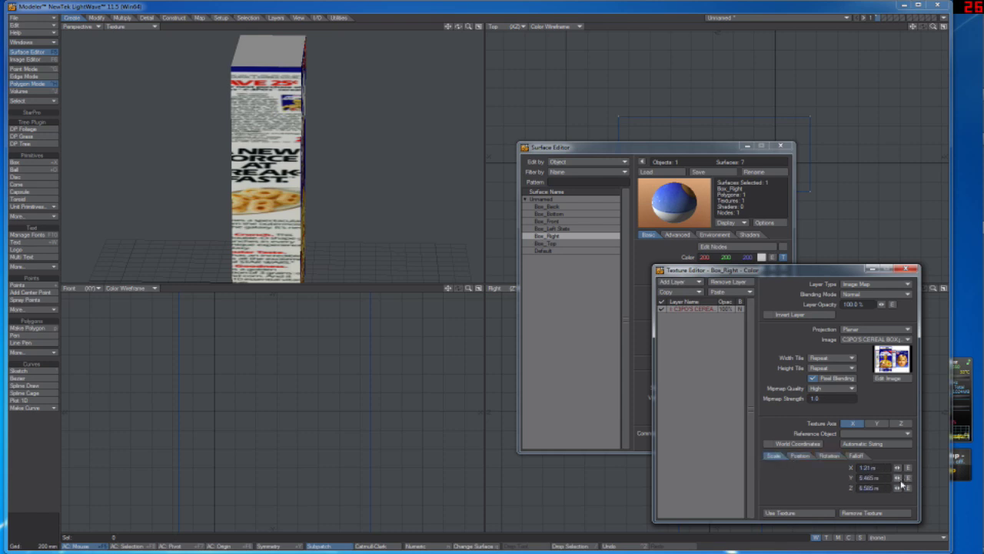
drag(459, 28, 462, 29)
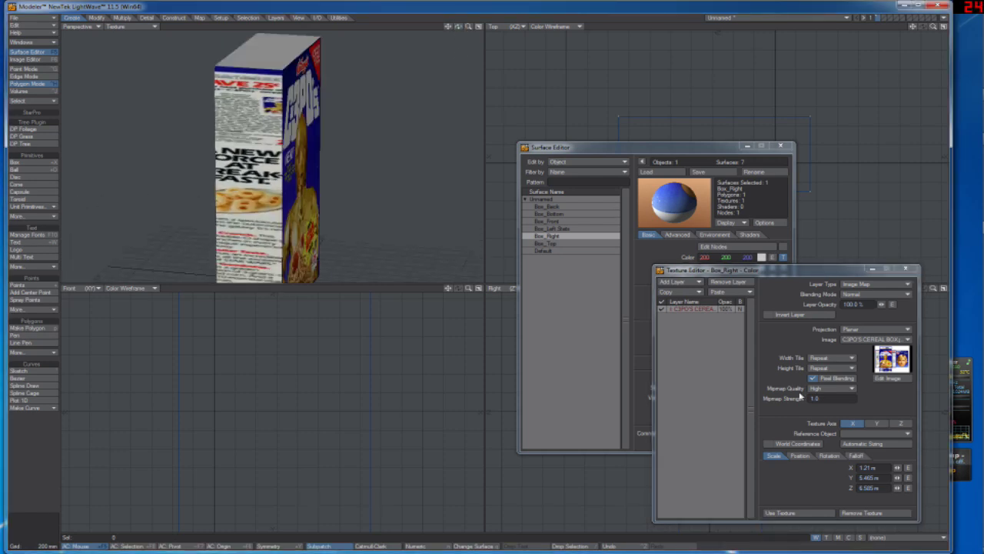
Step: Stretch the Box_Right image along Z and shift it along Z until the coupon panel covers the face
mouse_move(901, 491)
mouse_down()
mouse_move(861, 488)
mouse_move(907, 488)
mouse_up()
click(809, 458)
click(773, 455)
click(800, 455)
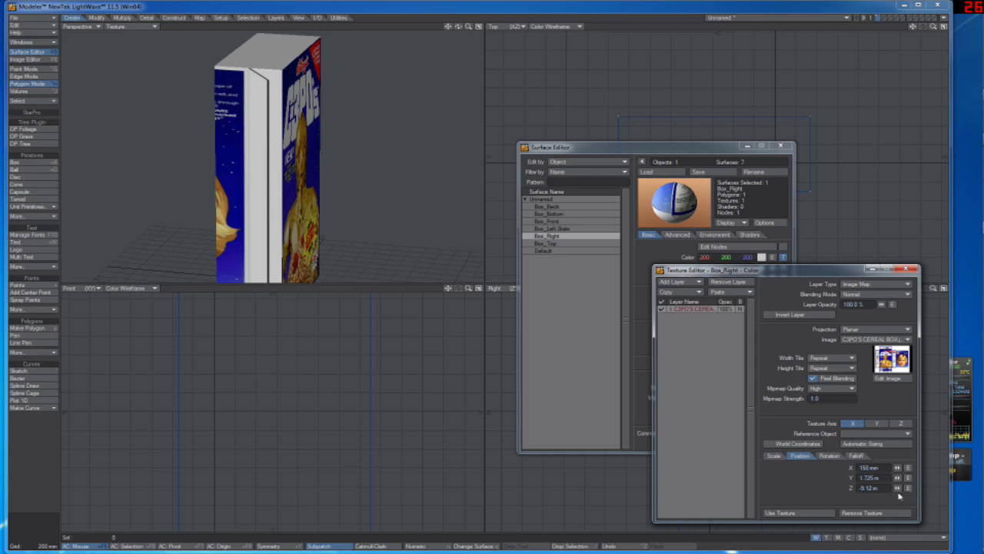
drag(896, 487, 908, 487)
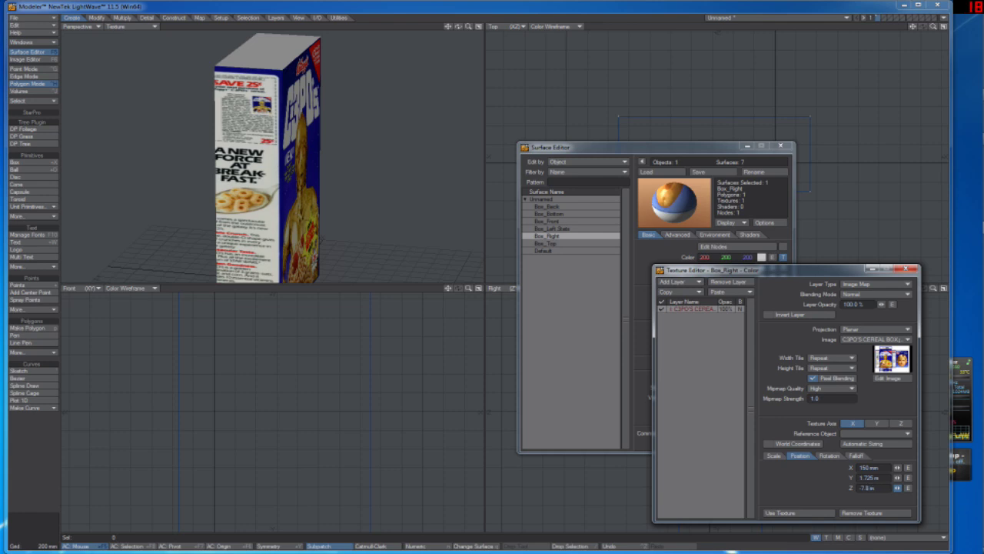
drag(897, 488, 897, 492)
Step: Fine-tune the Box_Right image's Z scale and set its Z position to about -6.75 m, centring the coupon panel
click(773, 455)
drag(897, 487, 890, 487)
click(800, 456)
drag(897, 487, 899, 488)
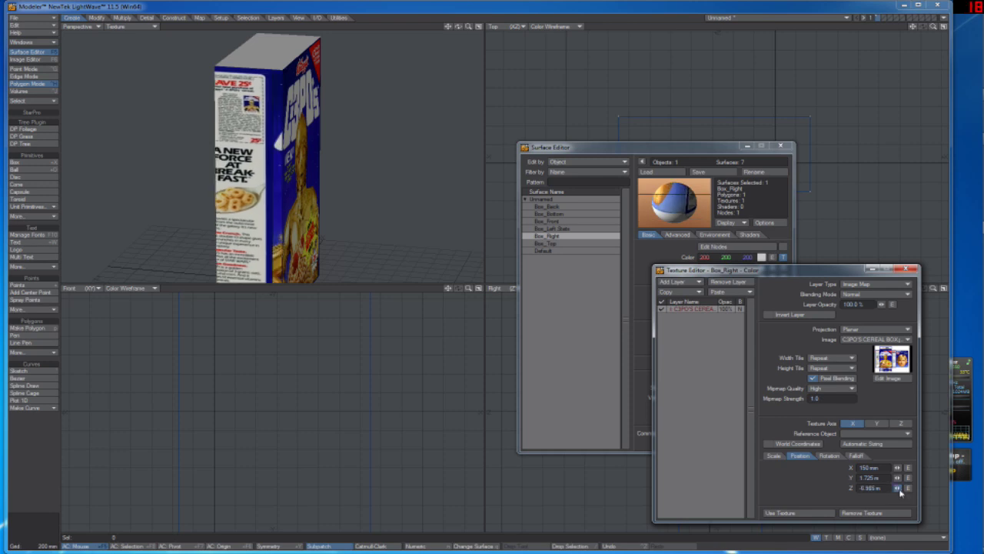
click(774, 455)
drag(896, 487, 898, 489)
click(800, 455)
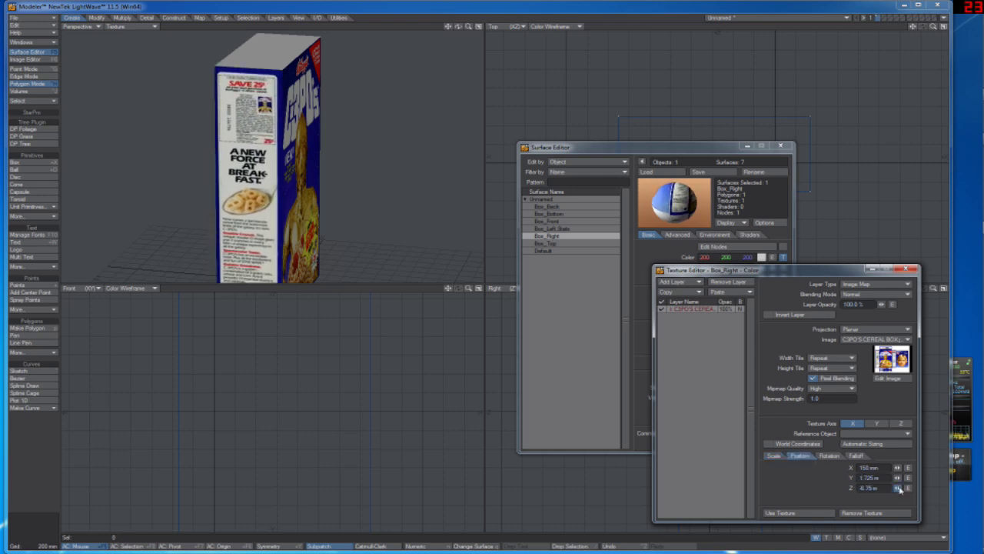
Step: Inspect the back, left and right faces of the box from several angles, and apply the Box_Right texture
drag(458, 27, 400, 43)
drag(331, 28, 451, 31)
click(319, 199)
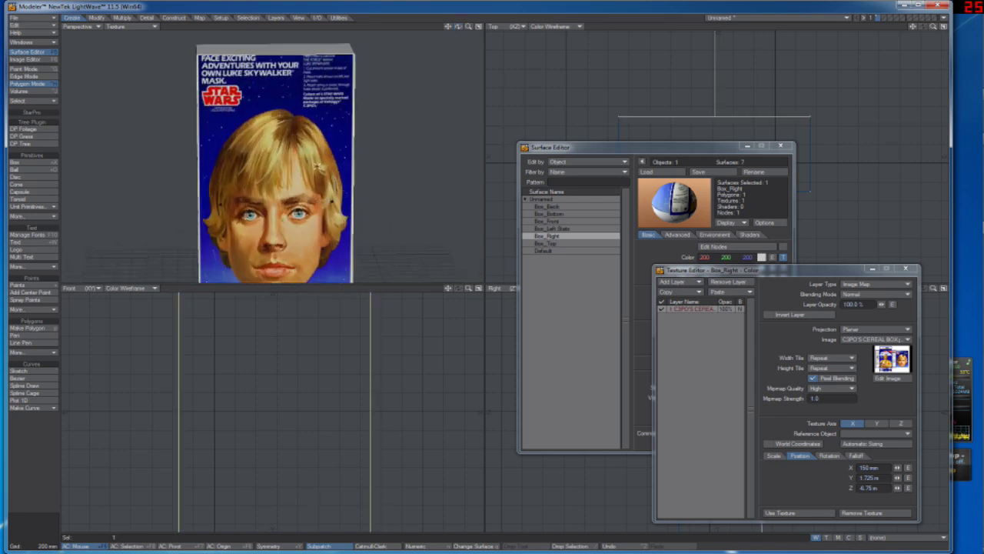
drag(458, 26, 377, 92)
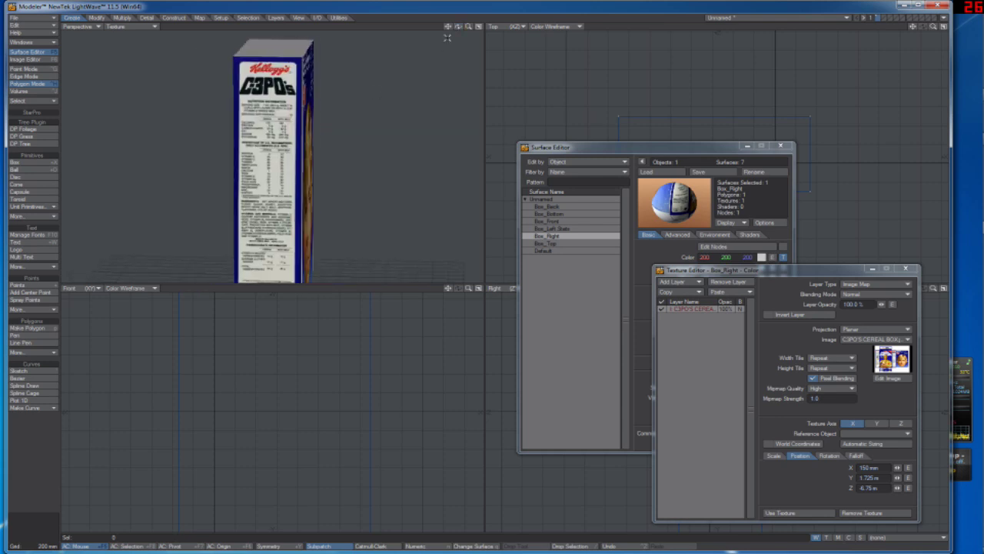
drag(458, 27, 349, 114)
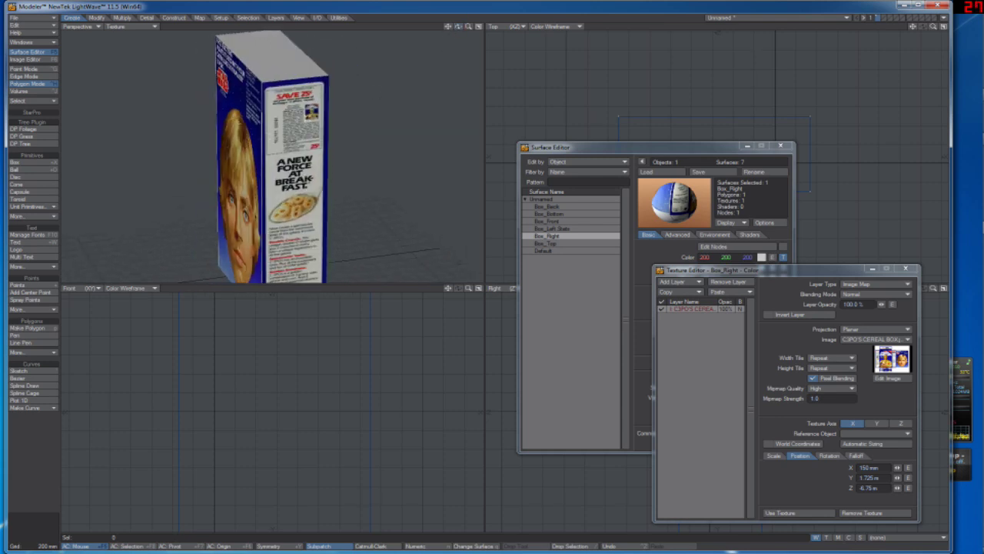
drag(459, 27, 621, 246)
click(784, 514)
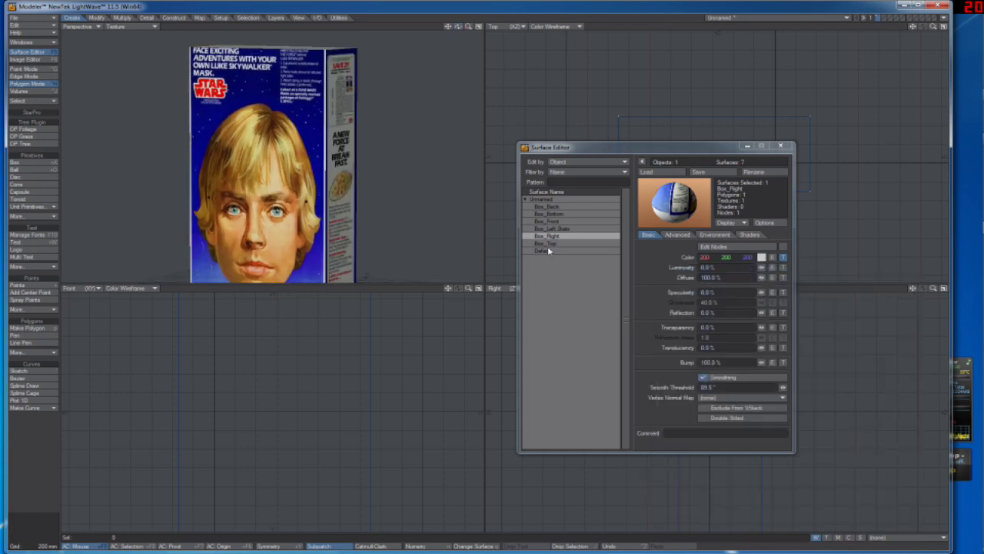
Step: Widen the image in the Box_Back color texture along X and set its X position to about 940 mm
click(562, 212)
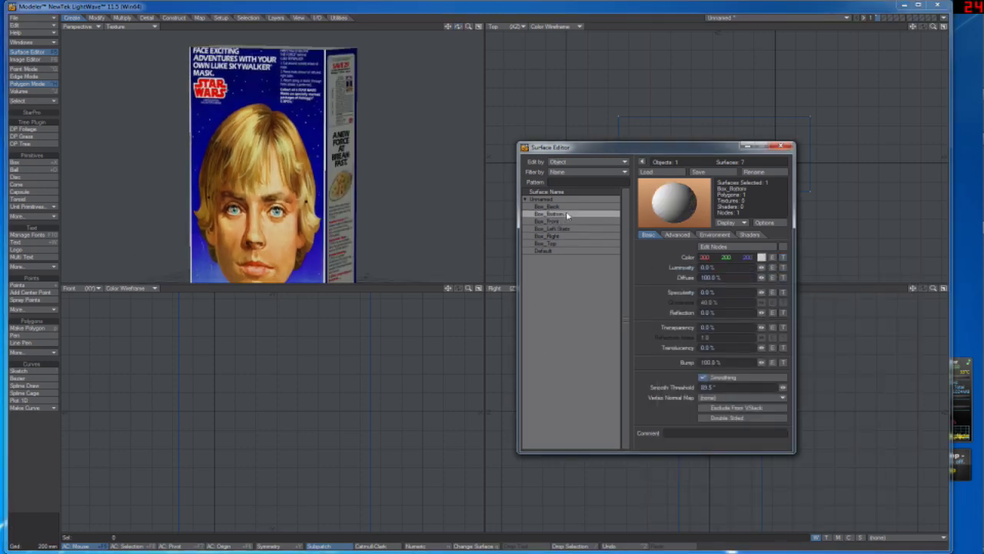
click(562, 206)
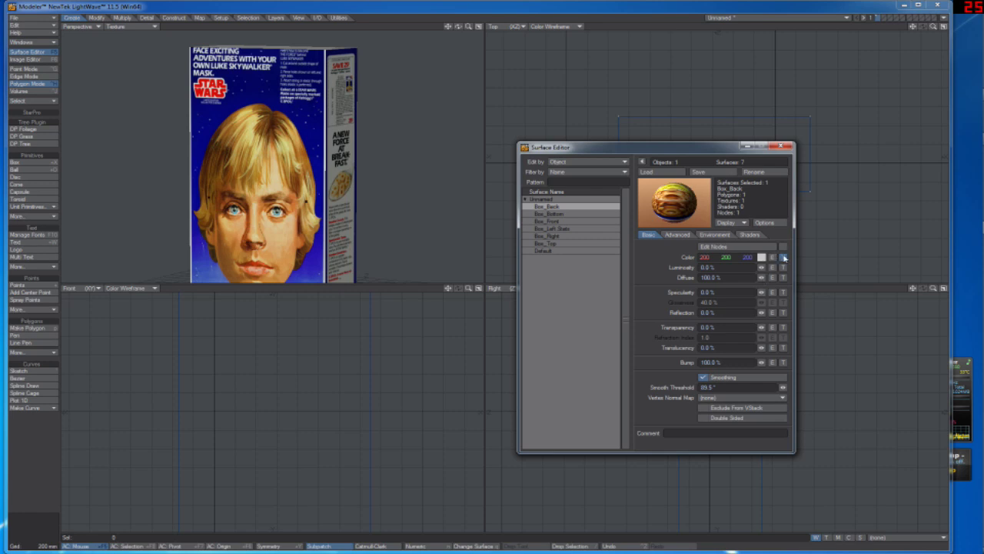
click(784, 257)
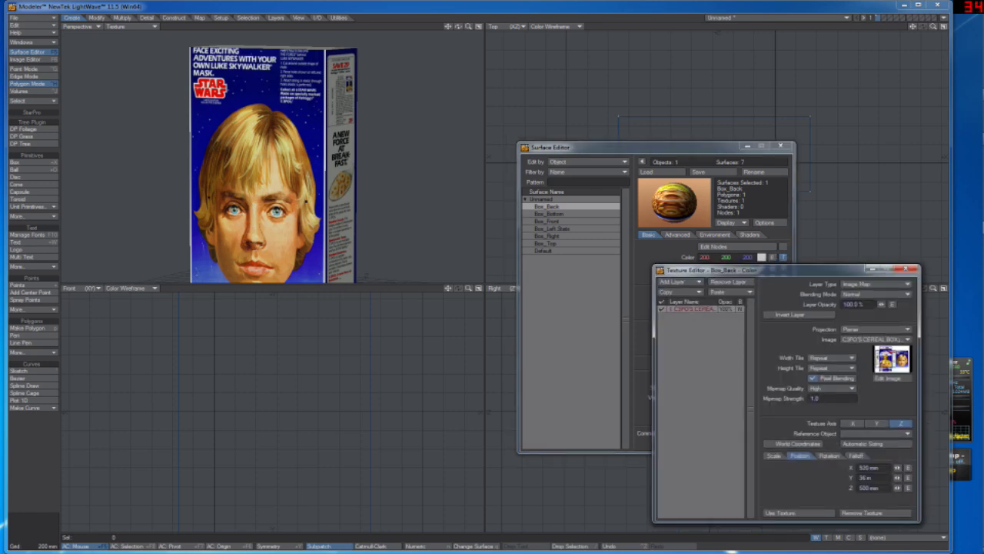
mouse_move(896, 466)
mouse_down()
mouse_move(917, 466)
mouse_move(898, 471)
mouse_up()
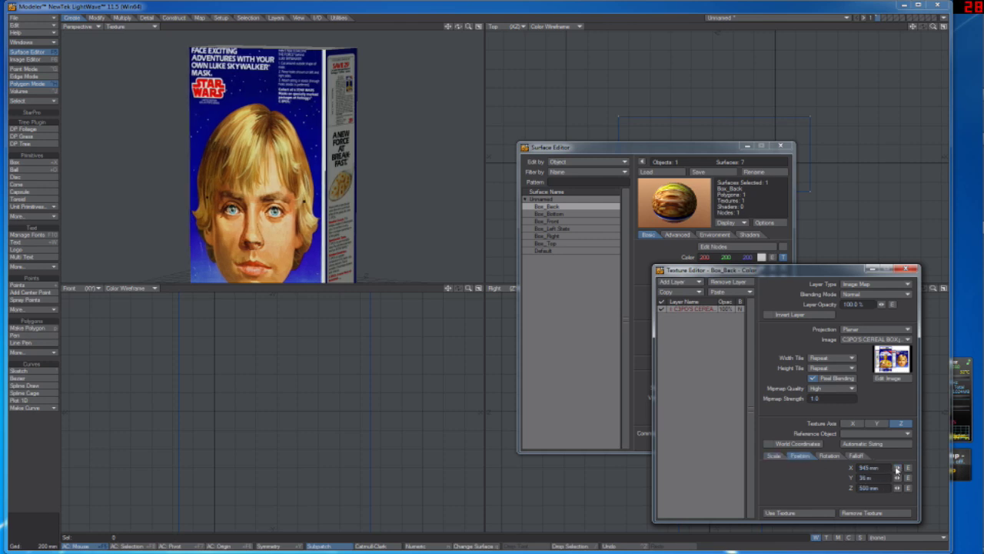
drag(897, 469, 896, 468)
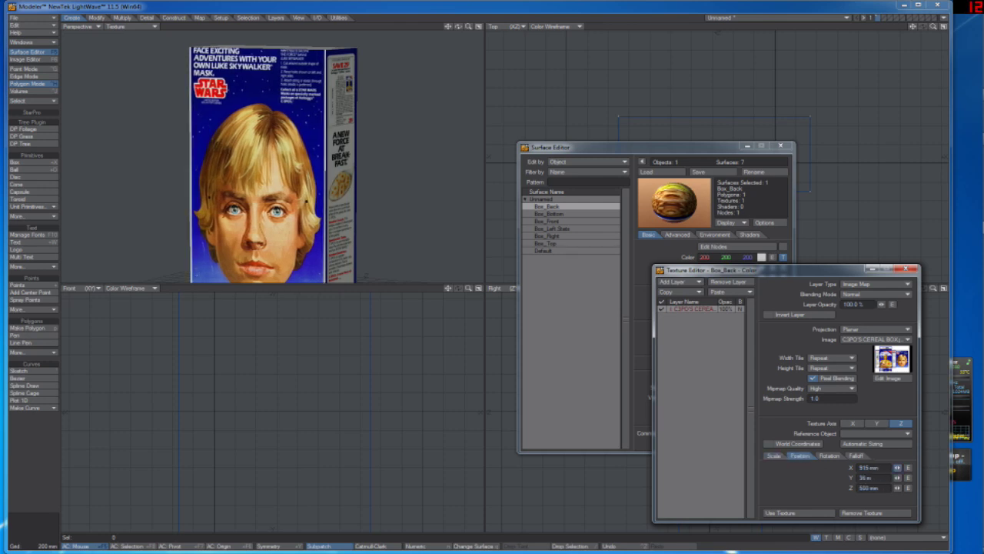
click(773, 455)
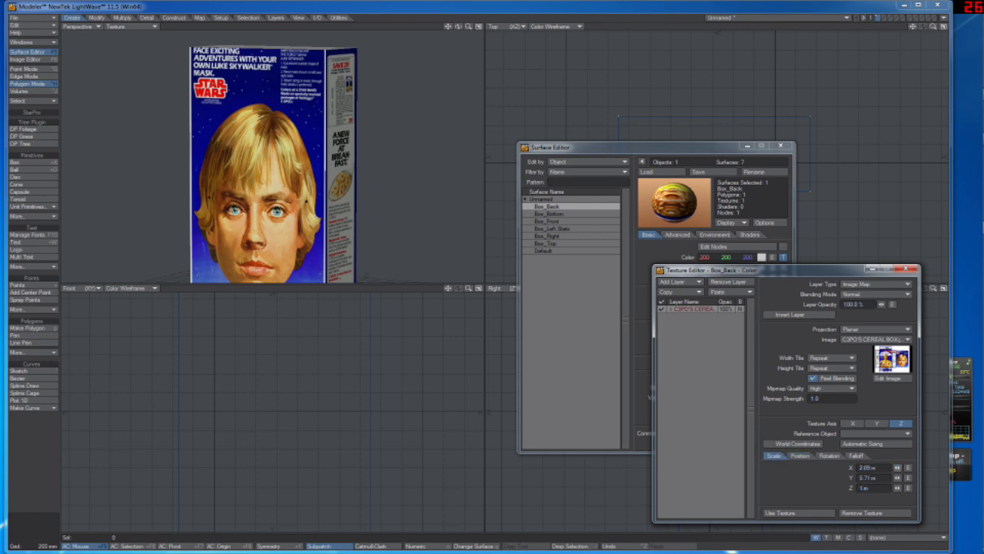
drag(896, 468, 906, 467)
click(799, 455)
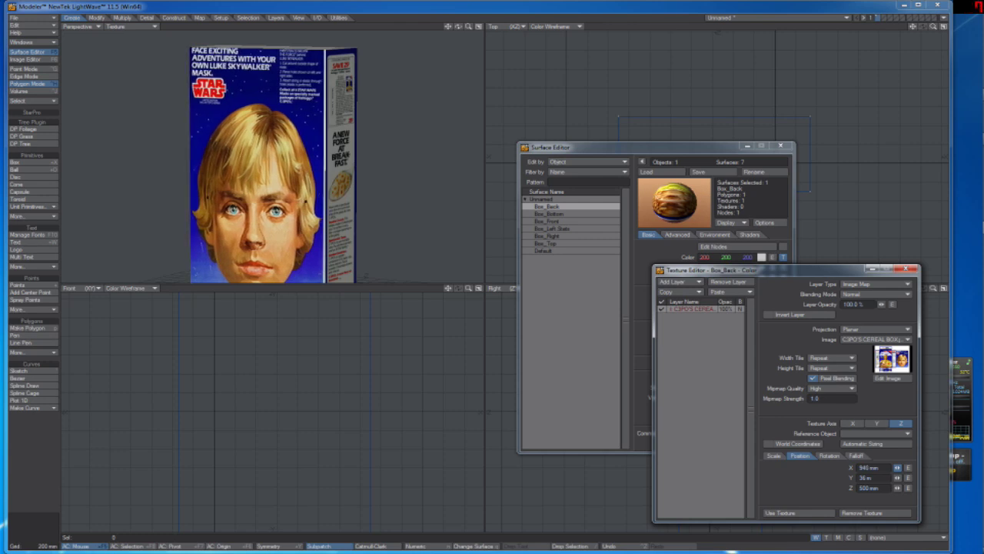
Step: Increase the Box_Back image's X scale to about 2.155 m with an X position of about 960 mm, and apply the texture
click(773, 455)
drag(899, 468, 907, 468)
click(799, 455)
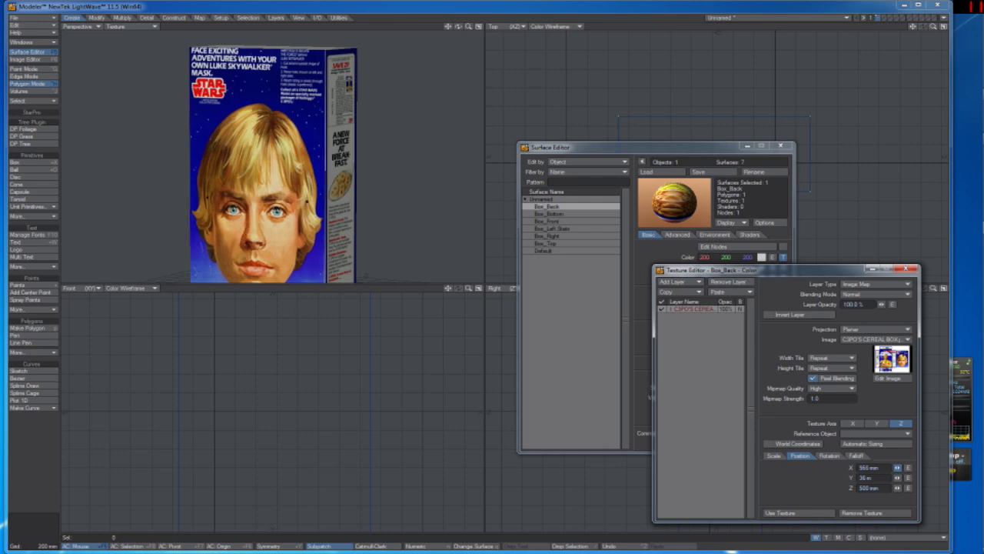
click(773, 456)
drag(897, 469, 898, 468)
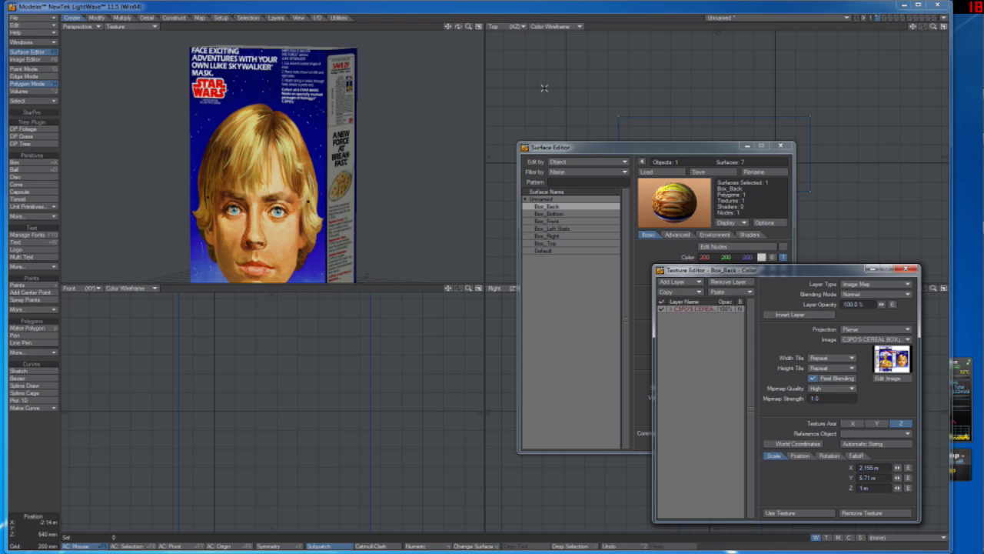
drag(459, 27, 416, 40)
click(781, 512)
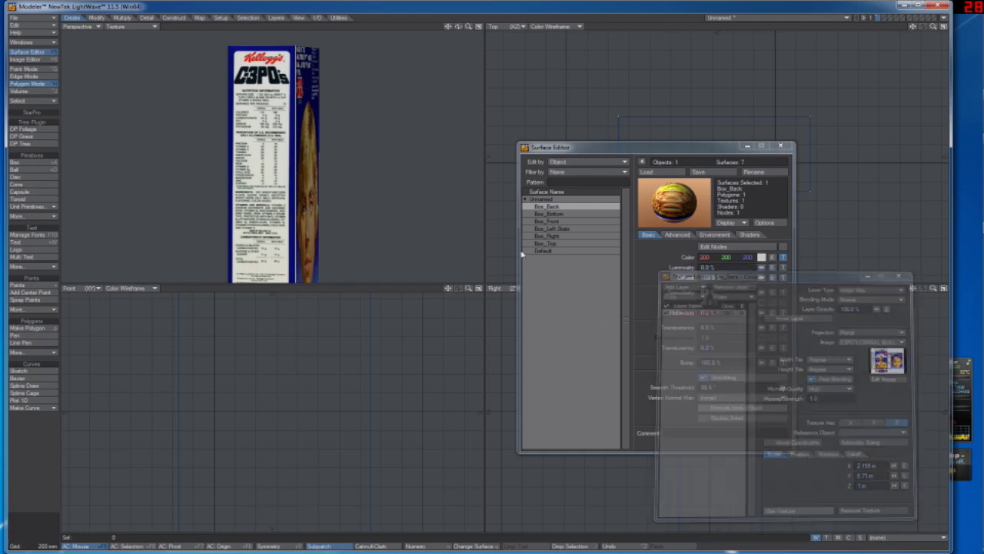
Step: Increase the Z scale of the Box_Left Stats color texture image slightly to about 6.6 m and apply it
click(562, 230)
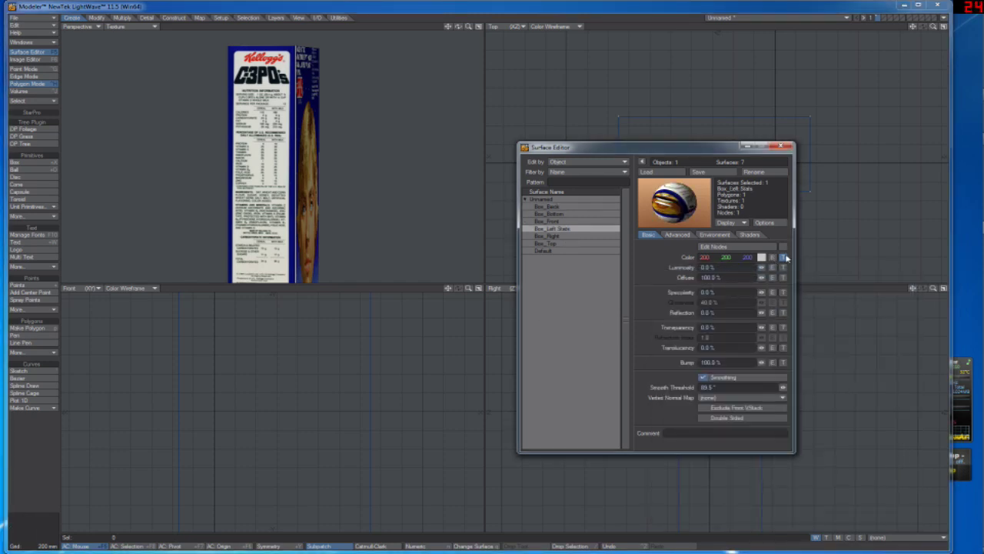
click(783, 257)
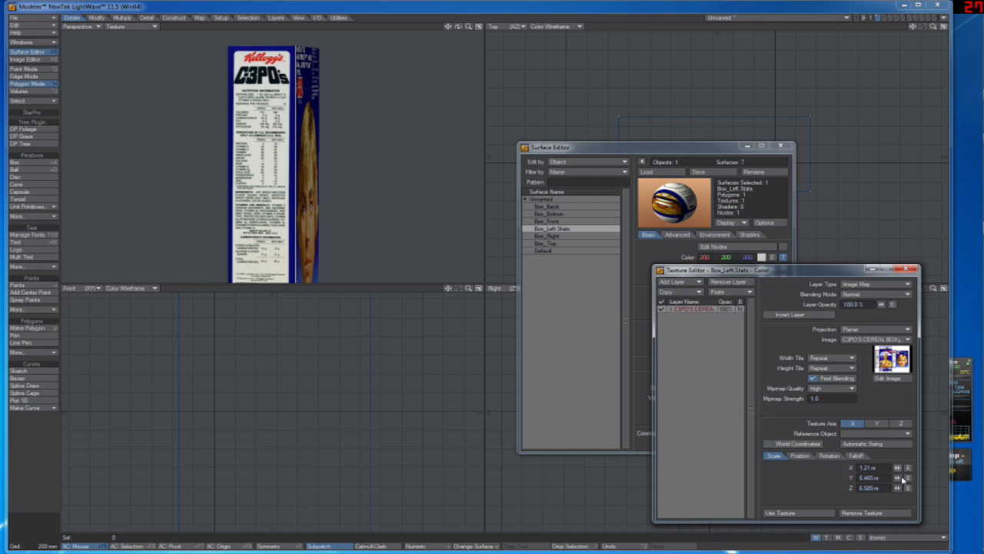
drag(897, 487, 912, 488)
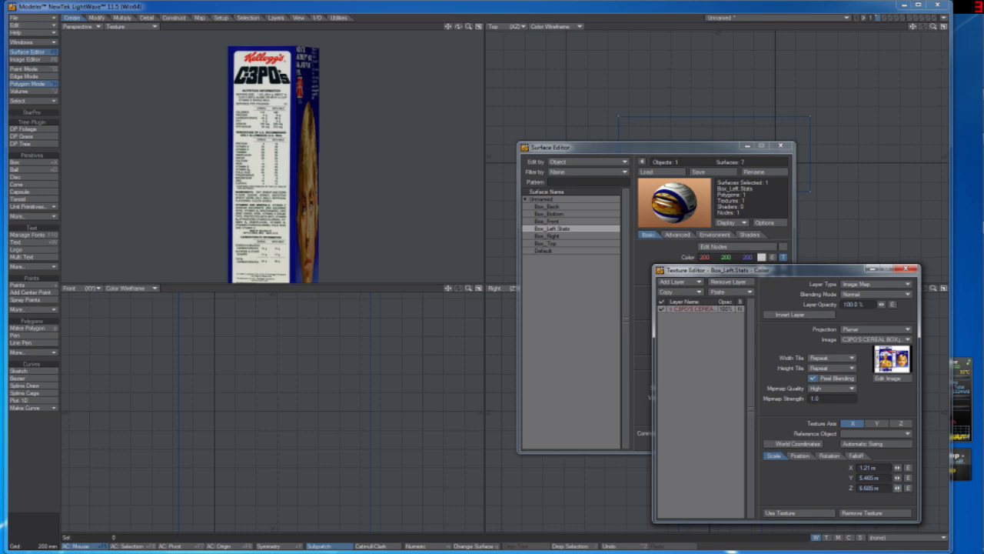
click(807, 512)
Step: Refine the Box_Back color texture with an X scale of about 2.17 m and an X position of about 980 mm
drag(458, 26, 423, 27)
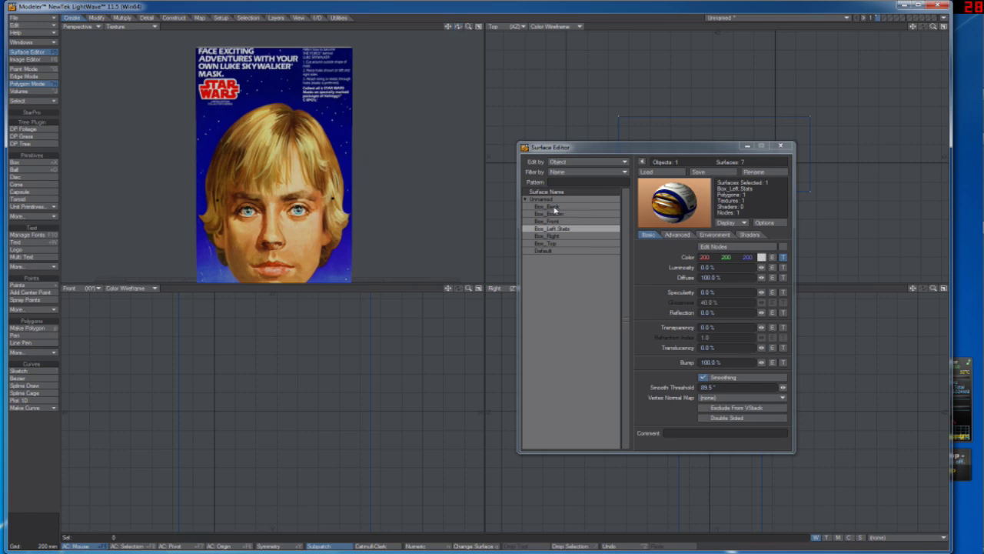
click(552, 207)
click(783, 256)
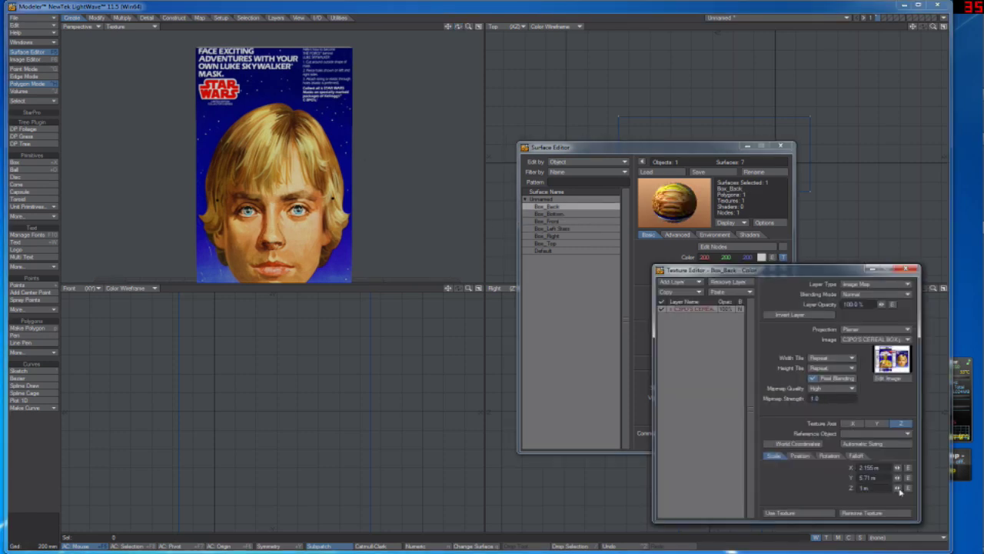
drag(897, 488, 898, 488)
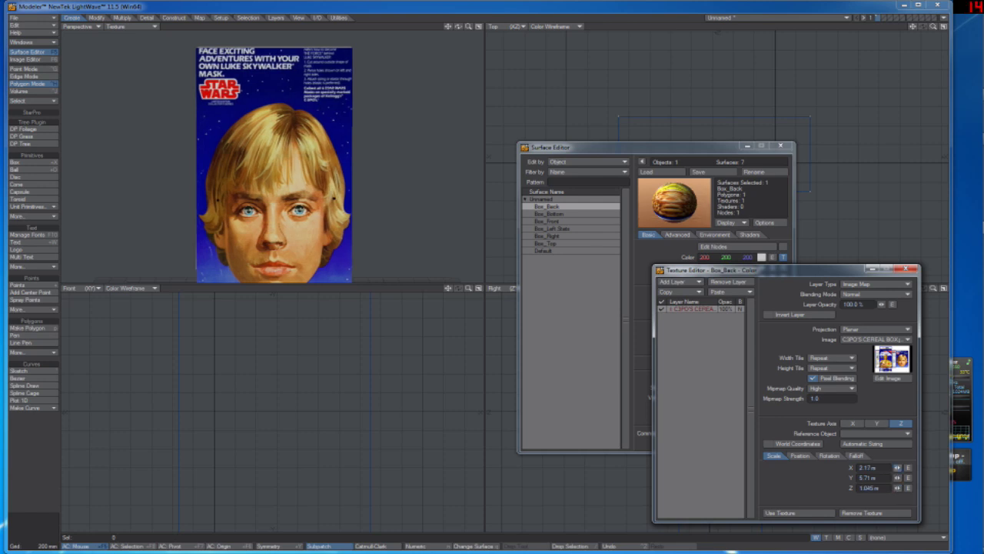
click(800, 455)
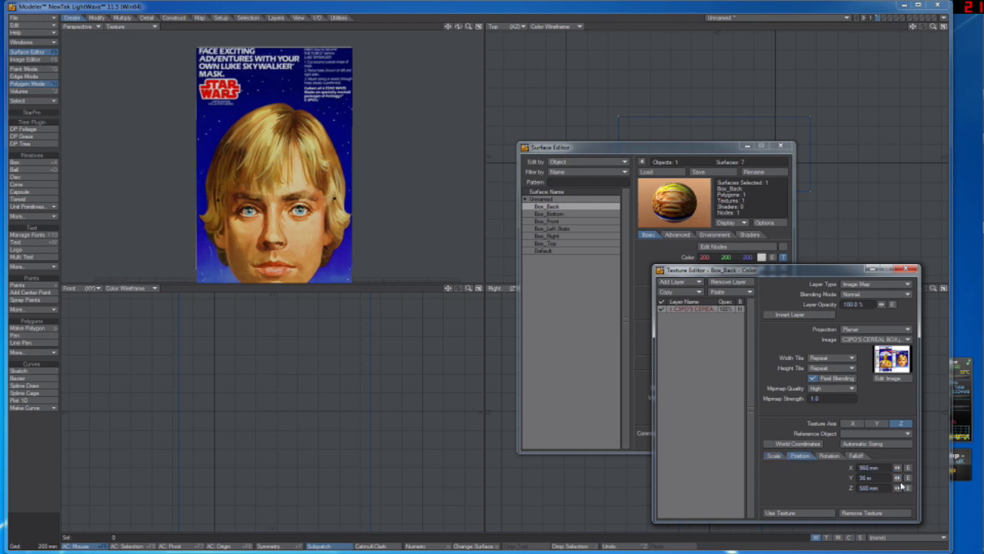
drag(897, 467, 897, 467)
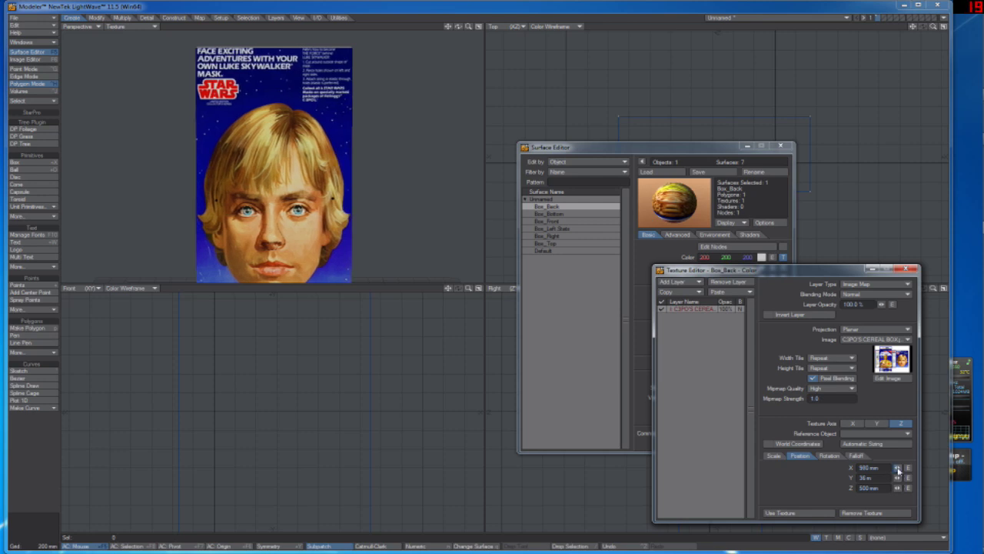
click(791, 512)
Step: Set the Z position of the Box_Left Stats color texture image to about -210 mm and apply it
drag(459, 29, 458, 27)
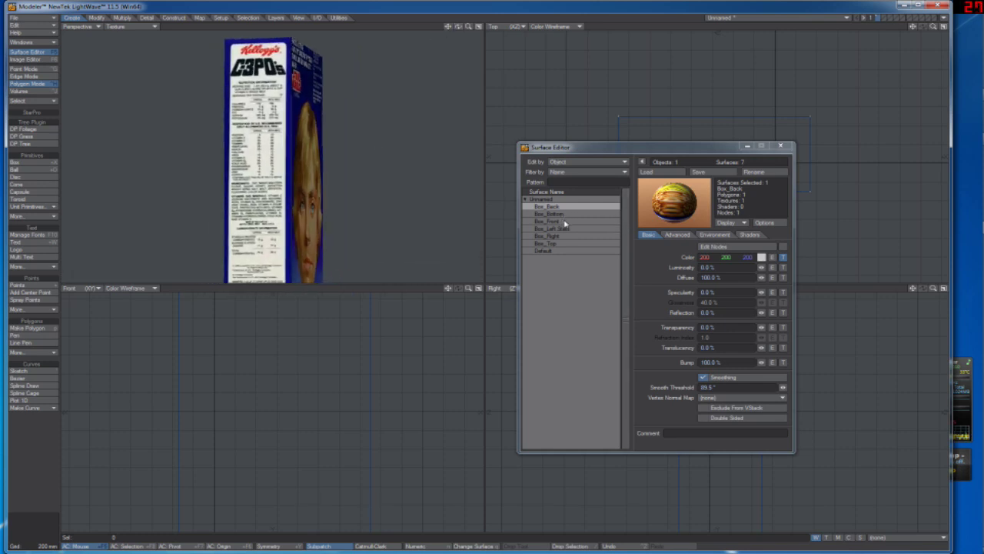
click(563, 229)
click(782, 257)
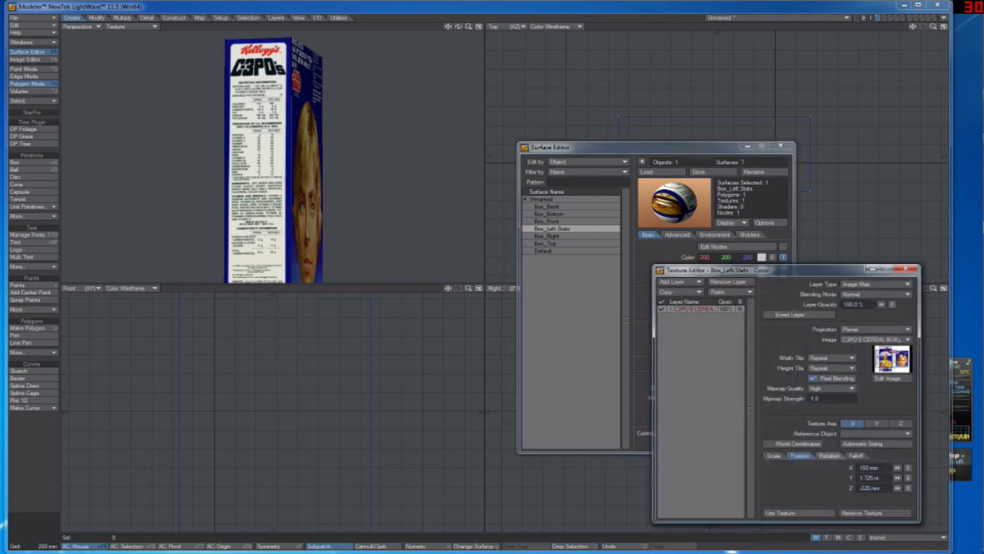
drag(897, 488, 896, 488)
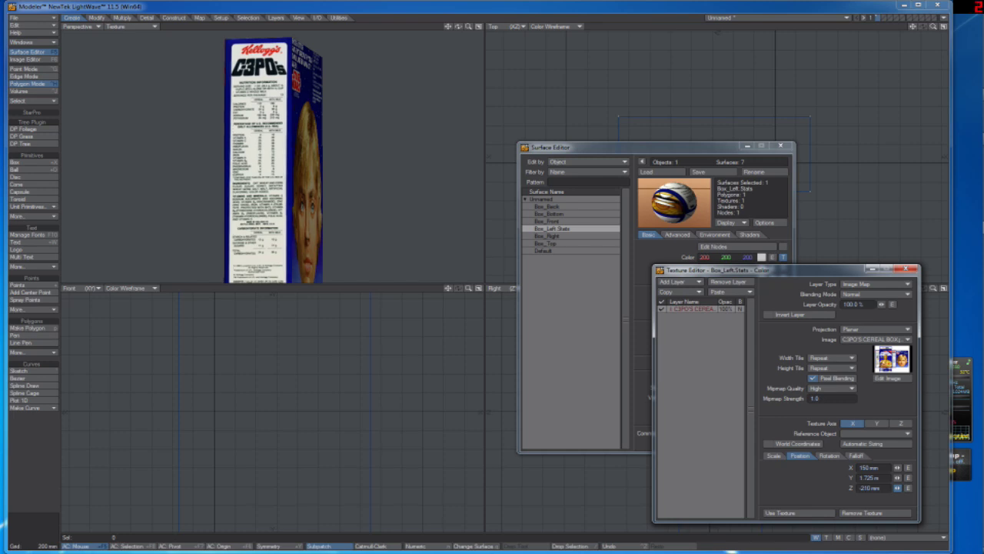
mouse_move(459, 27)
mouse_down()
mouse_move(401, 33)
mouse_move(473, 29)
mouse_up()
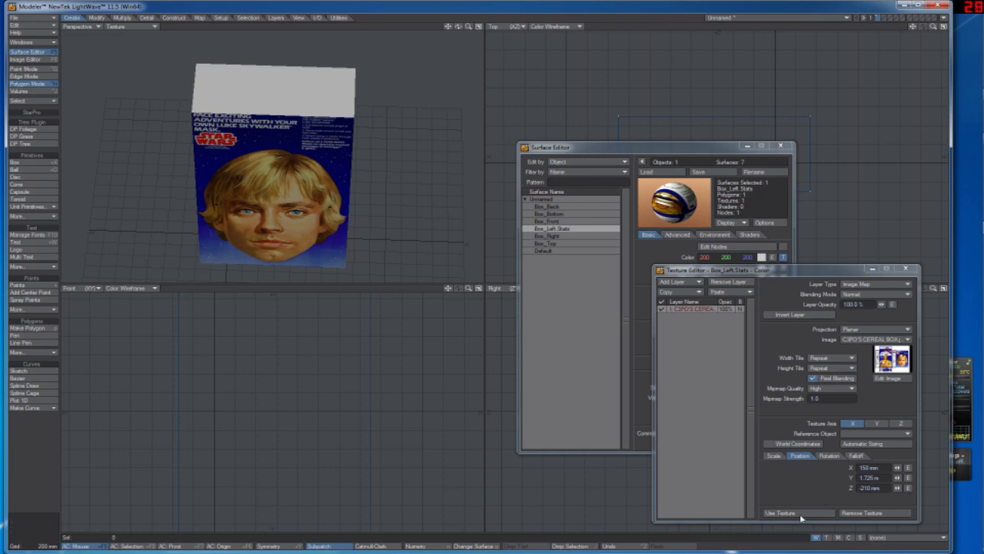
click(799, 513)
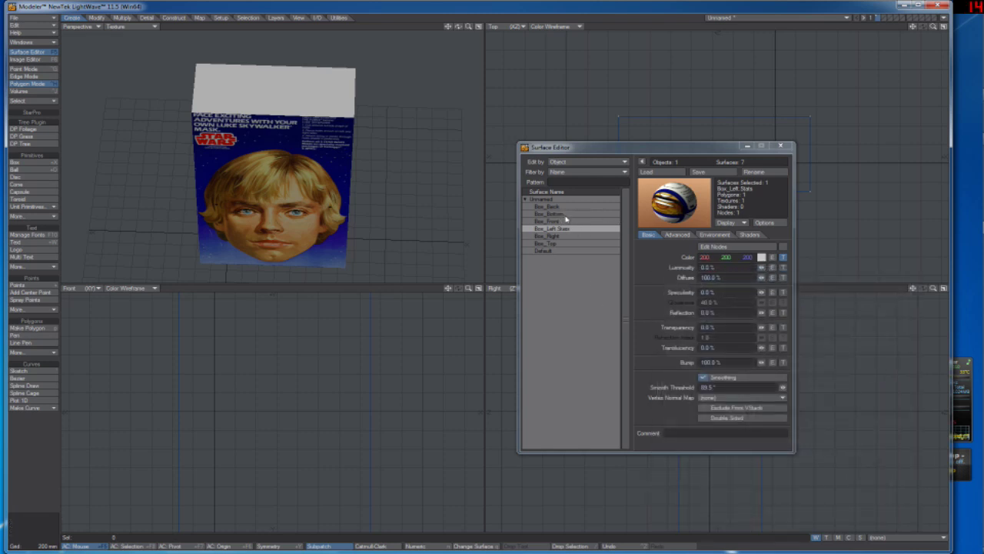
Step: Add a color texture to the Box_Top surface using the C3PO'S CEREAL BOX image
click(557, 244)
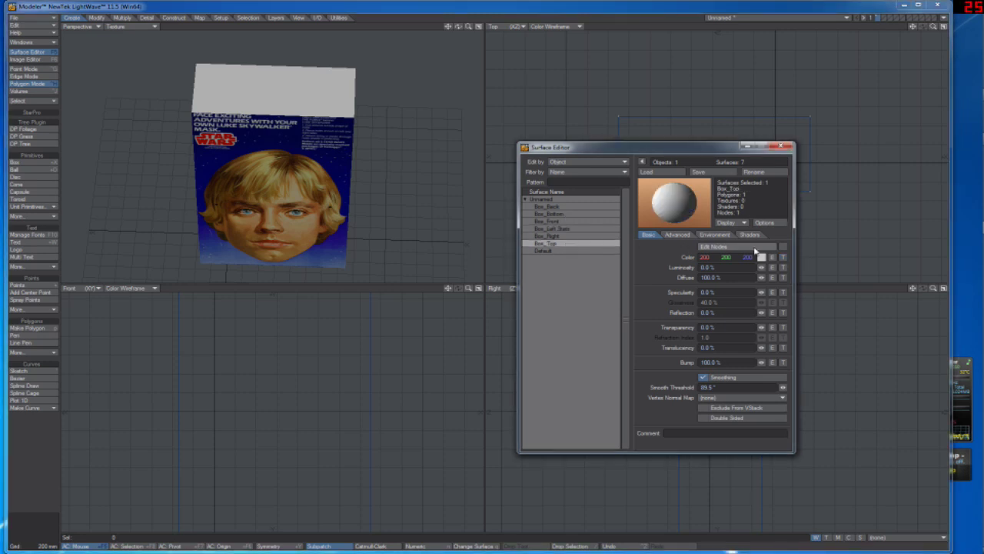
click(782, 257)
click(876, 340)
click(868, 353)
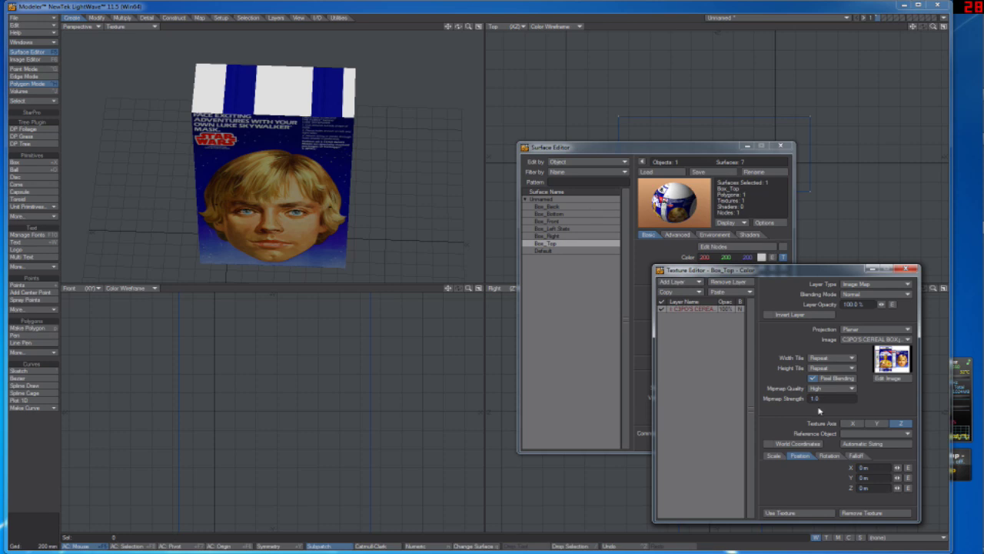
Step: Project the Box_Top image along the Y axis, with the box's top face in view
drag(458, 26, 419, 56)
click(243, 95)
click(285, 96)
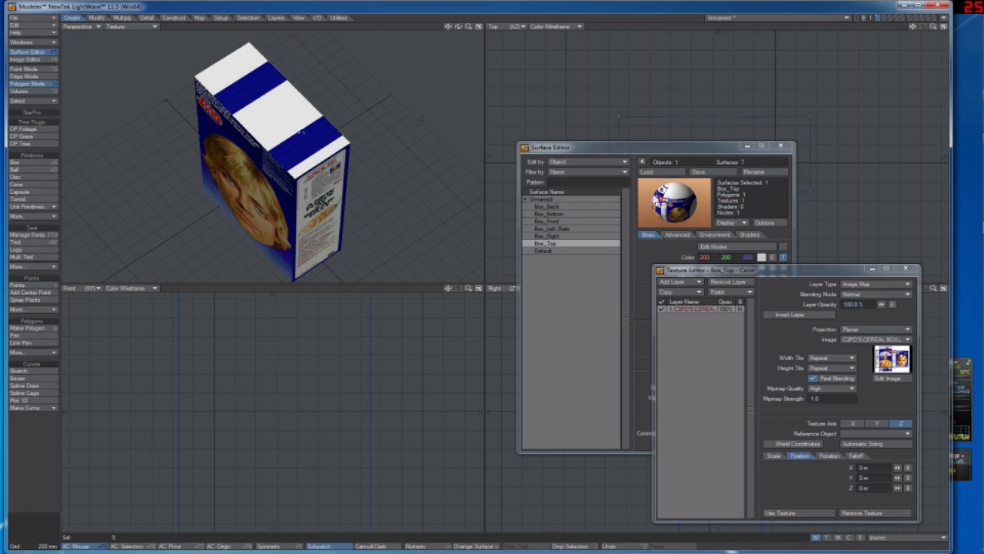
click(877, 422)
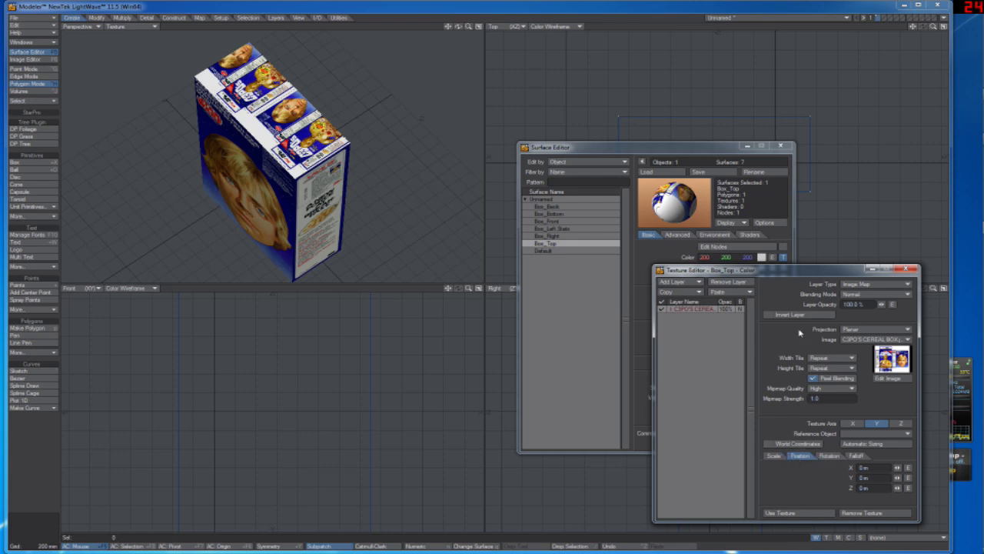
Step: Automatically size the Box_Top image, then position it at about X -150 mm and Z -200 mm
drag(459, 26, 500, 27)
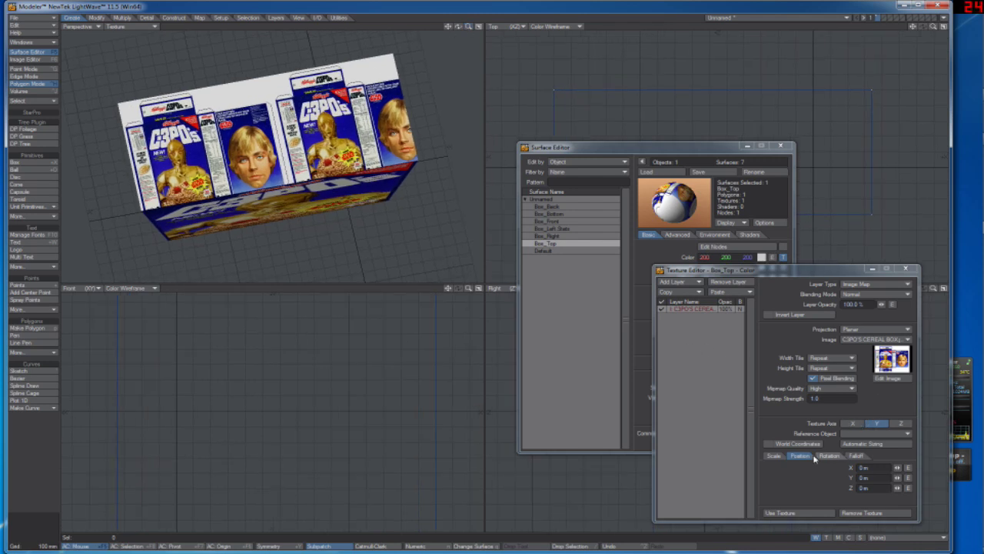
click(864, 444)
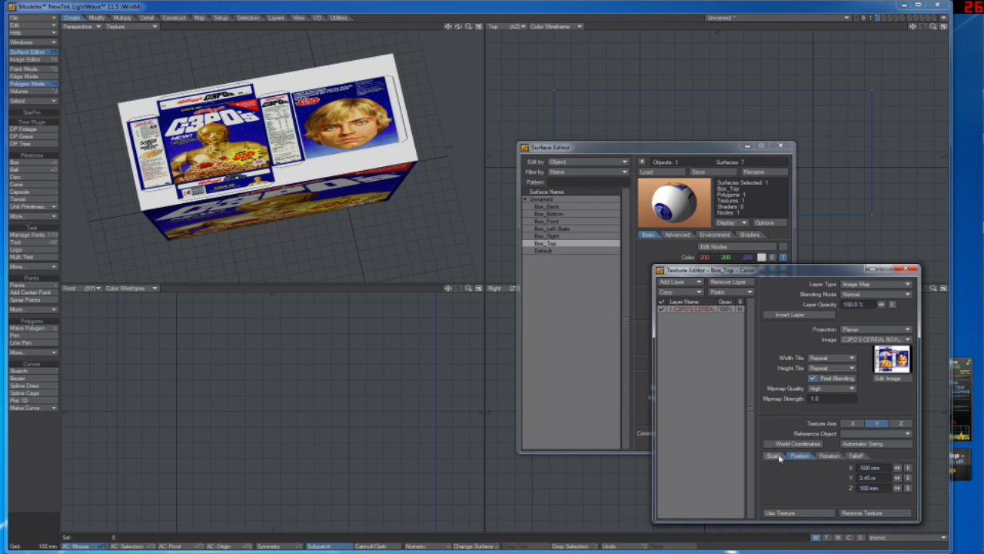
mouse_move(900, 468)
mouse_down()
mouse_move(910, 468)
mouse_move(898, 468)
mouse_move(896, 488)
mouse_up()
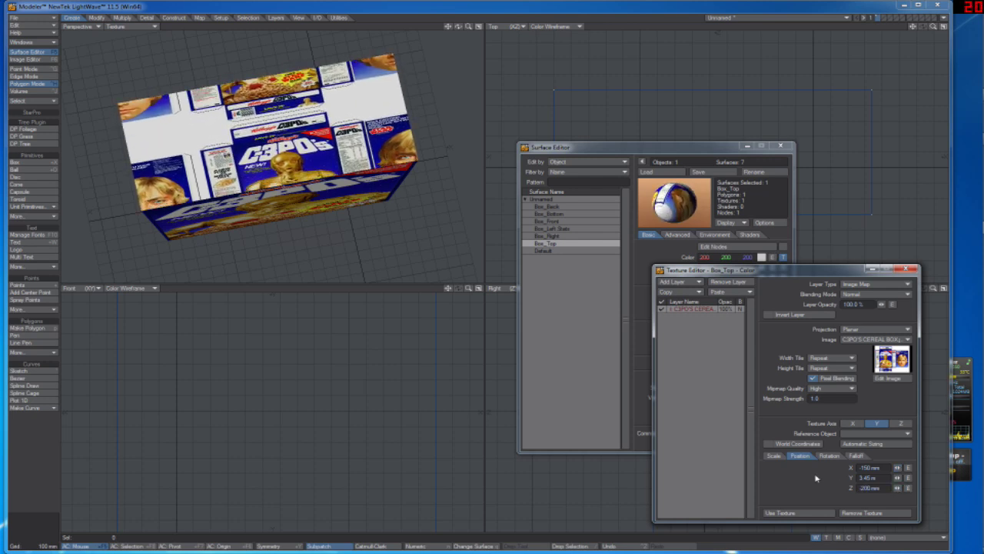
Step: Widen the Box_Top image to an X scale of about 5.095 m and position it at about X 395 mm and Y 3.525 m
click(773, 455)
drag(898, 467, 909, 468)
click(799, 455)
drag(897, 478, 900, 467)
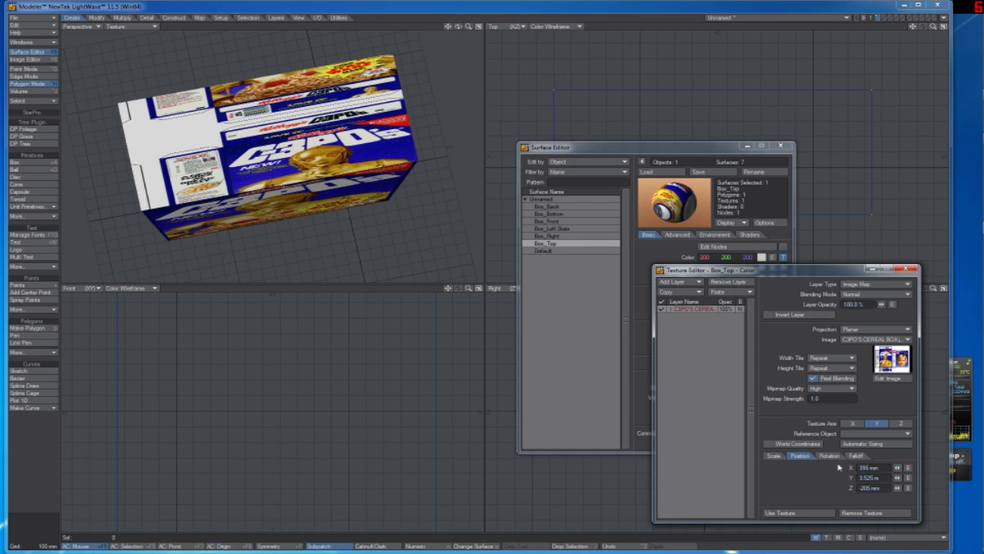
click(774, 455)
drag(897, 466, 899, 488)
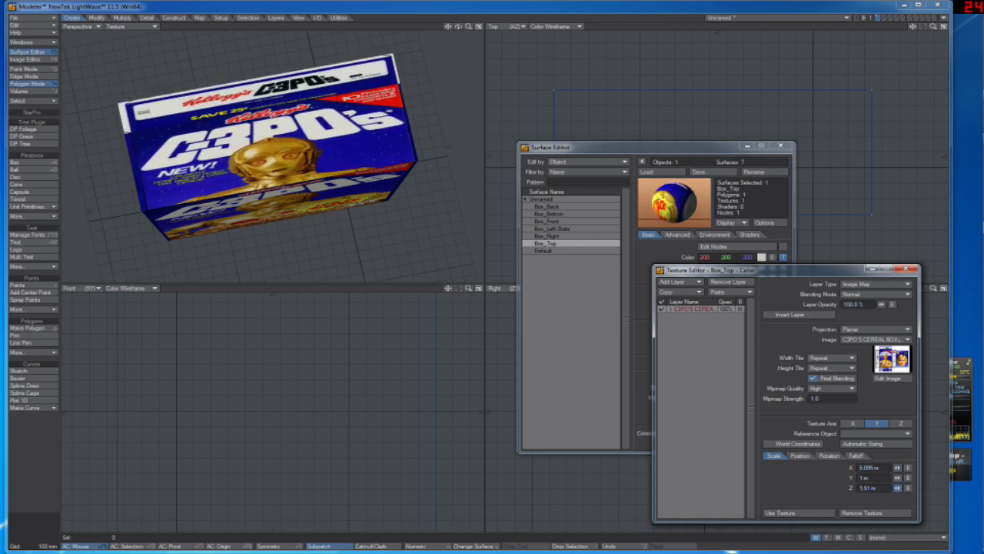
Step: Stretch the Box_Top image to a Z scale of about 4.255 m, shifting its Z position to keep the Kellogg's C3PO's panel on the face
click(800, 455)
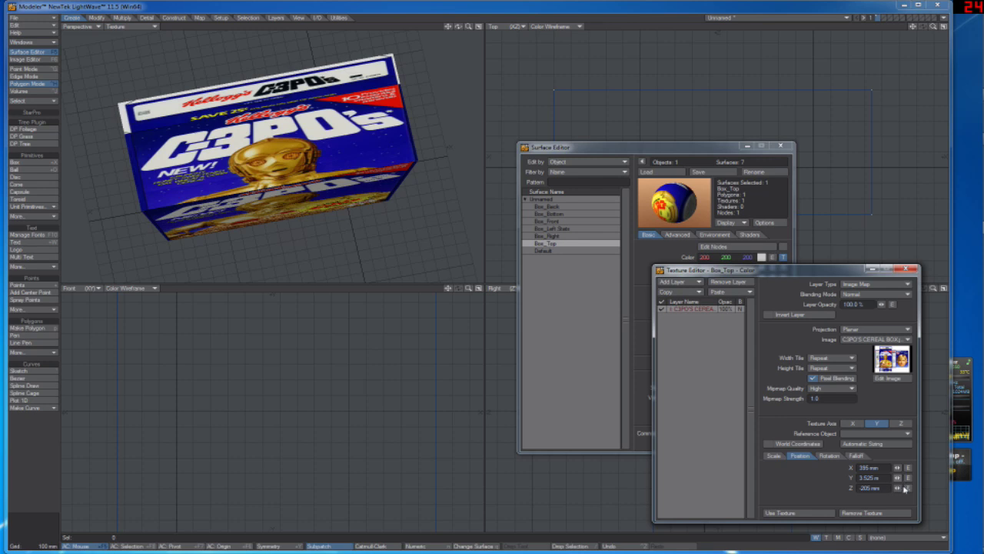
drag(897, 488, 896, 488)
click(773, 456)
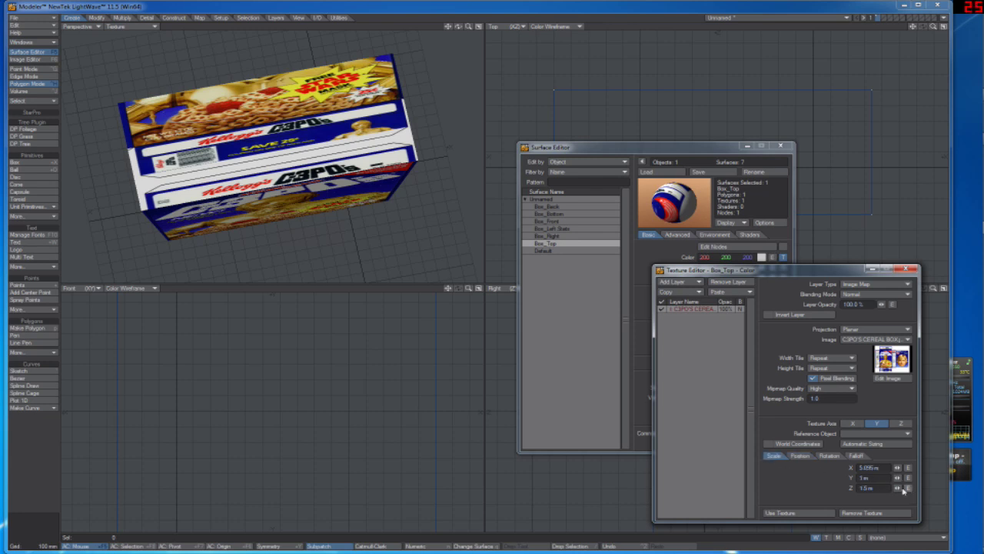
drag(896, 487, 899, 487)
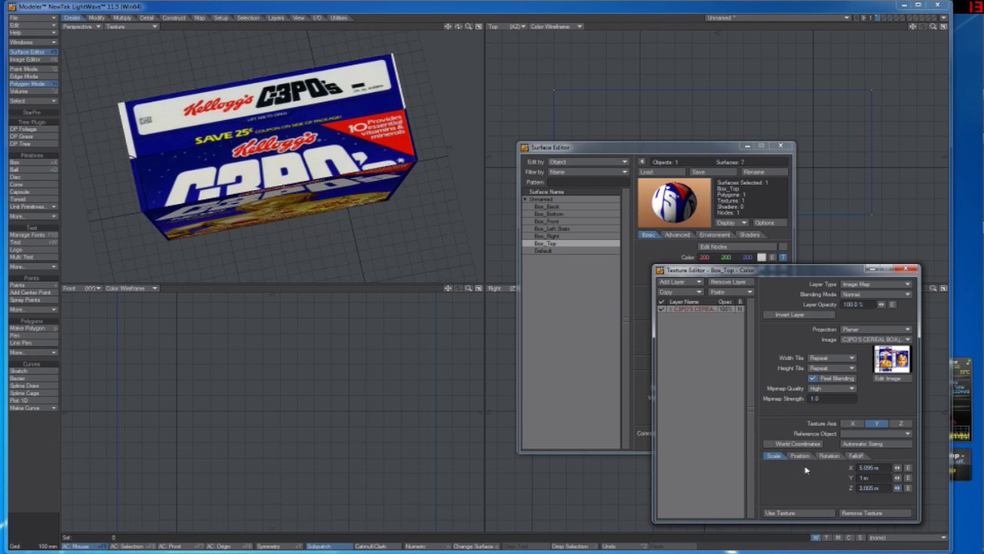
click(800, 455)
drag(896, 487, 894, 488)
click(772, 458)
drag(896, 488, 898, 487)
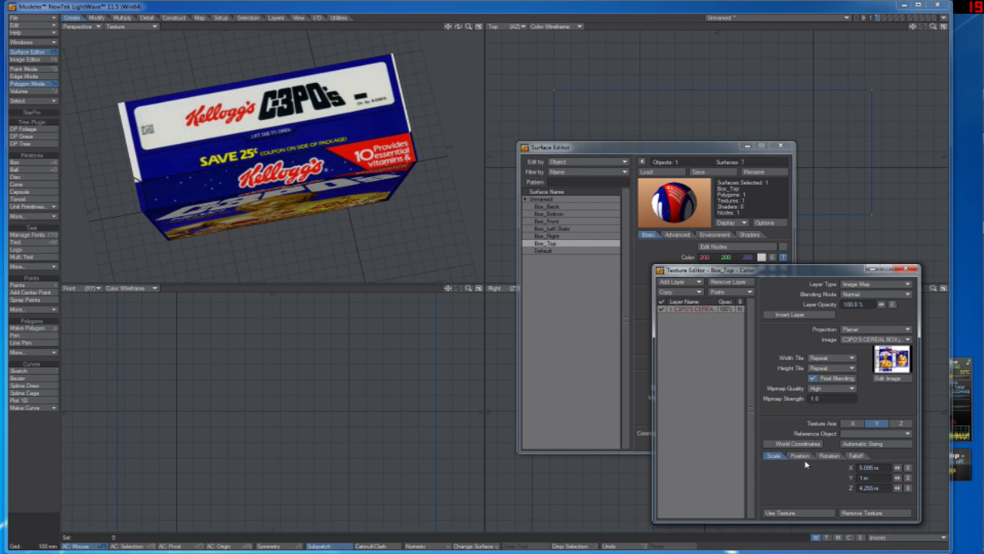
Step: Fit the top panel artwork to the face's depth with a Z scale of about 5.89 m and a Z position of about -2.16 m
click(801, 457)
drag(897, 487, 897, 487)
click(773, 455)
click(798, 455)
click(772, 455)
click(798, 455)
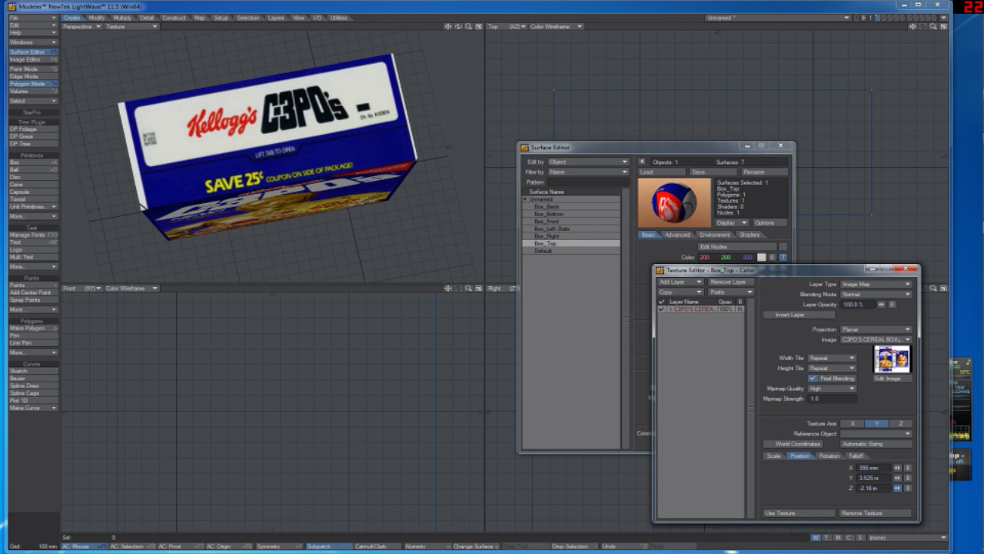
Step: Close the white gaps at the ends of the Box_Top face with an X scale of about 5.335 m and an X position of about 425 mm
drag(469, 27, 469, 27)
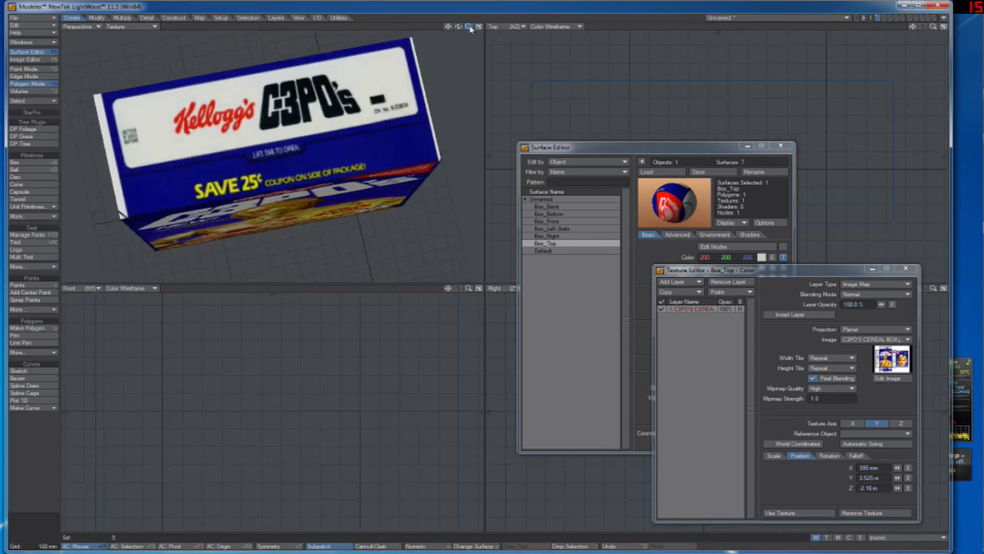
click(780, 455)
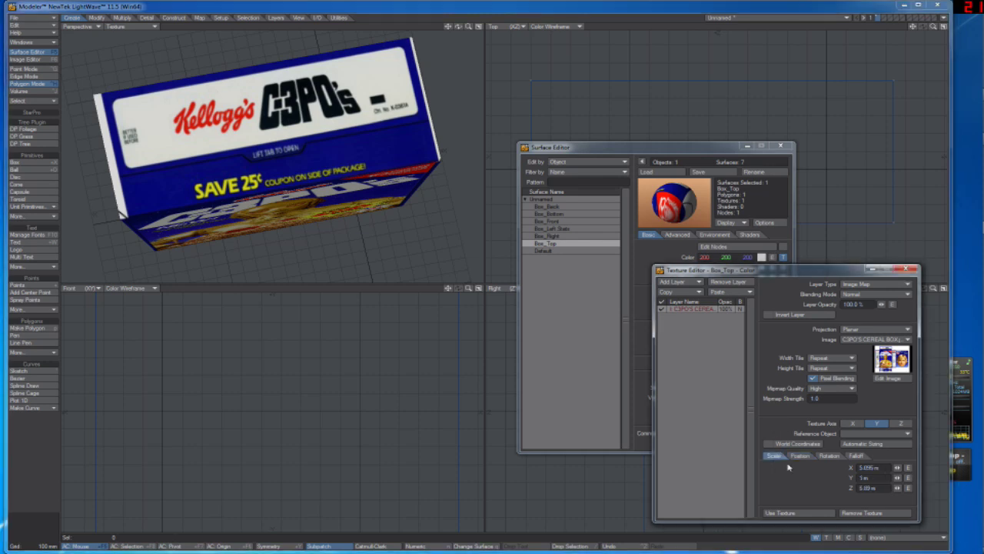
drag(897, 469, 896, 470)
click(800, 455)
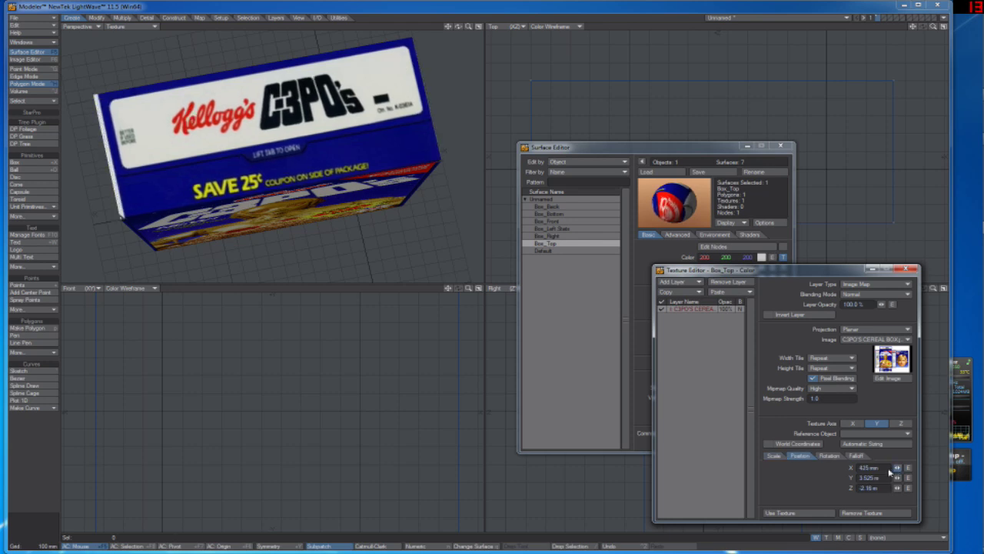
click(774, 455)
drag(897, 468, 899, 470)
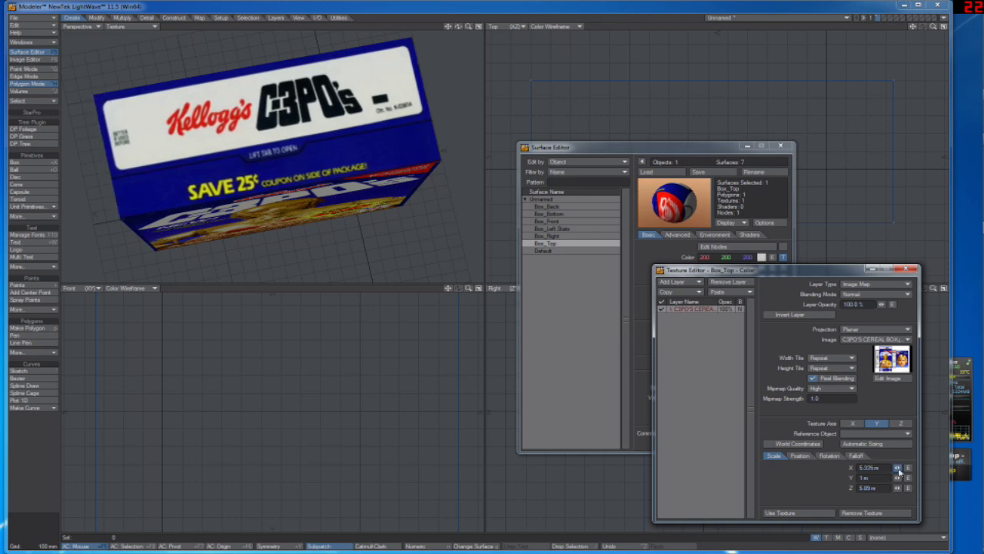
Step: Switch to the browser and check the flat cereal box image and the dimensions of C3PO'S CEREAL BOX.jpg in its folder
drag(459, 28, 459, 28)
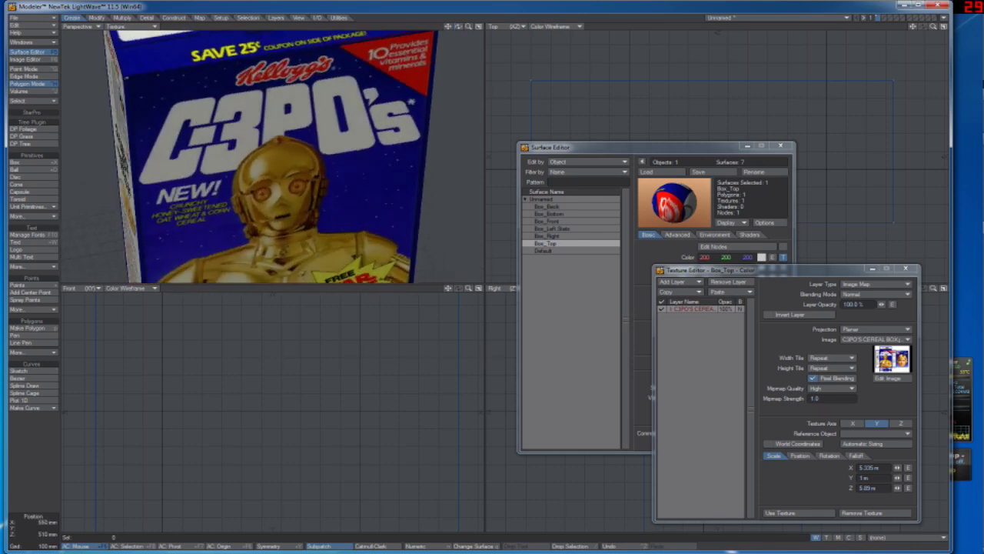
click(967, 97)
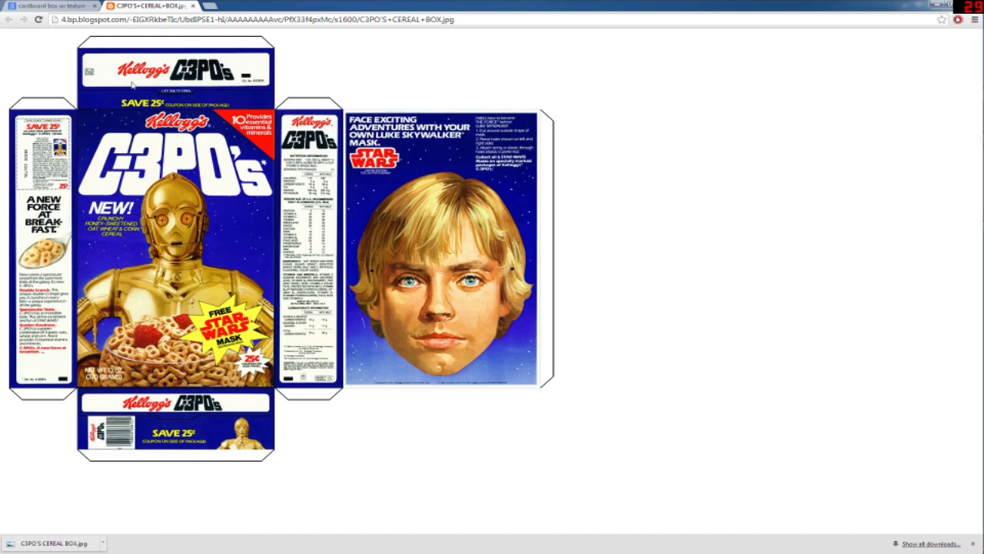
click(54, 5)
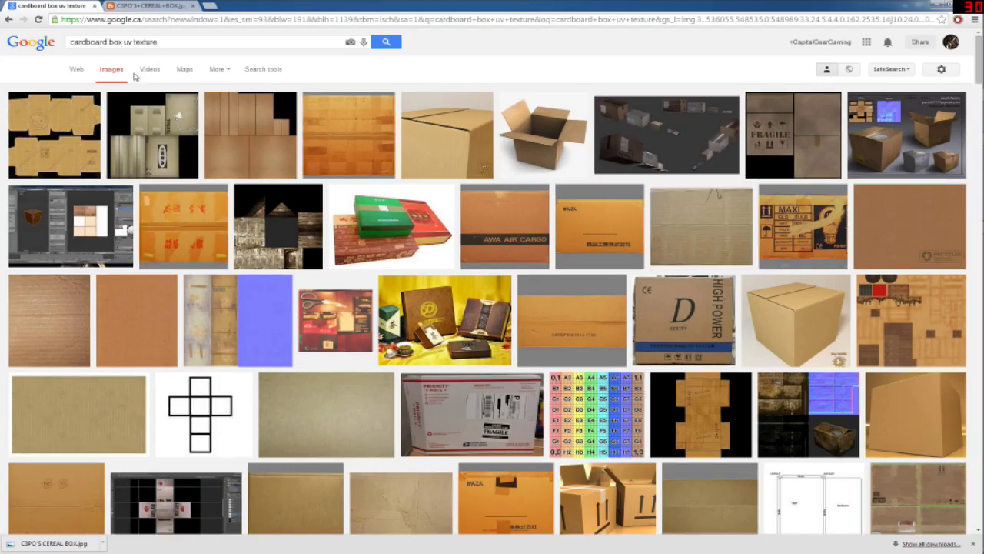
click(147, 5)
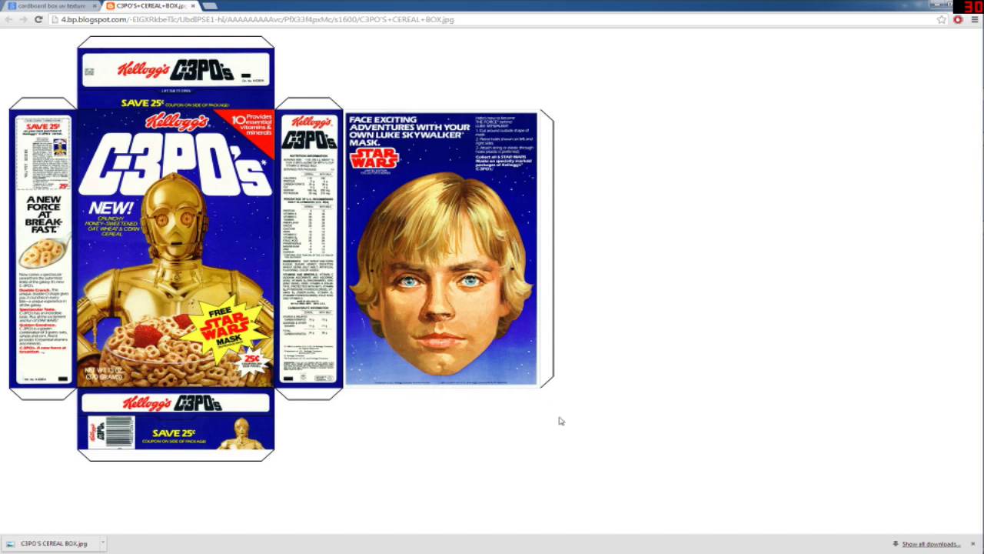
click(102, 546)
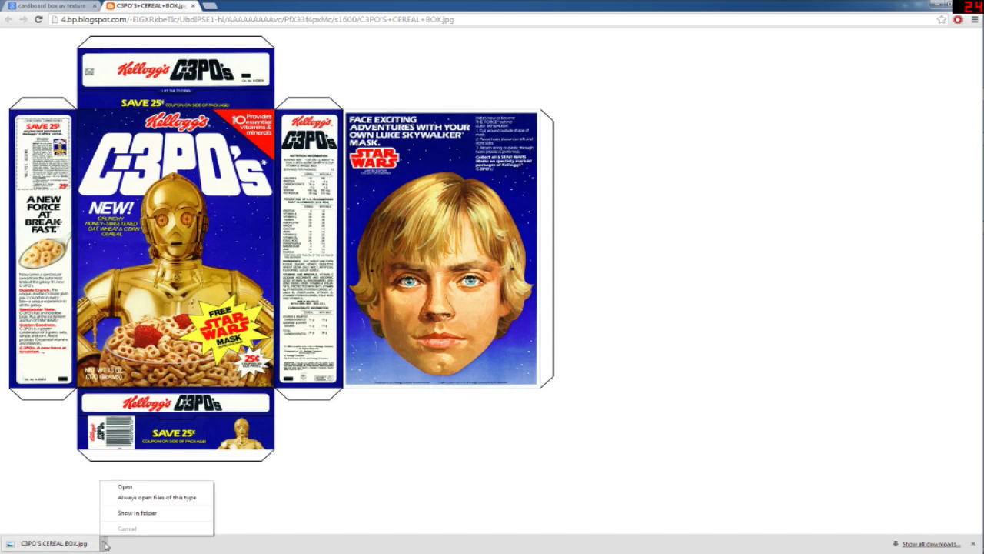
click(142, 511)
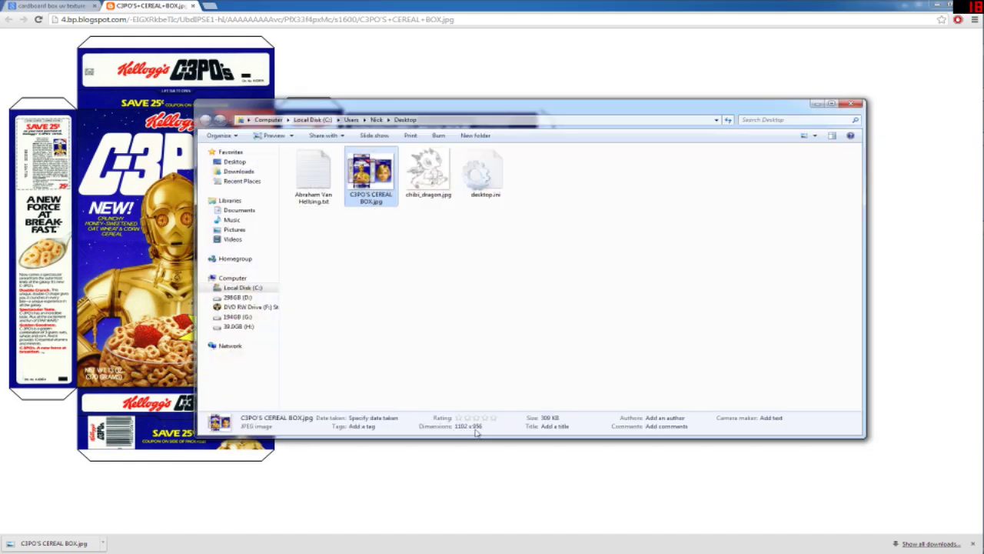
click(854, 102)
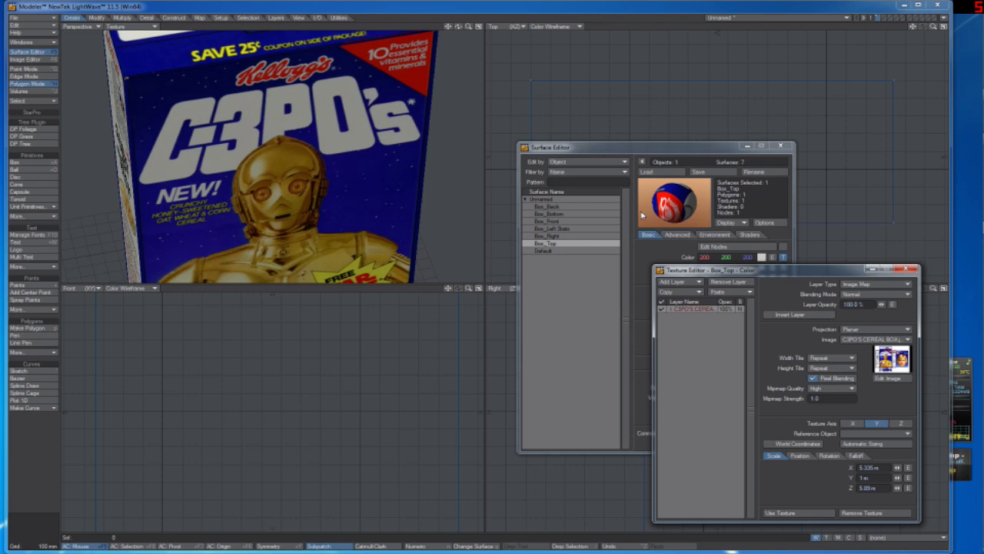
Step: Fine-tune the Y scale of the Box_Front color texture image where it meets the top face, and apply the texture
mouse_move(458, 30)
mouse_down()
mouse_move(459, 49)
mouse_move(459, 35)
mouse_up()
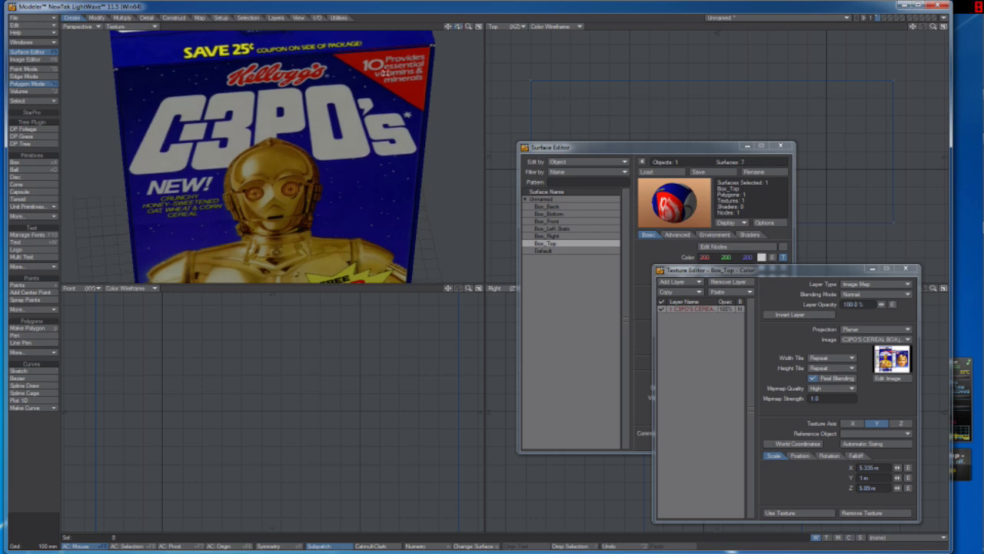
click(562, 222)
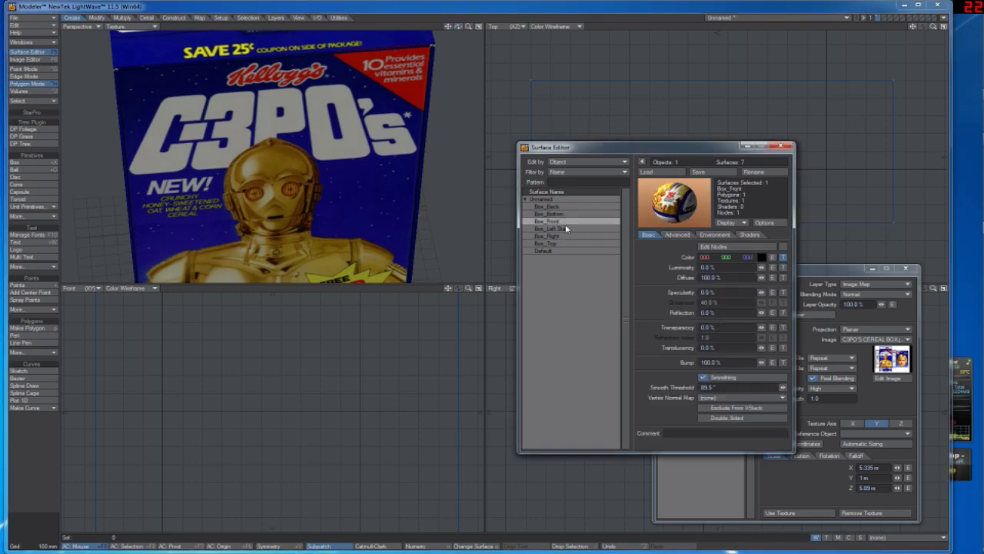
click(782, 266)
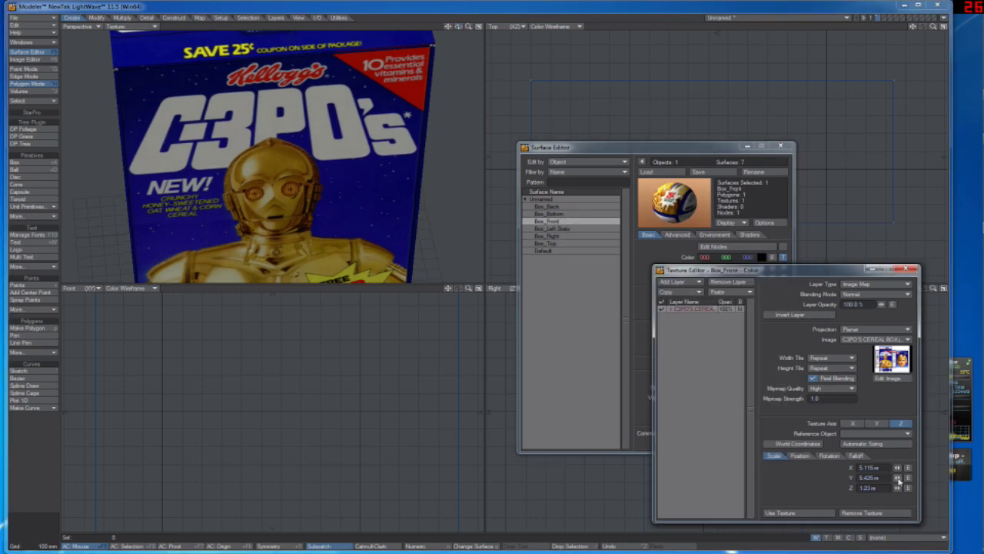
drag(897, 477, 911, 481)
mouse_move(458, 27)
mouse_down()
mouse_move(465, 6)
mouse_move(480, 14)
mouse_move(492, 42)
mouse_move(465, 35)
mouse_up()
click(769, 512)
Step: Add a color texture to the Box_Bottom surface using C3PO'S CEREAL BOX.jpg, projected along the Y axis
mouse_move(468, 27)
mouse_down()
mouse_move(431, 28)
mouse_move(460, 37)
mouse_move(467, 53)
mouse_move(462, 36)
mouse_move(507, 32)
mouse_move(443, 30)
mouse_move(460, 27)
mouse_up()
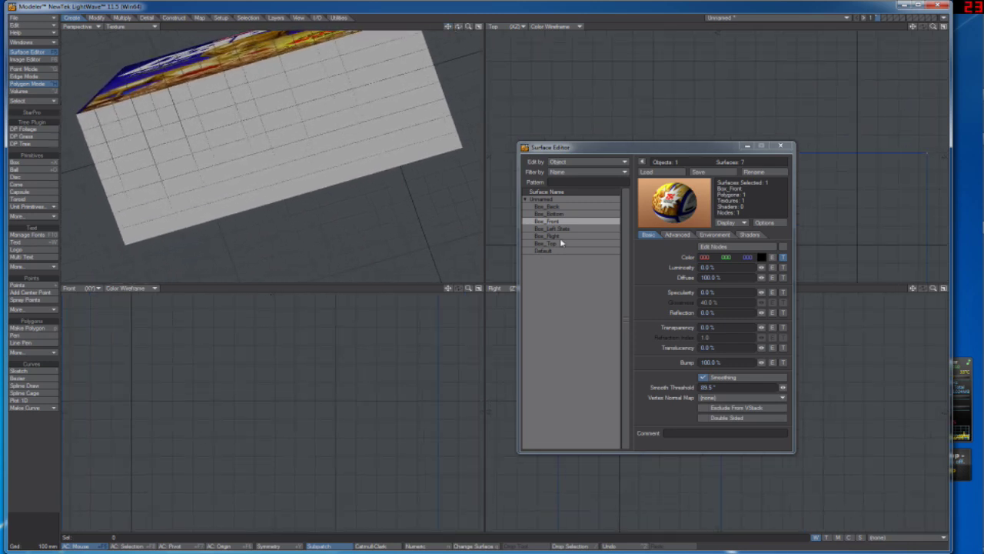
click(564, 214)
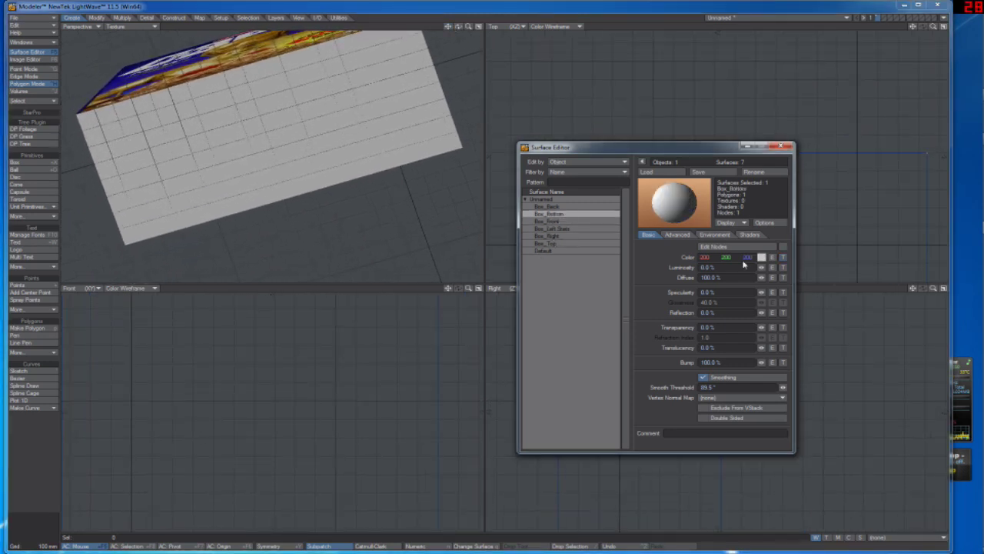
click(783, 256)
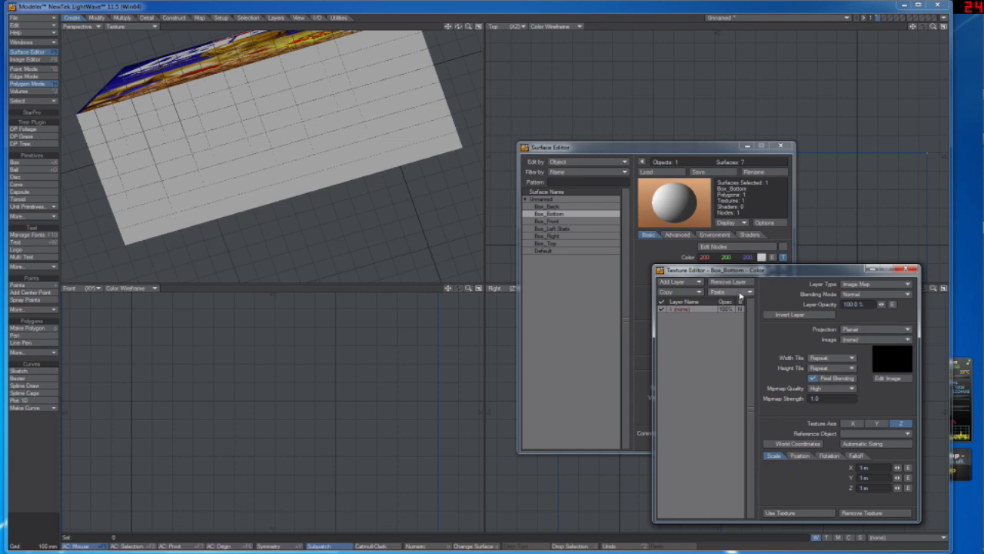
click(858, 340)
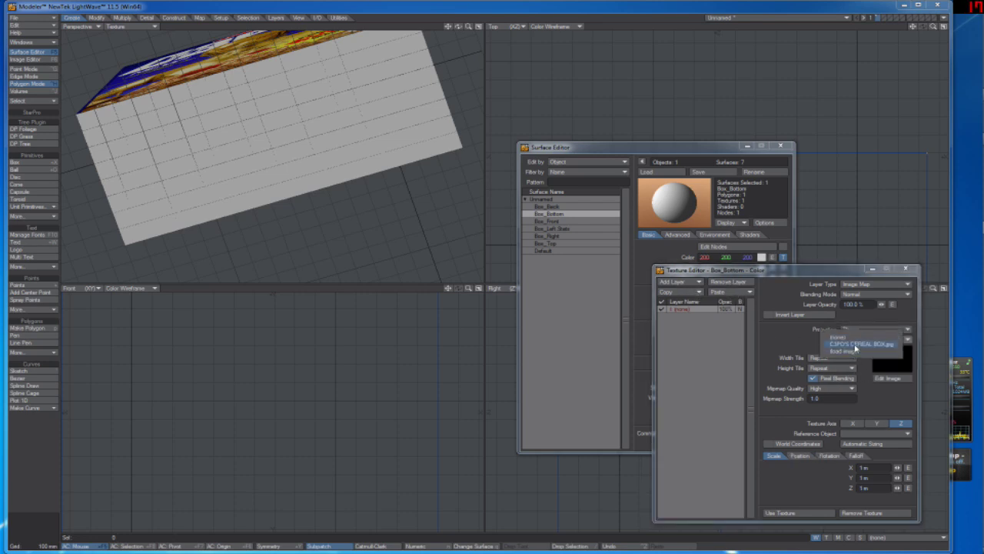
click(867, 348)
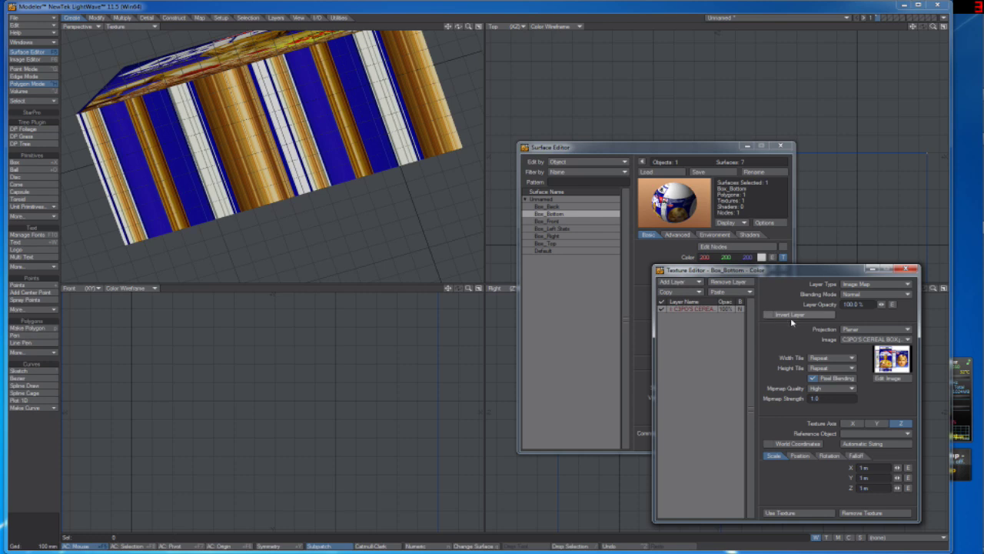
click(877, 423)
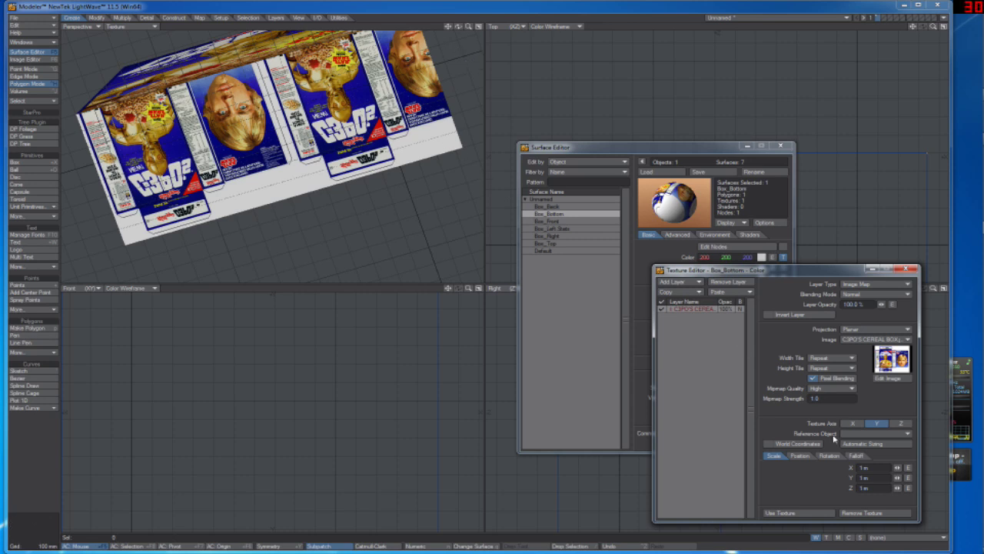
Step: Check the bottom panel's orientation in the browser's reference image, and set the Box_Bottom texture's heading rotation to 180°
click(975, 97)
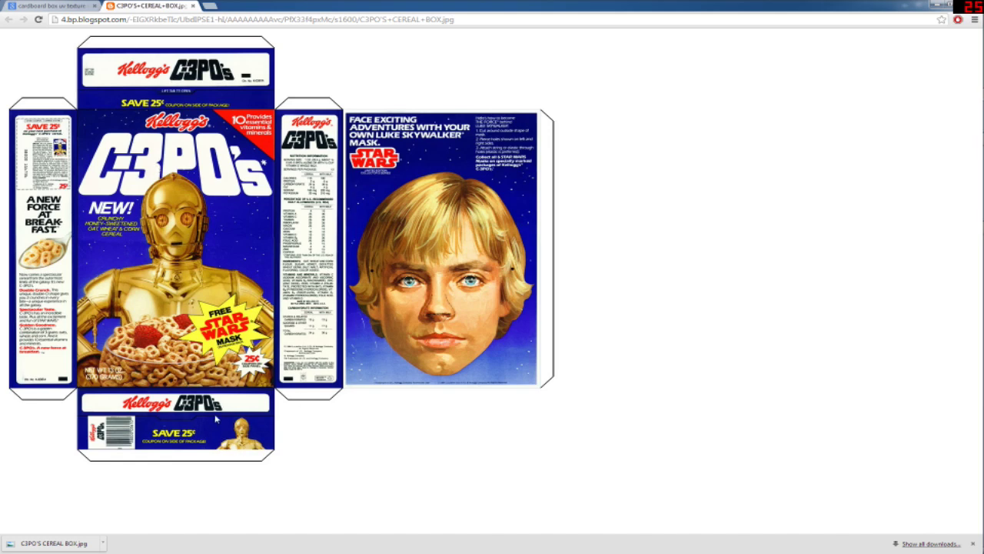
click(975, 230)
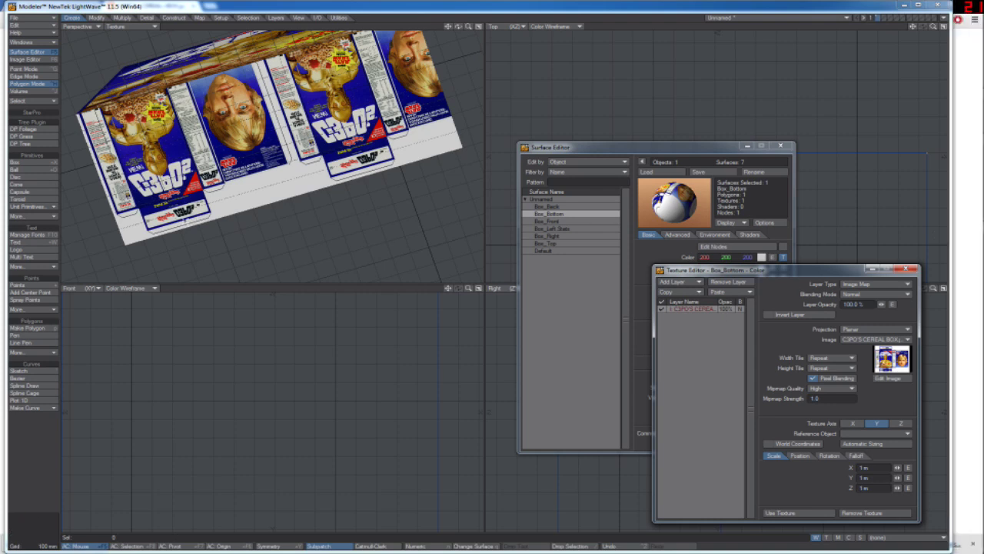
click(827, 456)
text(113.16)
key(Return)
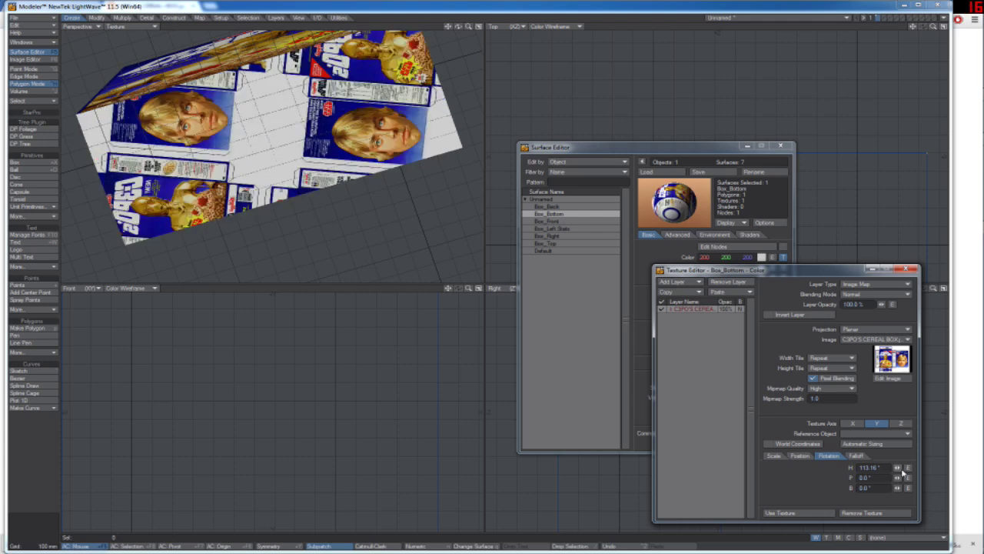
drag(896, 467, 929, 466)
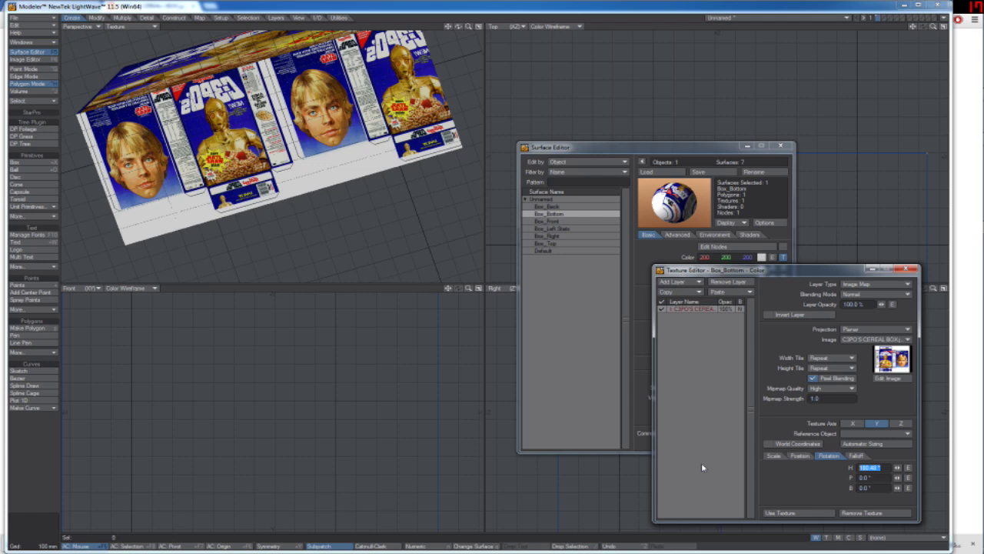
text(180)
key(Return)
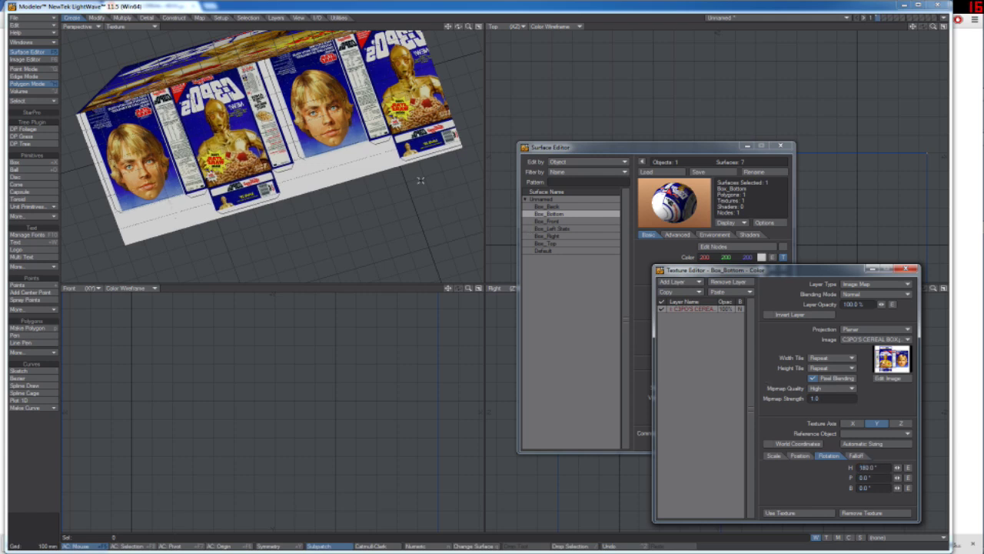
Step: Check the bottom panel's orientation in the browser's reference image, and set the Box_Bottom texture's bank rotation to 180°
mouse_move(458, 26)
mouse_down()
mouse_move(454, 40)
mouse_move(421, 26)
mouse_move(446, 74)
mouse_move(475, 15)
mouse_move(460, 18)
mouse_move(473, 9)
mouse_move(461, 28)
mouse_up()
click(965, 105)
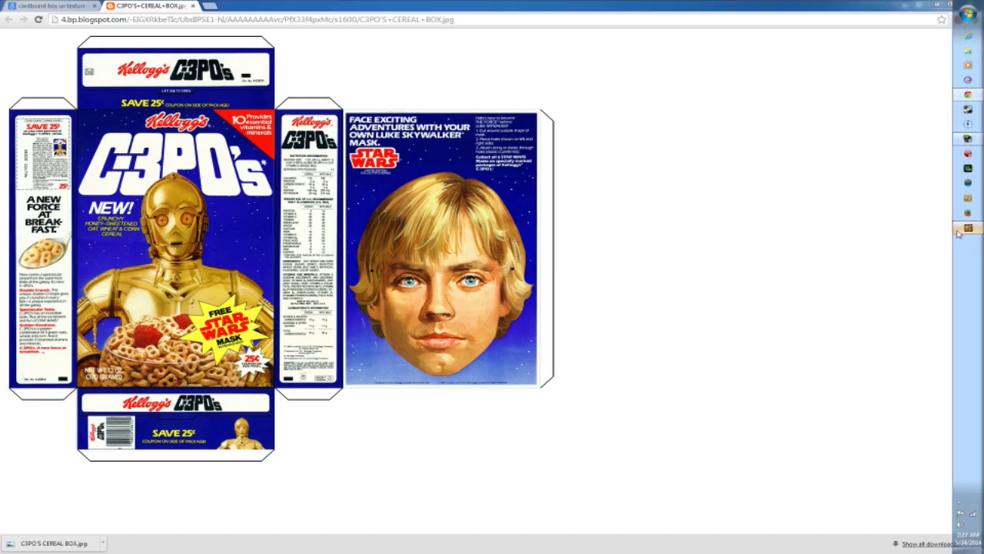
click(967, 227)
drag(458, 27, 459, 29)
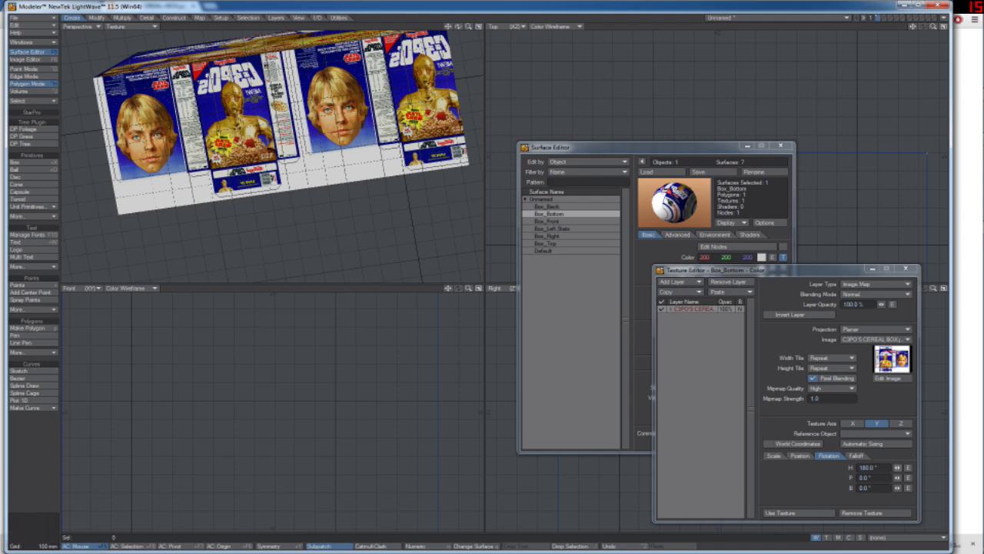
drag(898, 478, 948, 487)
text(1)
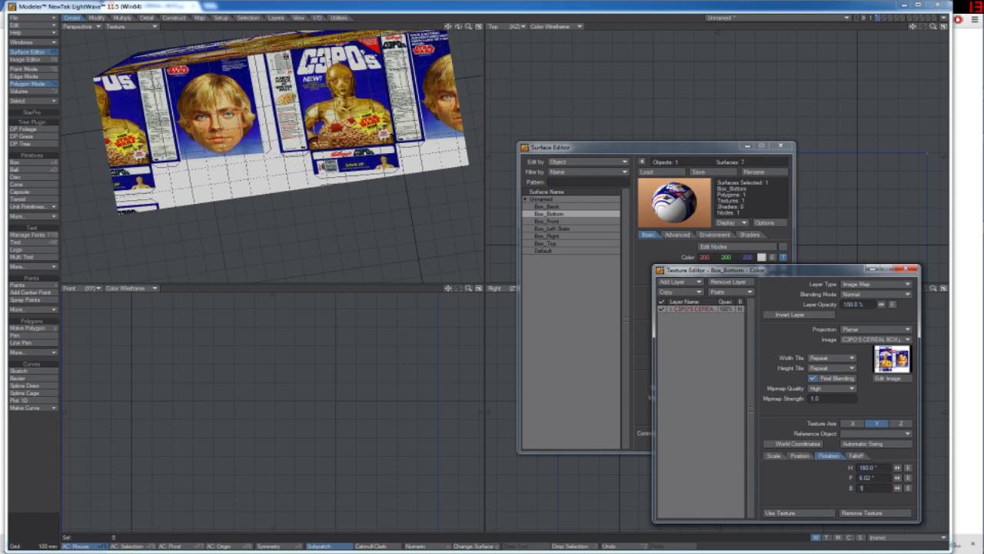
text(80)
key(Return)
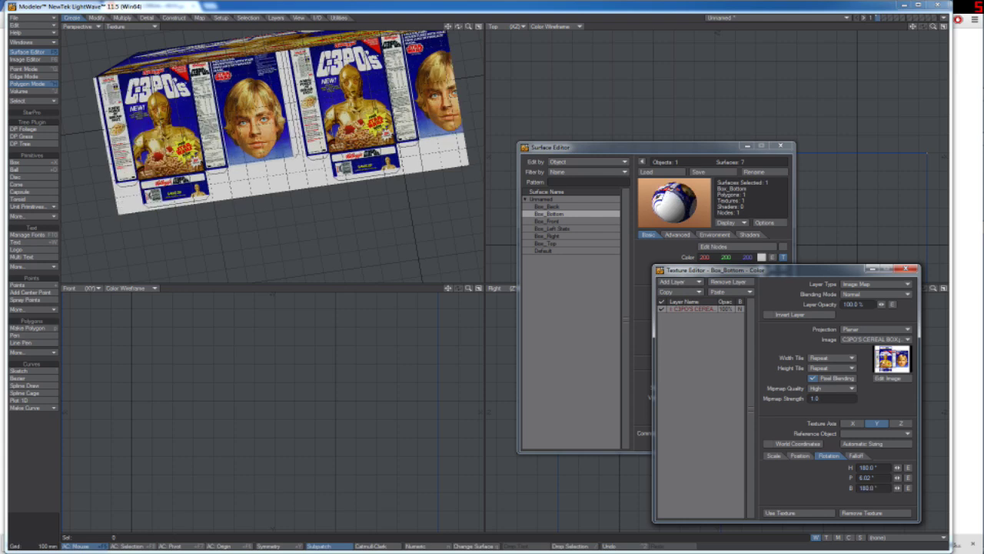
Step: Set the Box_Bottom texture's pitch rotation to 0°
drag(750, 474, 748, 475)
text(-)
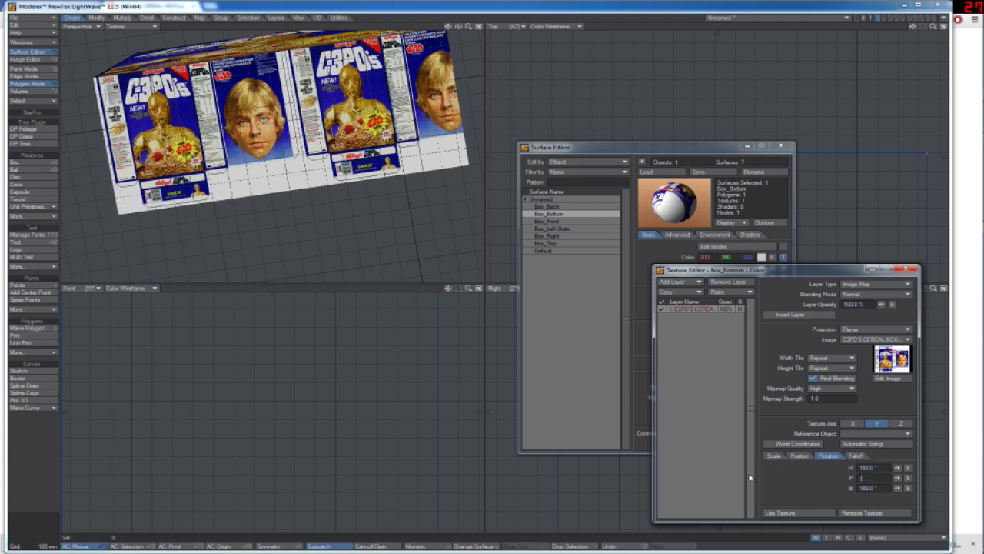
text(0)
key(Return)
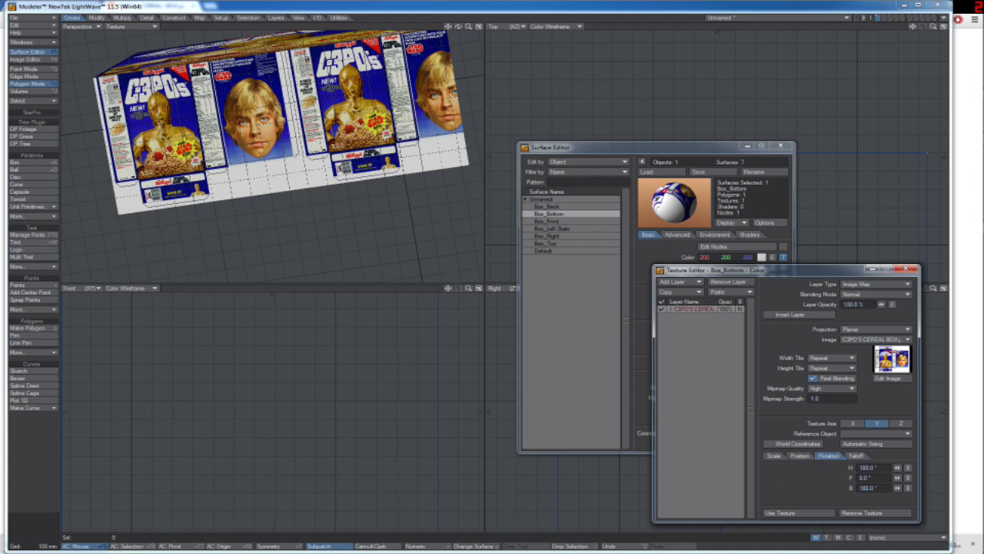
drag(897, 478, 651, 466)
text(0)
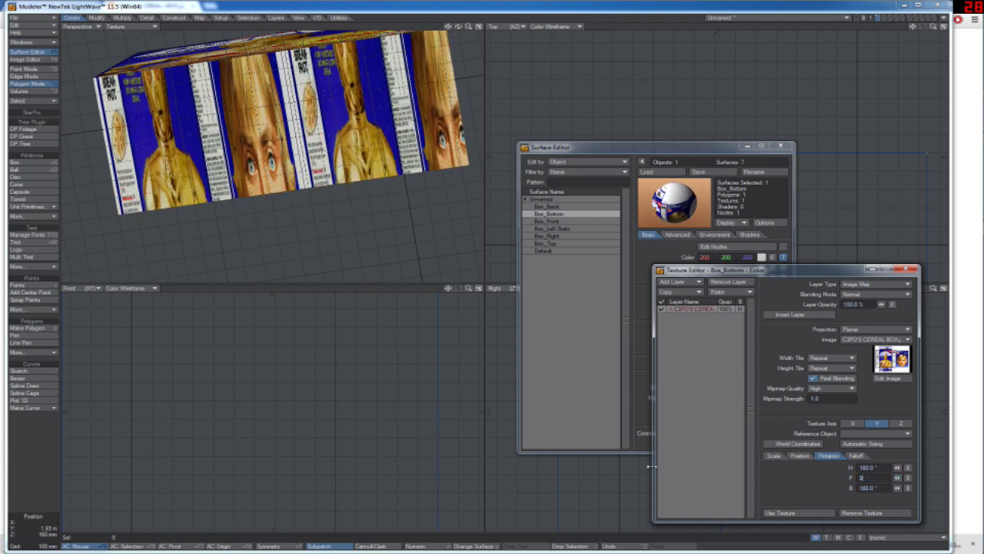
click(776, 456)
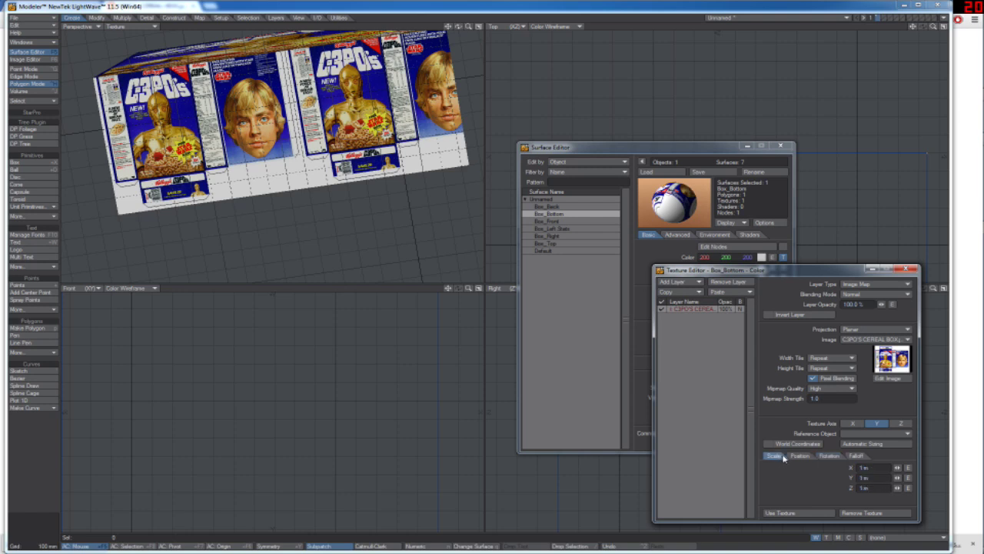
click(834, 456)
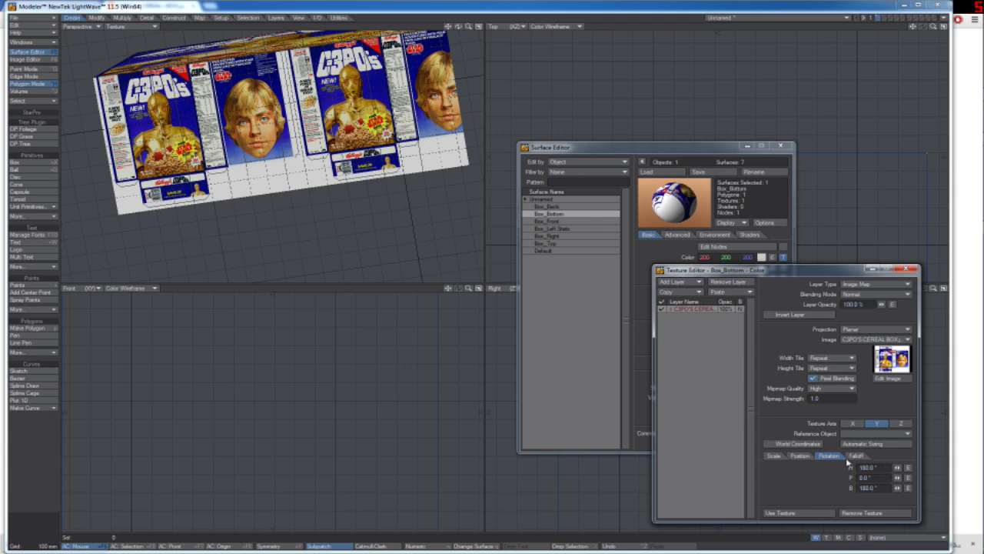
Step: Enlarge the Box_Bottom texture's Z scale to about 5.9 m and shift its Z position to 3.715 m to fit the panel's depth
click(774, 456)
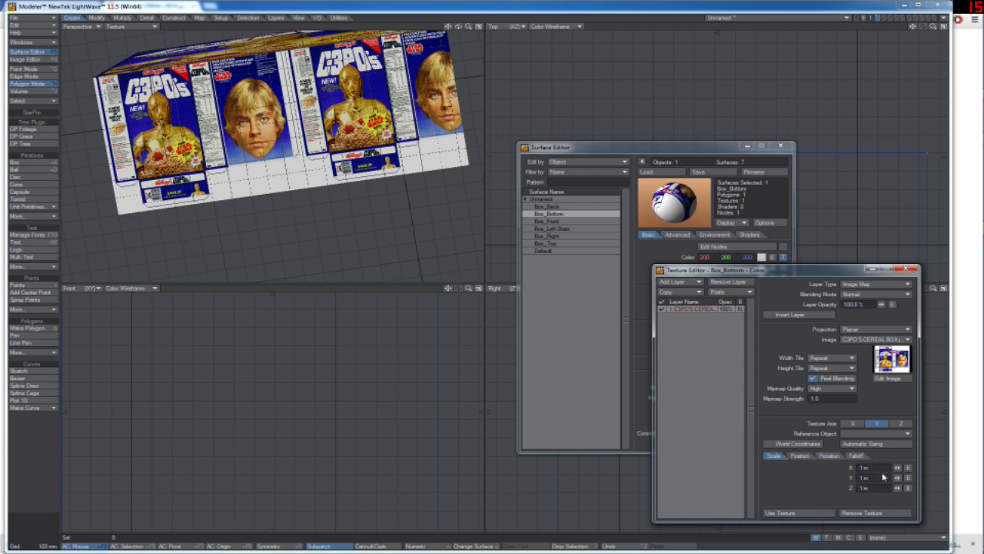
click(800, 456)
drag(896, 468, 897, 511)
click(773, 456)
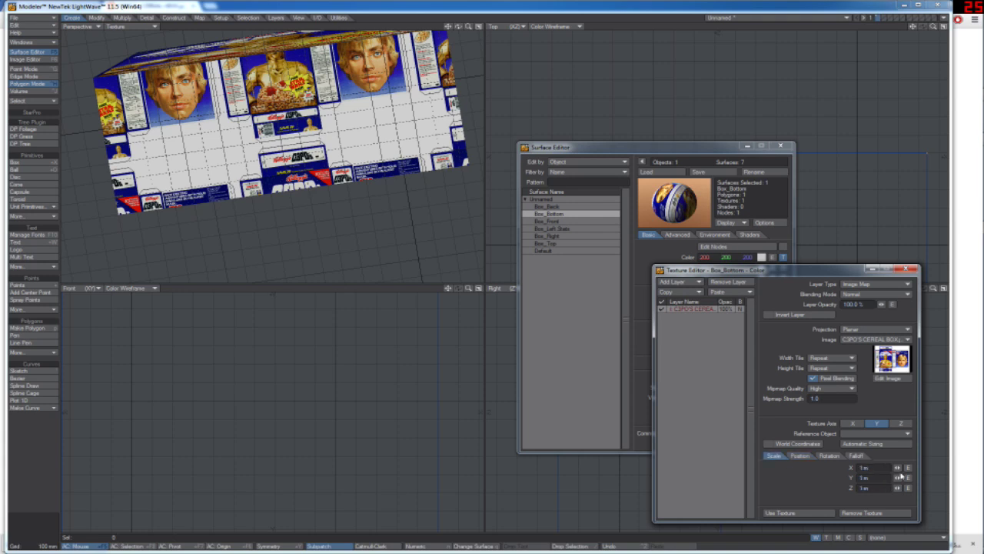
mouse_move(896, 487)
mouse_down()
mouse_move(884, 488)
mouse_move(896, 485)
mouse_up()
click(799, 456)
click(775, 456)
click(800, 455)
drag(896, 488, 897, 483)
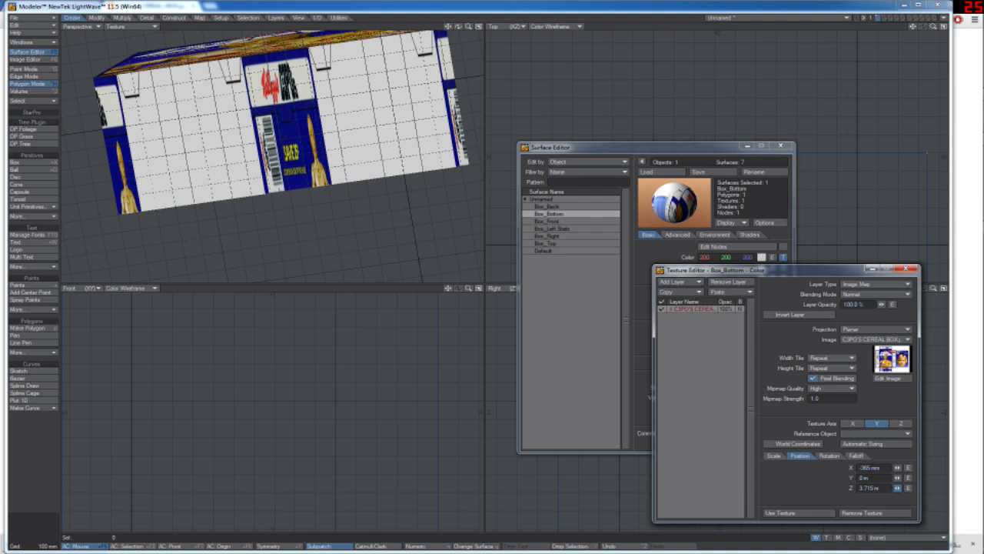
Step: Enlarge the Box_Bottom texture's X scale and move its X position to 5.775 m so the bottom panel spans the face
click(773, 455)
drag(896, 468, 897, 467)
click(799, 455)
click(774, 455)
click(799, 456)
click(773, 456)
click(803, 456)
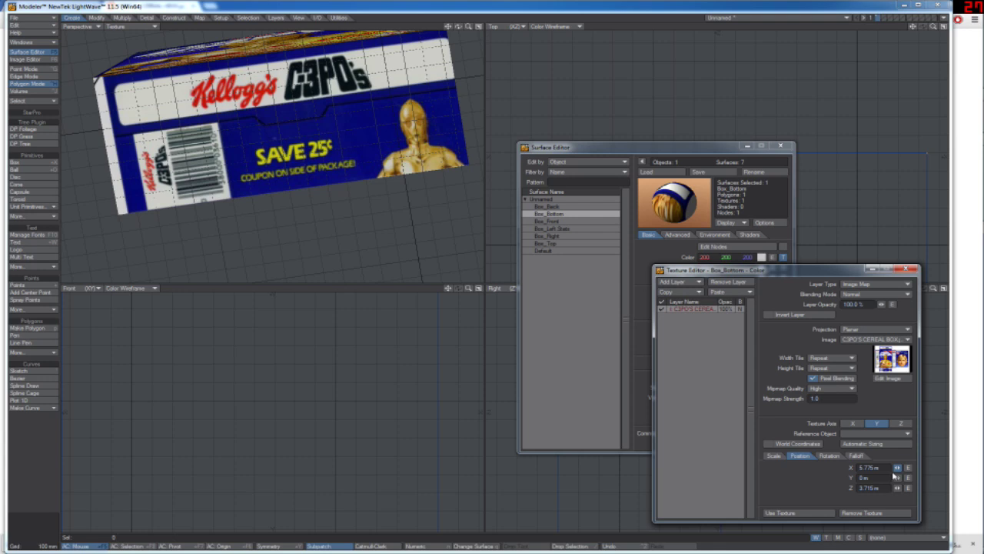
Step: Refine the Box_Bottom texture's X scale to 5.52 m and its X position to about 5.93 m
click(772, 456)
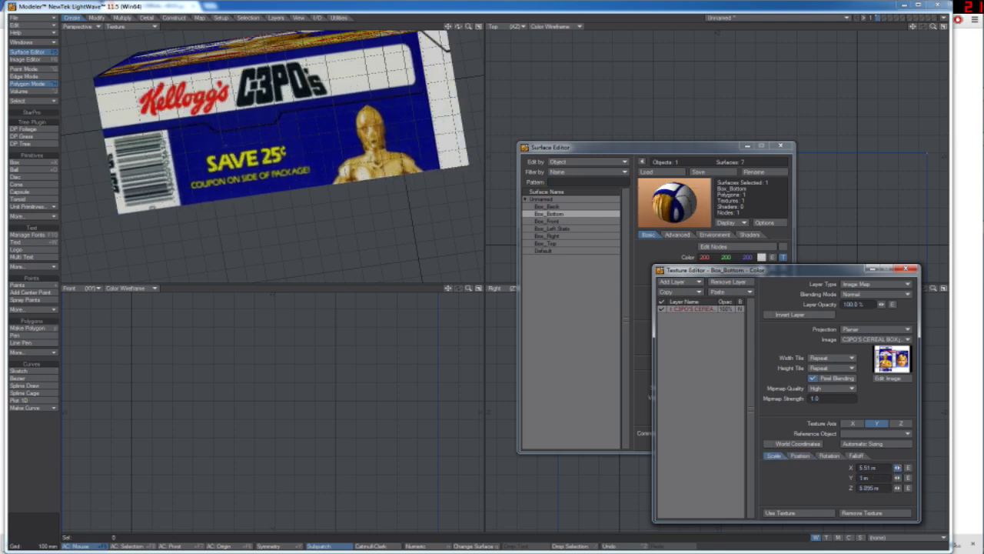
click(800, 456)
drag(896, 467, 896, 467)
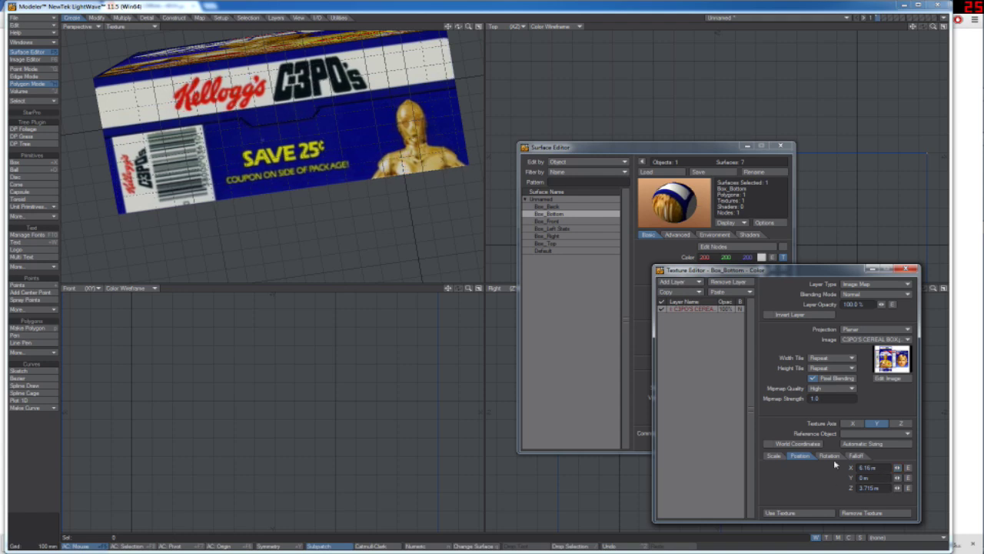
click(774, 456)
drag(897, 467, 884, 467)
click(800, 455)
click(773, 455)
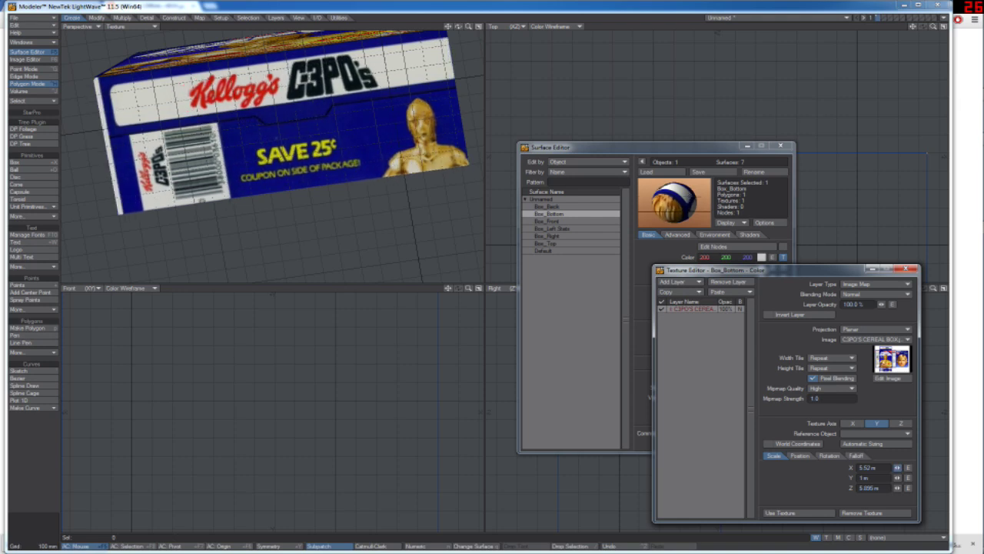
click(800, 455)
drag(895, 466, 896, 468)
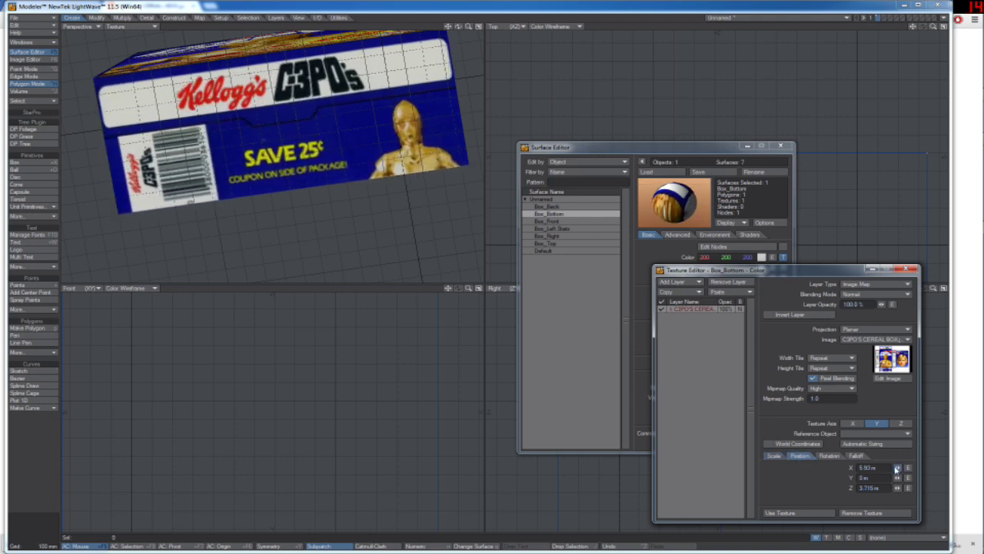
Step: Fine-tune the Box_Bottom texture to an X scale of 5.355 m and an X position of 5.79 m, and apply the texture
click(774, 455)
drag(896, 467, 889, 467)
click(800, 455)
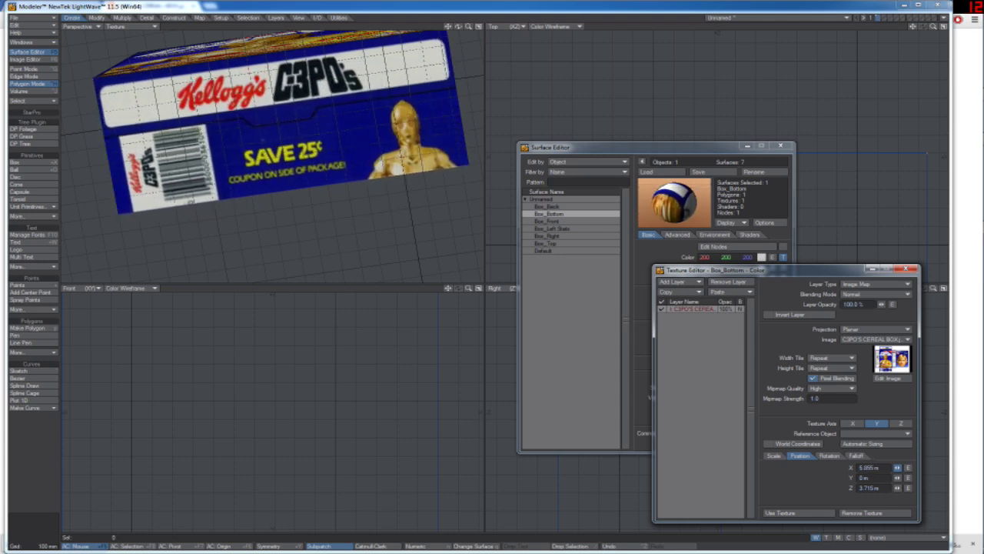
click(774, 455)
mouse_move(898, 467)
mouse_down()
mouse_move(877, 466)
mouse_move(896, 467)
mouse_up()
click(801, 456)
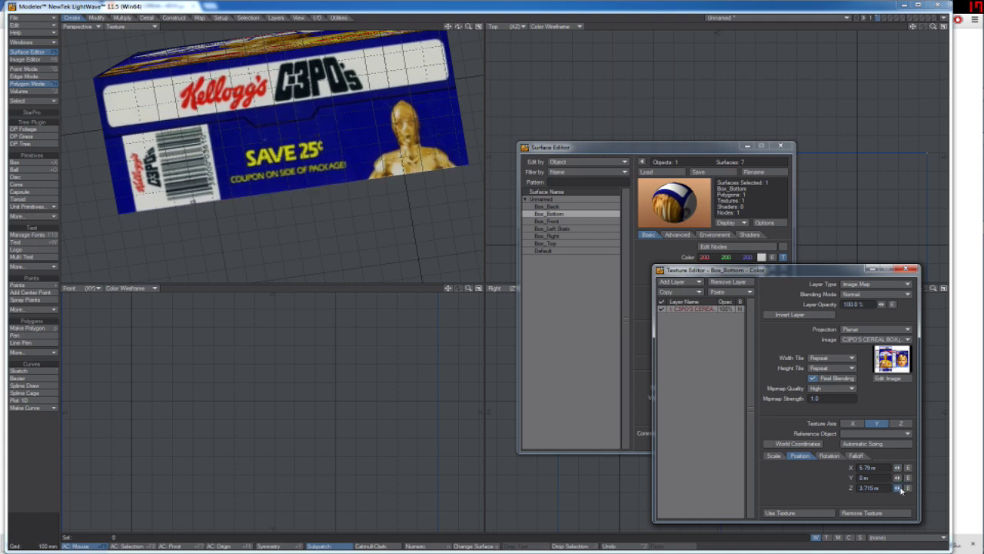
click(776, 457)
drag(897, 489, 917, 488)
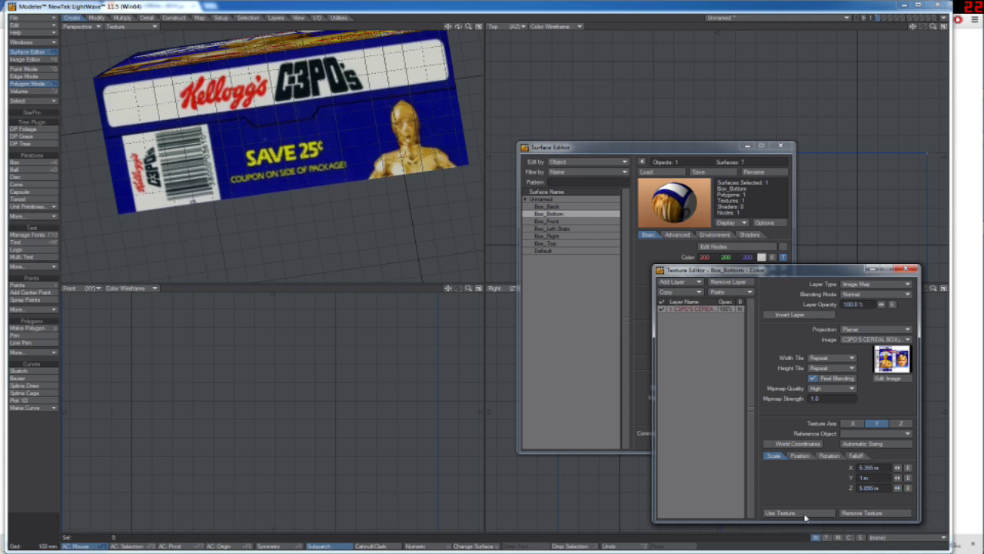
click(803, 512)
Step: Inspect the textured cereal box in the perspective view from the front and from above
mouse_move(458, 26)
mouse_down()
mouse_move(492, 38)
mouse_move(442, 30)
mouse_move(538, 28)
mouse_move(450, 28)
mouse_move(465, 30)
mouse_up()
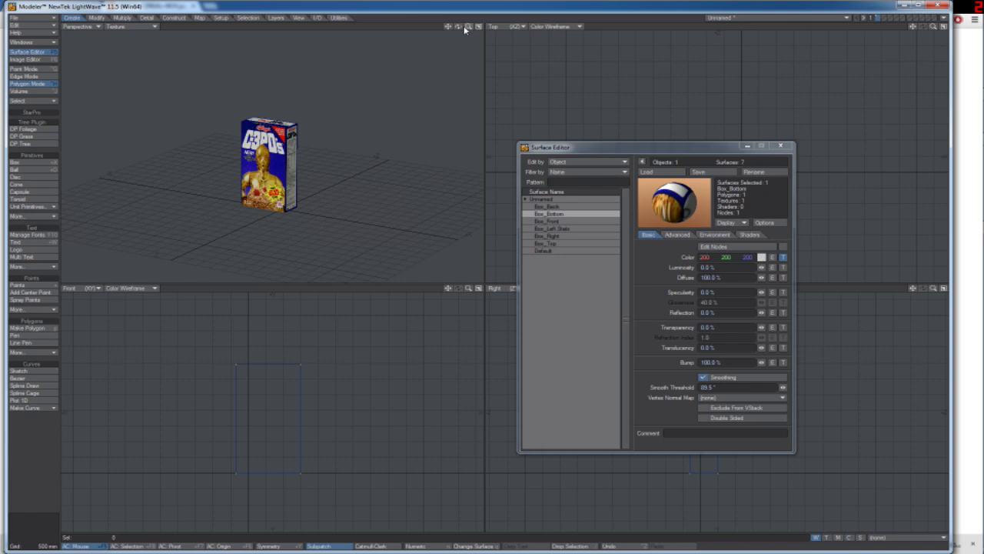
mouse_move(469, 26)
mouse_down()
mouse_move(509, 26)
mouse_move(469, 30)
mouse_up()
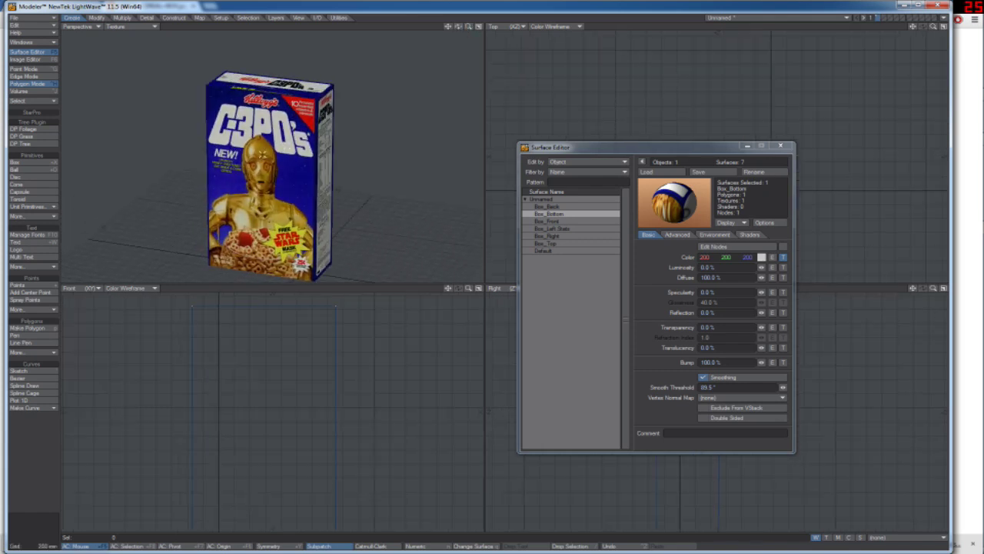
drag(457, 27, 458, 61)
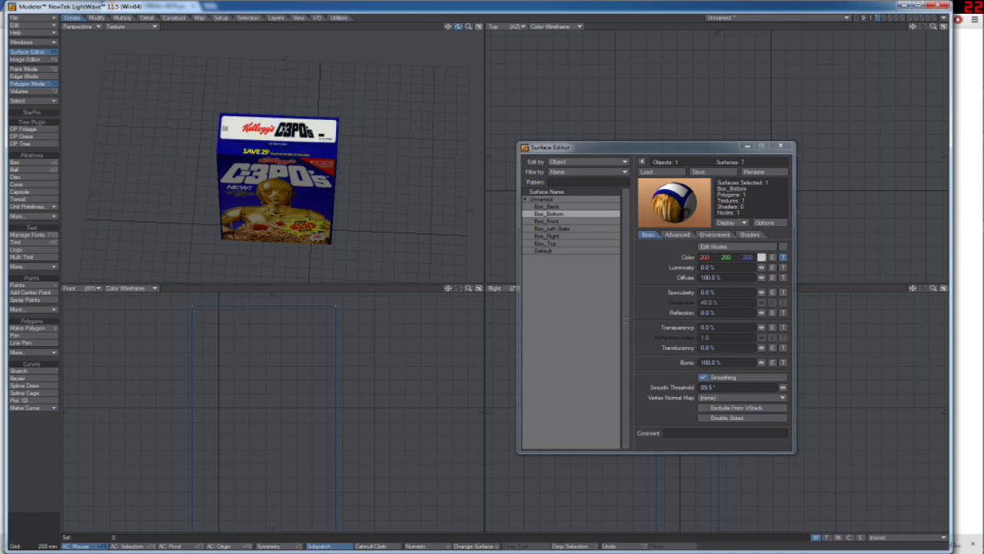
mouse_move(458, 26)
mouse_down()
mouse_move(468, 10)
mouse_move(458, 11)
mouse_up()
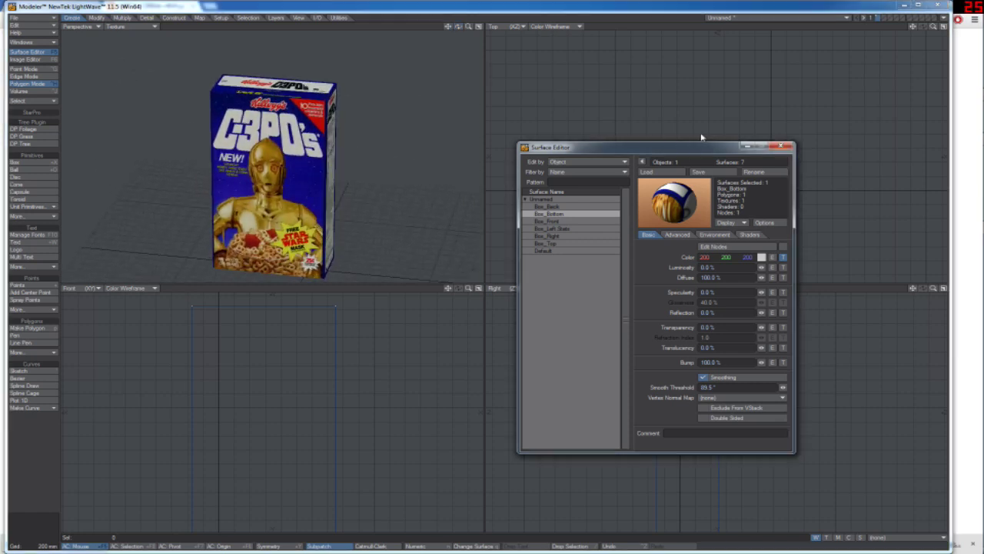
Step: Select the Box_Back surface and close the Surface Editor
drag(696, 147, 740, 95)
click(592, 156)
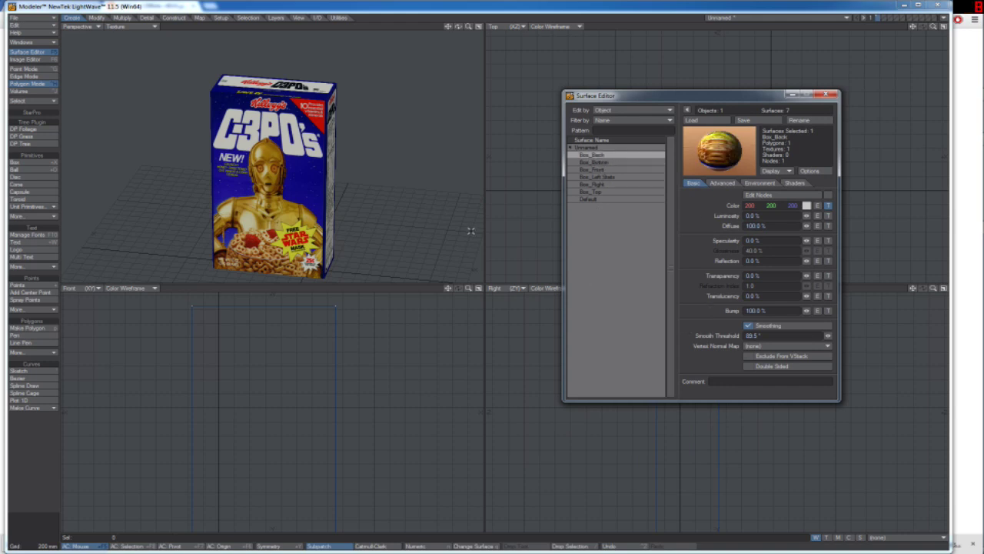
click(313, 152)
click(317, 153)
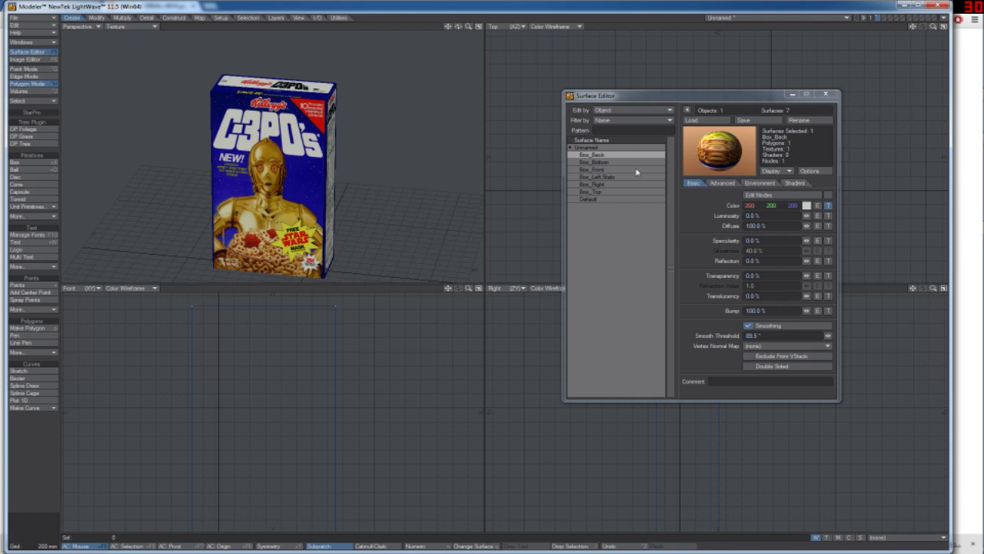
click(826, 93)
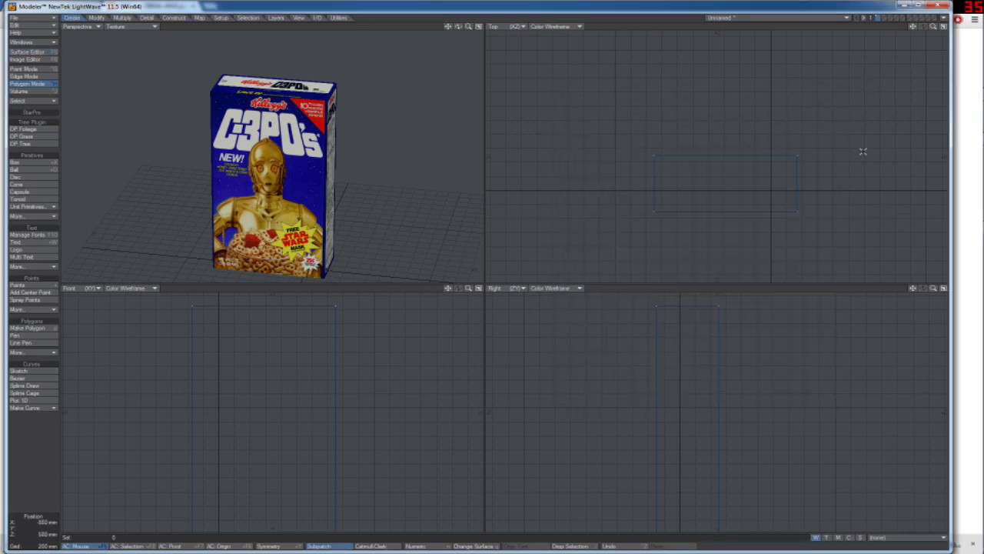
Step: Switch to the browser's flat cereal box image, and minimize the browser window
click(968, 95)
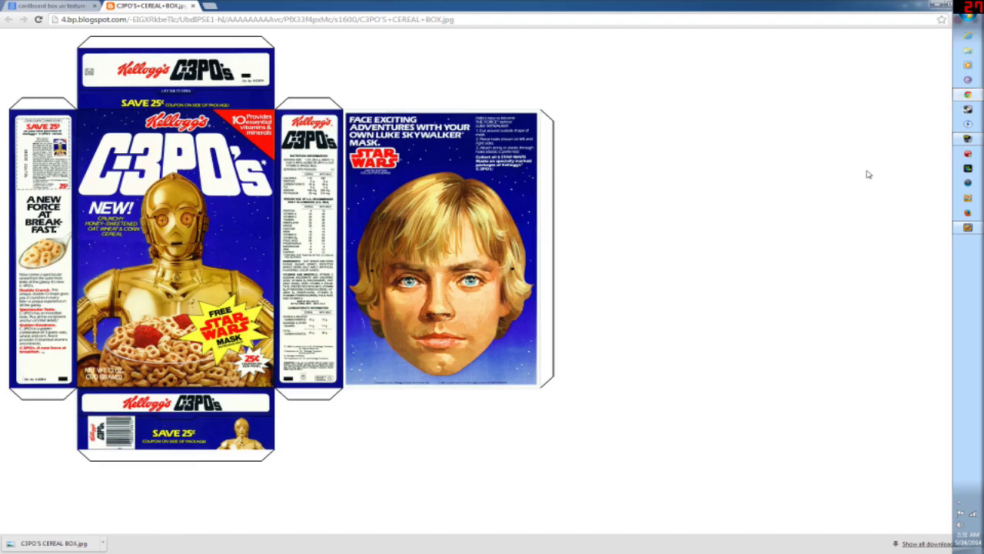
click(932, 5)
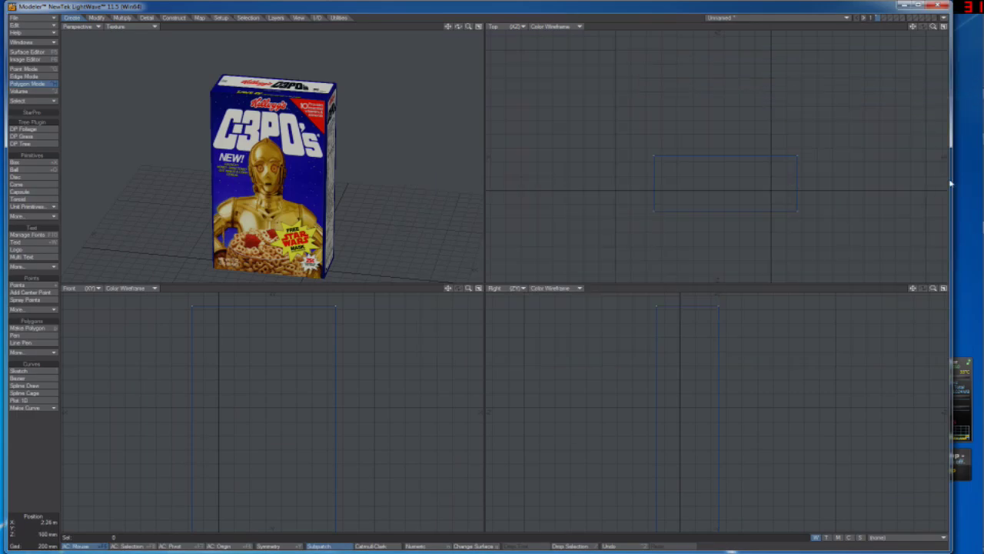
key(super)
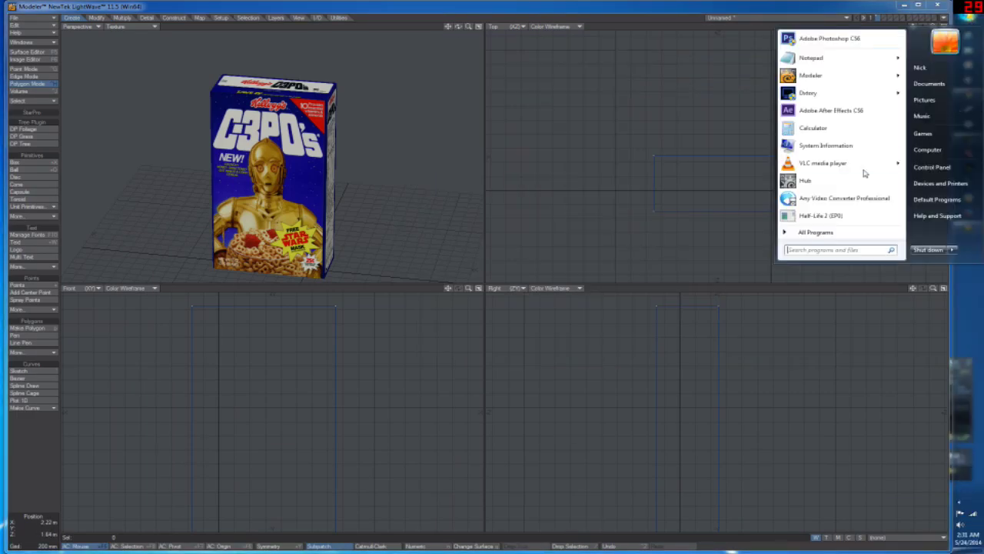
click(854, 250)
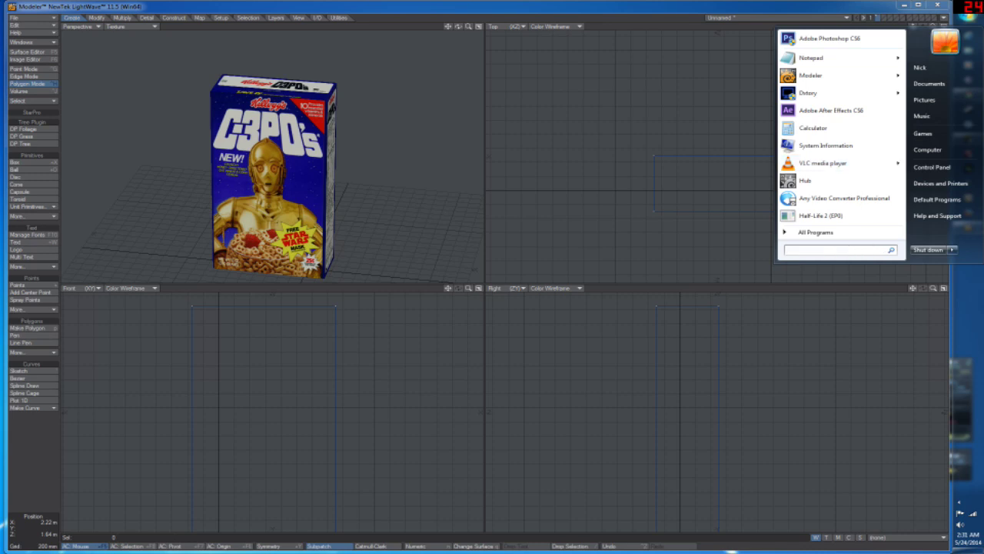
click(819, 289)
Step: Reopen the Surface Editor and review the Box_Back surface's diffuse, specularity and bump settings
mouse_move(457, 27)
mouse_down()
mouse_move(455, 50)
mouse_move(455, 31)
mouse_up()
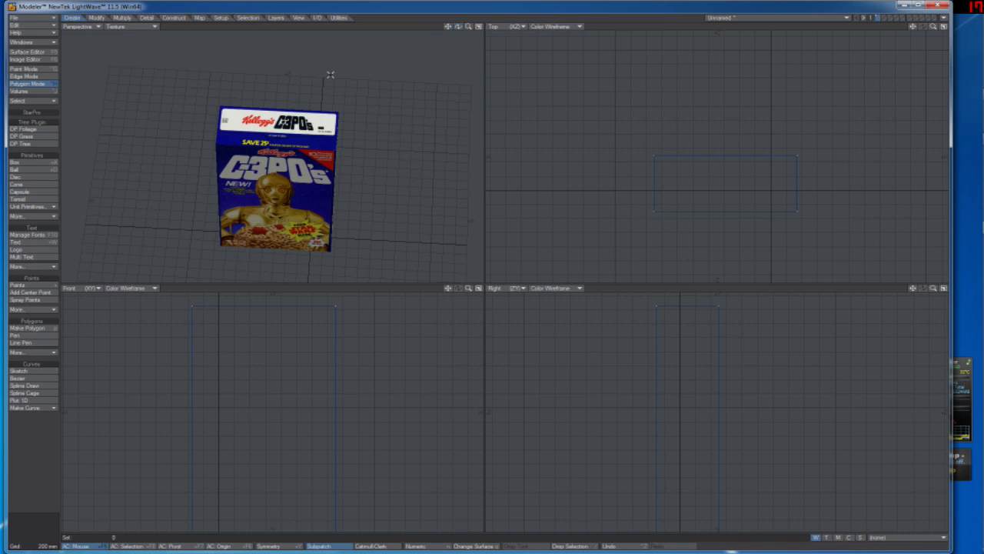
click(54, 76)
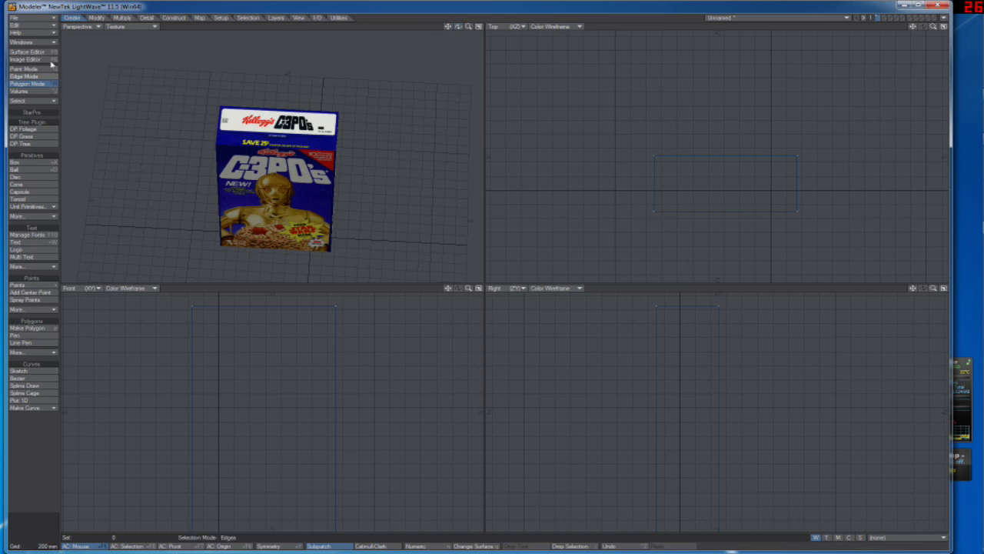
click(51, 51)
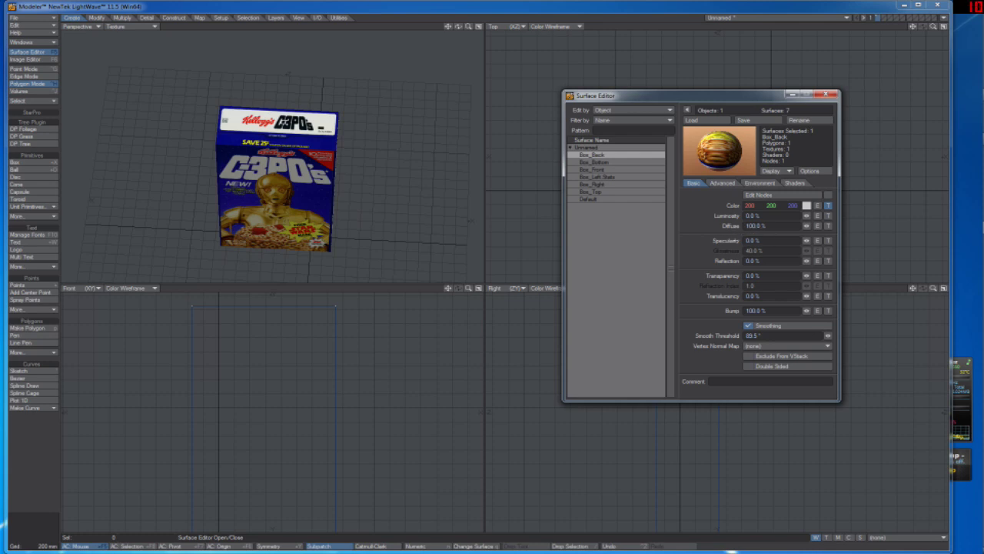
click(773, 226)
click(772, 226)
drag(769, 226, 805, 223)
key(Tab)
click(763, 241)
click(760, 311)
mouse_move(983, 109)
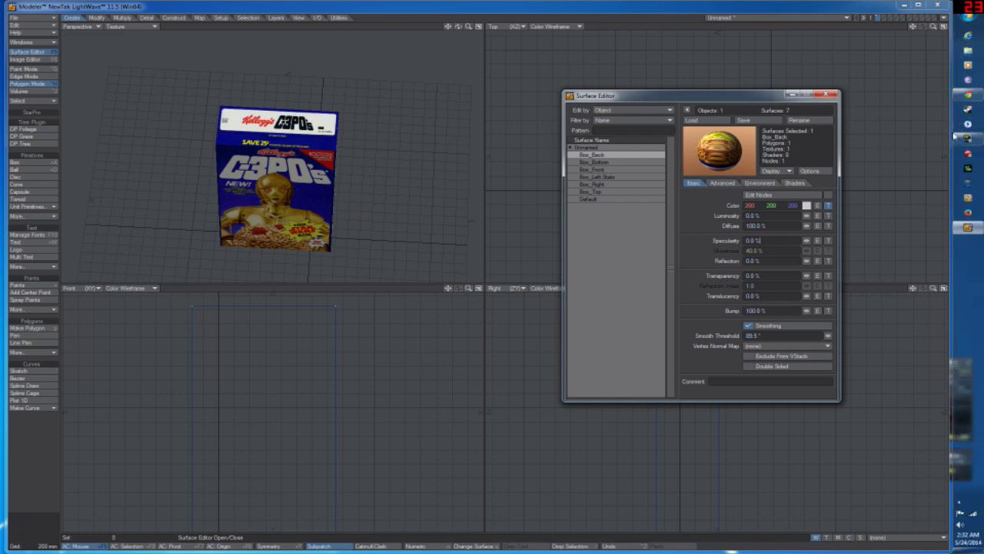
Step: Switch to Adobe Photoshop CS6 by launching it alongside the modelling program
click(968, 37)
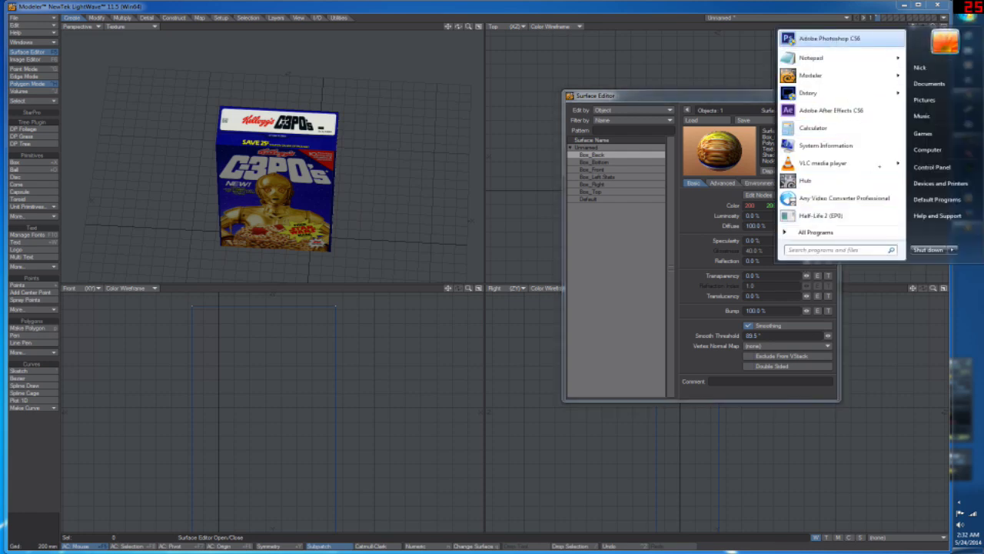
click(829, 39)
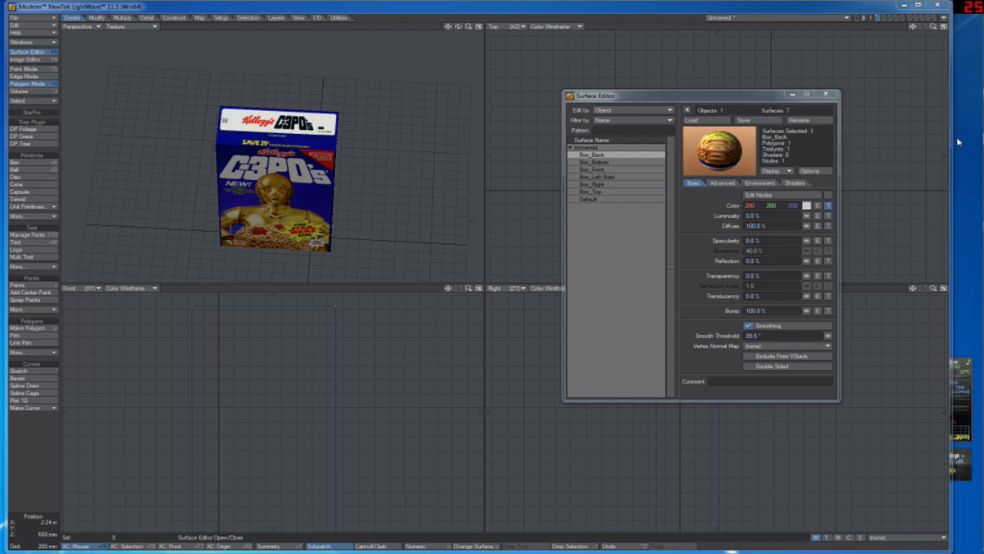
click(974, 40)
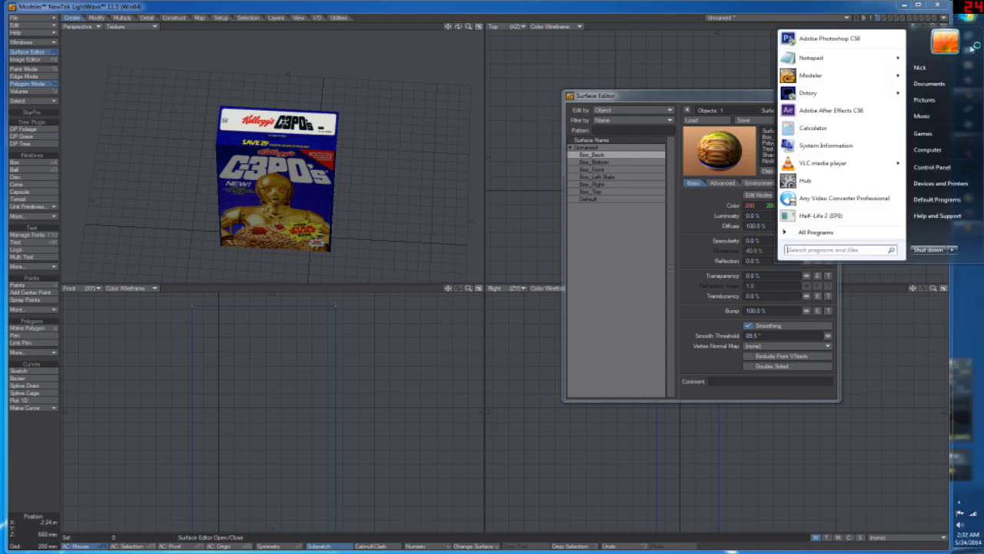
click(855, 43)
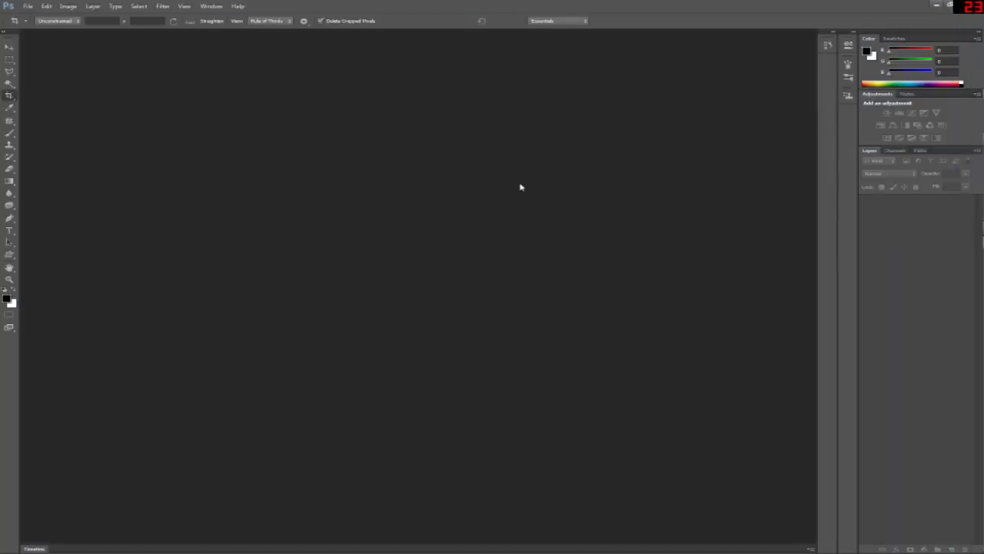
Step: Open the C3PO'S CEREAL BOX.jpg image from the Desktop
click(28, 6)
click(47, 23)
click(373, 183)
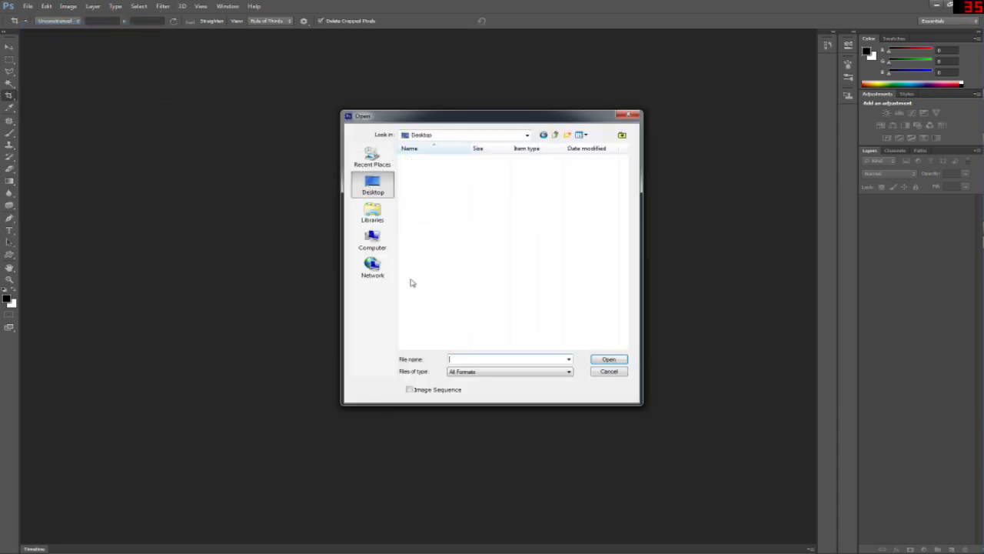
double_click(436, 211)
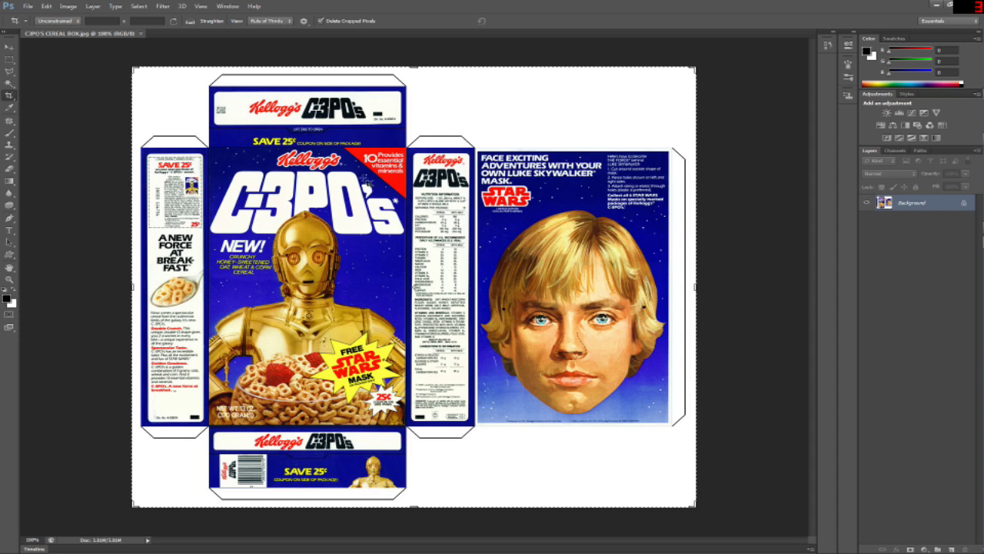
Step: Convert the cereal box image to grayscale with the Black & White adjustment, using the Default preset
click(68, 6)
mouse_move(154, 29)
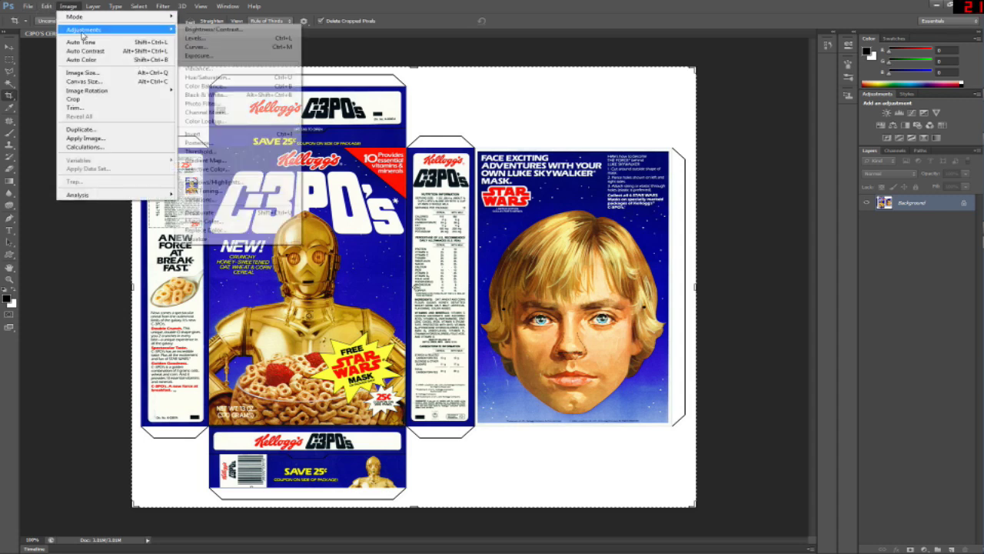
click(222, 97)
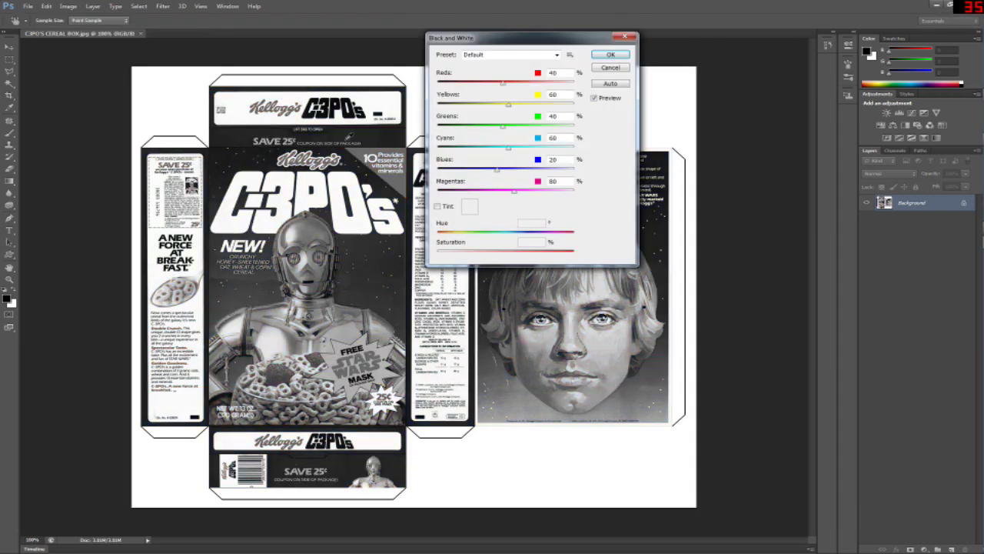
click(609, 54)
key(c)
Step: Apply a Brightness/Contrast adjustment to the grayscale box image, with brightness 17 and strongly increased contrast
click(69, 6)
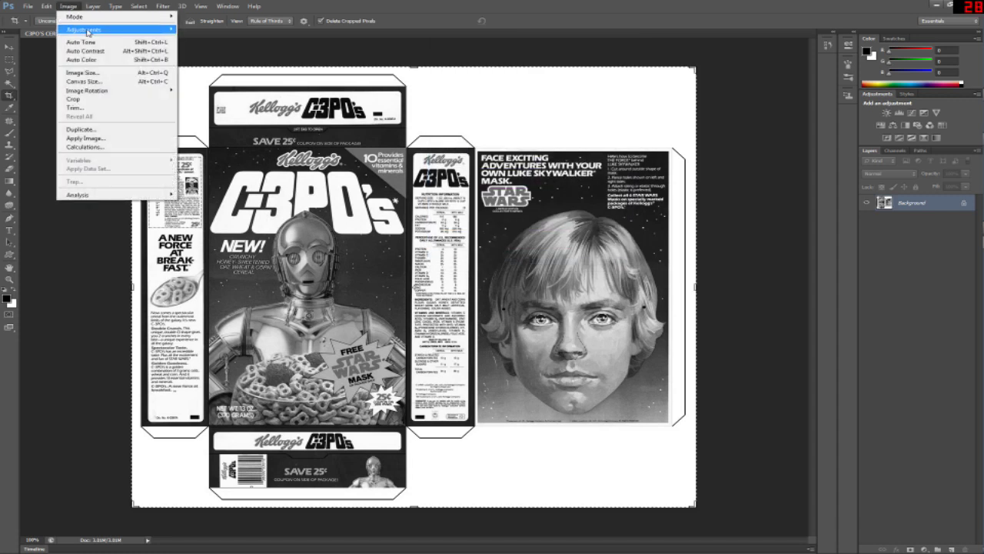
mouse_move(90, 33)
click(213, 29)
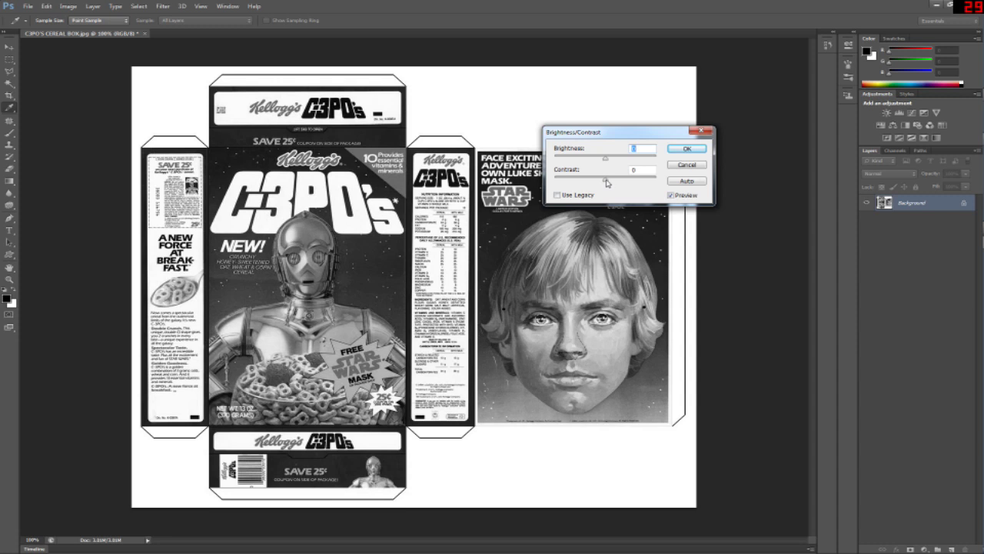
drag(608, 182, 628, 182)
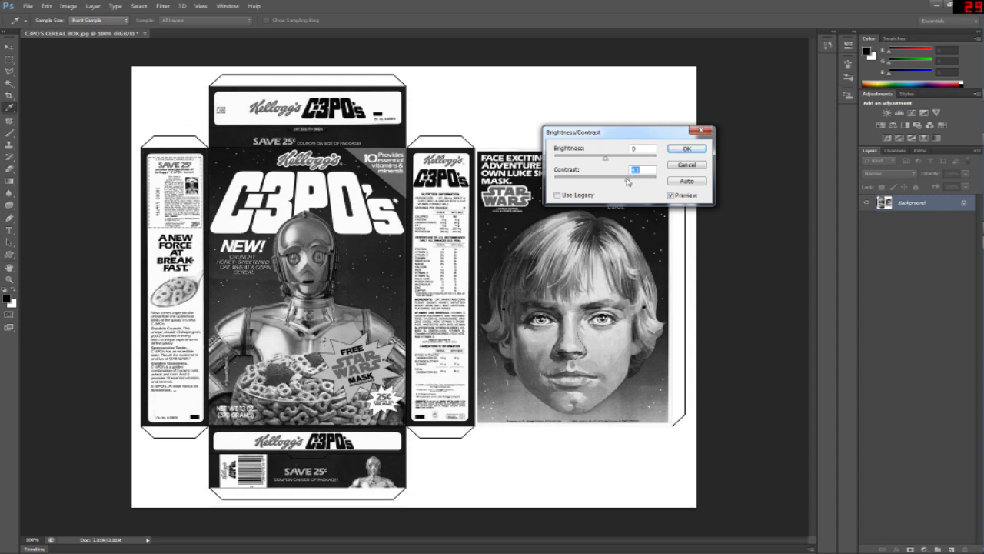
mouse_move(627, 183)
mouse_down()
mouse_move(611, 183)
mouse_move(629, 183)
mouse_up()
drag(606, 159, 613, 160)
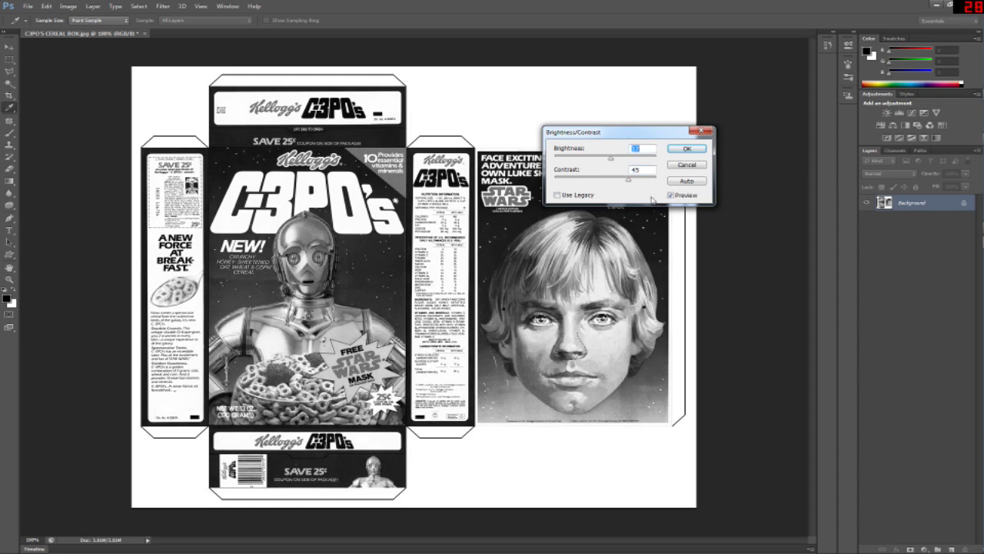
drag(628, 179, 638, 183)
click(687, 148)
key(c)
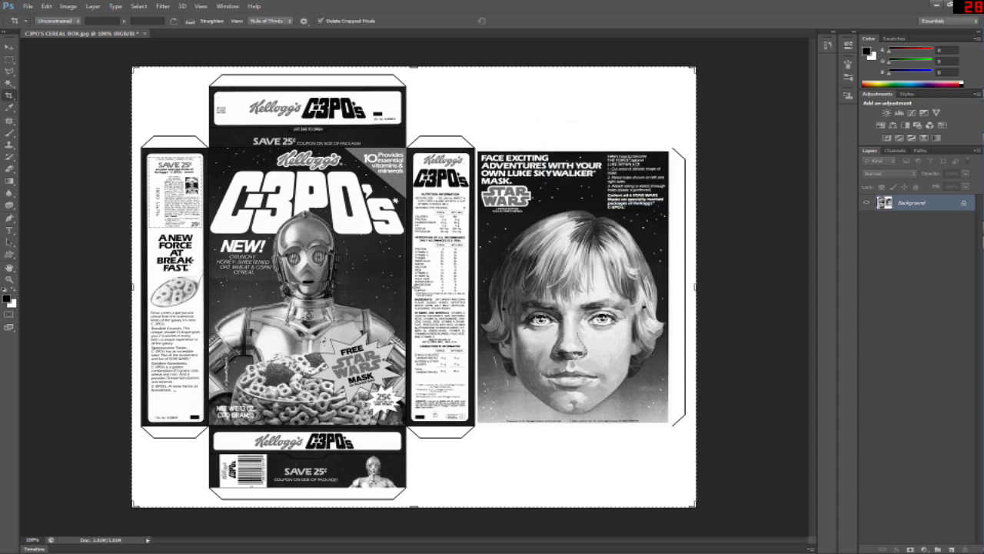
Step: Save the grayscale image to the Desktop as a separate JPEG named C3PO'S CEREAL BOXBW.jpg
click(28, 6)
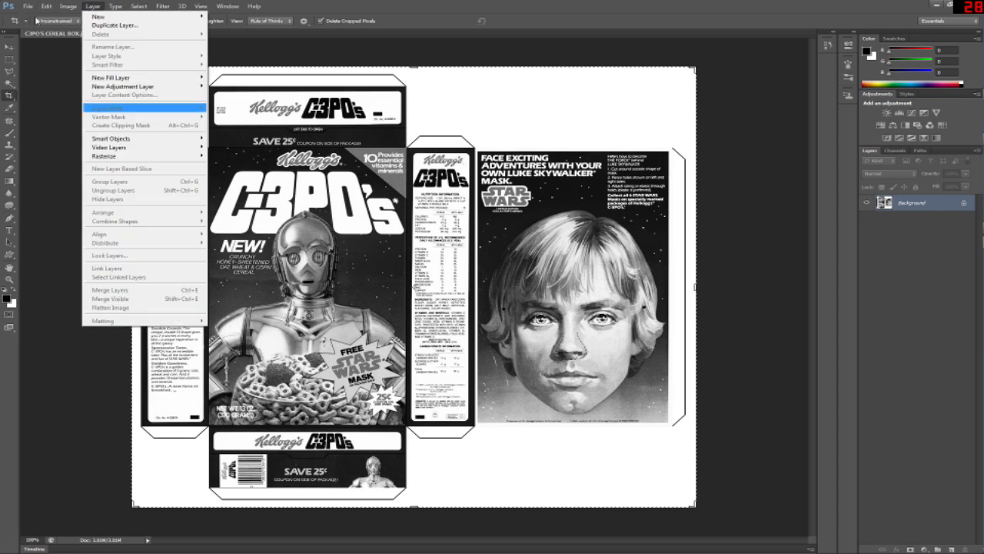
click(46, 117)
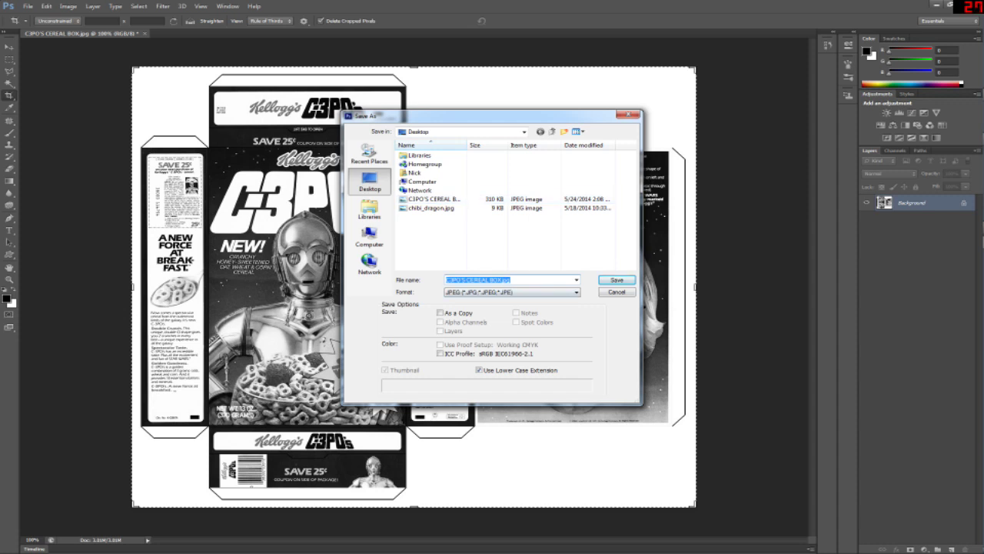
click(540, 281)
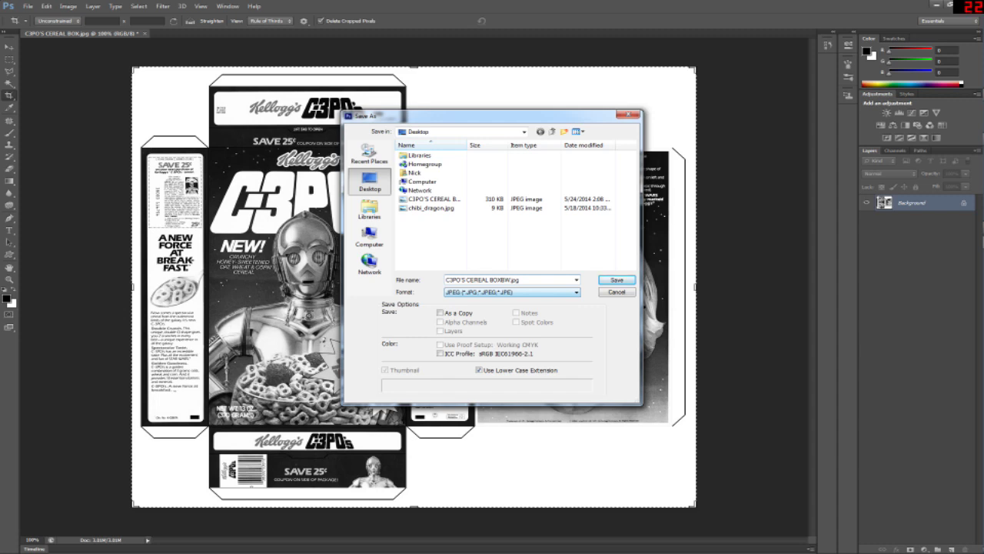
text(_)
key(Return)
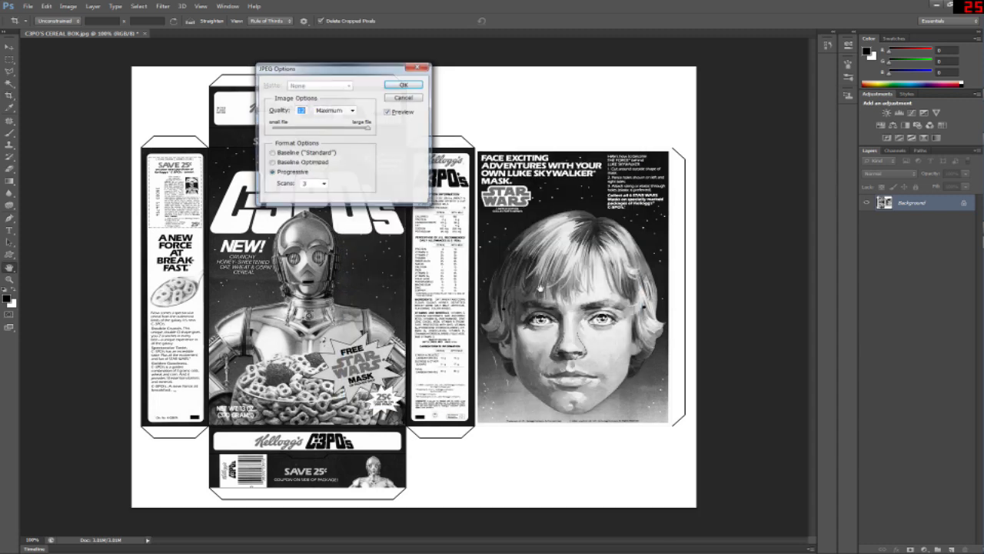
Step: Save the black-and-white box image as C3PO'S CEREAL BOX_BW.jpg at quality 12 in progressive format, and switch to LightWave Modeler
click(403, 84)
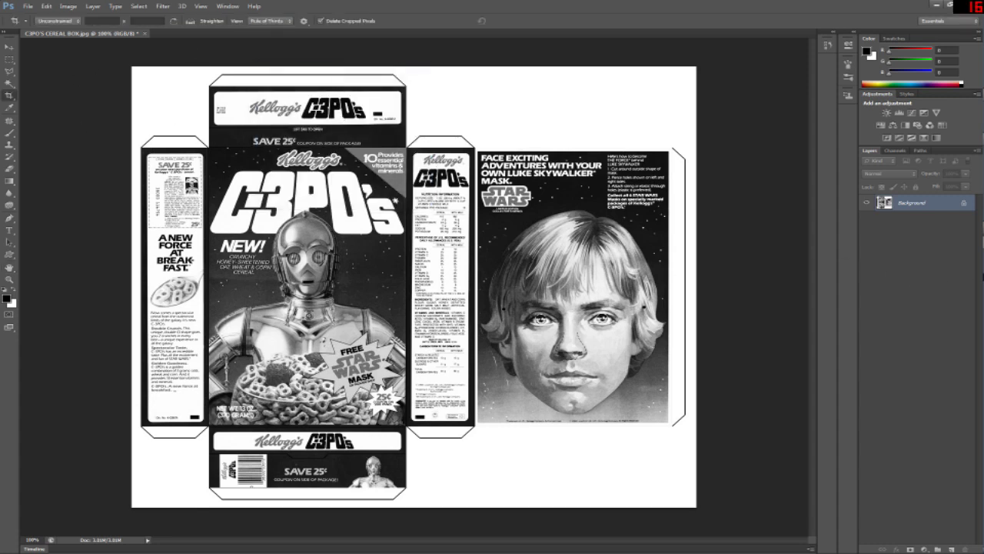
right_click(967, 242)
click(892, 249)
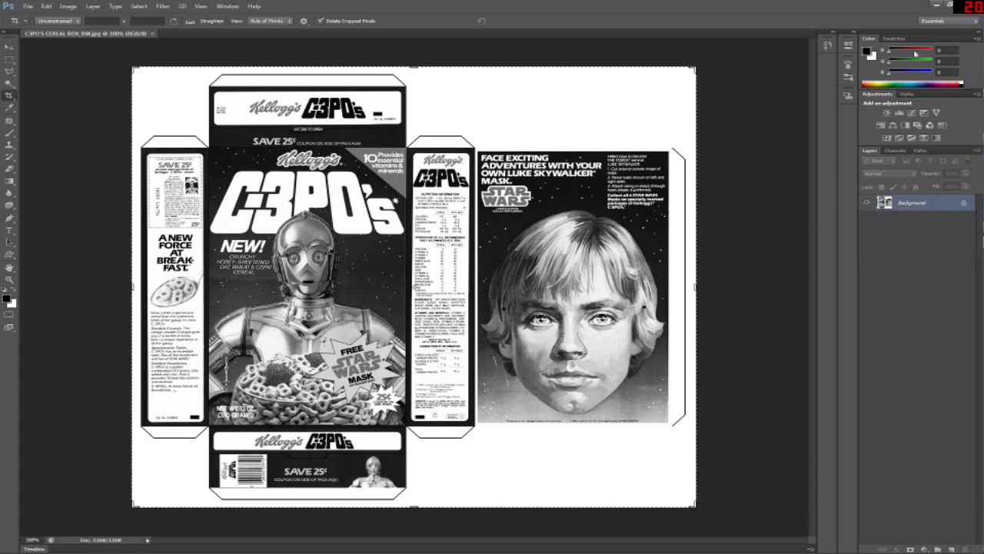
click(938, 8)
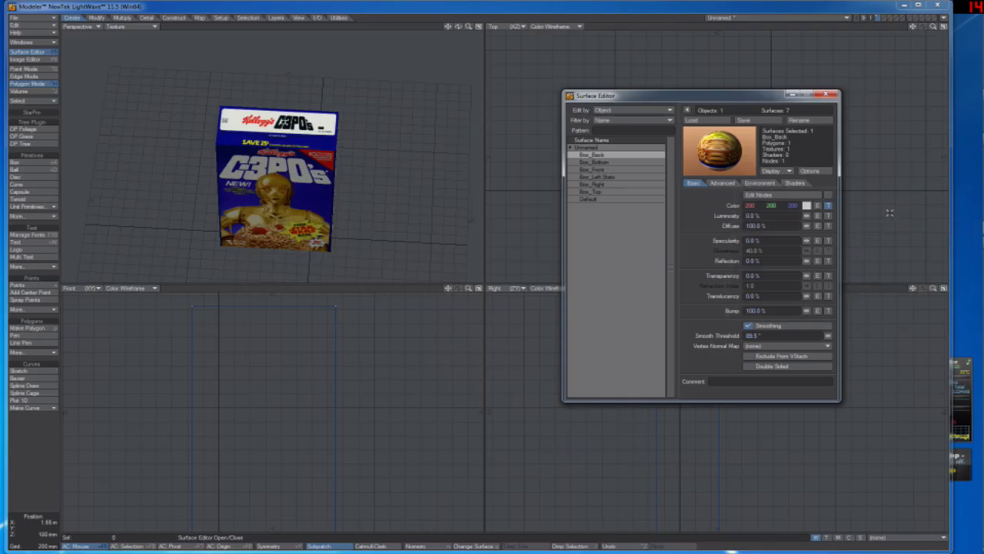
right_click(967, 241)
click(903, 238)
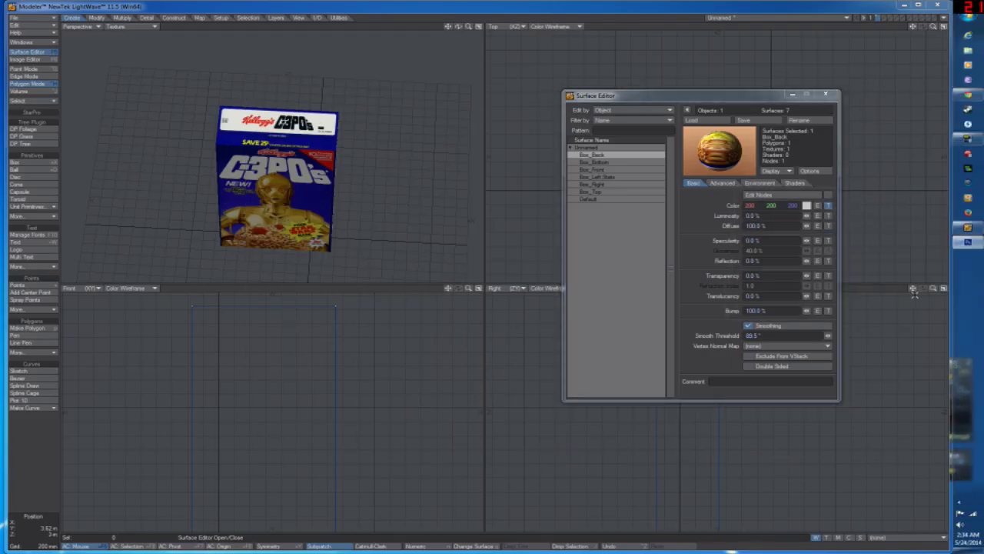
Step: Copy the image map layer from the Box_Front surface's color texture
drag(652, 98, 666, 60)
mouse_move(458, 26)
mouse_down()
mouse_move(484, 41)
mouse_move(465, 27)
mouse_up()
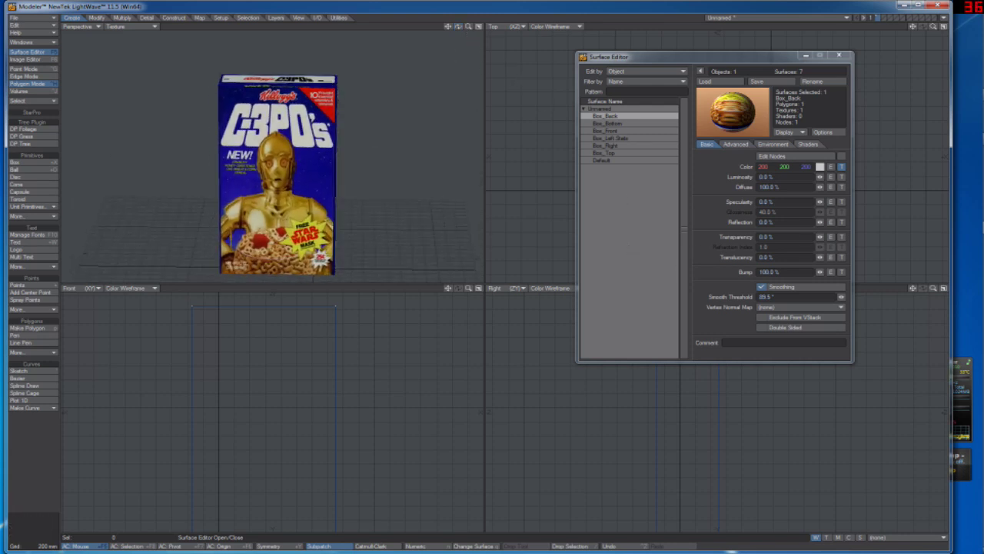
click(605, 120)
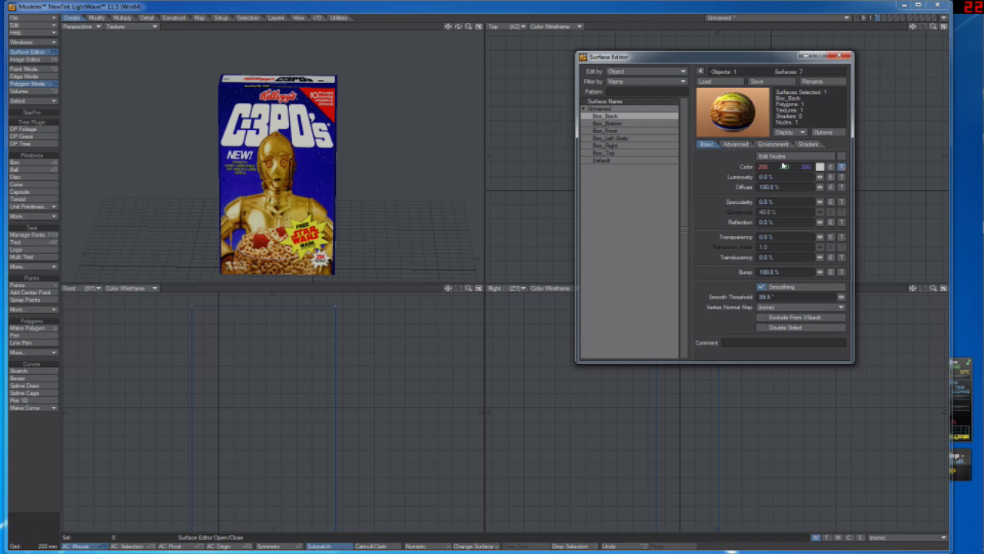
click(618, 123)
click(622, 131)
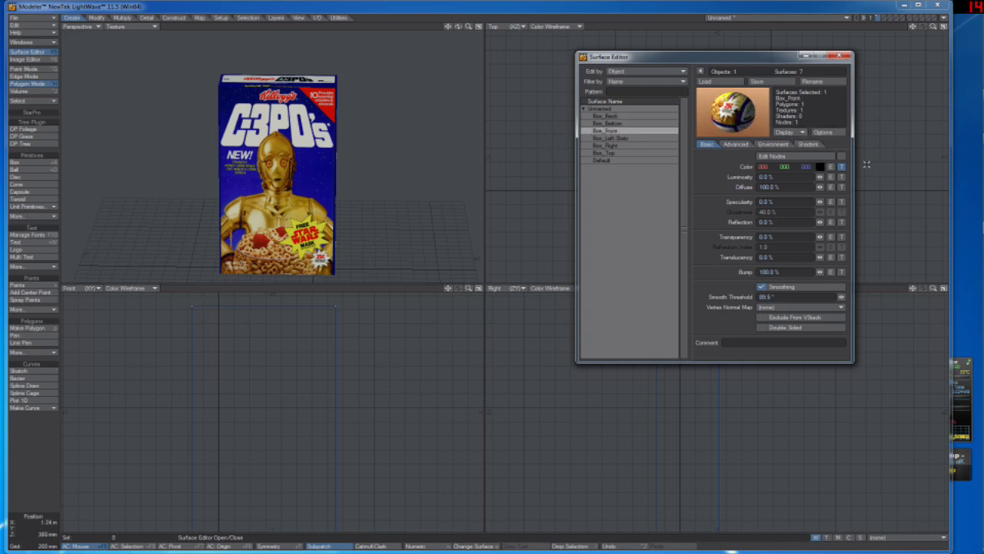
click(841, 167)
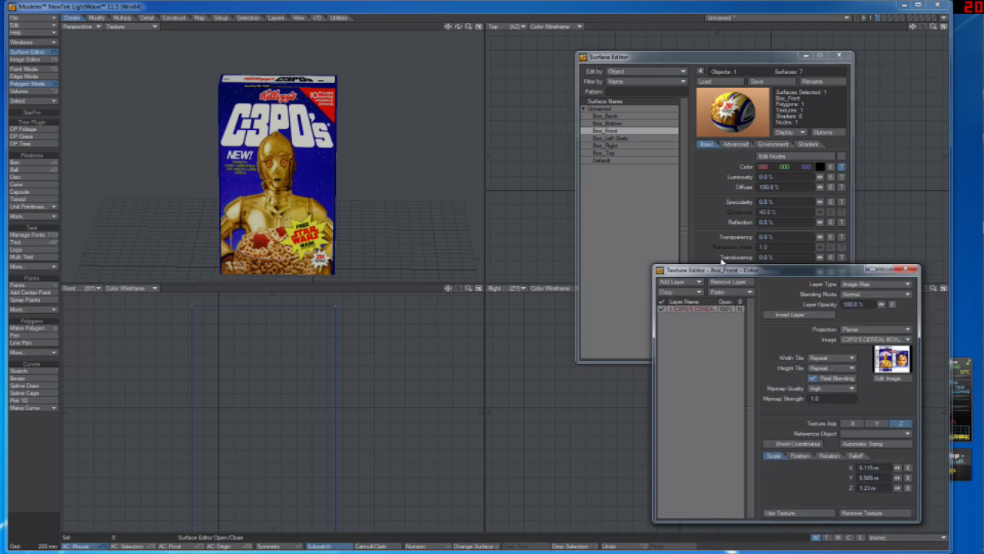
drag(708, 274, 715, 226)
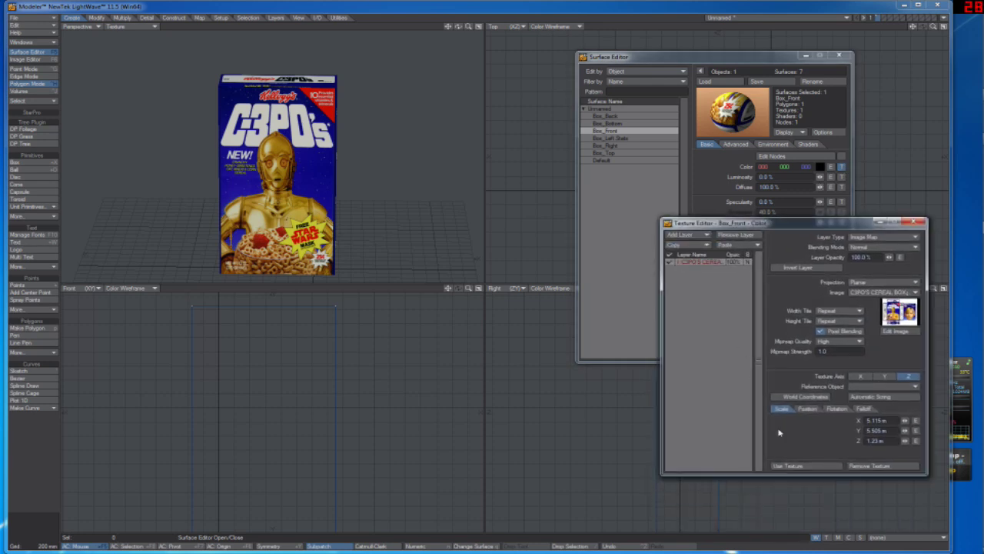
click(795, 466)
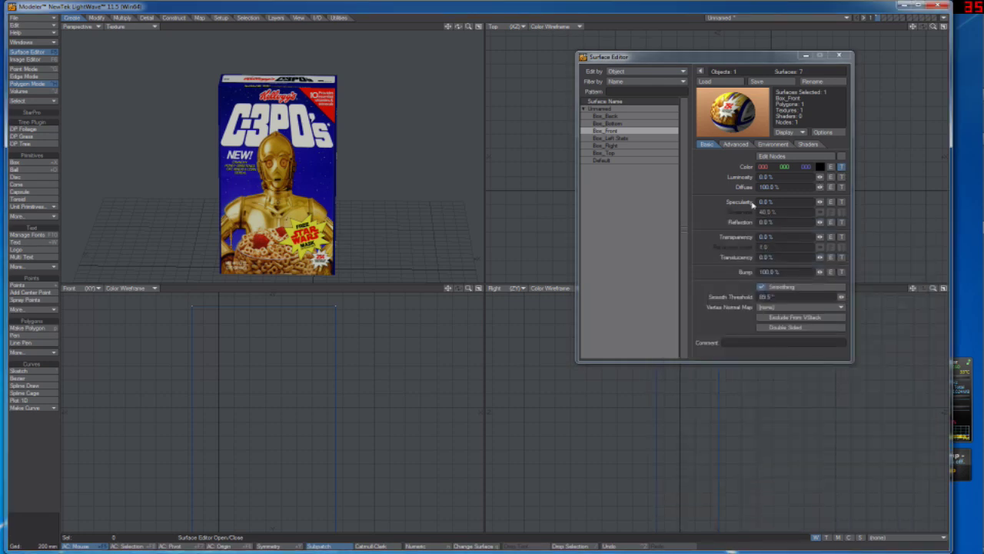
Step: Paste the copied layer into Box_Front's specularity texture and replace its image with C3PO'S CEREAL BOX_BW.jpg
click(842, 202)
click(735, 246)
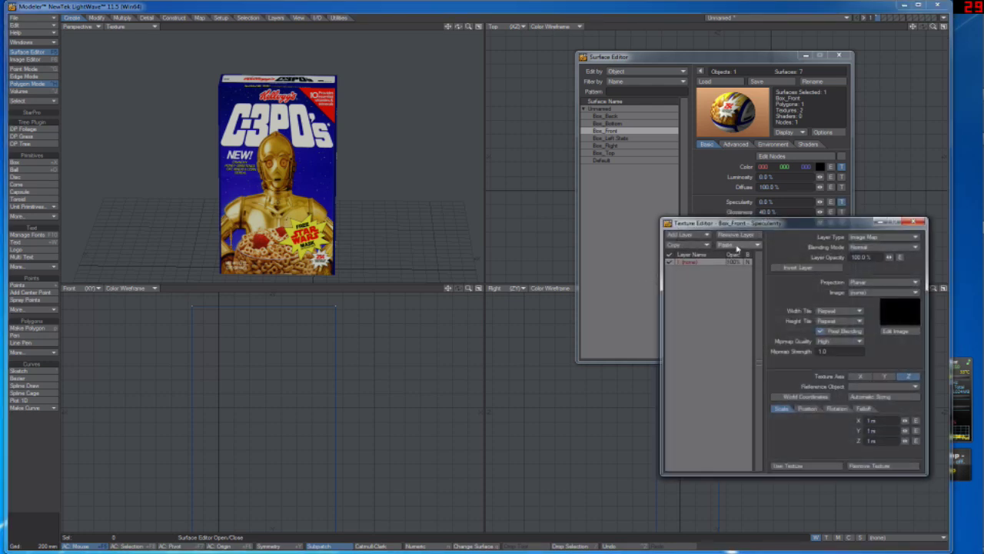
click(736, 248)
click(876, 293)
click(871, 305)
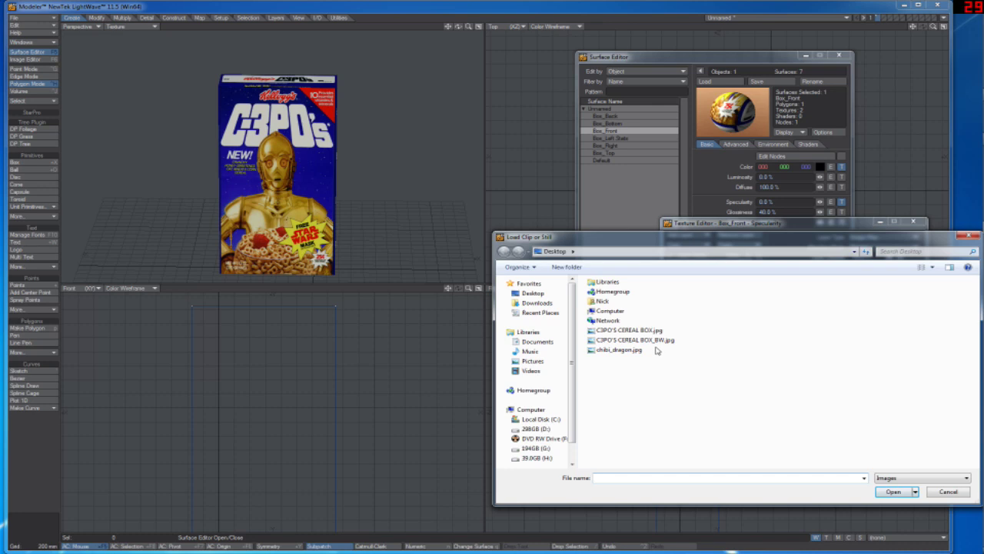
double_click(646, 345)
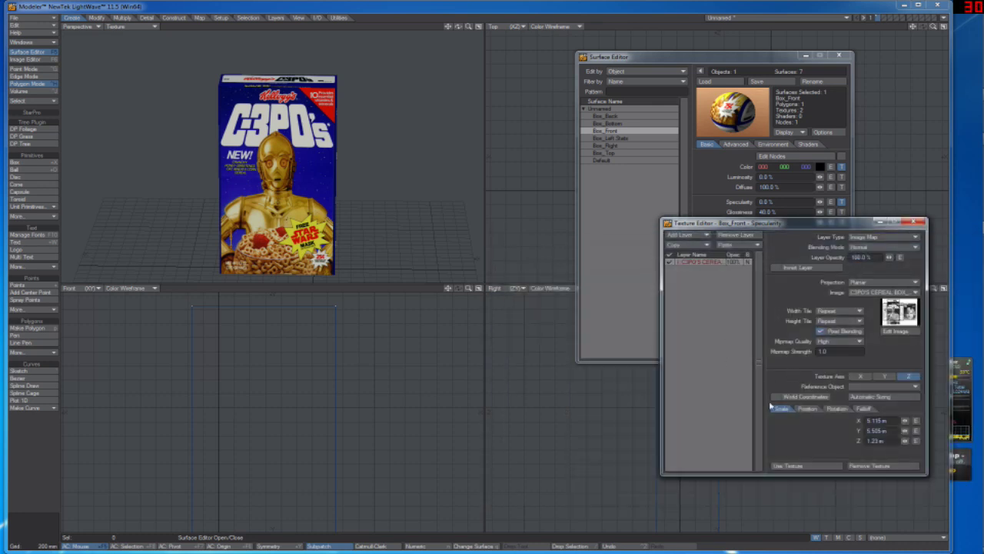
click(796, 462)
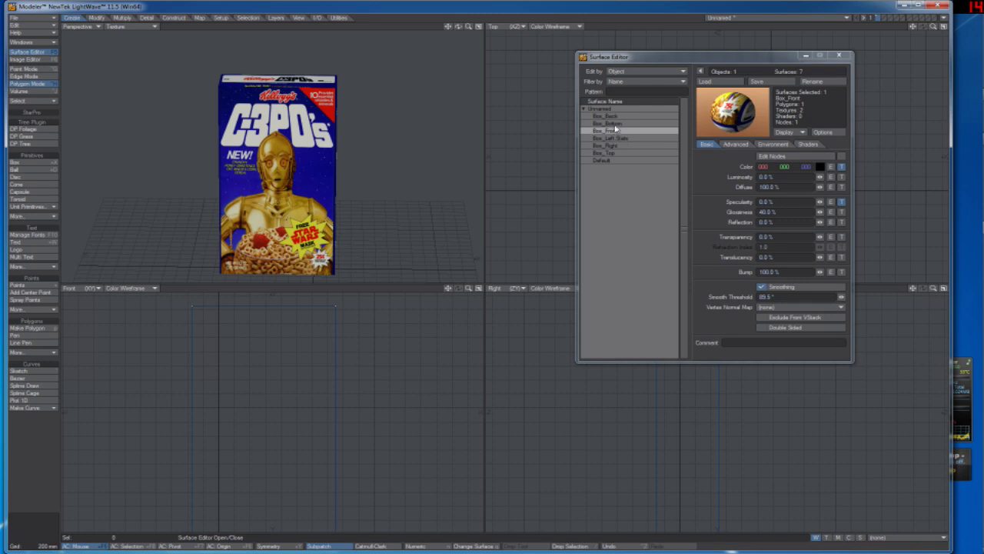
Step: Copy Box_Back's color texture layer into its specularity texture and set the image to the black-and-white cereal box
click(605, 115)
click(842, 167)
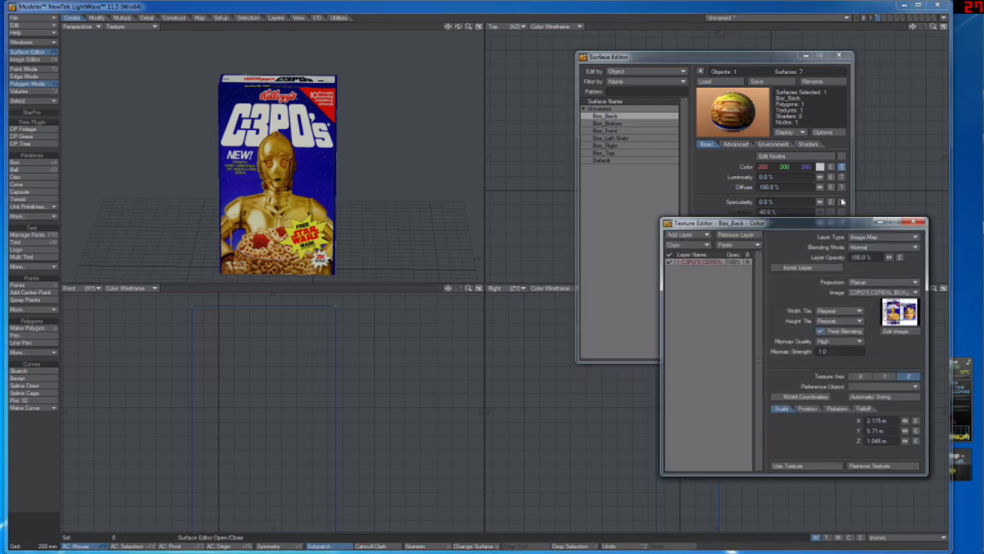
click(801, 464)
click(841, 202)
click(726, 245)
click(732, 244)
click(853, 294)
click(860, 300)
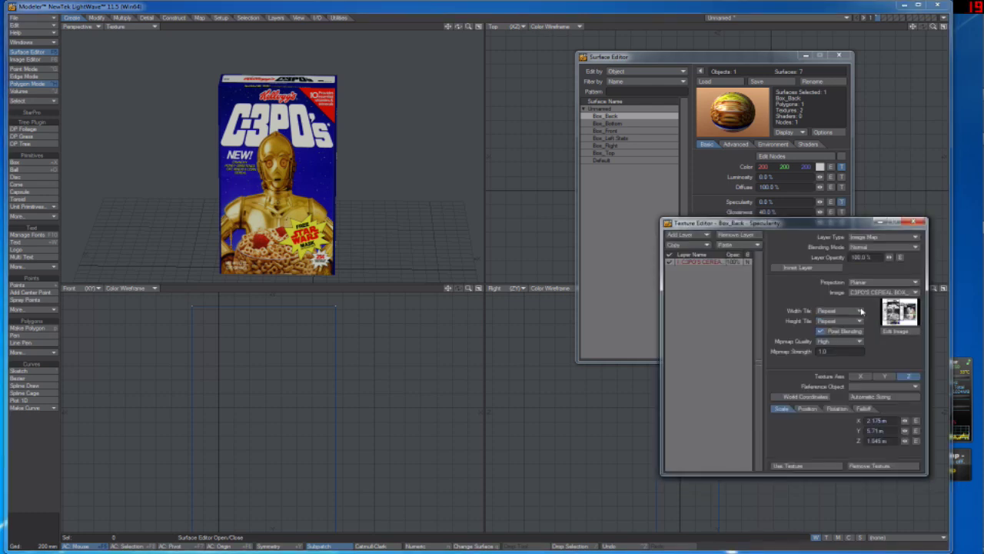
click(828, 465)
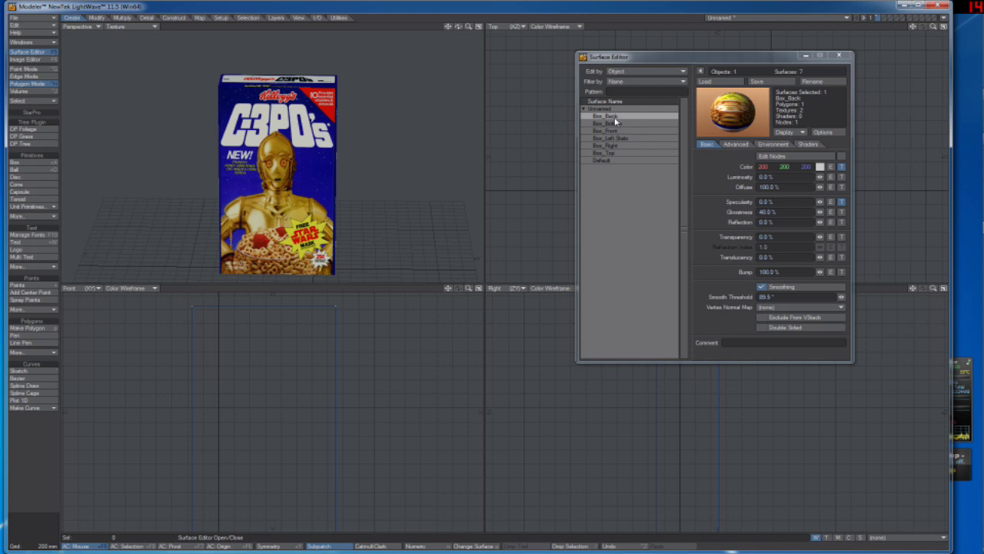
Step: Check the Box_Front surface's color and specularity texture layers and their assigned images
click(630, 132)
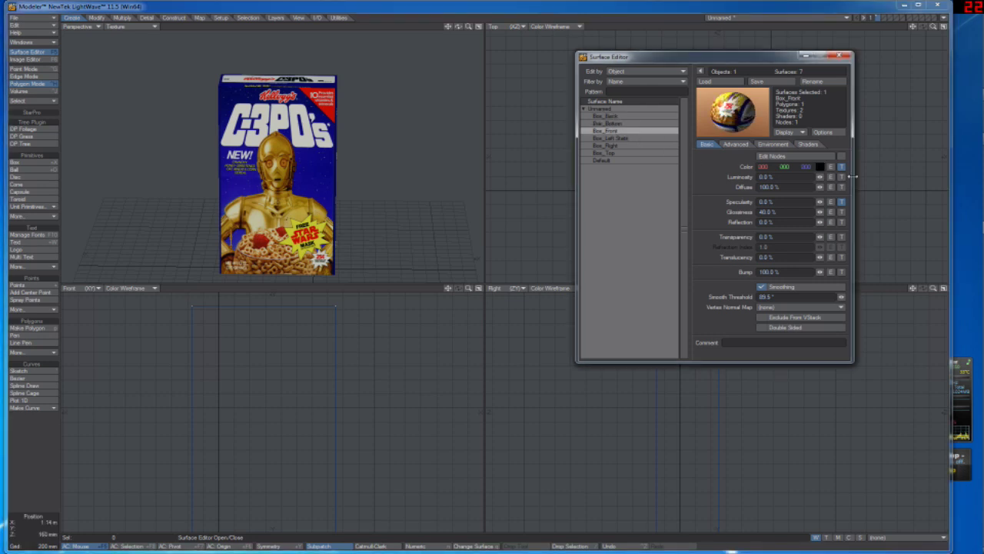
click(841, 166)
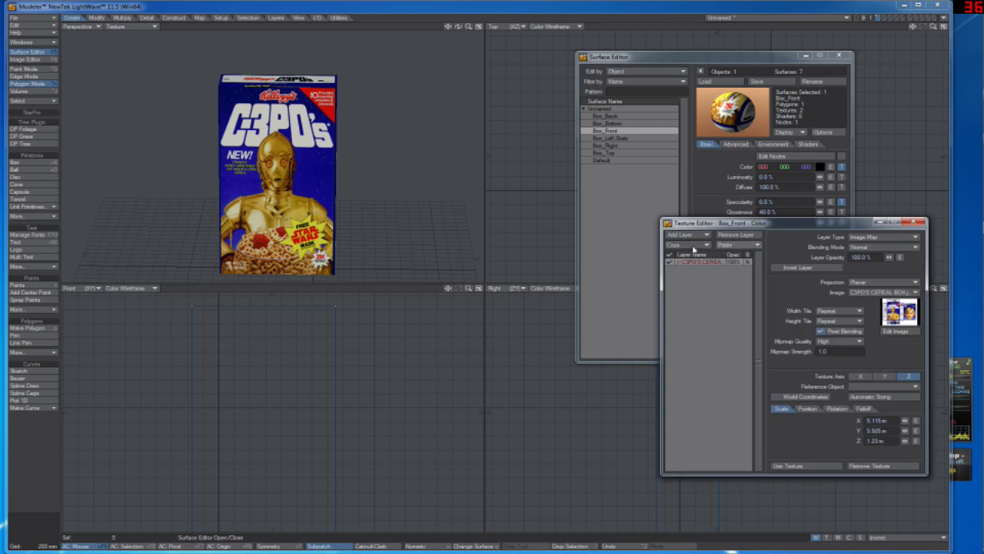
click(820, 466)
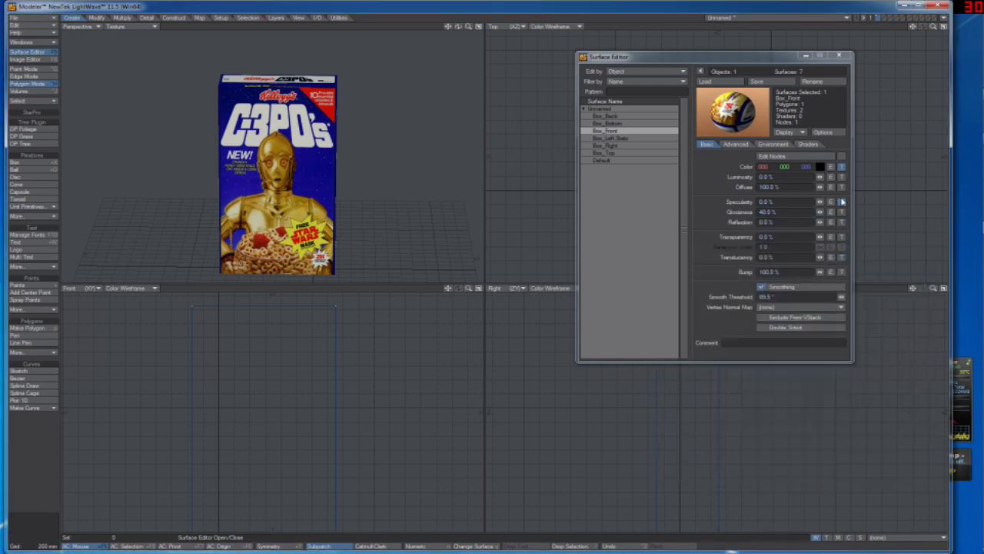
click(841, 201)
click(865, 296)
click(865, 296)
click(800, 465)
Step: Check the Box_Back surface's specularity and color texture layers, including the color layer's position and rotation values
click(610, 115)
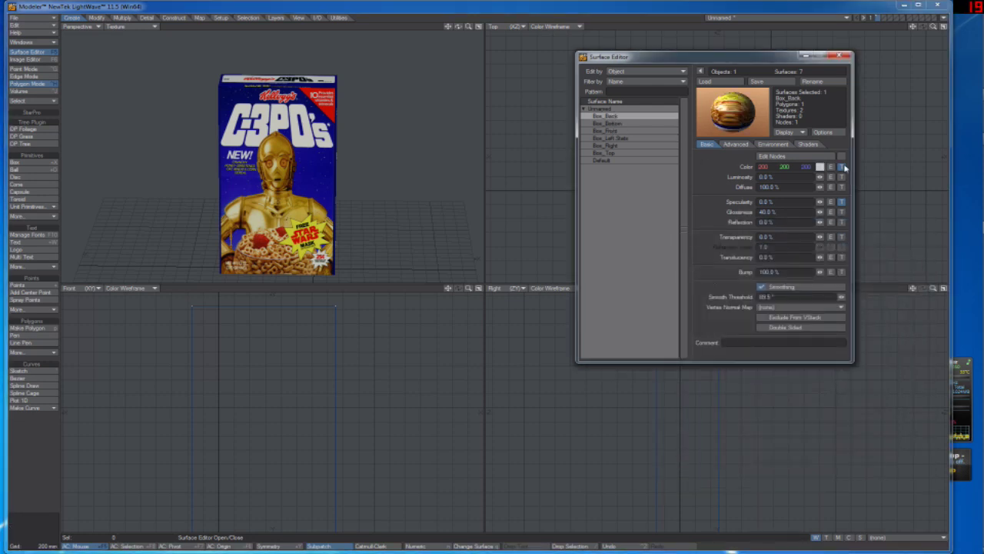
click(842, 201)
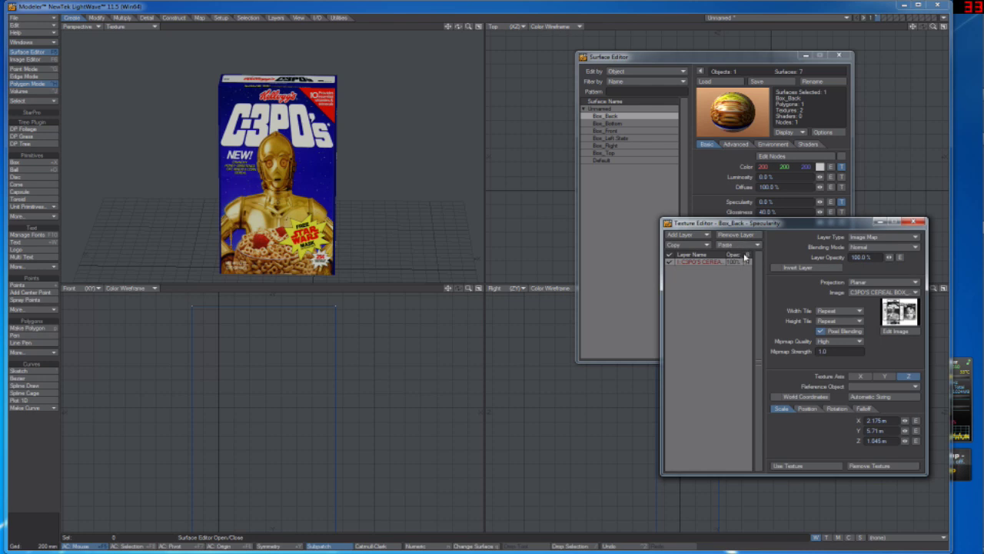
click(793, 465)
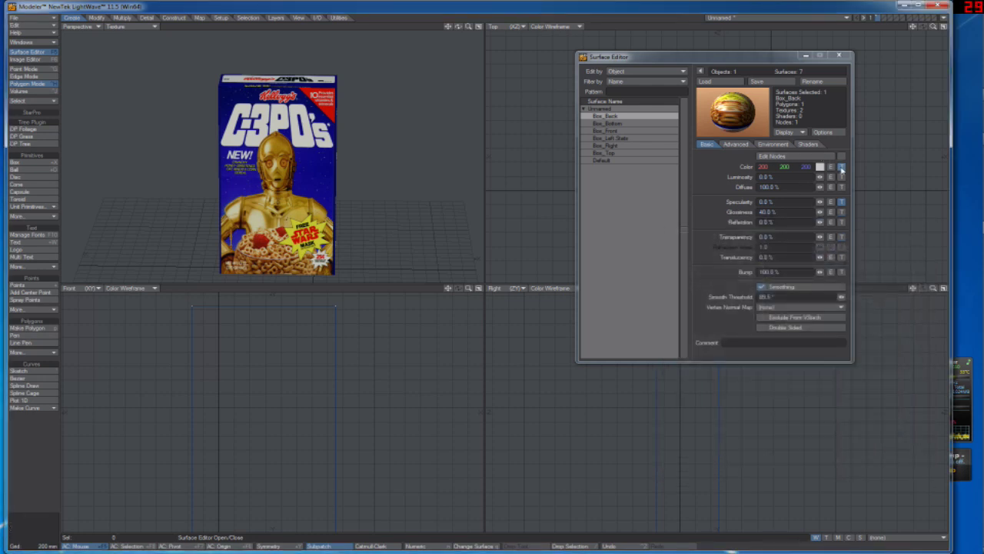
click(841, 167)
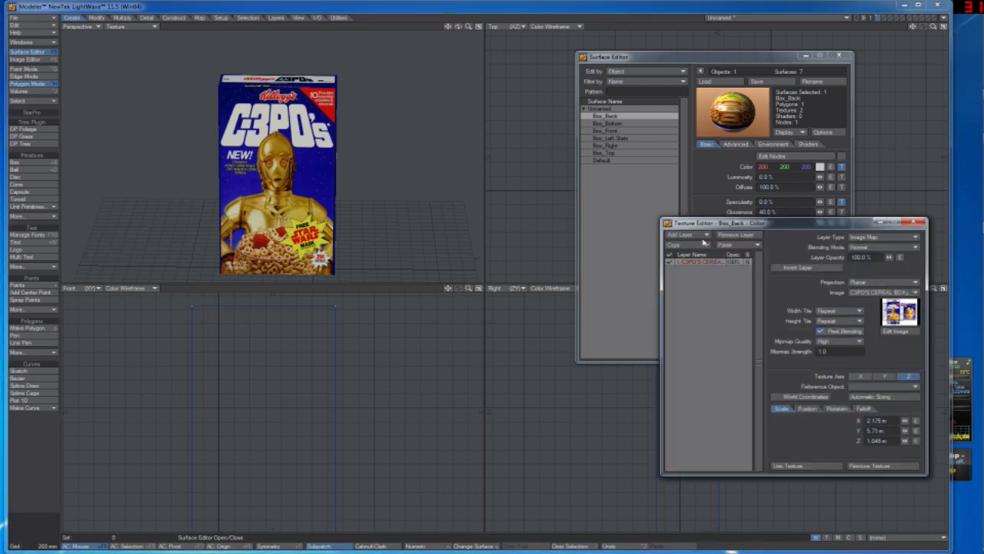
click(807, 409)
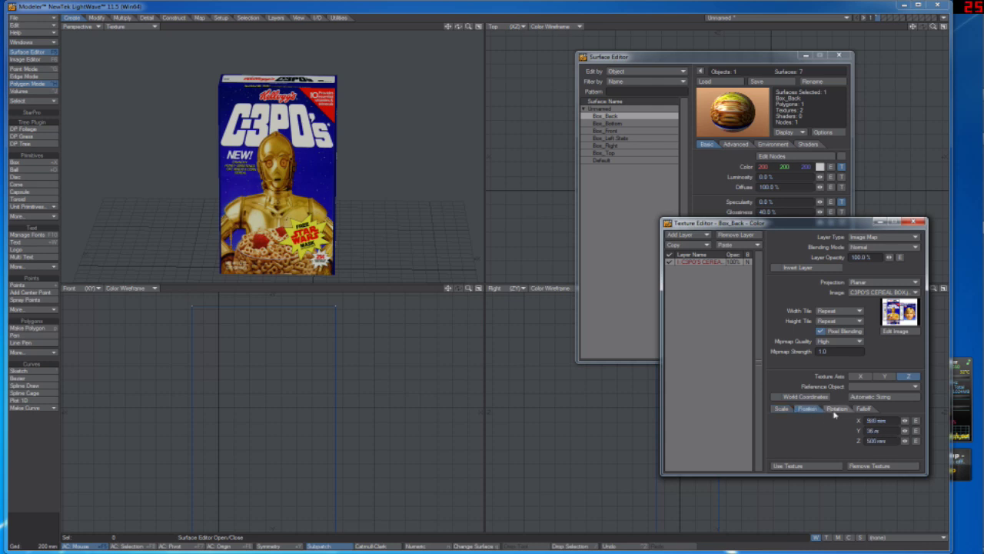
click(835, 409)
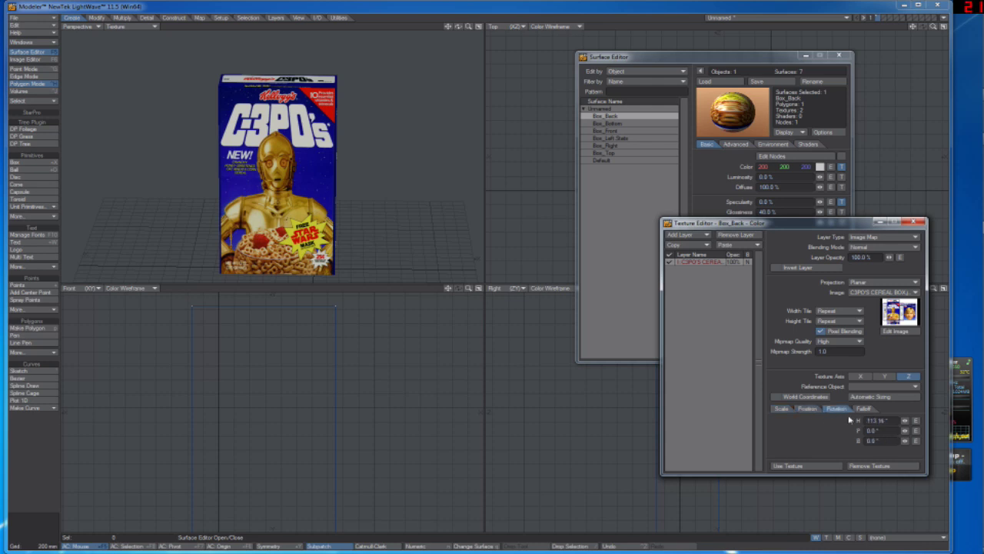
click(805, 466)
click(615, 132)
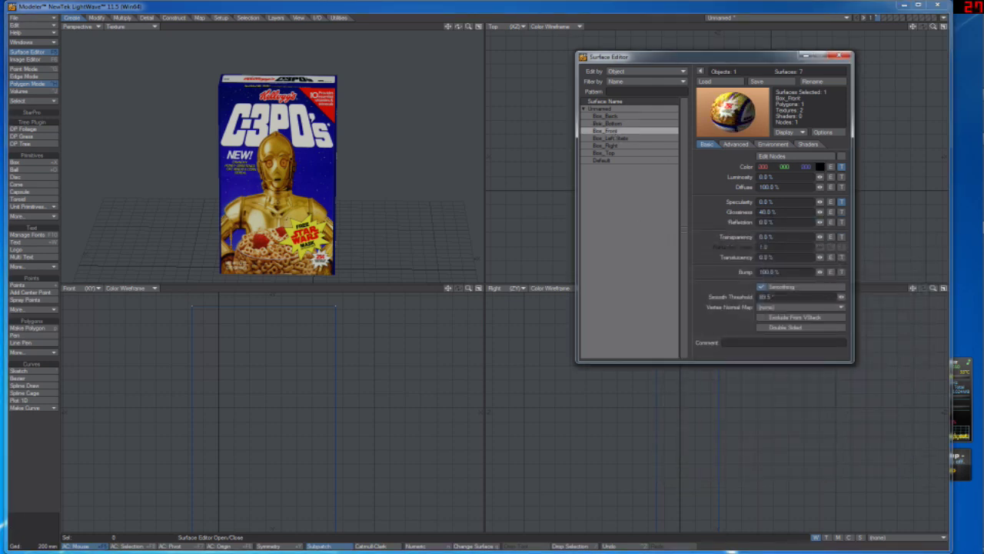
Step: Copy Box_Bottom's color texture layer and paste it into the same surface's specularity texture
click(608, 124)
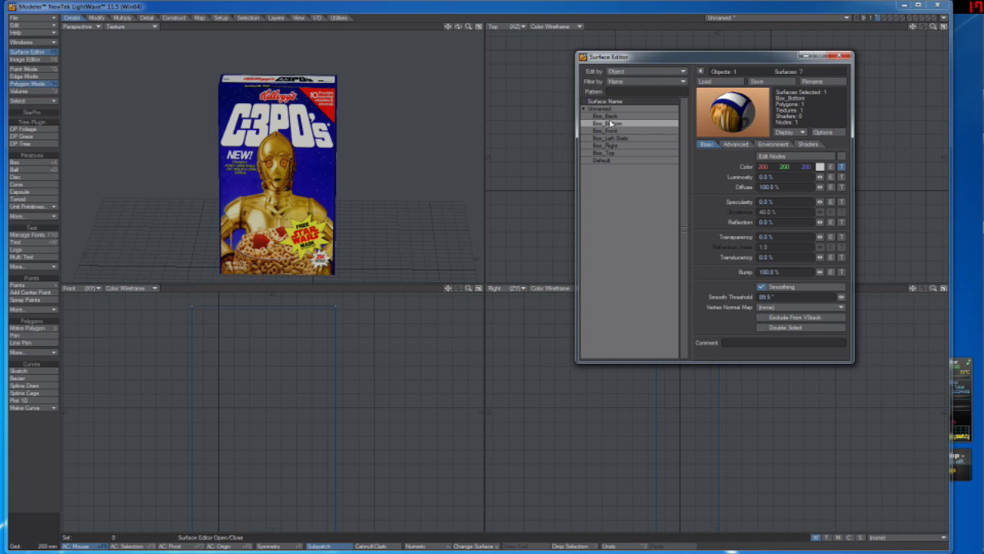
click(841, 166)
click(700, 246)
click(696, 250)
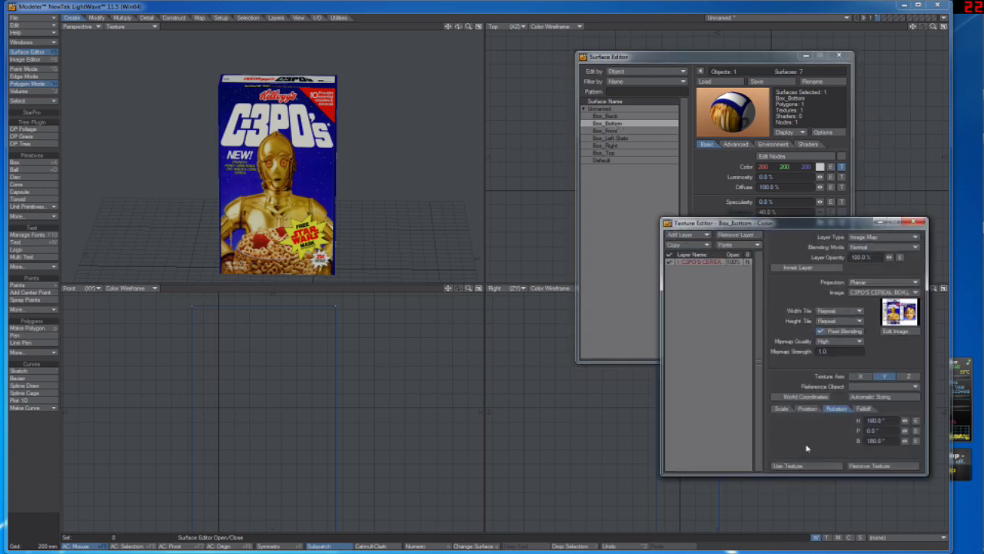
click(805, 466)
click(841, 201)
click(742, 245)
click(743, 256)
click(807, 465)
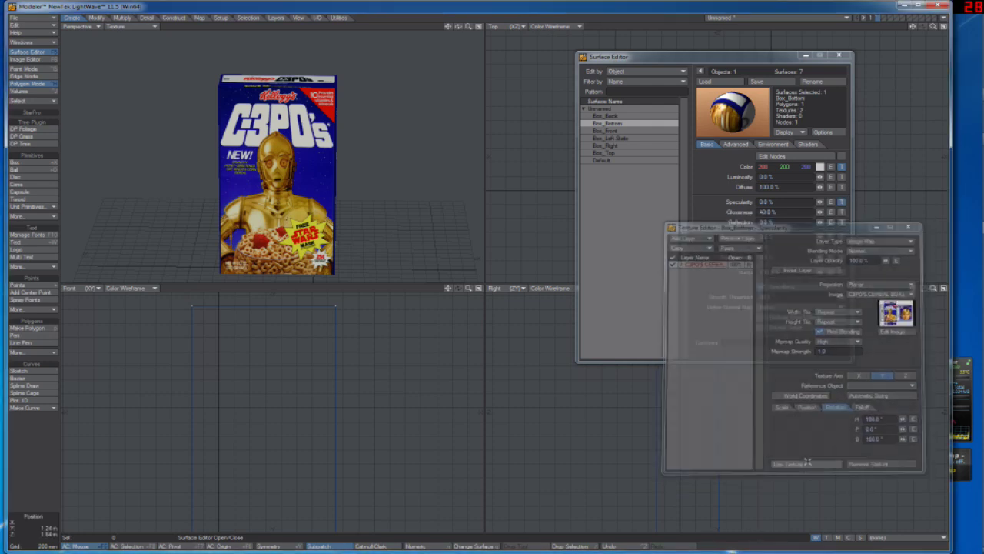
Step: Copy the Box_Left.Stats color texture layer into that surface's specularity texture
click(615, 138)
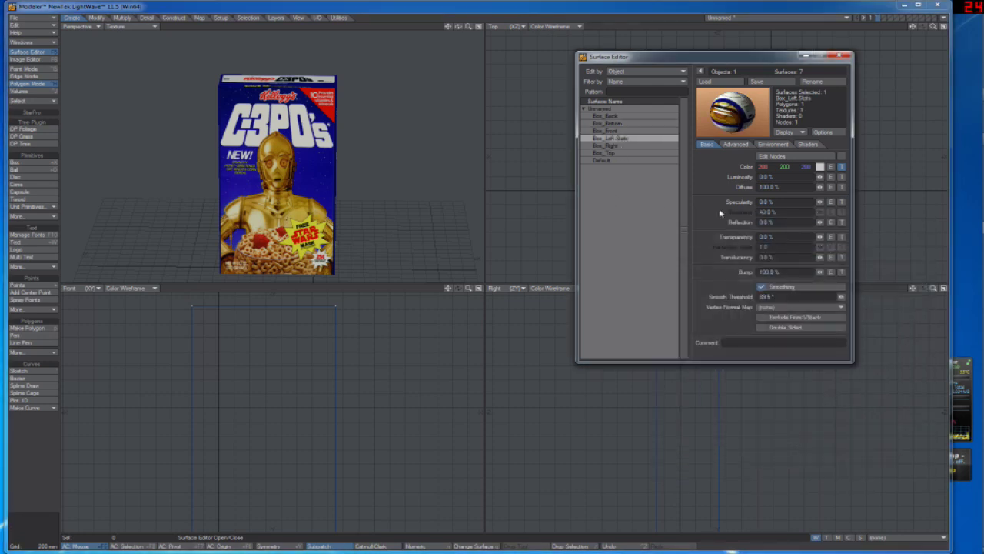
click(841, 166)
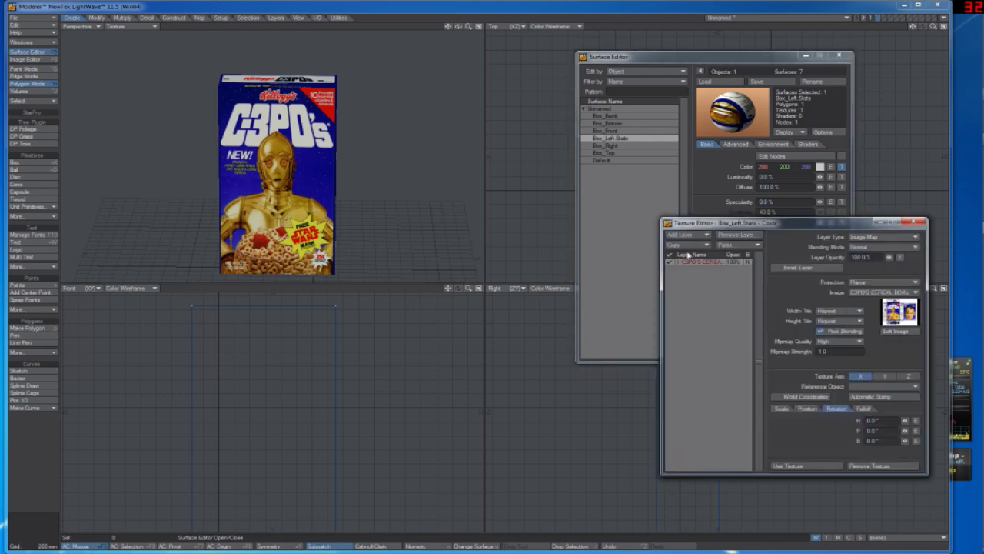
click(807, 465)
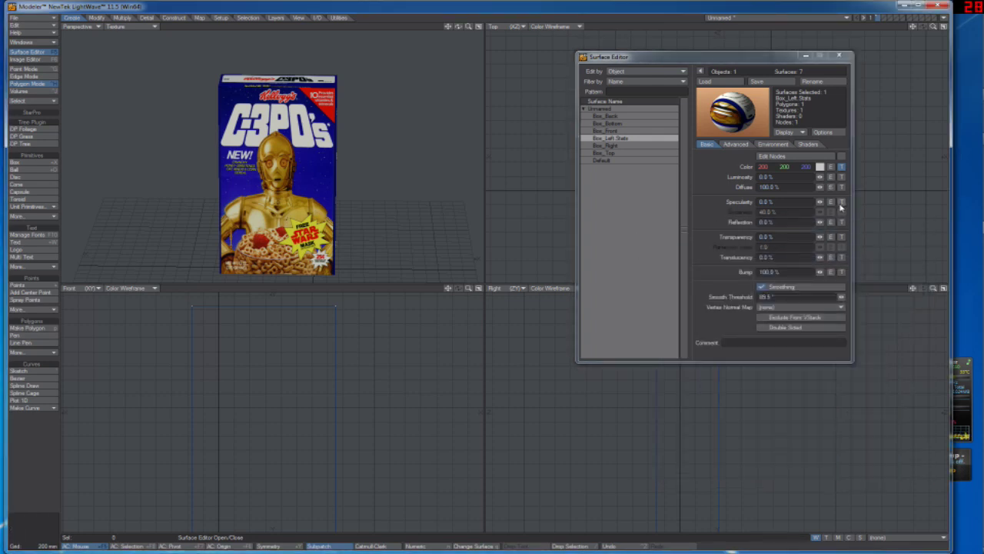
click(841, 202)
click(733, 245)
click(733, 248)
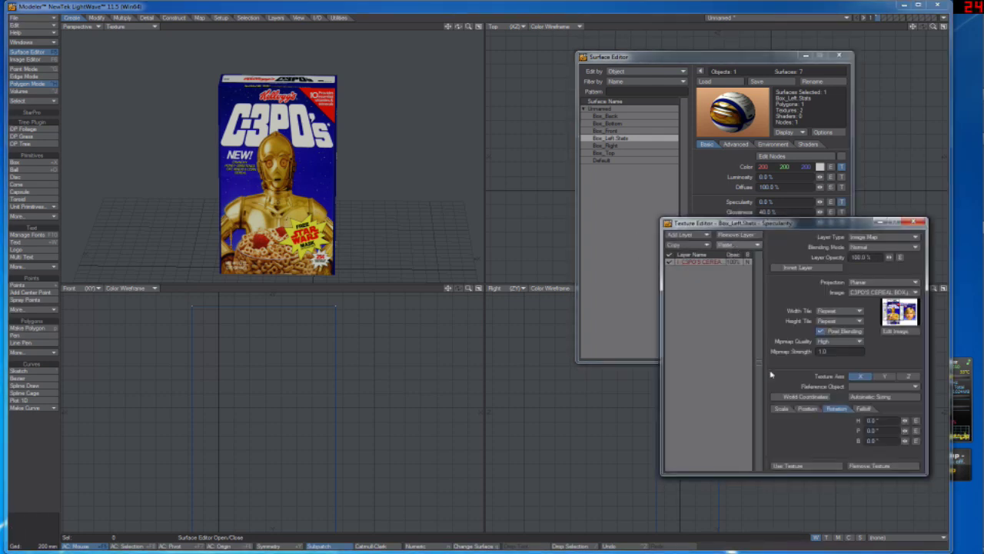
click(807, 466)
Step: Copy the Box_Right color texture layer into that surface's specularity texture
click(615, 145)
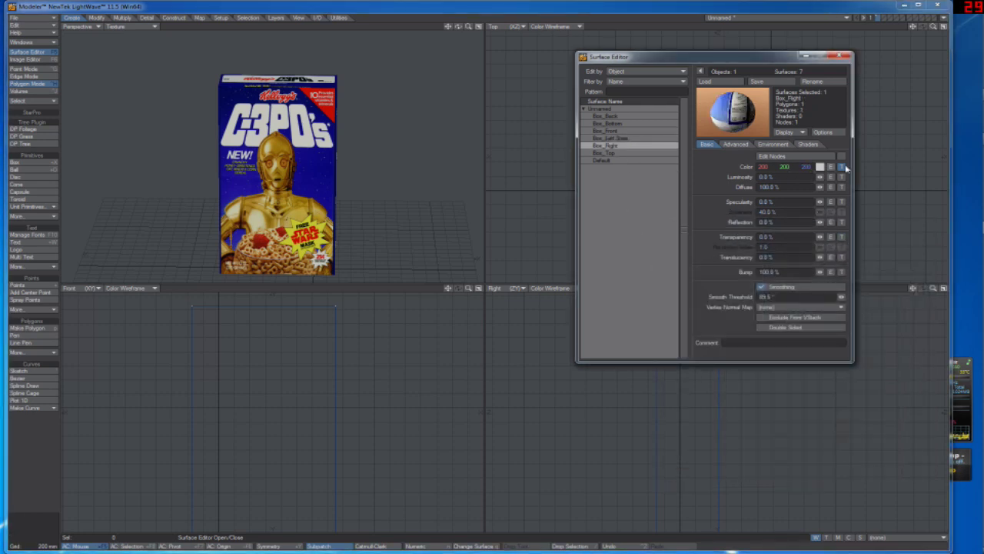
click(842, 166)
click(699, 245)
click(704, 248)
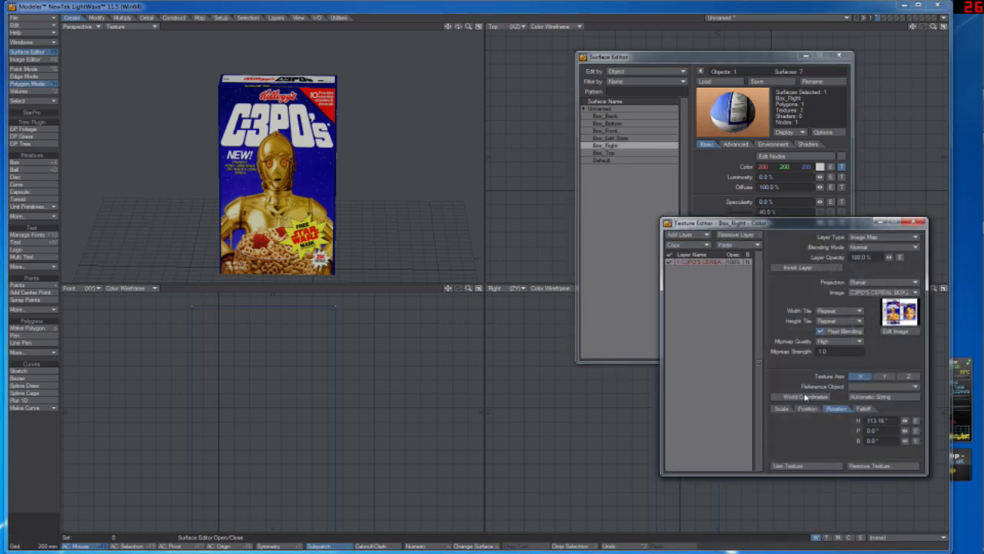
click(799, 466)
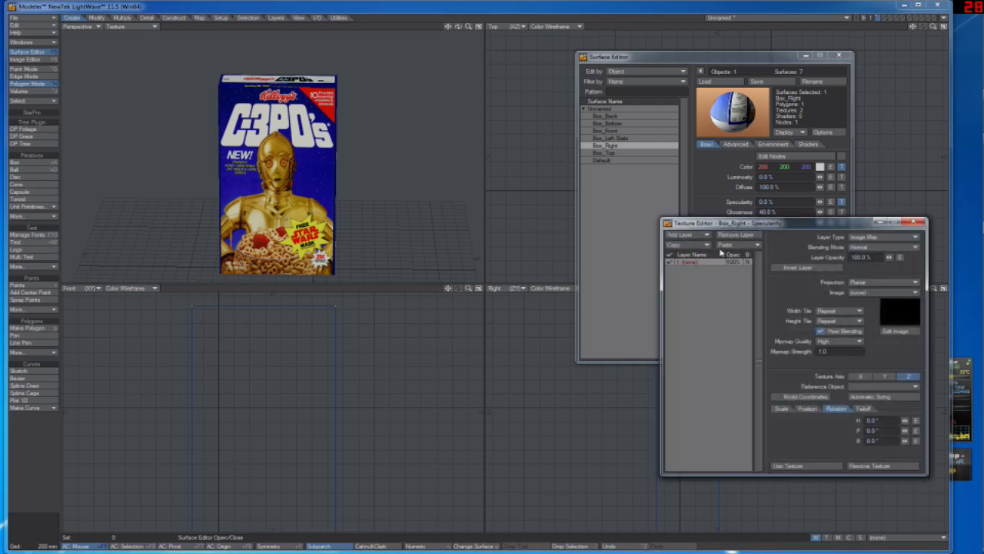
click(807, 464)
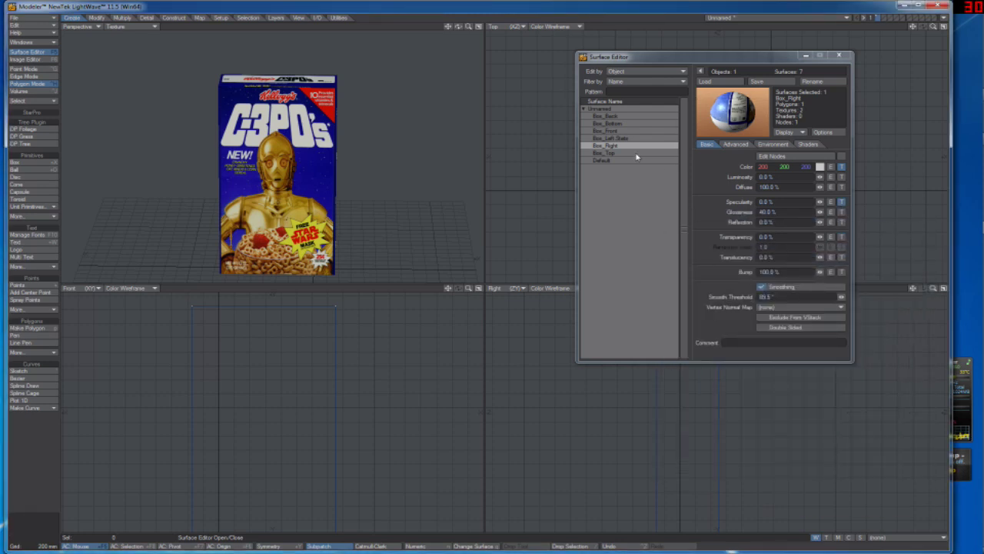
Step: Copy the Box_Top color texture layer and paste it into the same surface's specularity texture
click(637, 154)
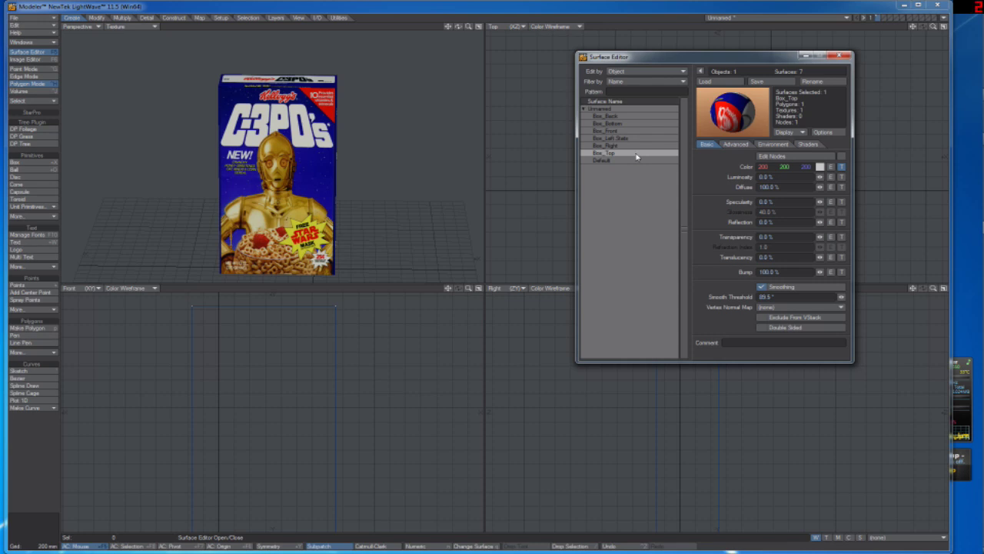
mouse_move(981, 529)
click(841, 167)
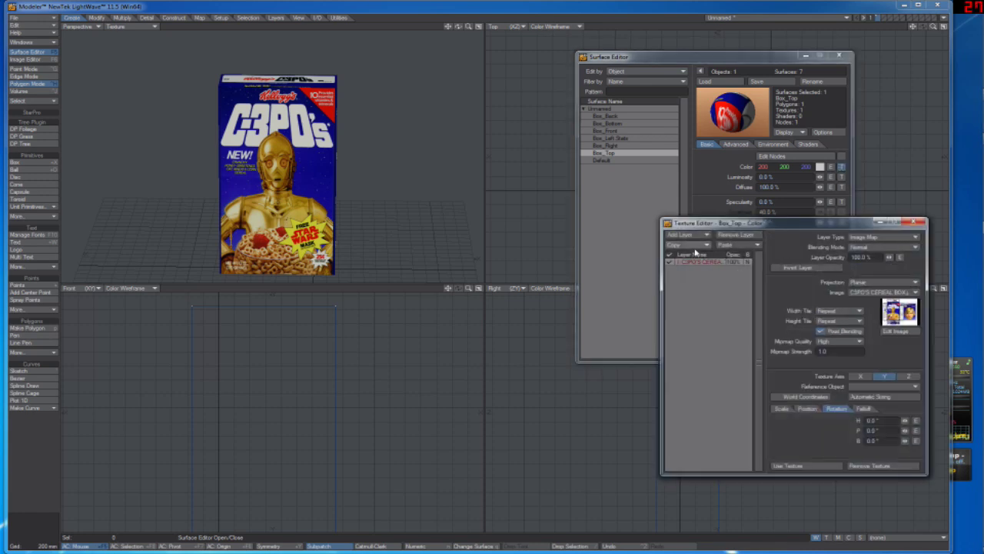
click(819, 466)
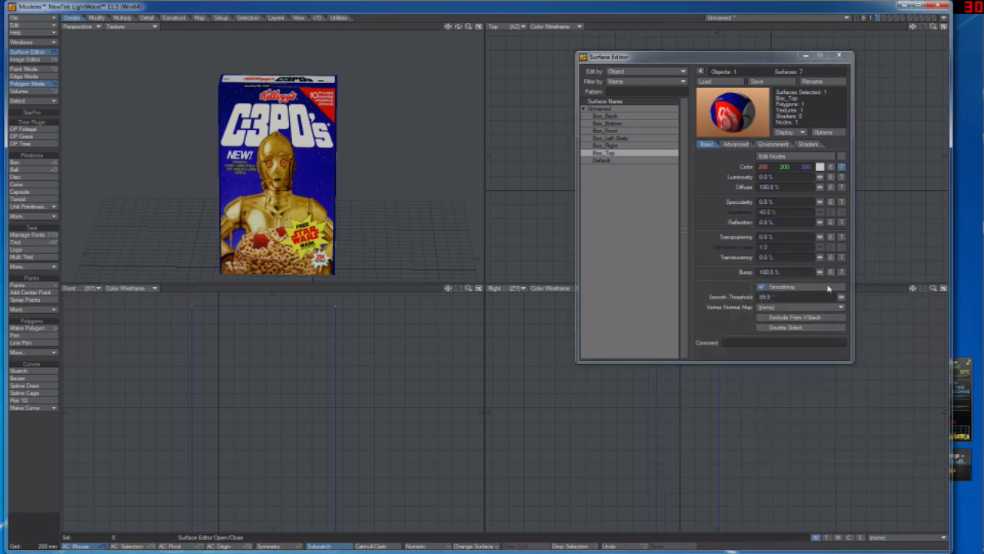
click(841, 201)
click(729, 245)
click(734, 245)
Step: Switch the Box_Top specularity layer's image to the black-and-white C3PO's cereal box map and apply the texture
click(877, 292)
click(874, 301)
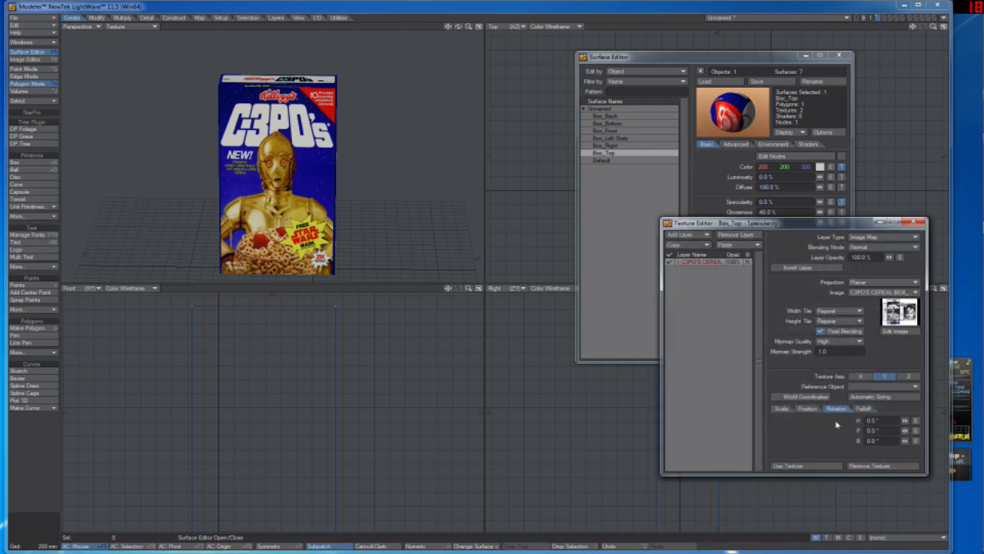
click(806, 466)
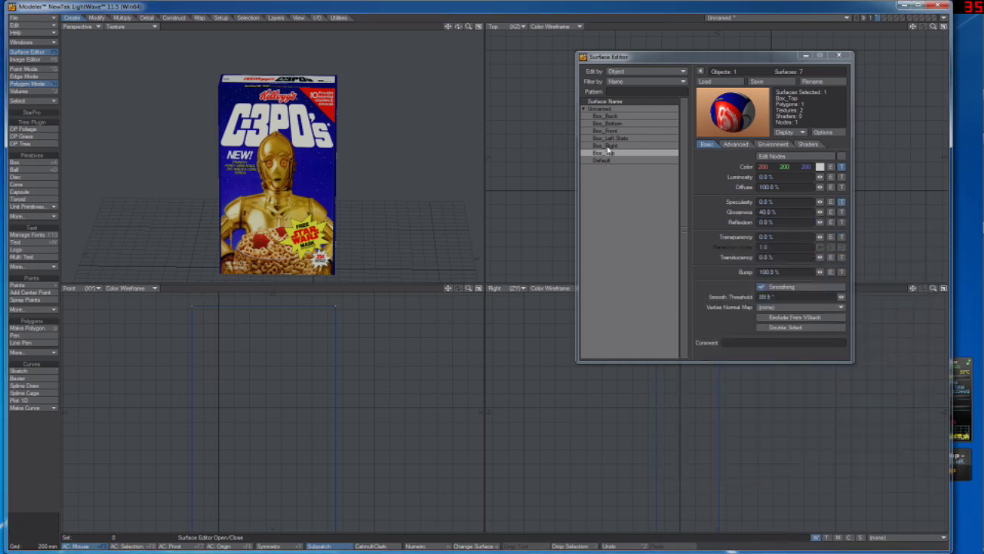
Step: Assign the black-and-white cereal box image to the Box_Right surface's specularity layer
click(606, 146)
click(841, 202)
click(874, 295)
click(868, 298)
click(815, 466)
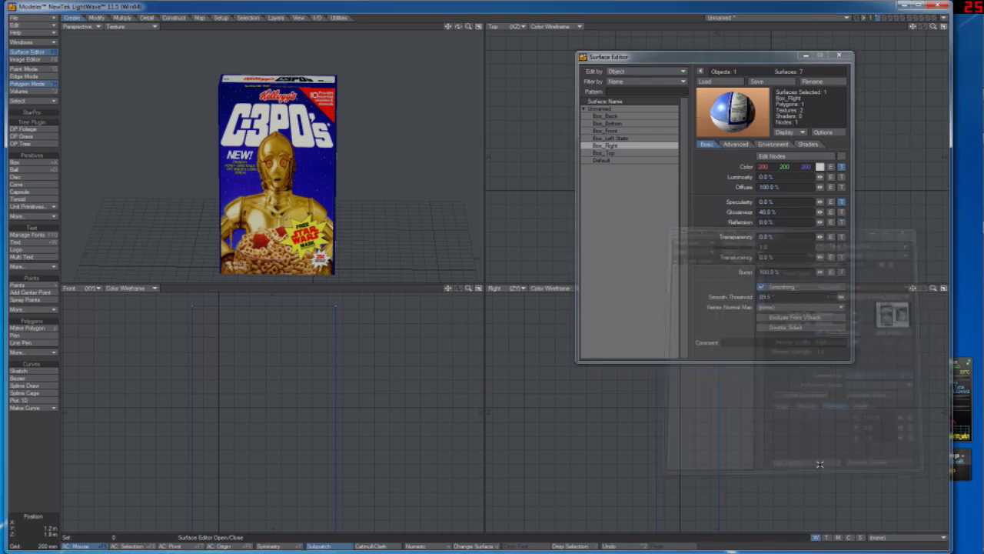
Step: Assign the black-and-white cereal box image to the Box_Left.Stats surface's specularity layer
click(620, 139)
click(841, 201)
click(872, 293)
click(867, 302)
click(818, 465)
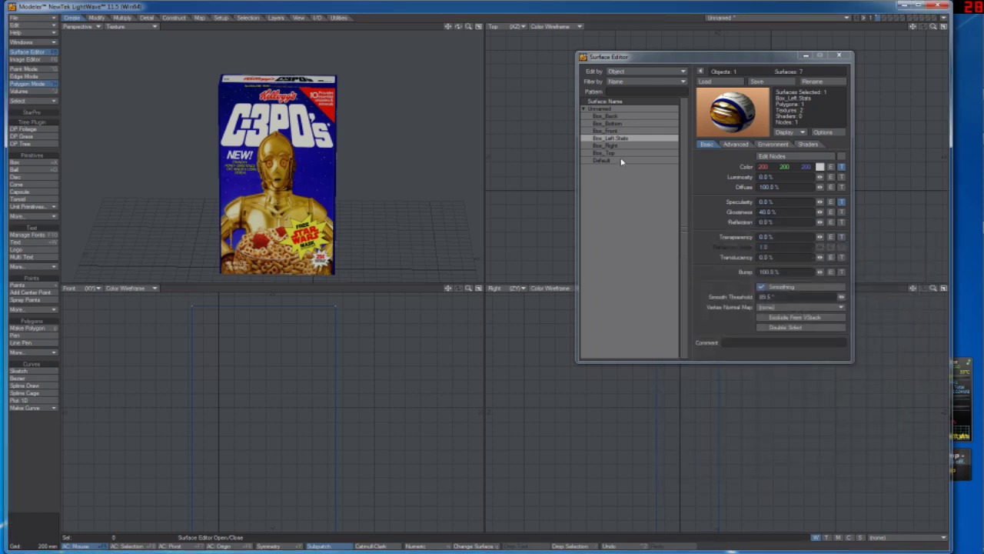
Step: Check which images the specularity layers of Box_Front and Box_Bottom use
click(624, 132)
click(841, 201)
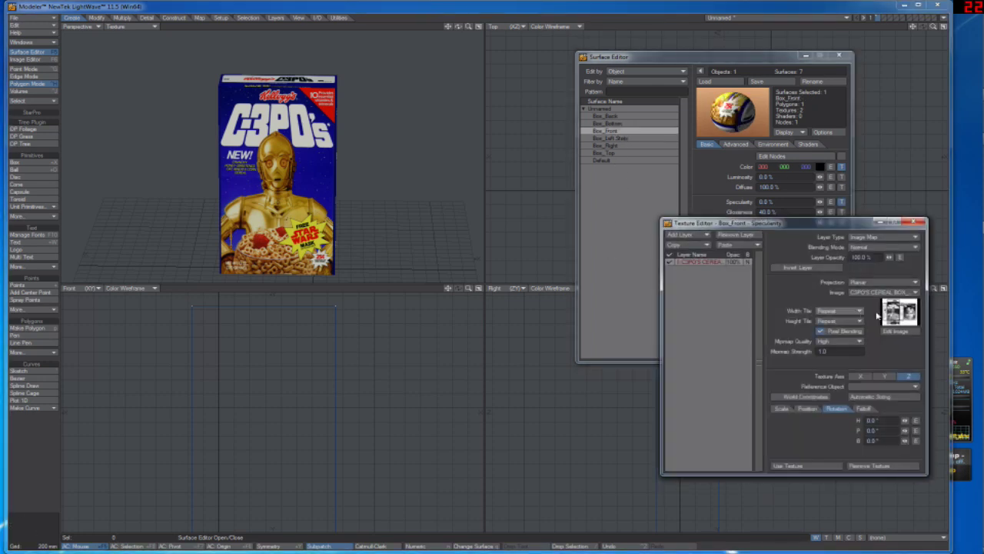
click(807, 465)
click(623, 124)
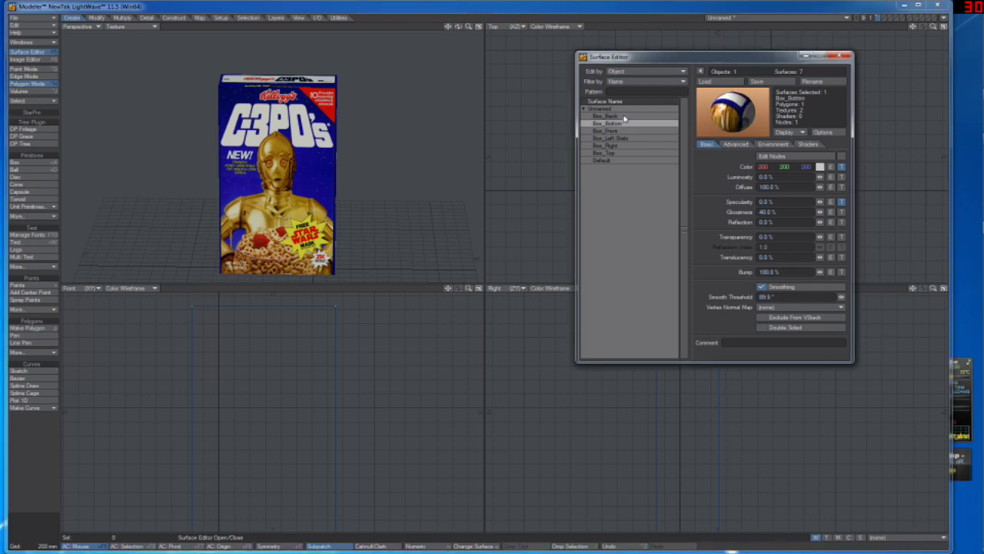
click(841, 201)
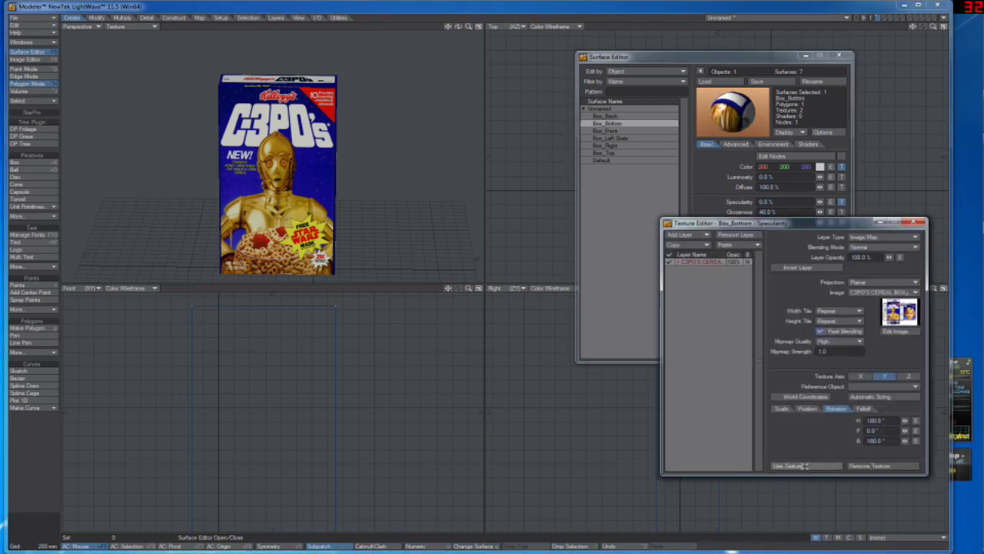
click(803, 465)
Step: Inspect the box from an angled view and check the image in Box_Back's specularity layer
click(622, 116)
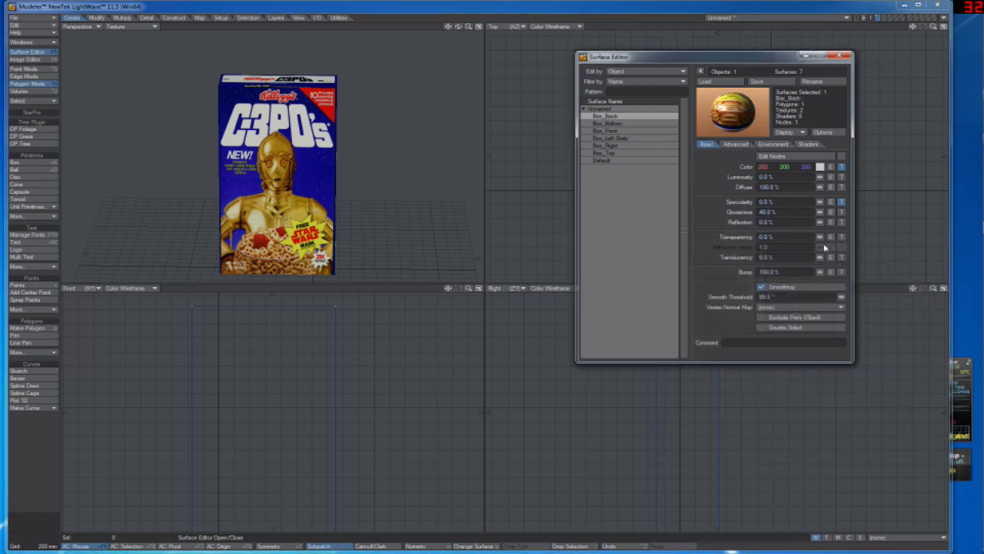
click(841, 201)
click(804, 465)
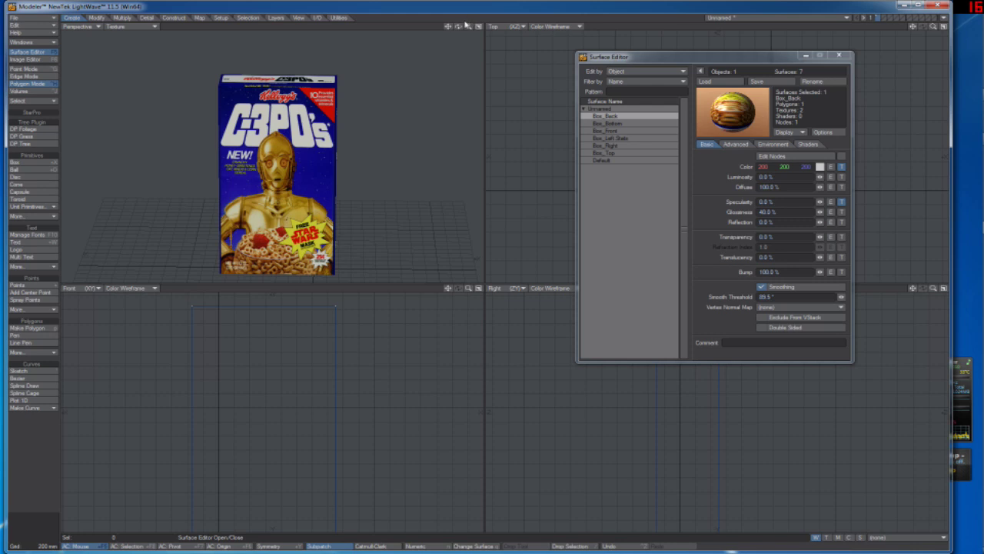
drag(457, 27, 456, 28)
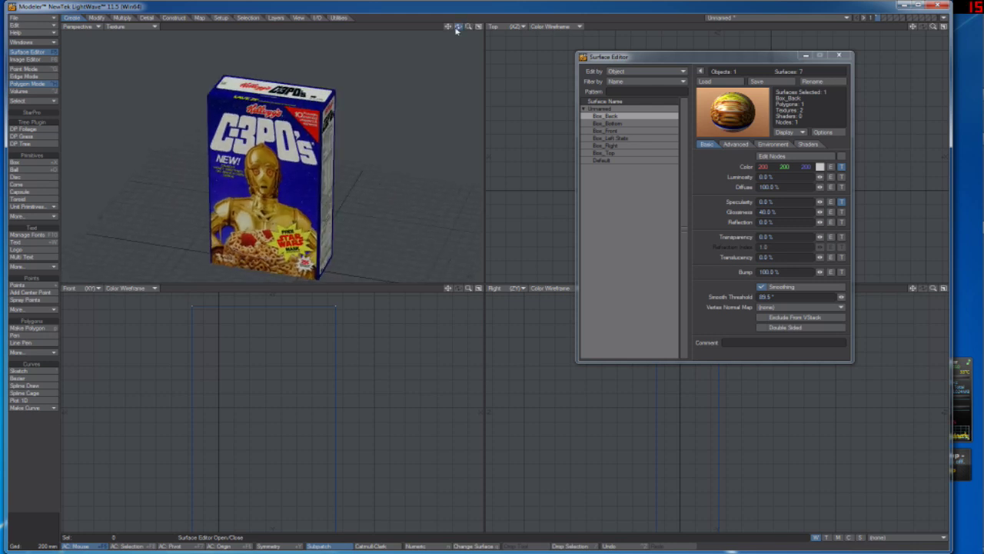
click(841, 201)
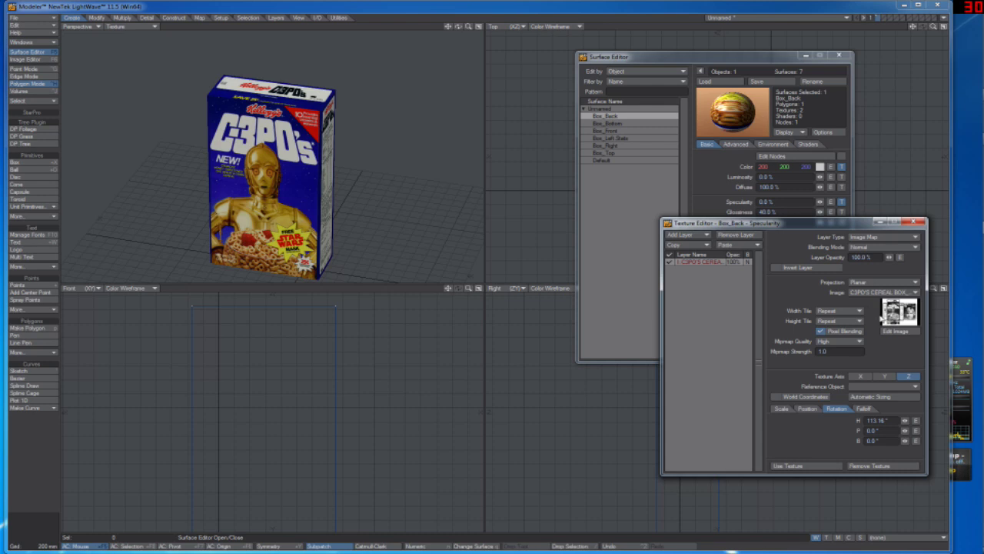
click(792, 466)
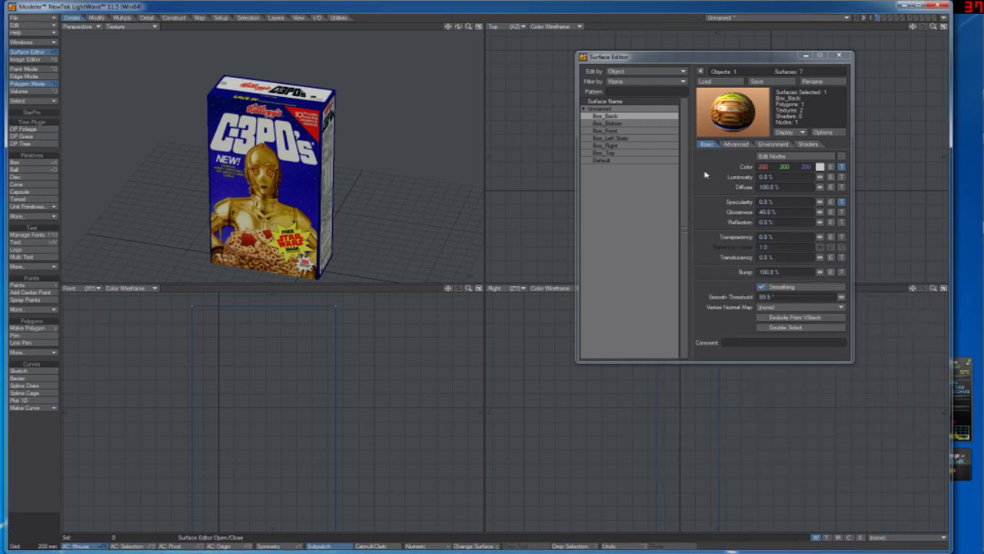
Step: Try a reflection of 100% on the Box_Back surface and view the box from another angle
drag(459, 26, 556, 116)
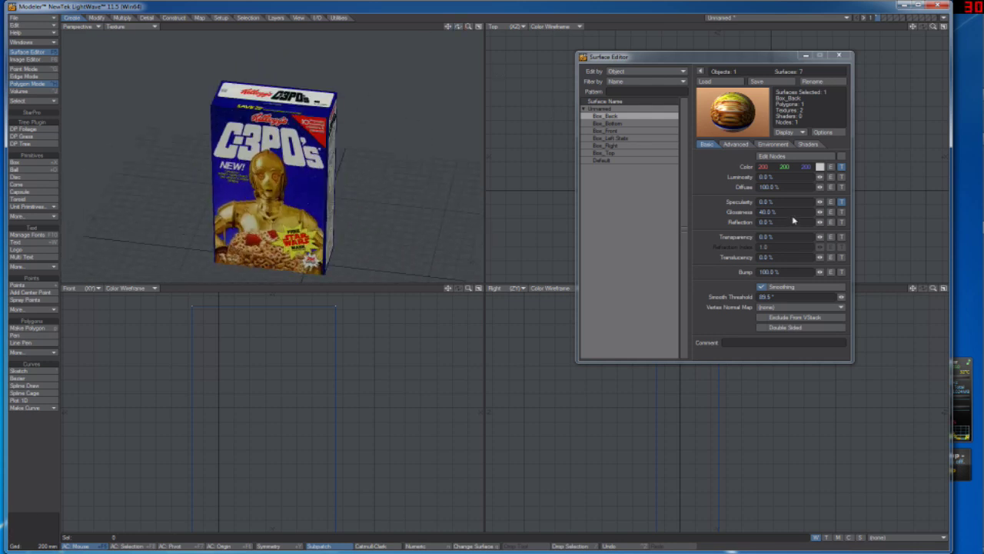
drag(820, 223, 898, 223)
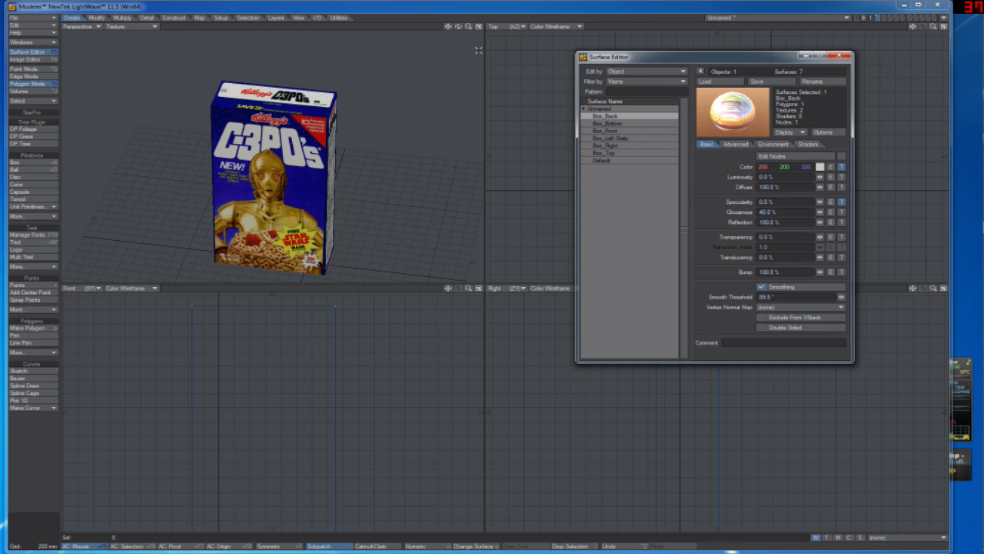
drag(459, 28, 540, 98)
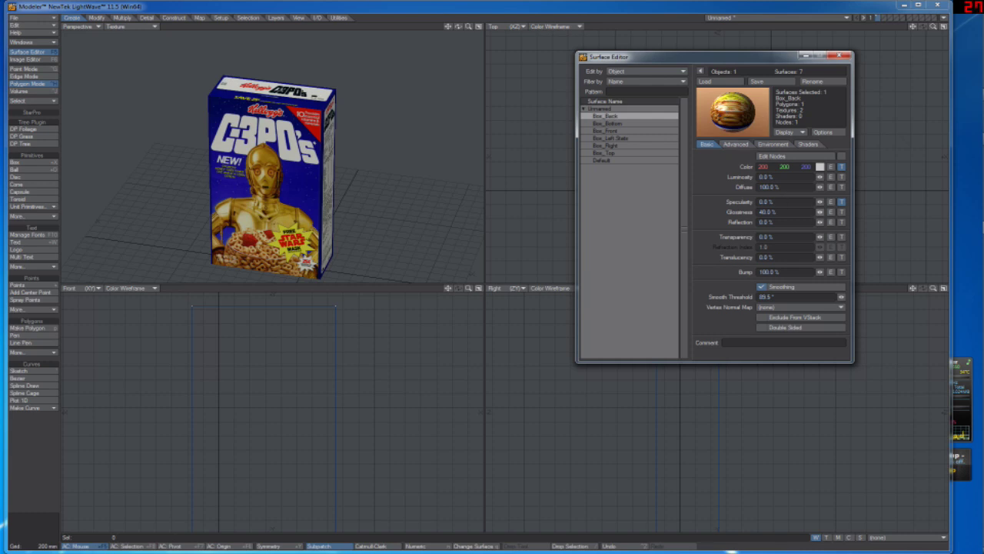
Step: Set the glossiness of the Box_Back and Box_Bottom surfaces to 20%
mouse_move(820, 212)
mouse_down()
mouse_move(810, 212)
mouse_move(818, 213)
mouse_up()
click(767, 212)
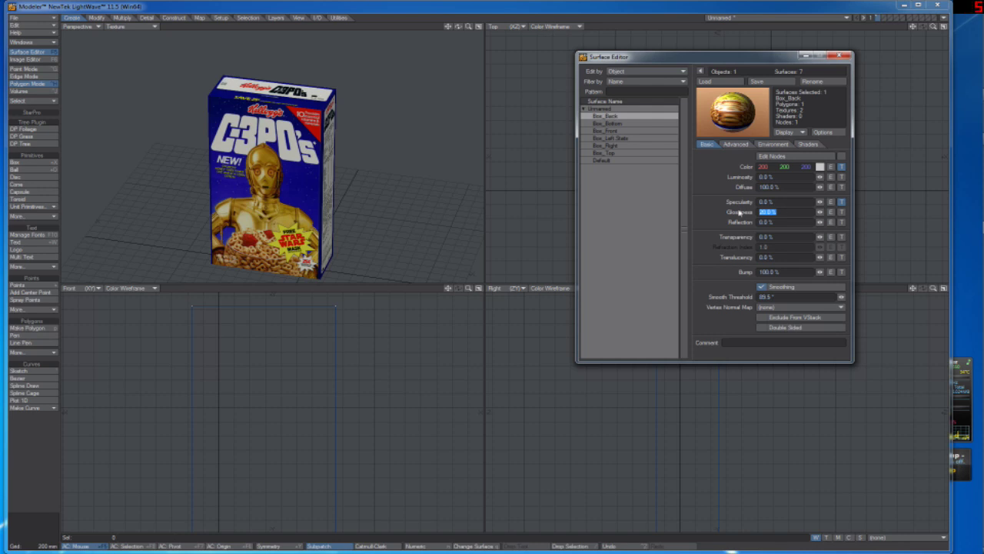
key(Tab)
click(653, 123)
key(shift+Tab)
key(ctrl+c)
Step: Set the glossiness of the Box_Front and Box_Left.Stats surfaces to 20%
click(622, 131)
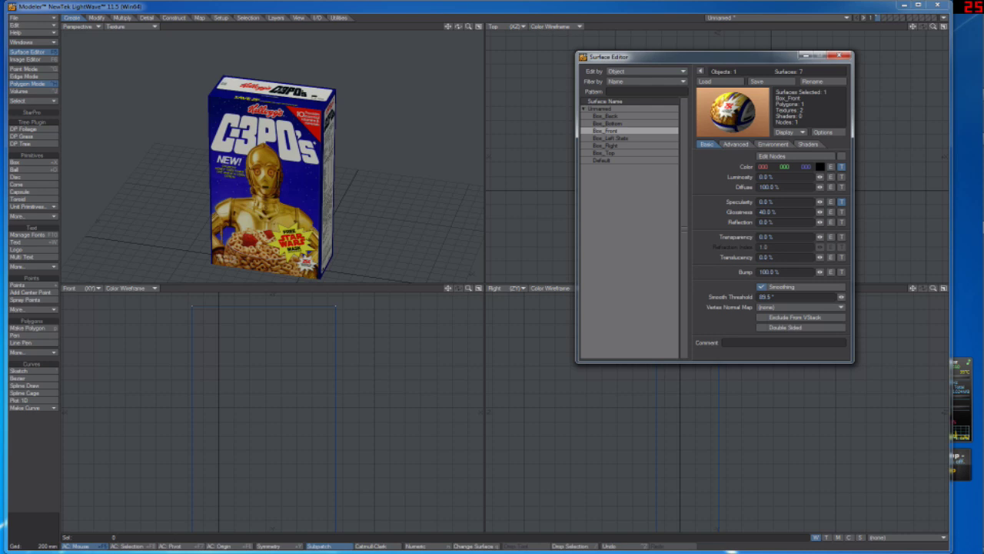
drag(782, 212, 709, 206)
click(621, 138)
drag(780, 212, 715, 208)
key(ctrl+v)
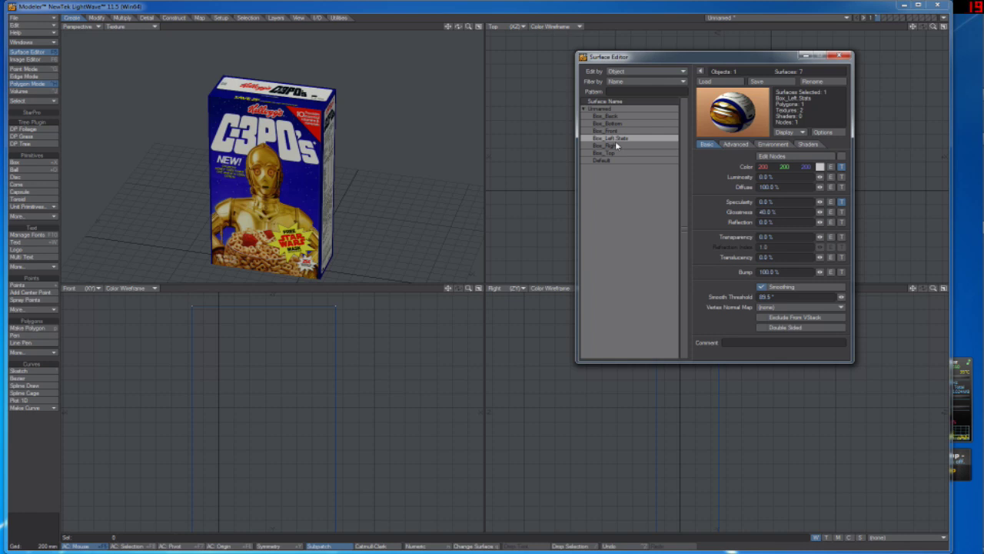
Step: Apply the same 20% glossiness to the Box_Right and Box_Top surfaces
click(615, 145)
click(609, 153)
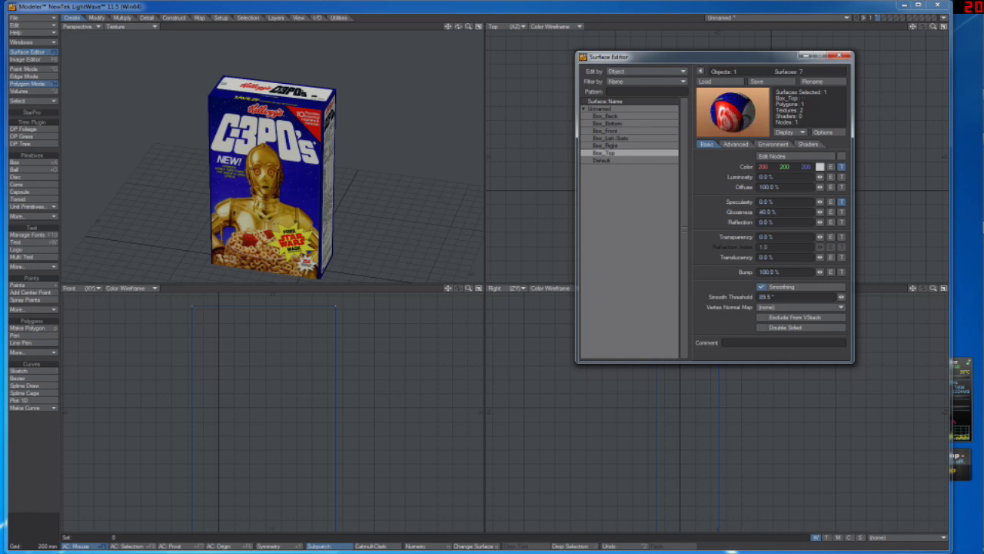
click(620, 145)
click(624, 153)
Step: Go back through the surfaces from Box_Right up to Box_Back and check their glossiness values
click(619, 145)
click(616, 138)
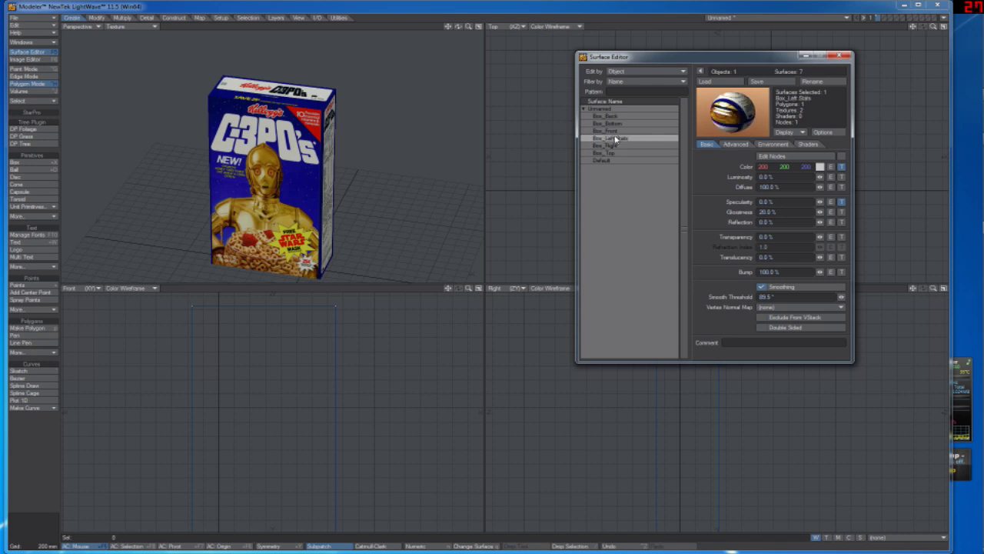
click(612, 131)
click(618, 123)
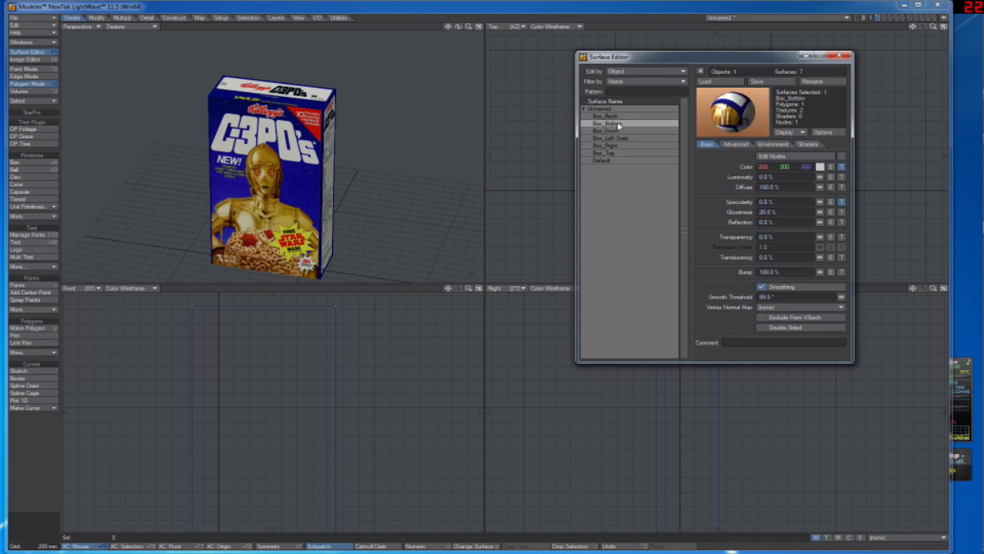
click(627, 116)
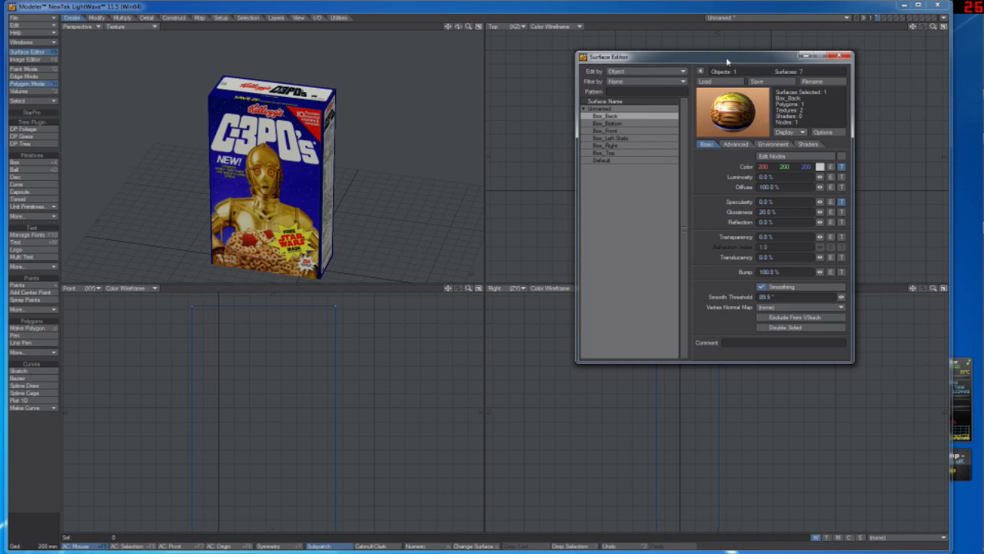
drag(726, 57, 622, 58)
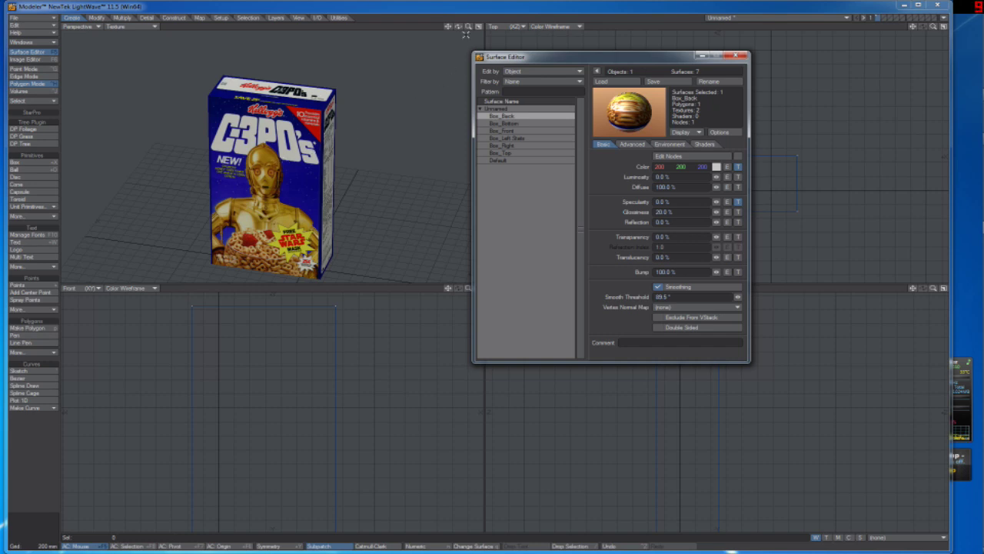
drag(468, 27, 198, 222)
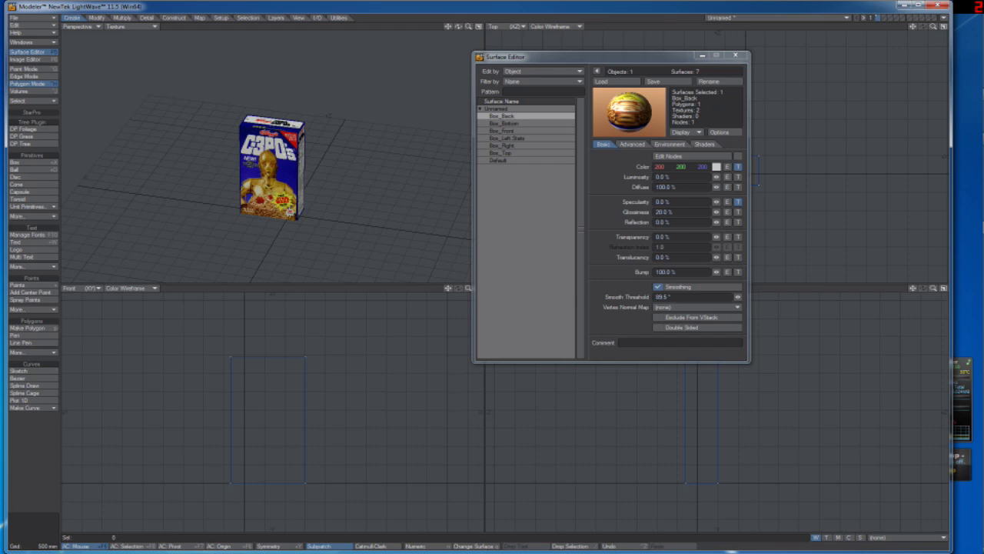
drag(280, 164, 299, 126)
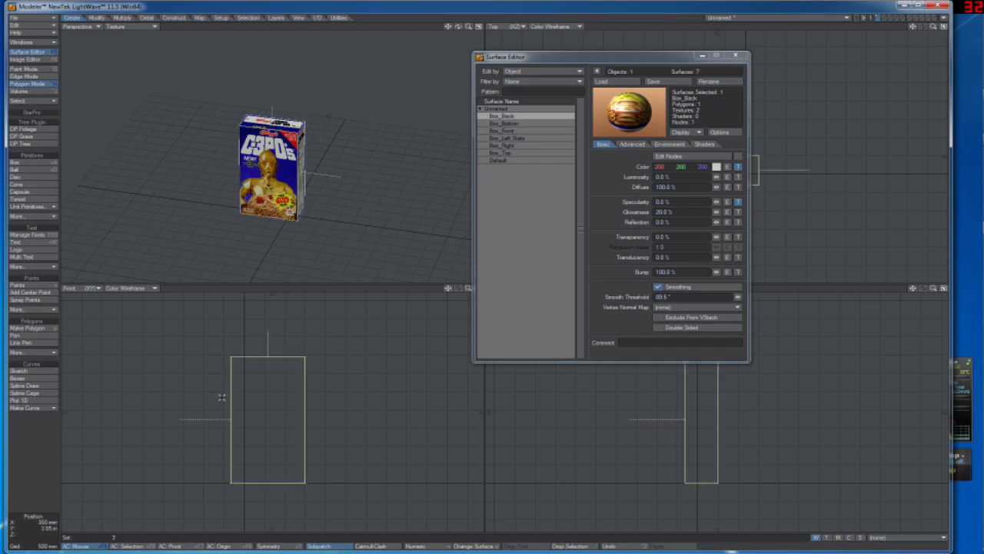
click(227, 435)
drag(227, 435, 187, 416)
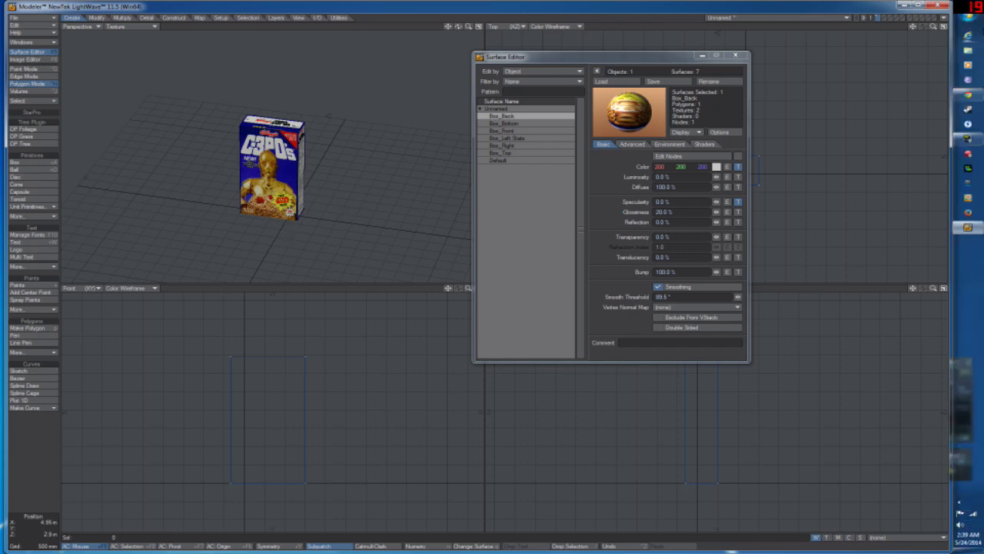
Step: Switch to Windows Explorer and open the LightwaveFiles folder on drive D:
click(978, 12)
click(942, 150)
double_click(453, 169)
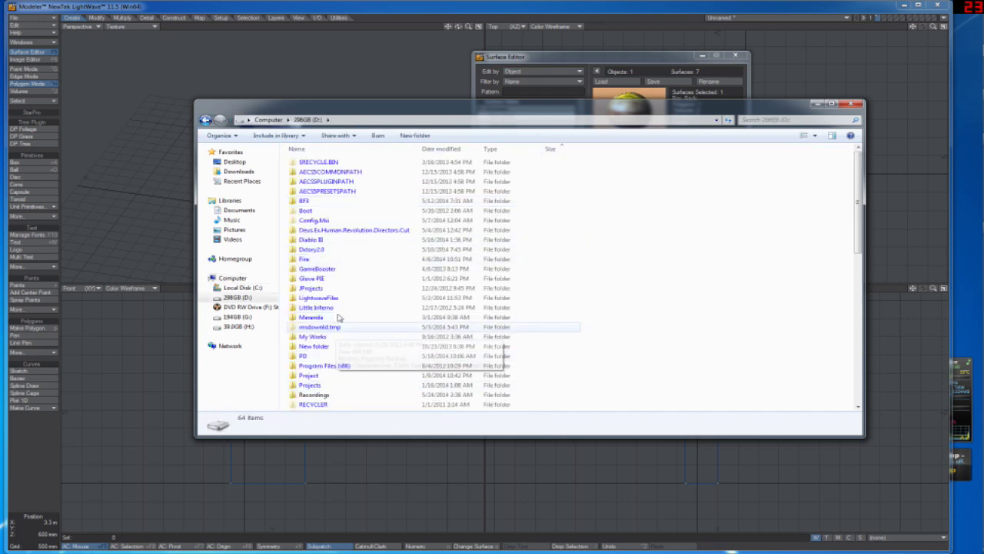
double_click(329, 298)
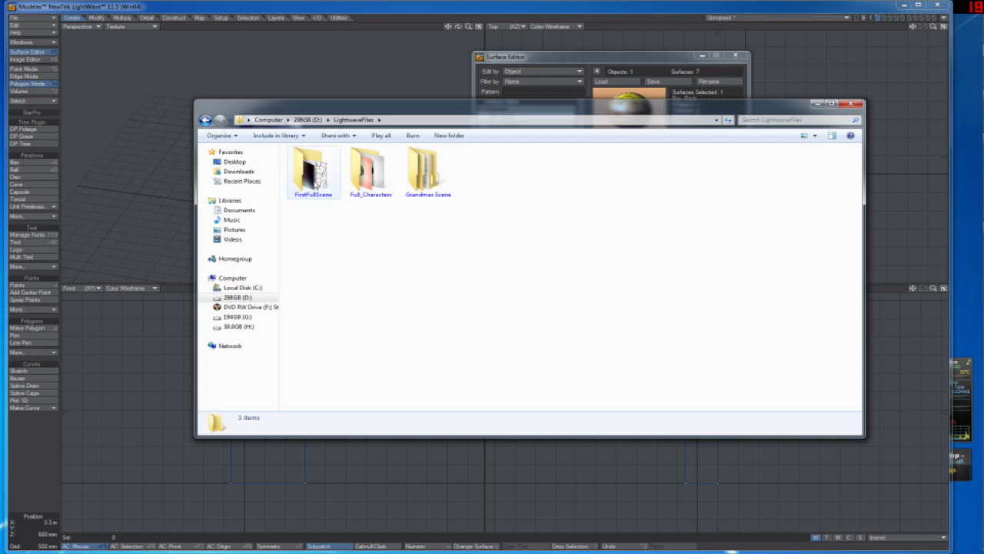
Step: Open the FirstFullScene folder and go through its subfolders from Alphas to Textures
double_click(312, 171)
drag(382, 114, 478, 122)
click(466, 170)
ctrl+click(417, 181)
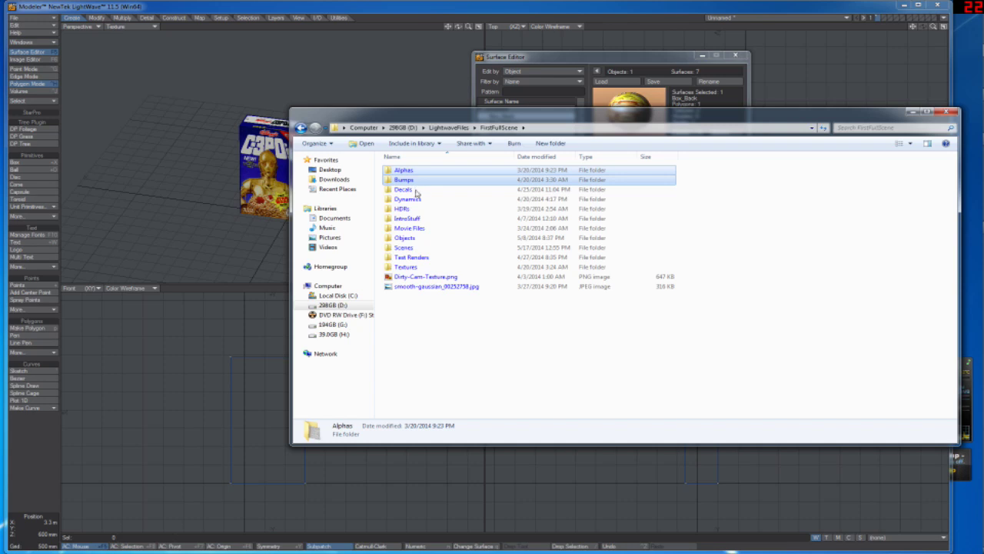
ctrl+click(416, 191)
ctrl+click(415, 200)
shift+click(413, 209)
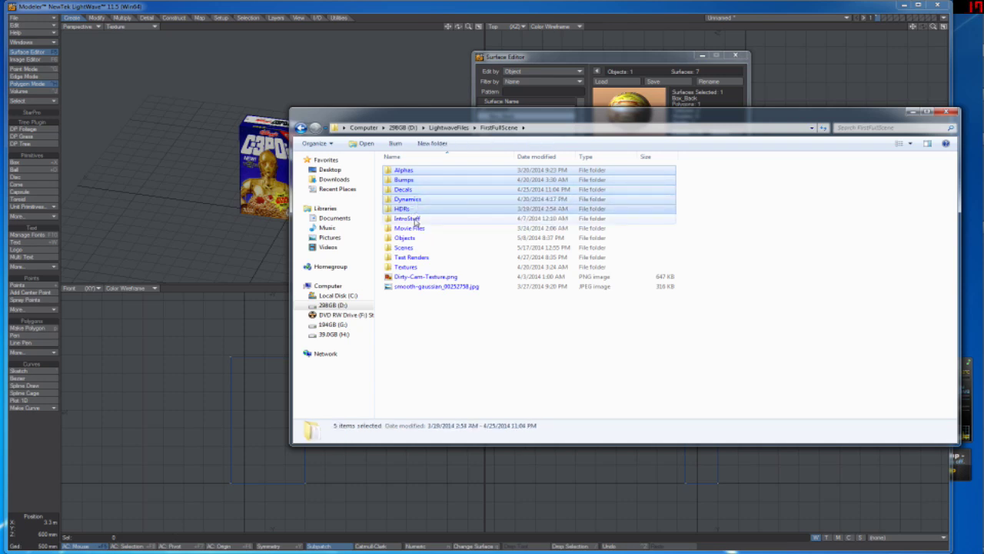
shift+click(415, 218)
shift+click(416, 228)
shift+click(415, 238)
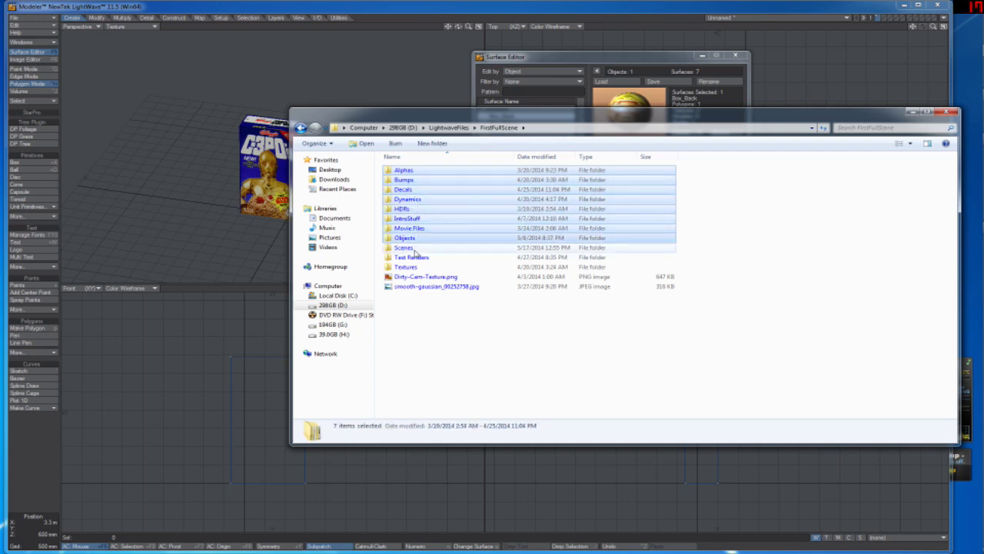
shift+click(414, 248)
shift+click(415, 257)
shift+click(415, 267)
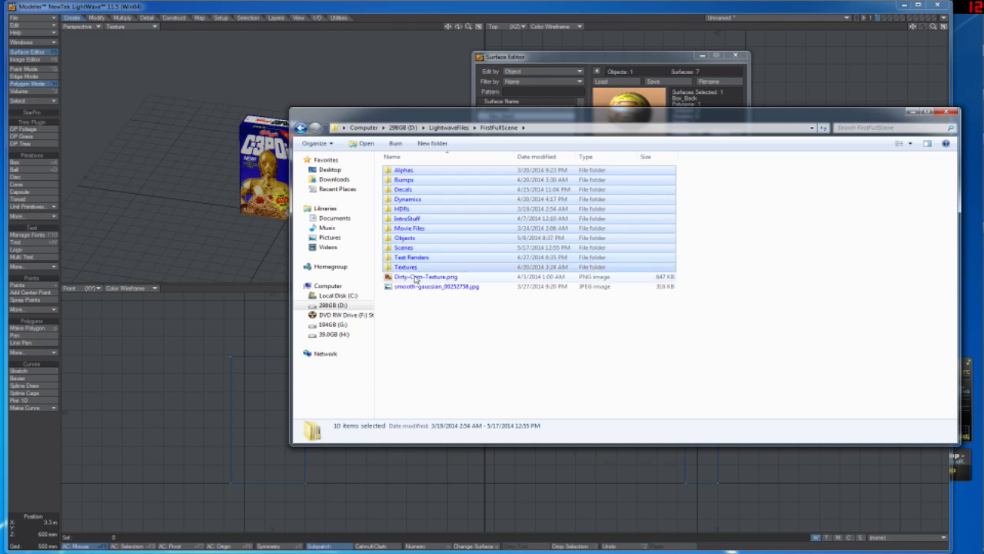
click(445, 325)
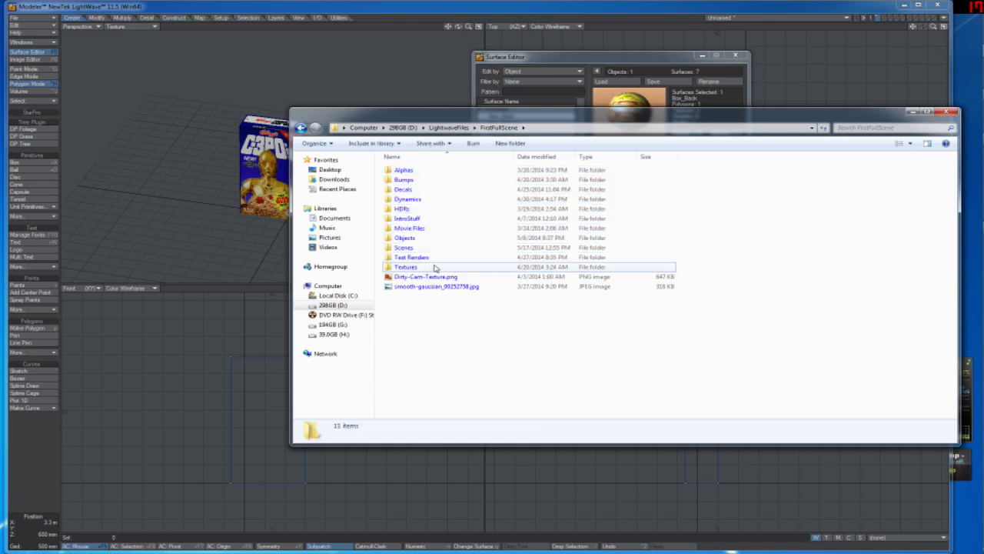
Step: Open the Textures folder and look through its Metals, Stone and Wood subfolders
drag(356, 119, 392, 234)
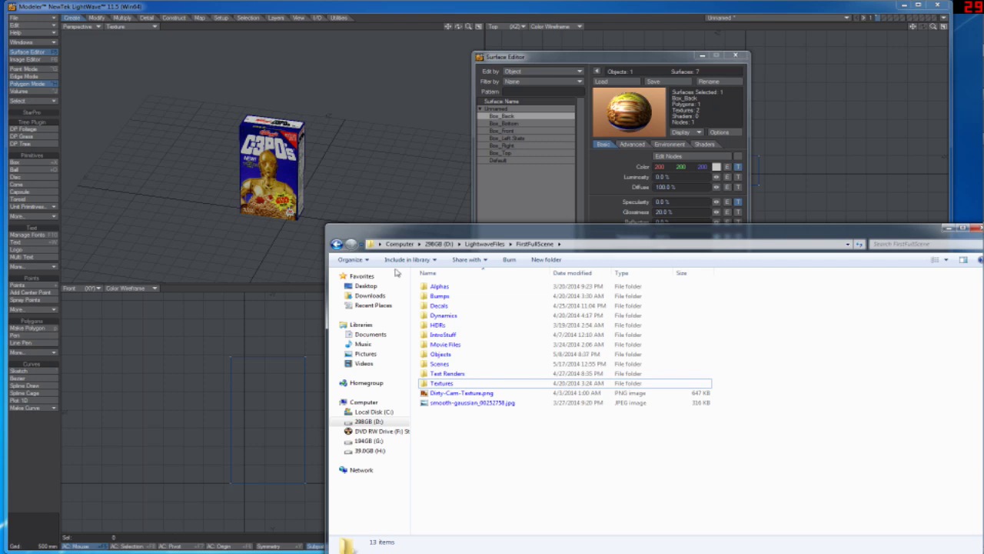
double_click(435, 384)
double_click(440, 287)
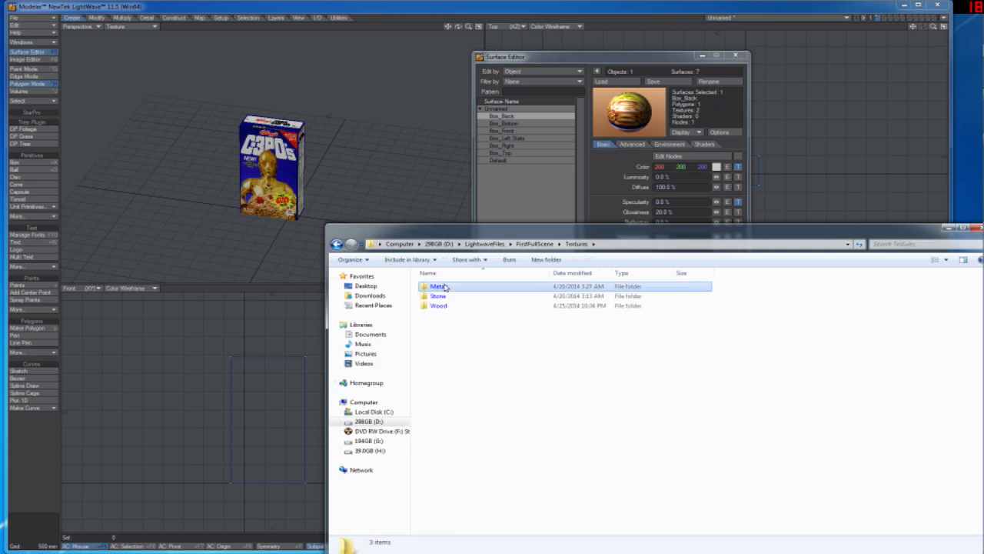
click(336, 244)
double_click(450, 298)
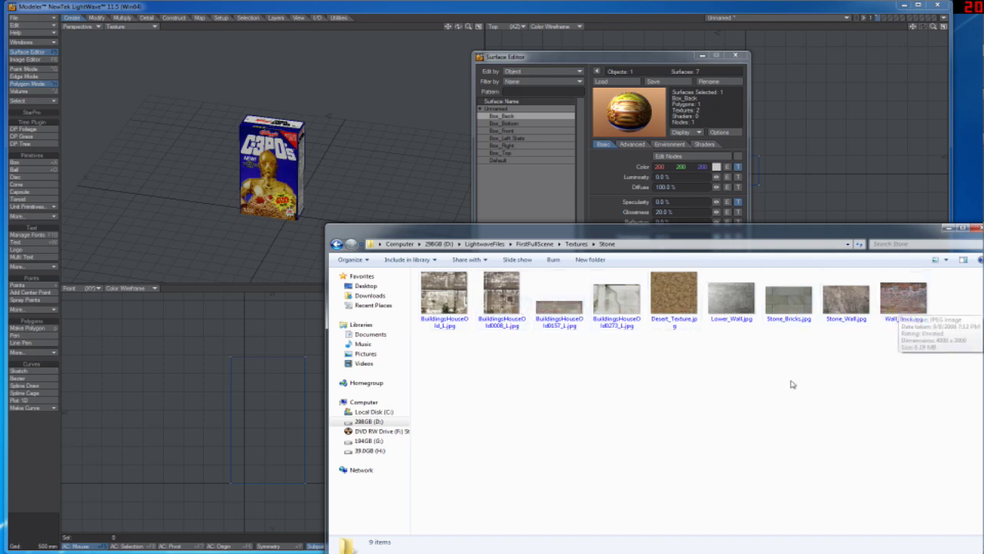
click(337, 244)
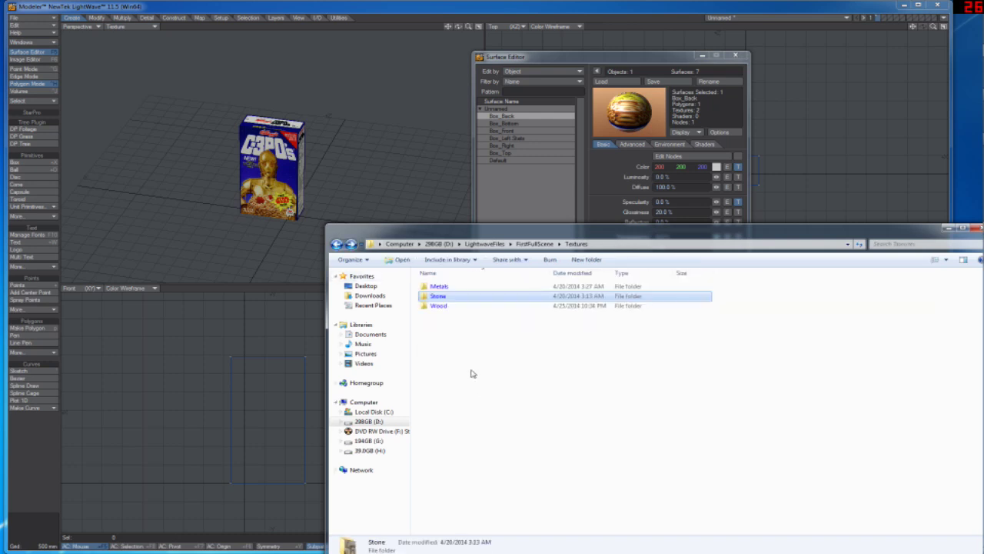
double_click(440, 306)
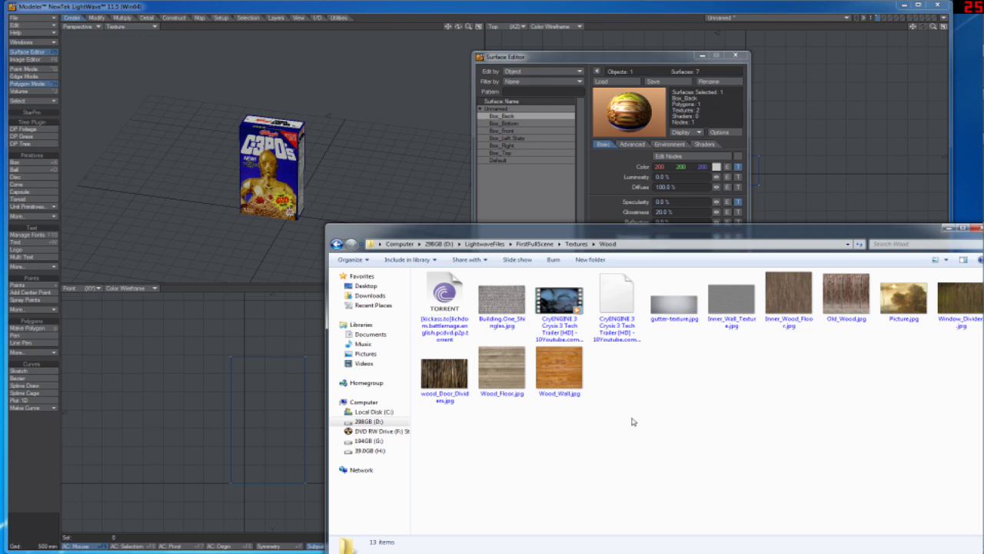
drag(606, 232, 497, 159)
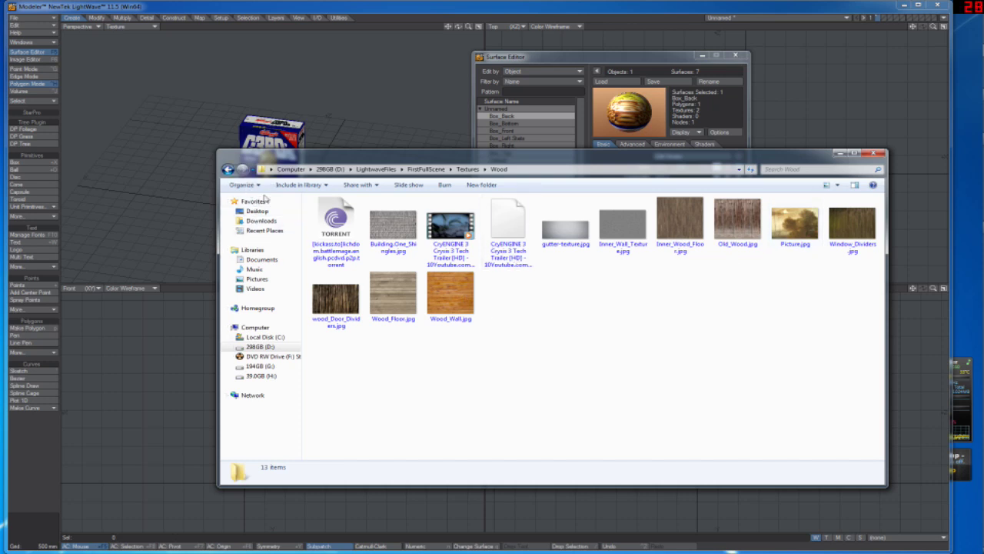
Step: Return to the FirstFullScene folder and check the size of the Textures folder in its properties
click(228, 169)
click(228, 169)
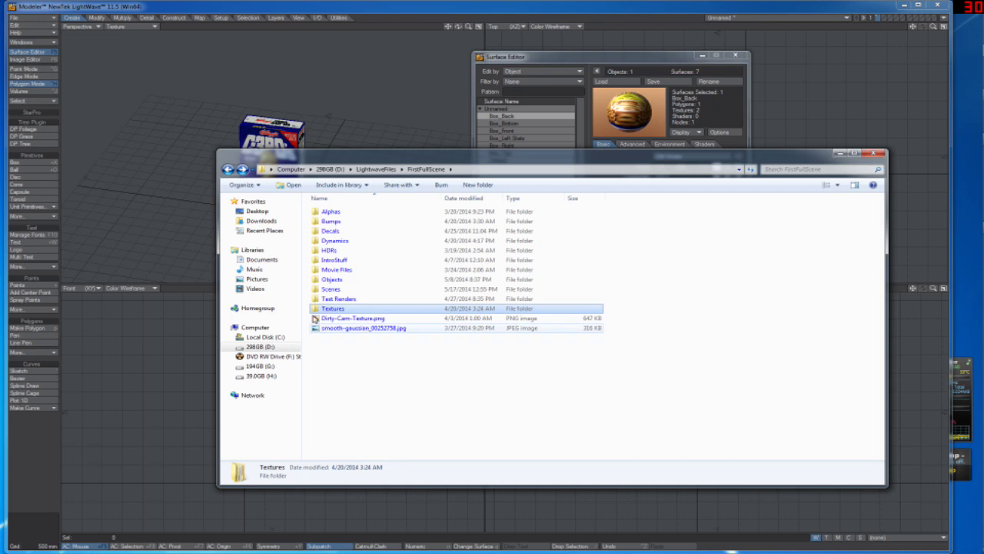
right_click(332, 310)
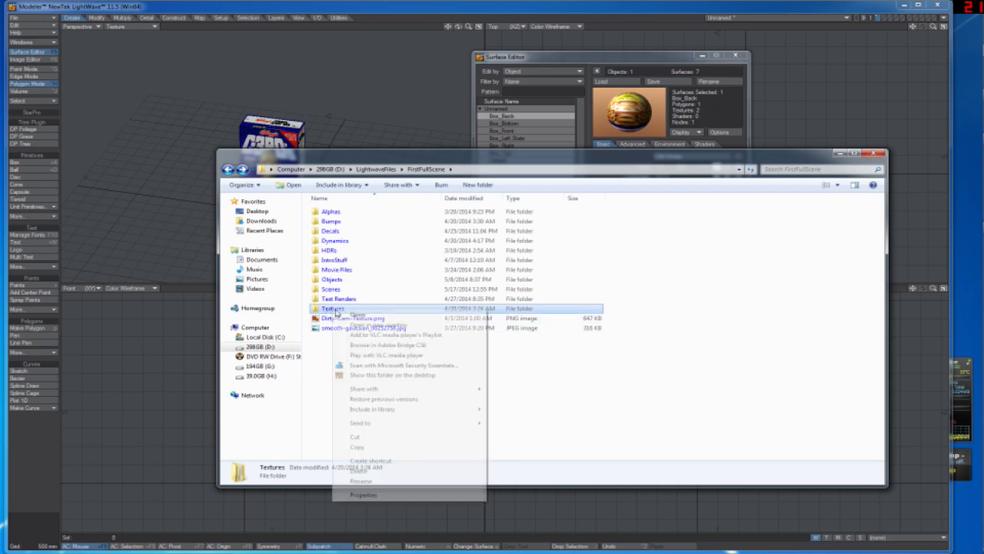
click(364, 494)
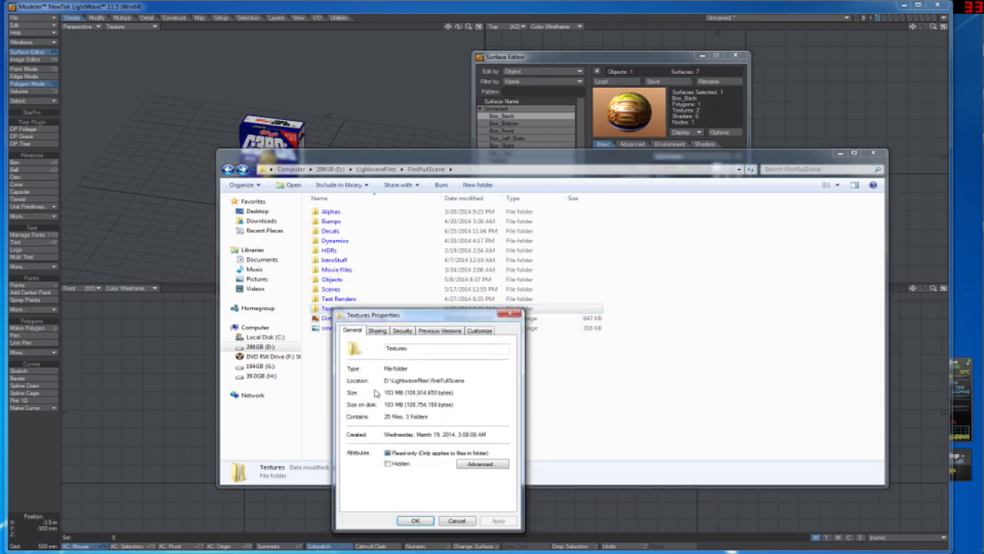
click(511, 315)
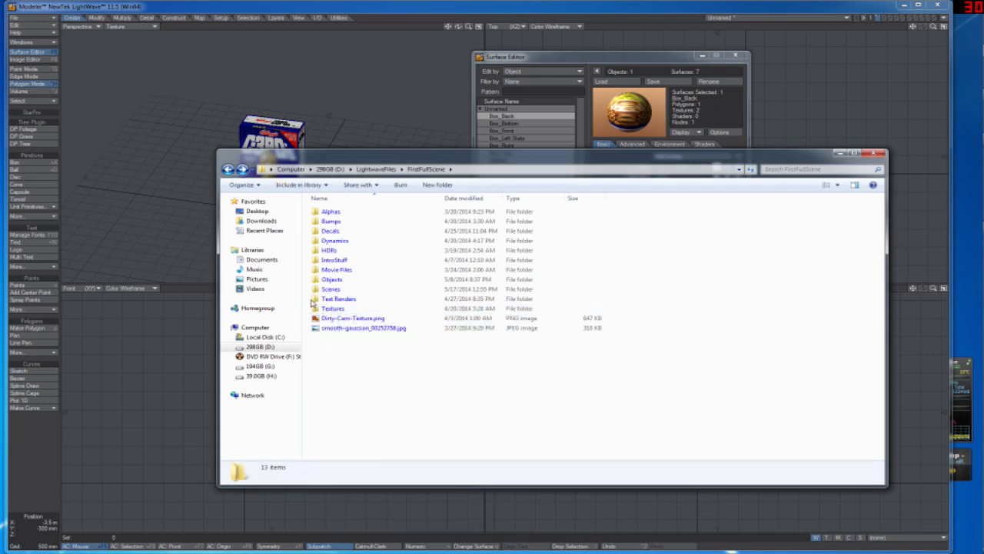
Step: Check the combined properties of the Metals, Stone and Wood folders inside Textures
double_click(327, 307)
drag(374, 277, 326, 206)
right_click(325, 211)
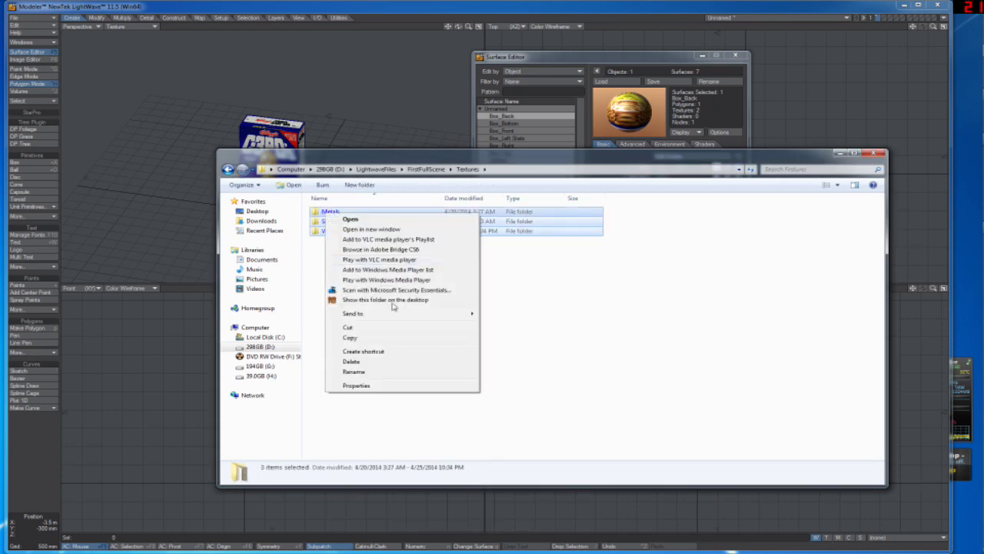
click(357, 385)
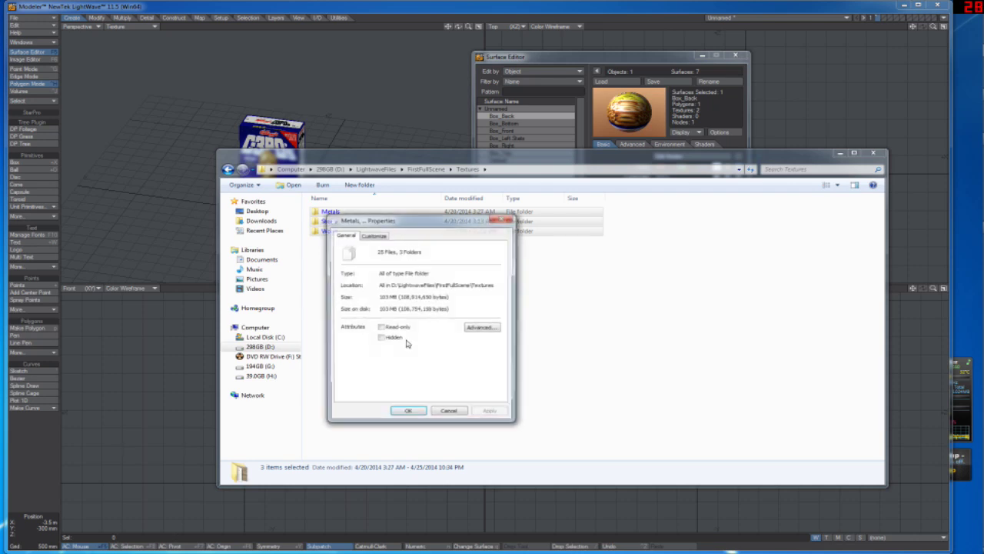
click(502, 219)
Step: Inspect the dimensions of the three MetalPainted images in the Metals folder and preview MetalPainted_R.jpg at full view
double_click(332, 213)
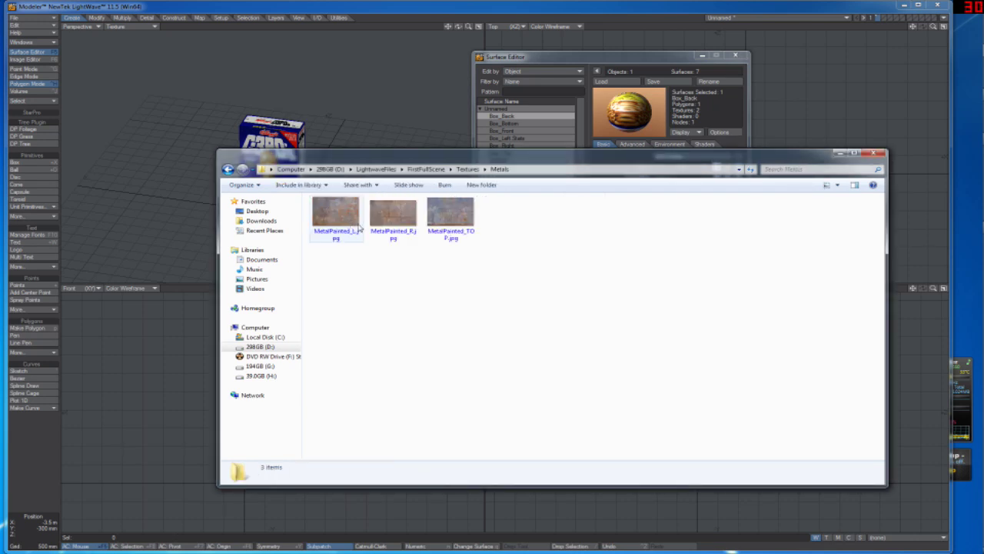
click(346, 214)
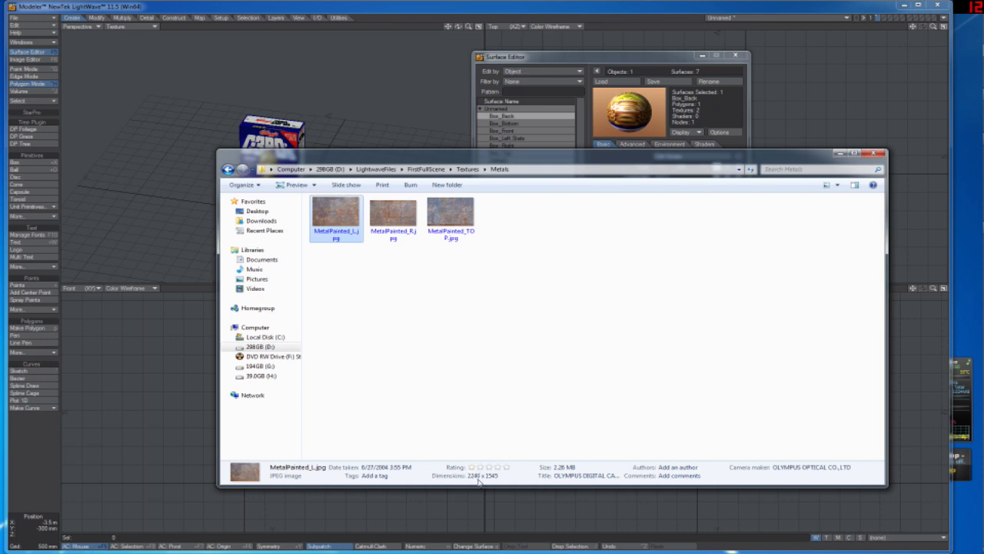
click(393, 227)
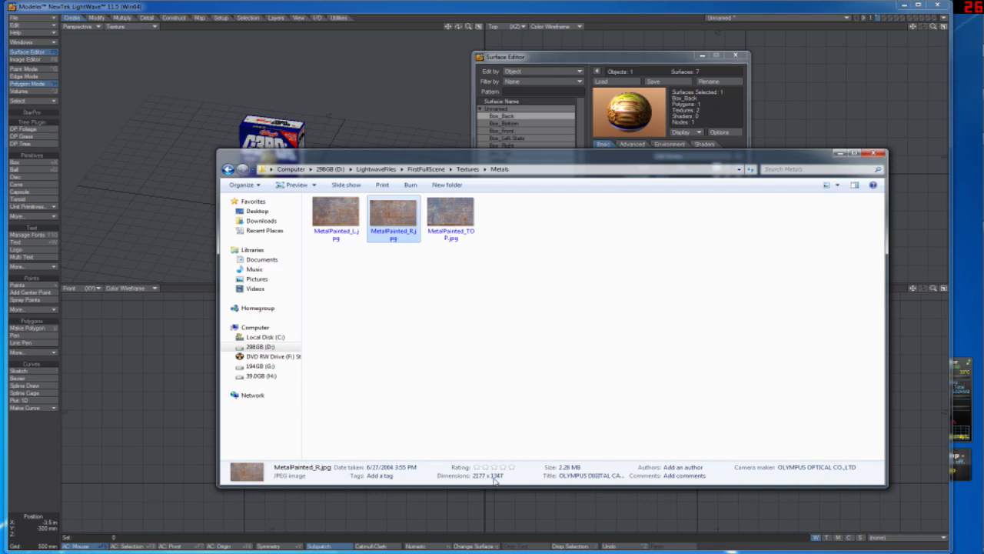
click(449, 220)
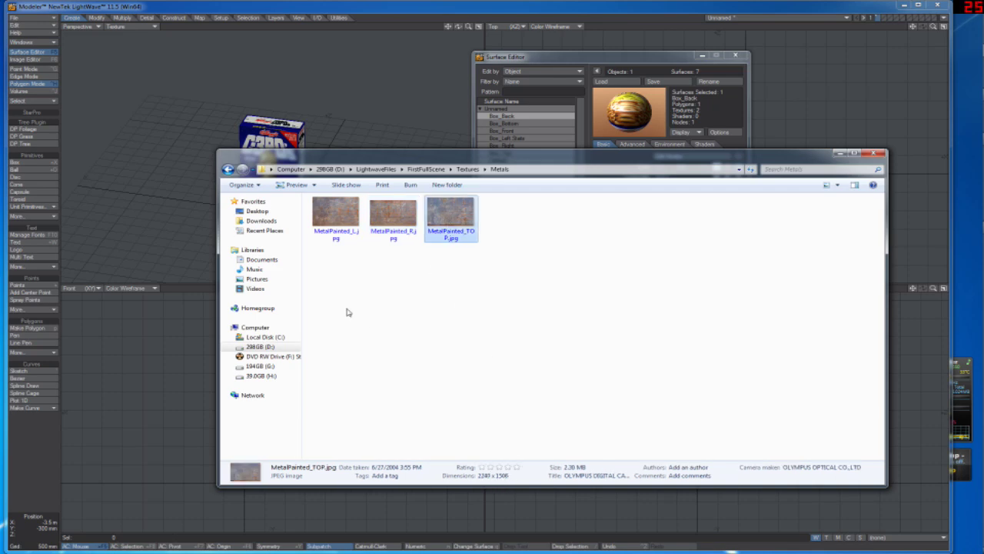
double_click(381, 216)
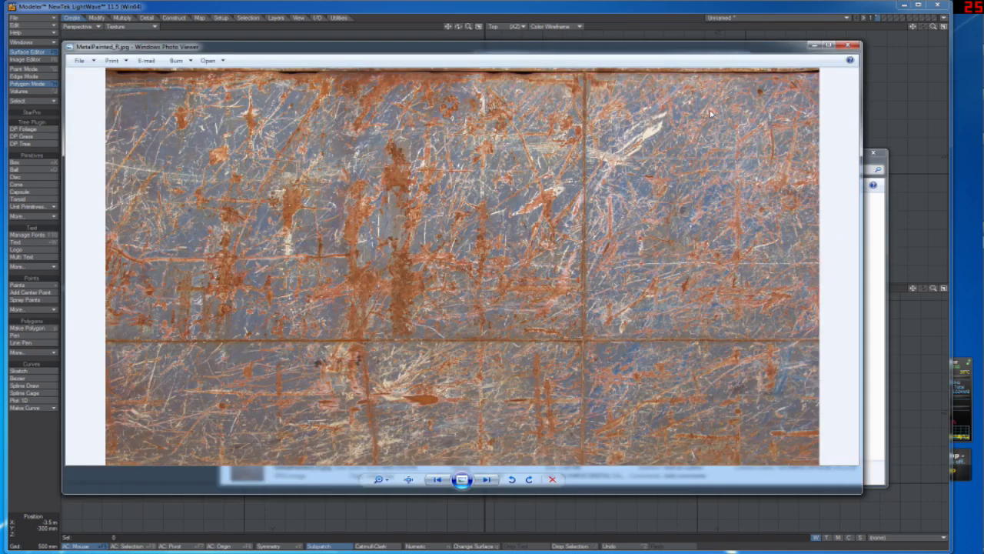
click(848, 46)
click(375, 371)
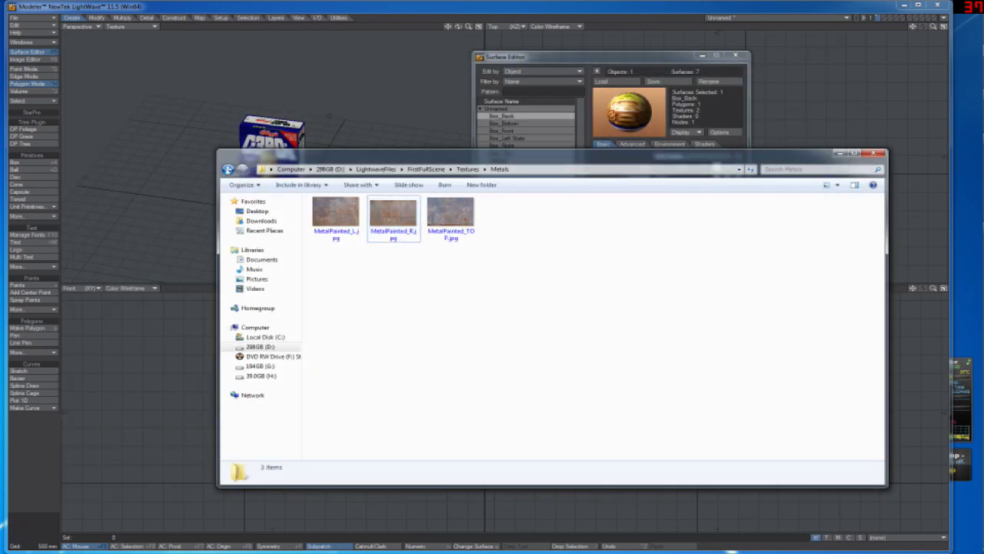
Step: Review all the images in the Stone texture folder, and return to the FirstFullScene folder
click(228, 170)
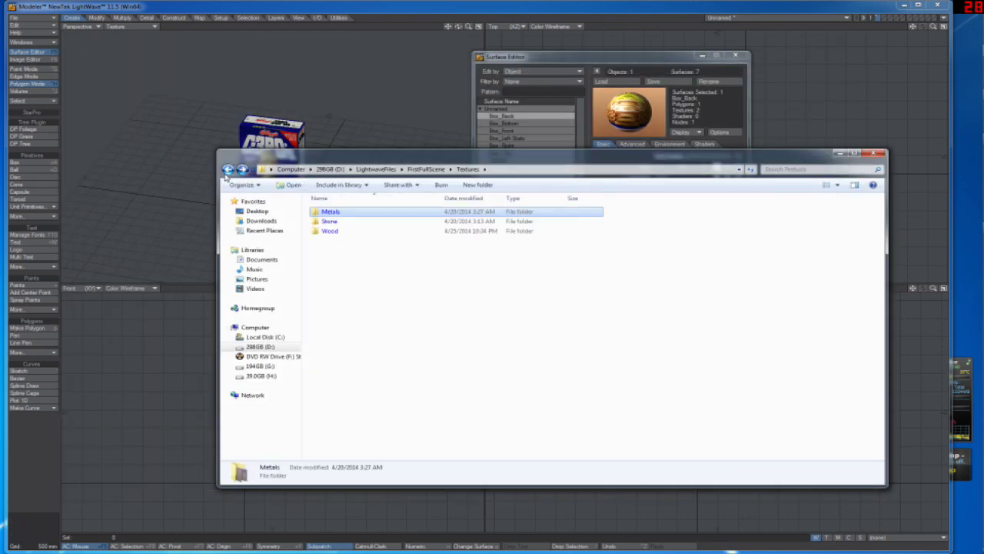
double_click(333, 222)
drag(343, 281, 824, 254)
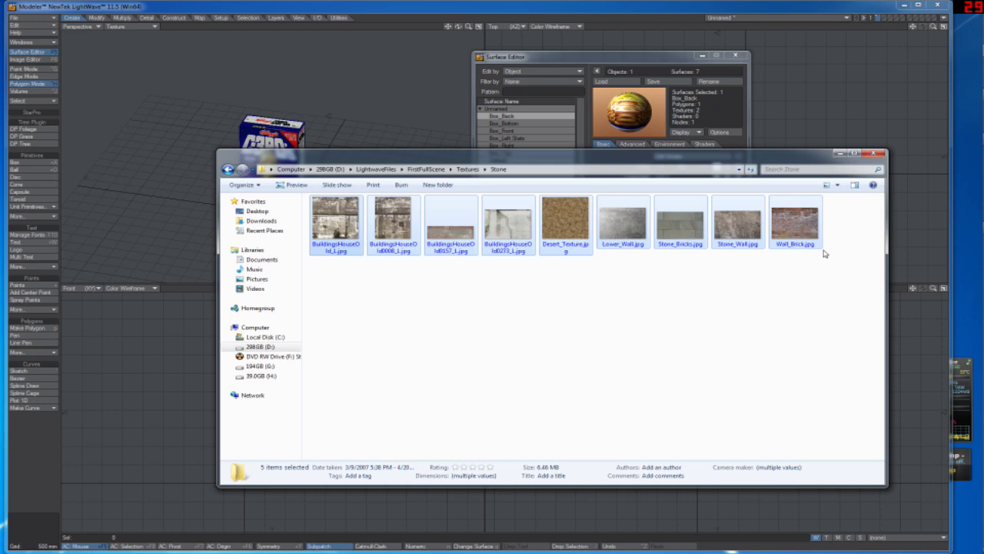
click(660, 315)
click(228, 170)
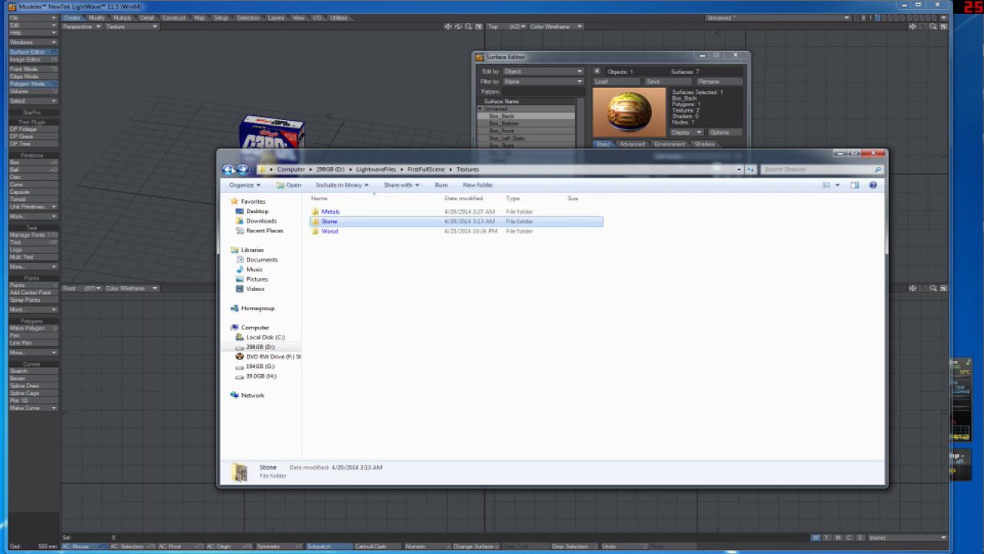
click(228, 170)
click(349, 347)
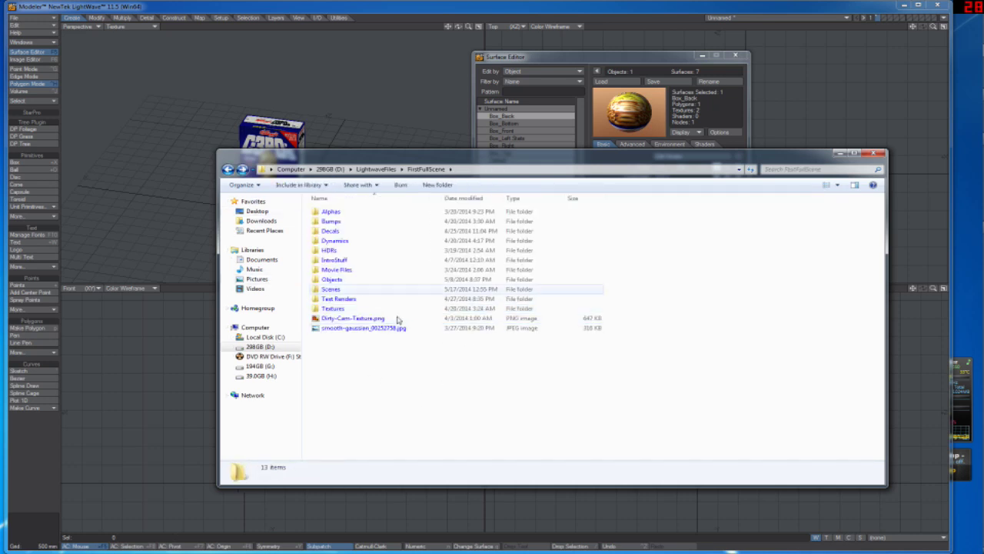
Step: Look over the LightWave object files in the Objects folder and go back to FirstFullScene
click(331, 282)
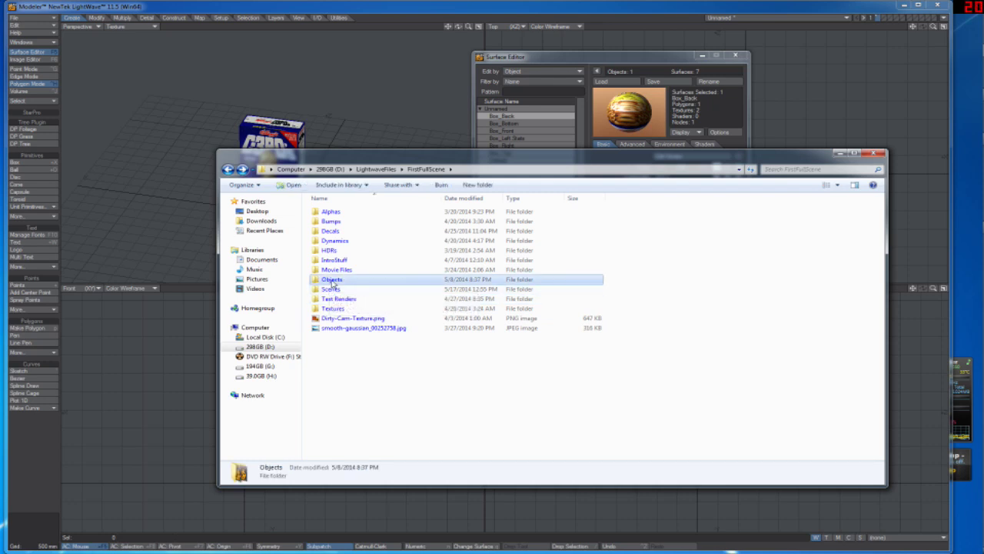
double_click(331, 281)
drag(413, 268, 355, 230)
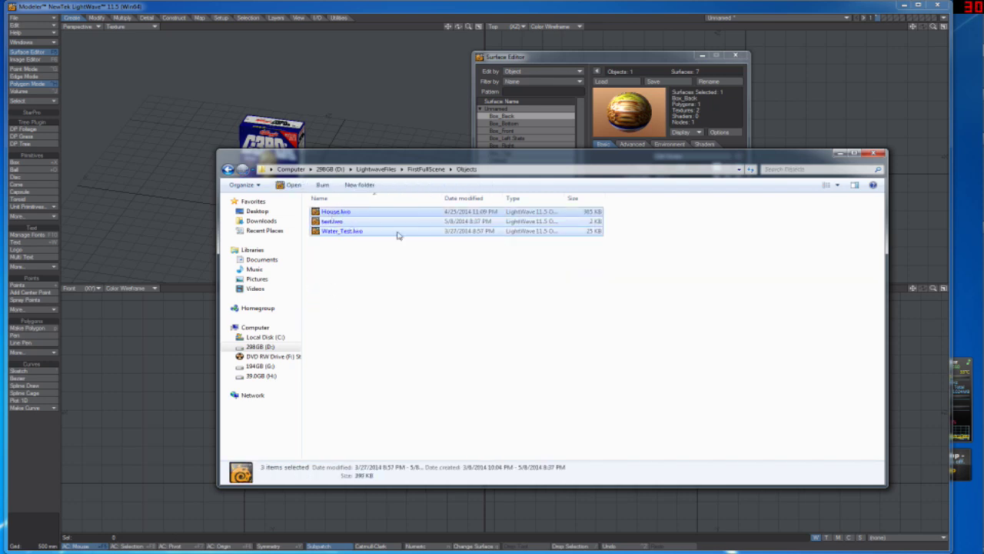
click(454, 279)
key(BackSpace)
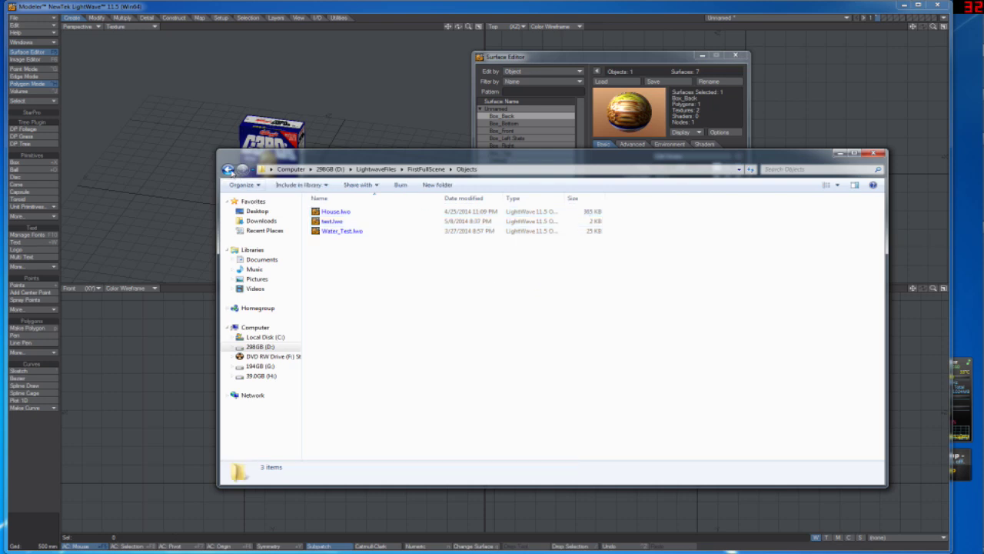
Step: Check the contents of the Movie Files folder and return to the LightwaveFiles folder
double_click(358, 270)
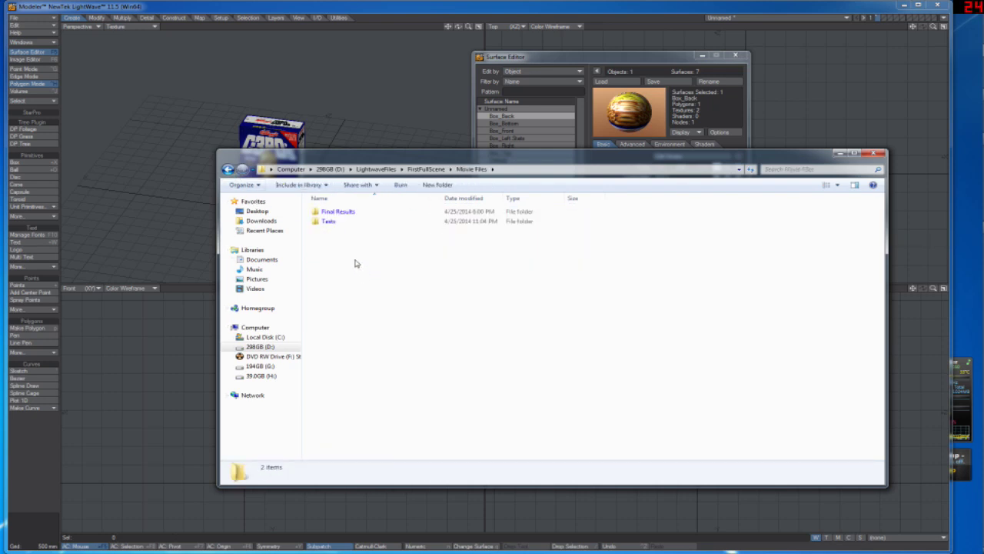
click(229, 169)
click(228, 169)
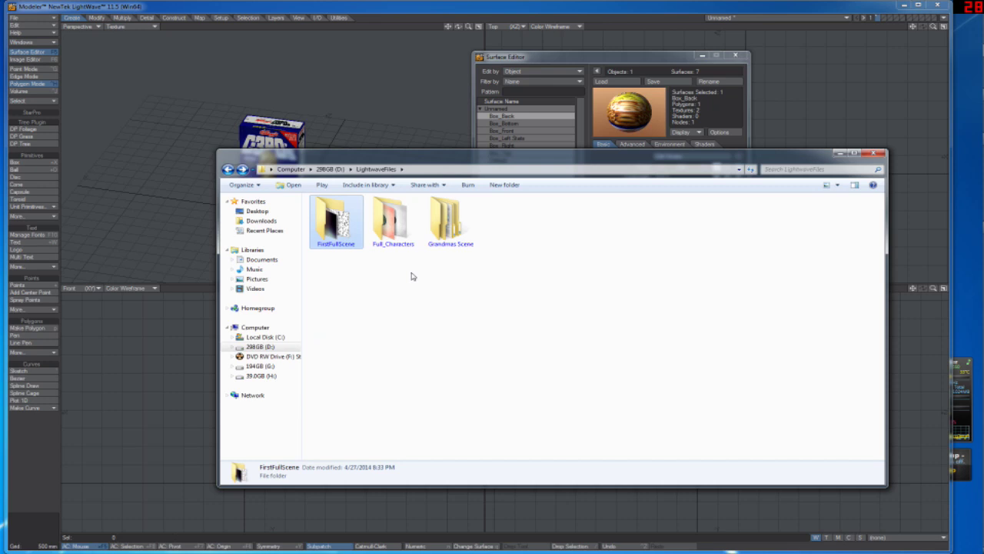
Step: Examine Female.lwo in the Female folder of Full_Characters, and go back up to the root of drive D:
double_click(391, 224)
double_click(331, 211)
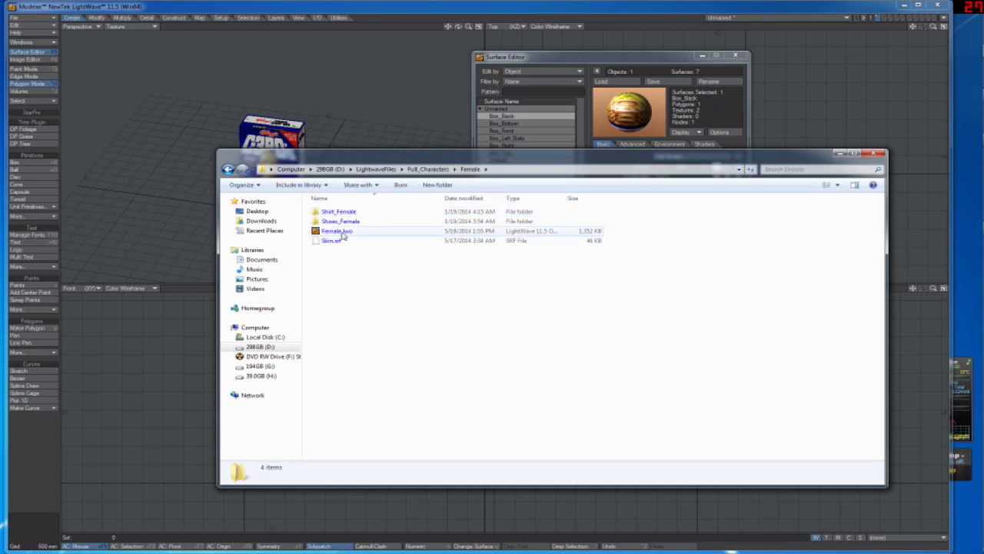
click(343, 233)
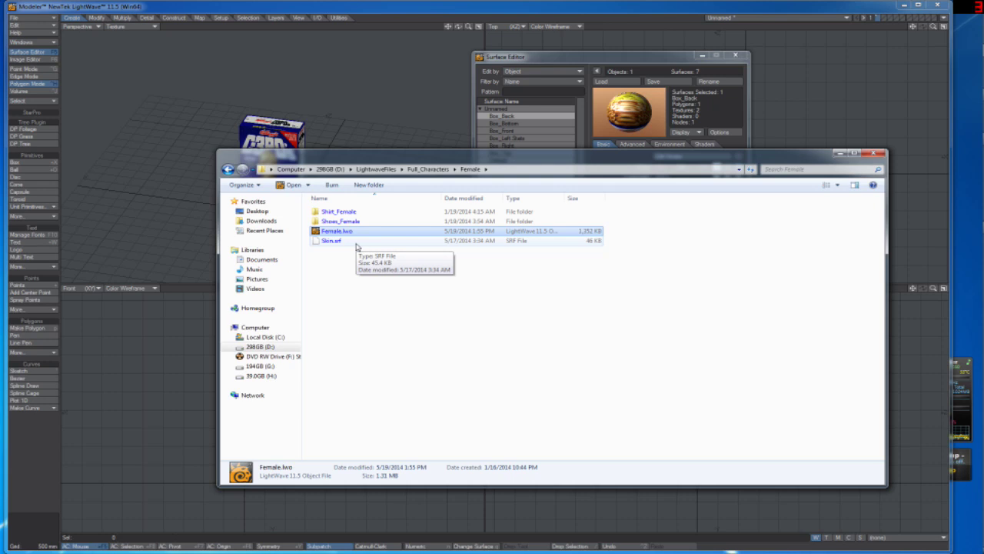
click(346, 270)
click(228, 169)
click(229, 170)
click(228, 169)
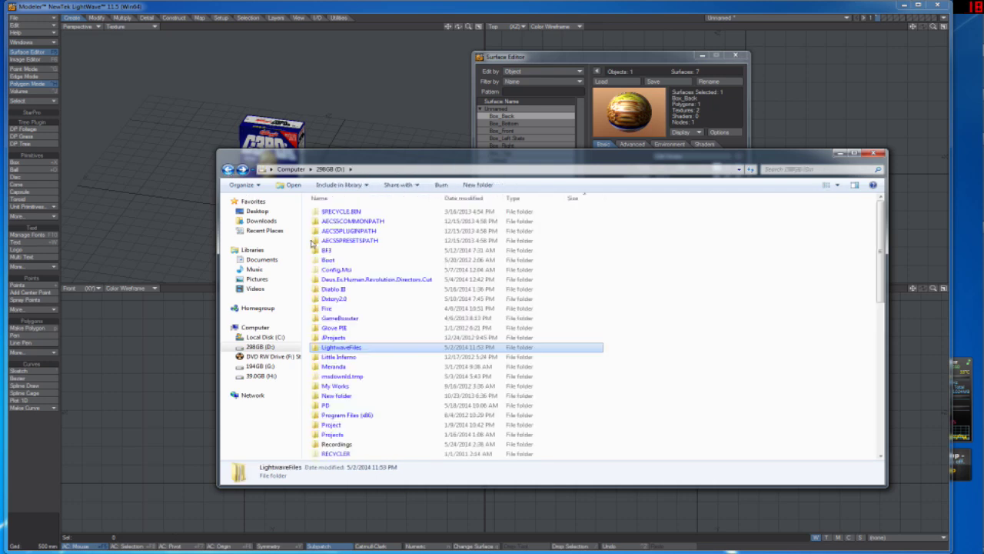
Step: Check the properties of the LightwaveFiles folder on drive D: for its size and contents
right_click(331, 347)
click(361, 340)
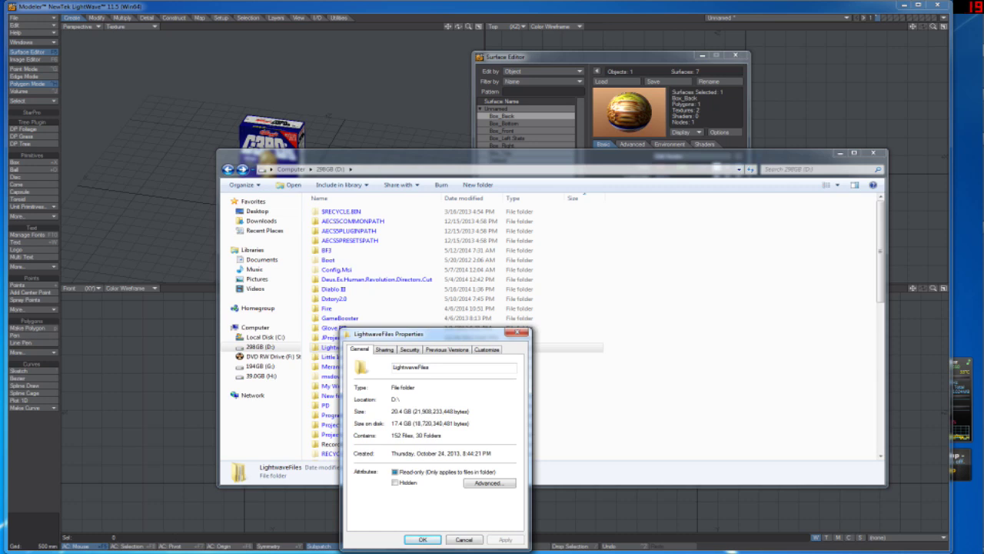
click(517, 334)
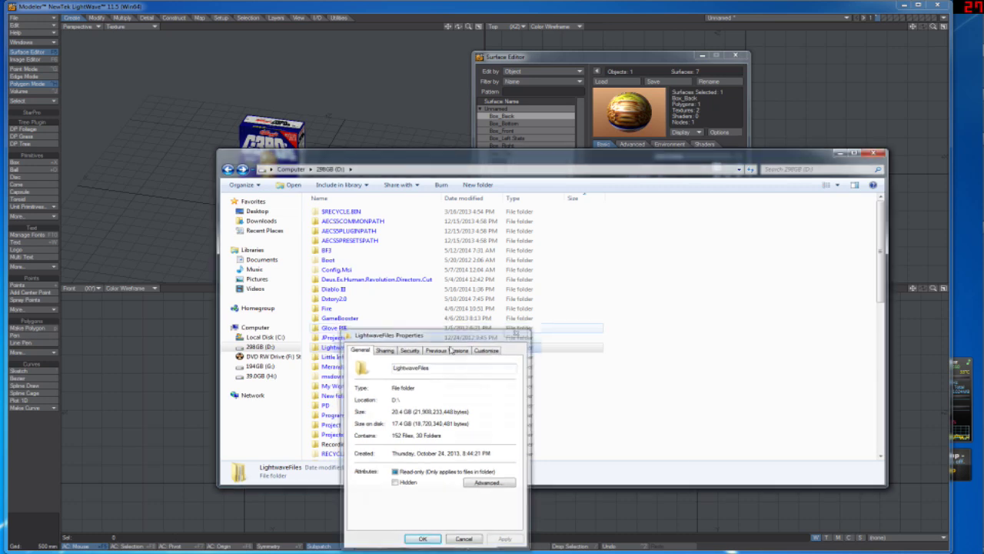
Step: Open the LightwaveFiles folder, look into Full_Characters, and return to LightwaveFiles
double_click(323, 348)
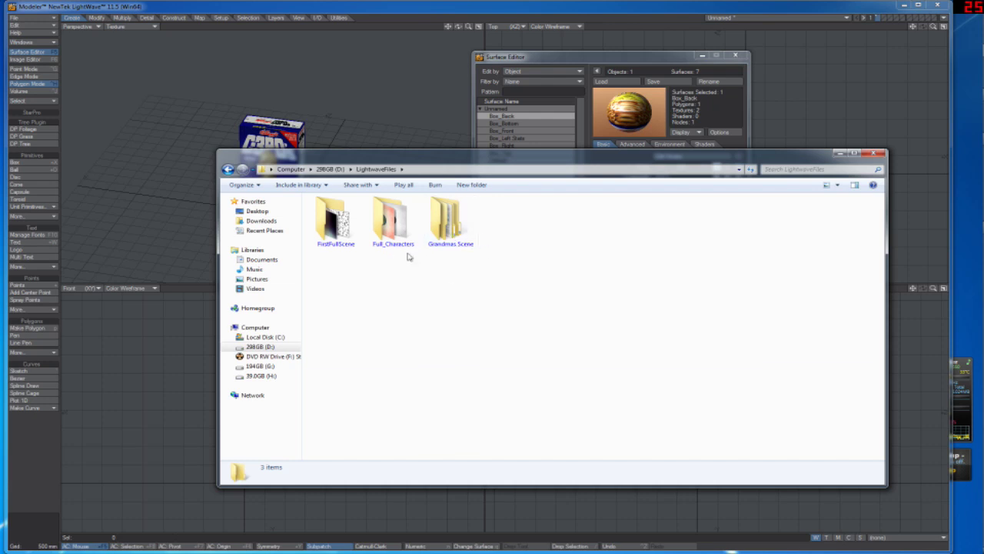
double_click(392, 224)
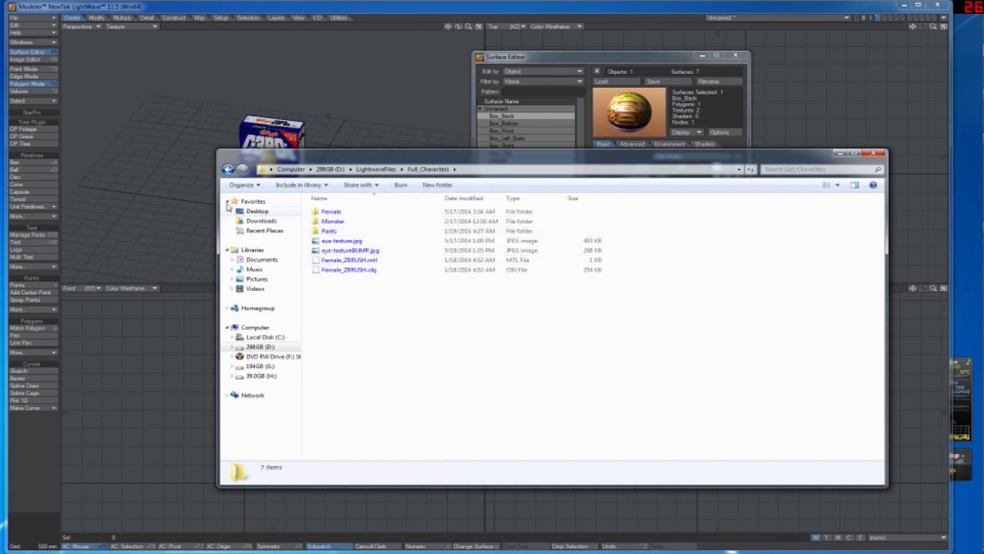
click(228, 169)
Step: View Building.One_ShinglesAL.jpg in the Alphas folder of FirstFullScene, and go back to FirstFullScene
double_click(335, 223)
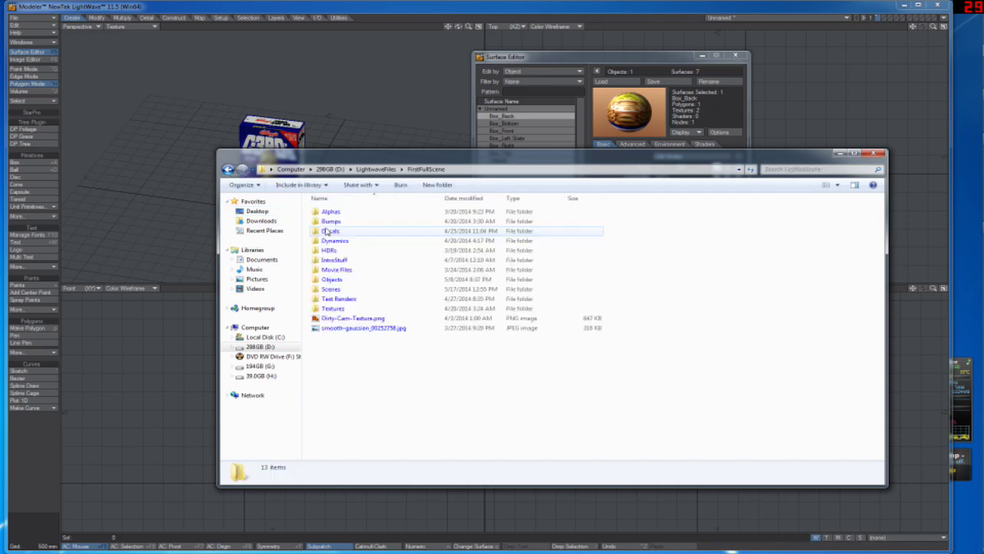
double_click(334, 213)
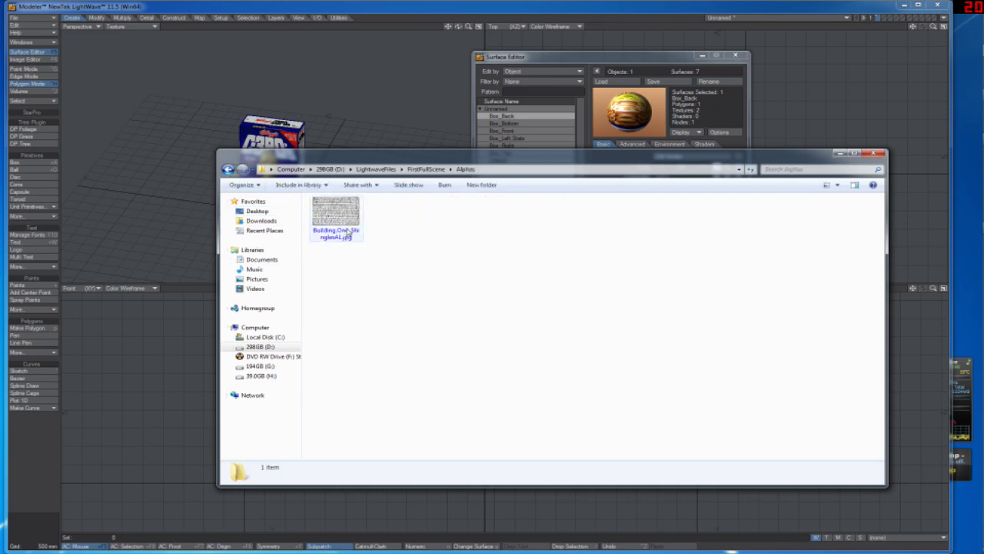
double_click(346, 234)
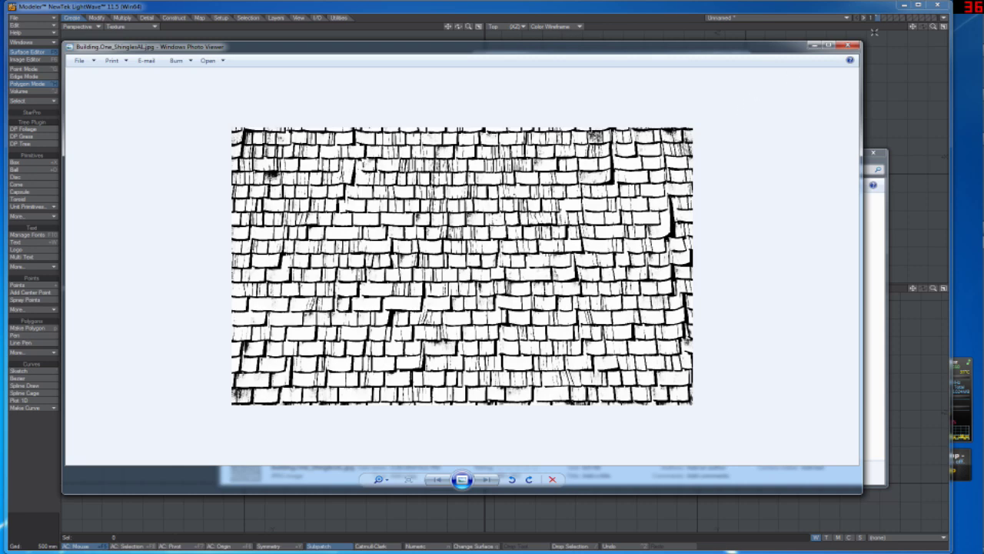
click(848, 45)
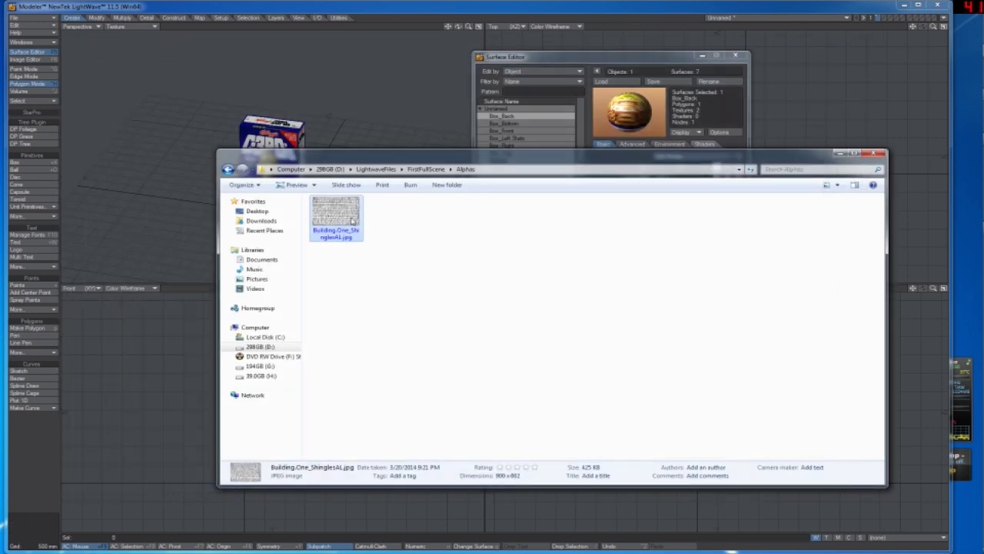
click(228, 169)
Step: Look over the images in the Bumps folder, view Wood_WallBW.jpg, and return to FirstFullScene
double_click(347, 226)
right_click(348, 221)
click(653, 383)
drag(843, 323, 862, 329)
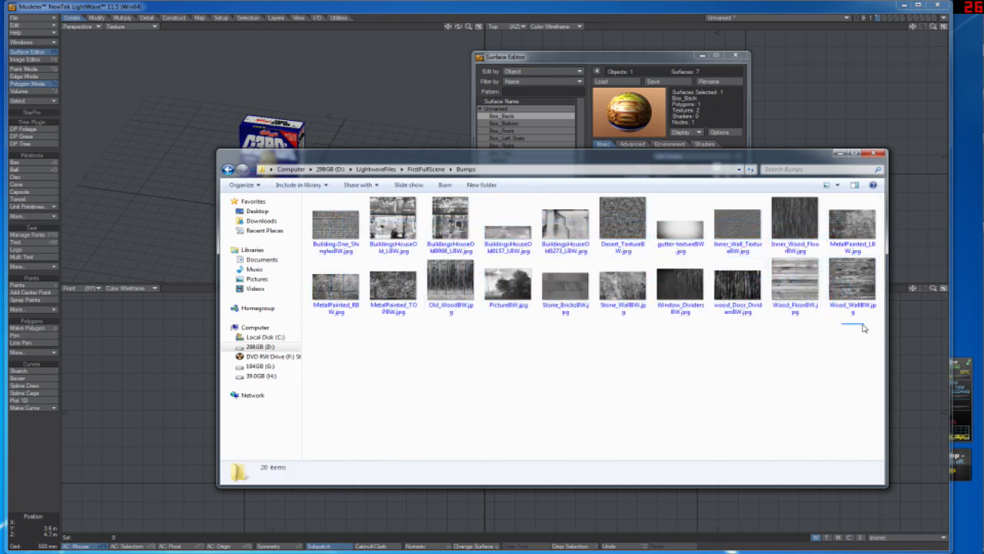
double_click(852, 286)
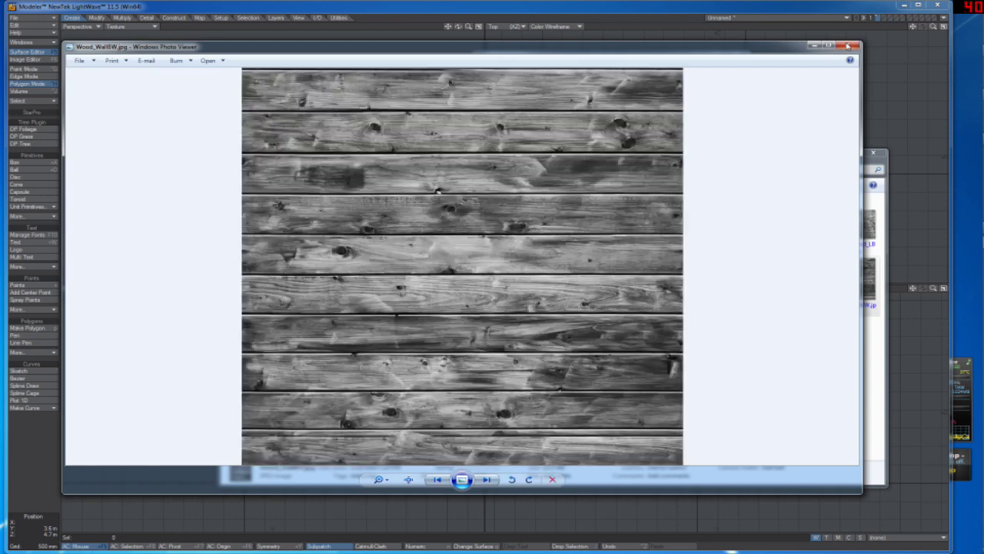
click(848, 46)
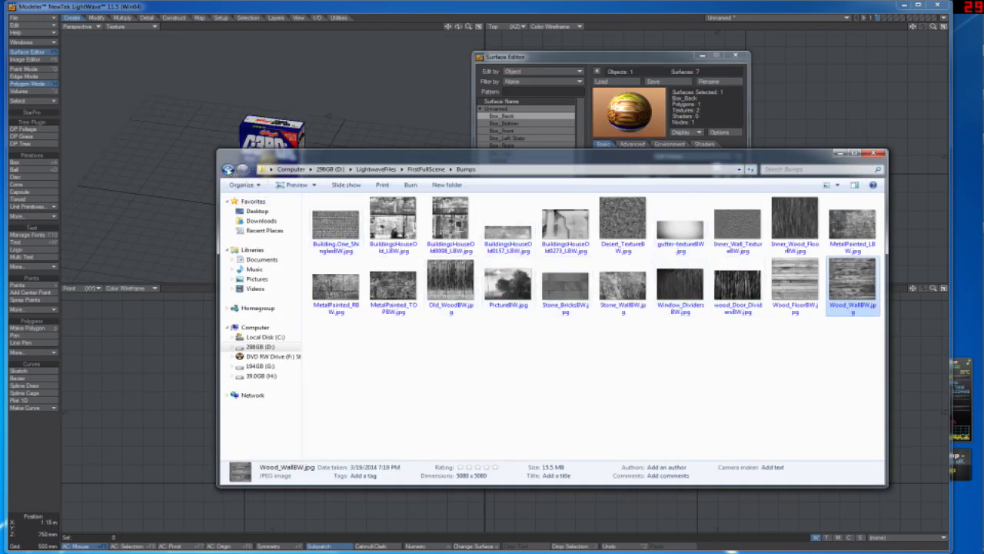
click(228, 169)
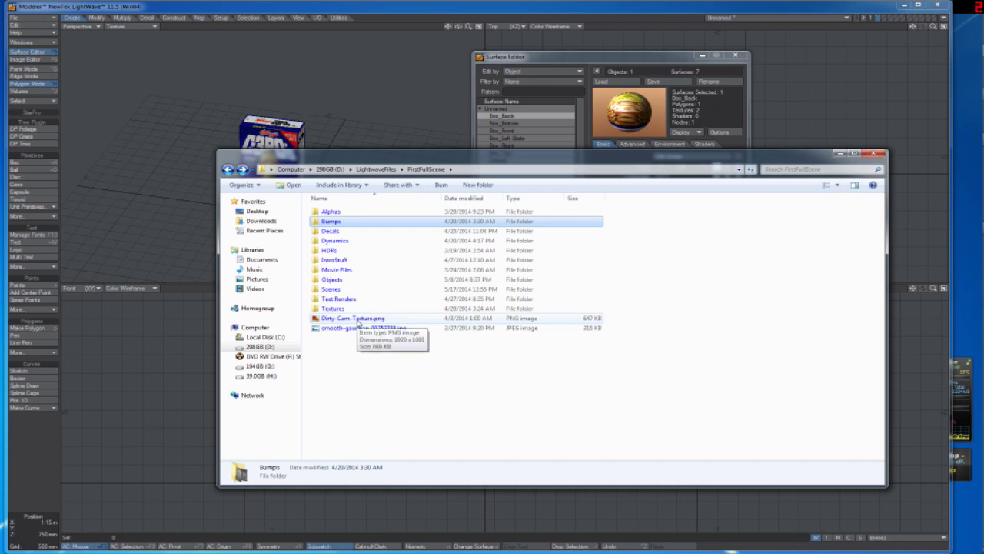
Step: View Dirty-Cam-Texture.png in FirstFullScene, and go back to the LightwaveFiles folder
double_click(359, 319)
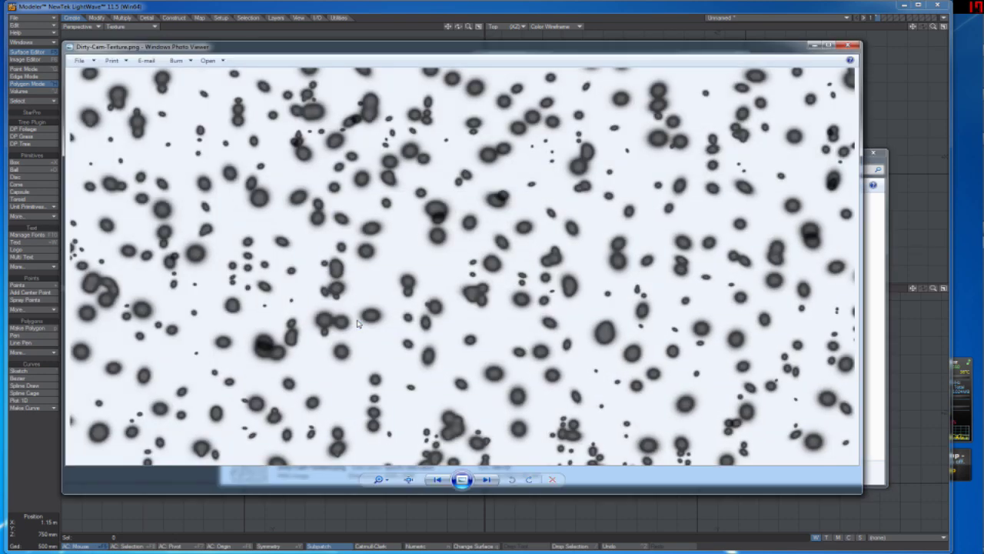
click(849, 47)
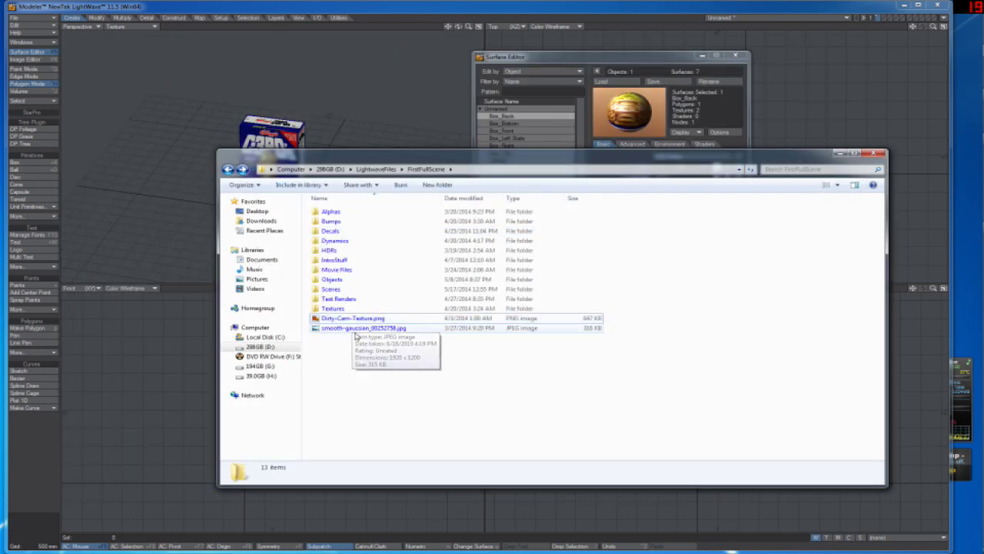
click(228, 169)
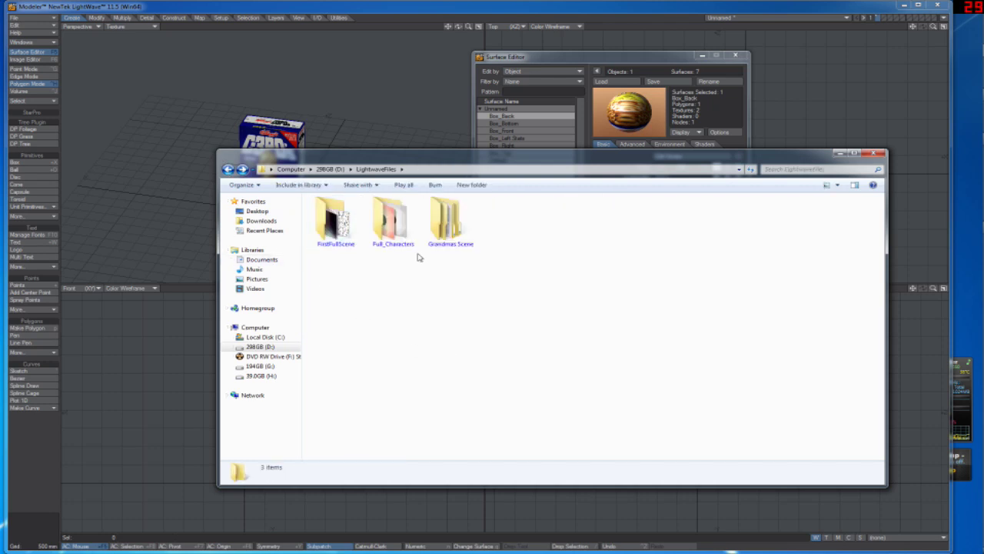
Step: Look over the images in the Textures folder of Grandmas Scene, and return to Grandmas Scene
double_click(446, 223)
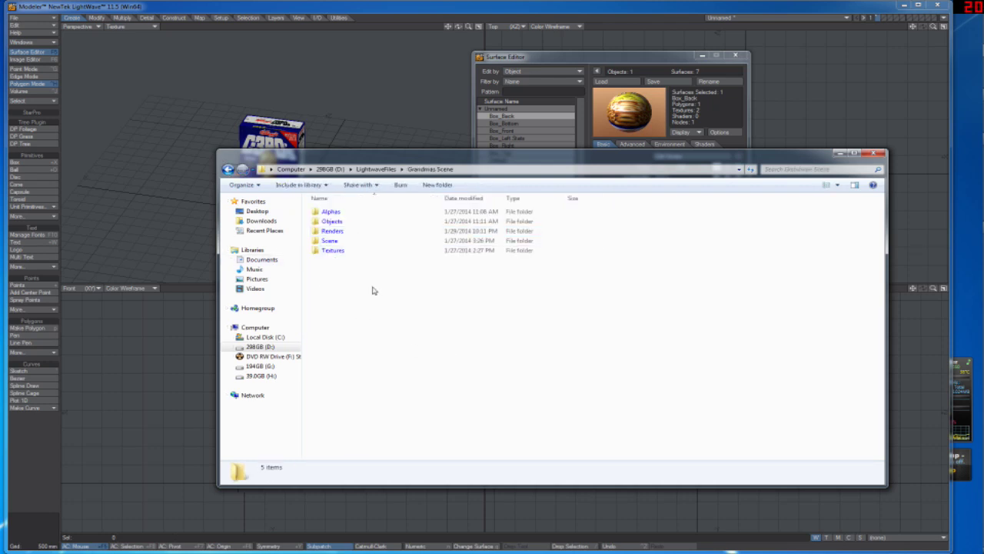
double_click(339, 249)
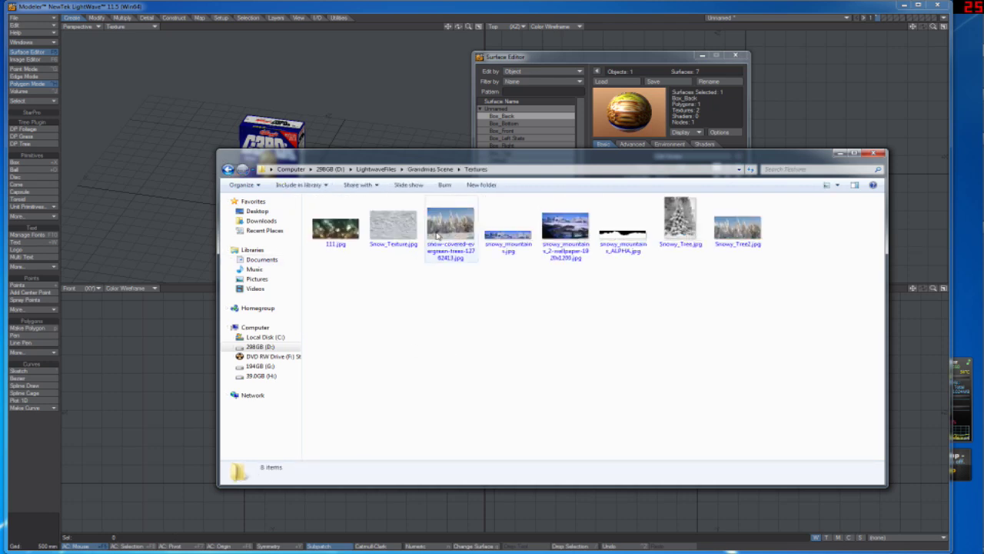
click(227, 169)
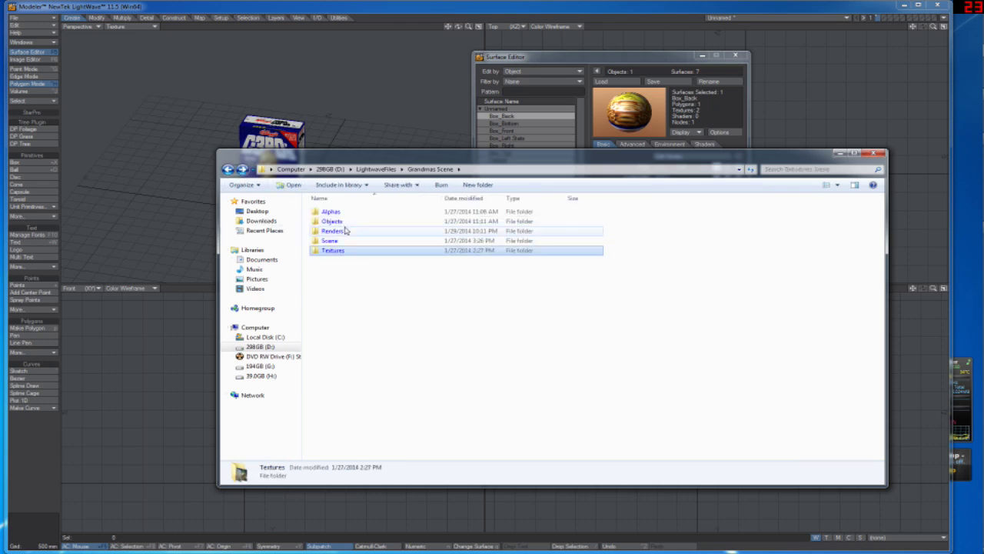
Step: Open the Renders folder and view Test_001.png, Test_1.png, Test_002.png, Test_003.png and Test_004.png one after another
double_click(344, 230)
double_click(349, 242)
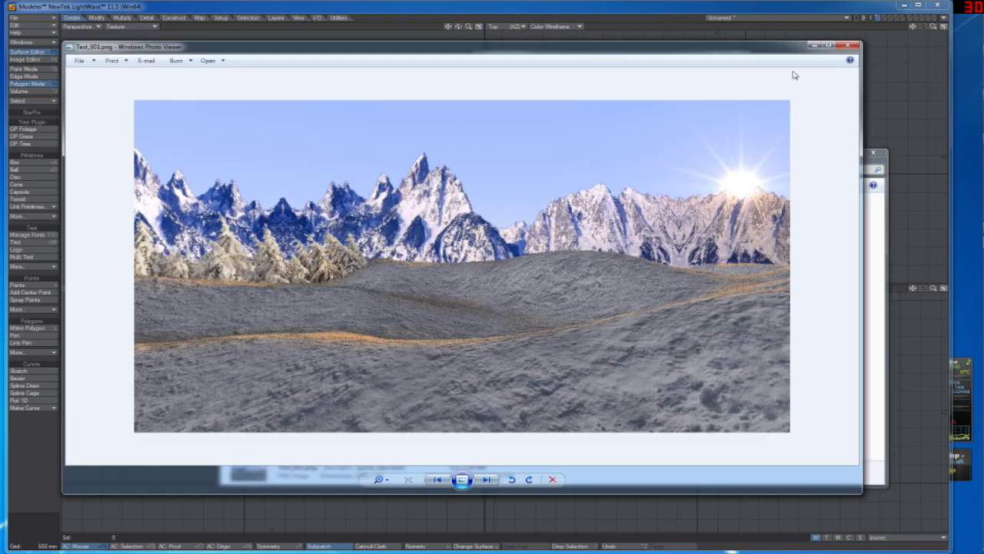
click(845, 47)
double_click(393, 228)
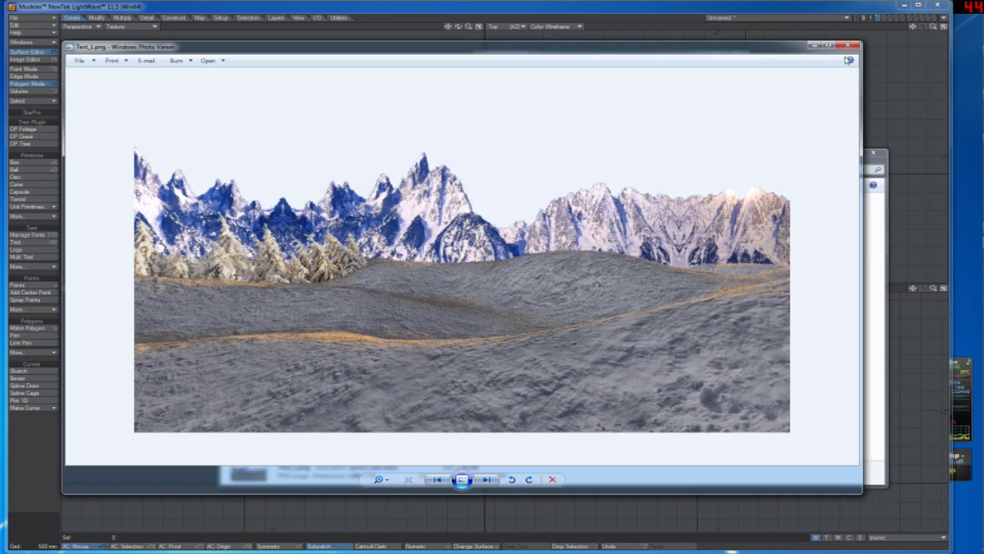
click(846, 45)
double_click(450, 227)
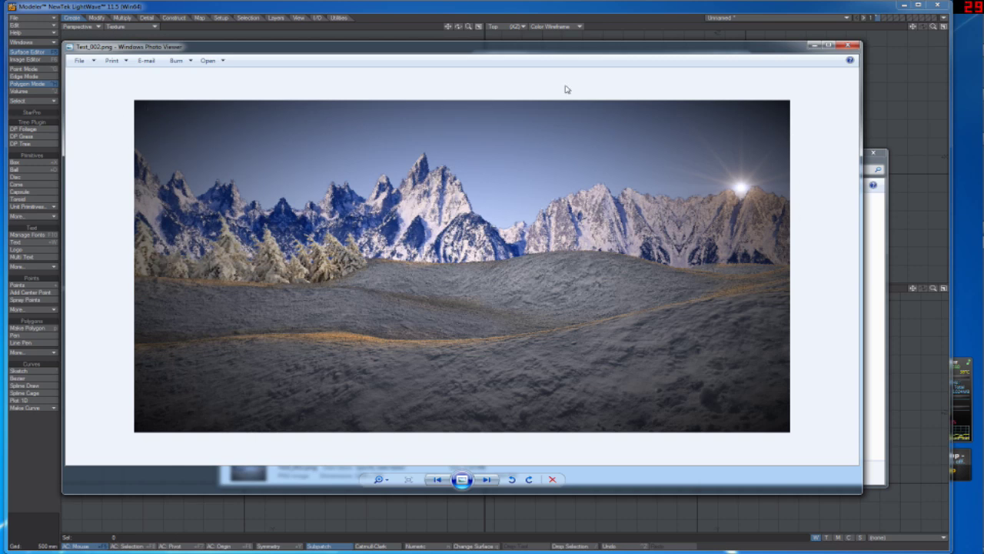
click(848, 45)
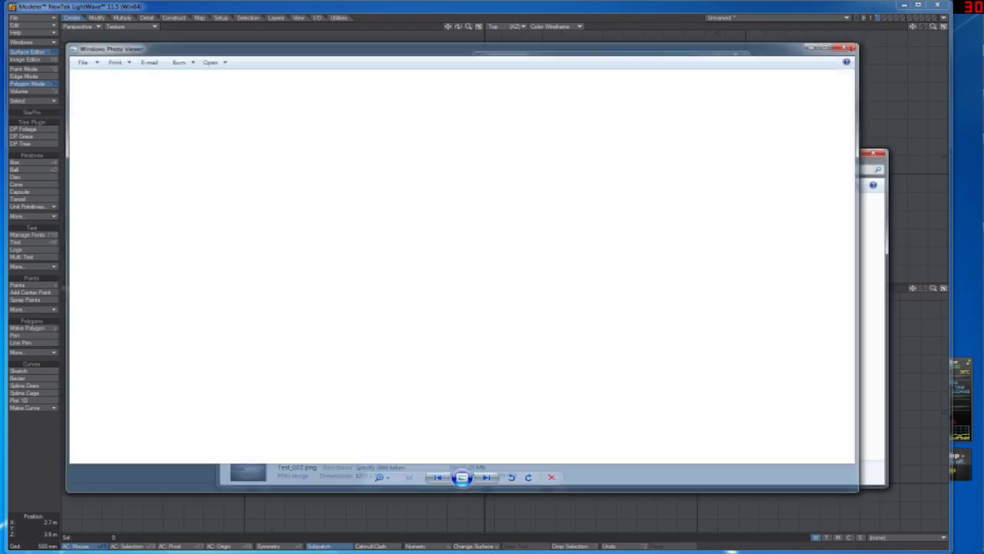
click(517, 224)
double_click(517, 224)
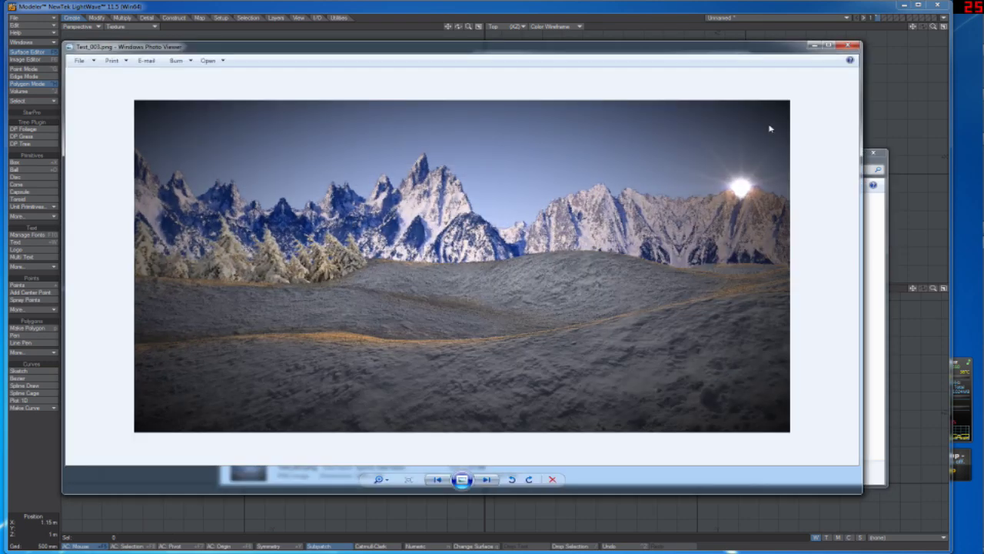
click(848, 44)
double_click(565, 224)
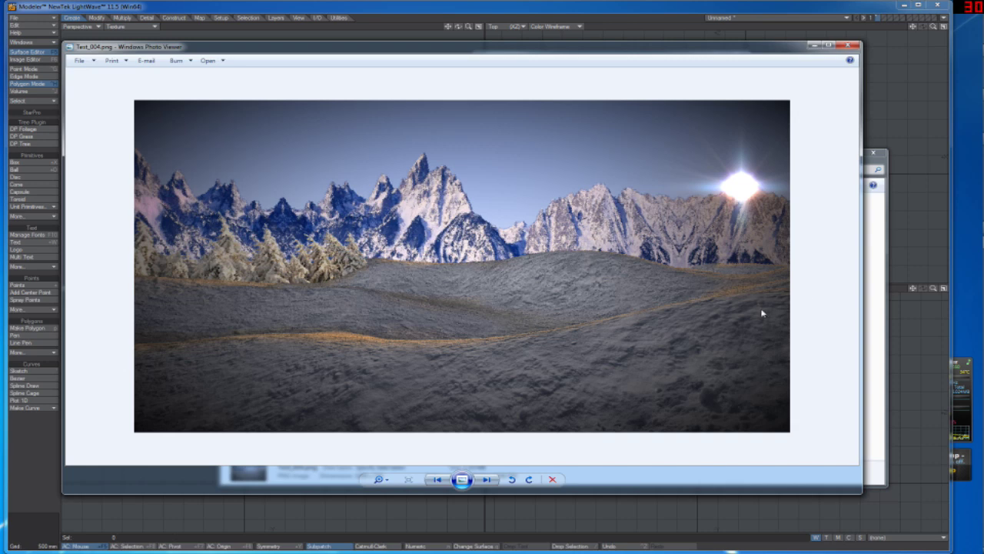
click(848, 46)
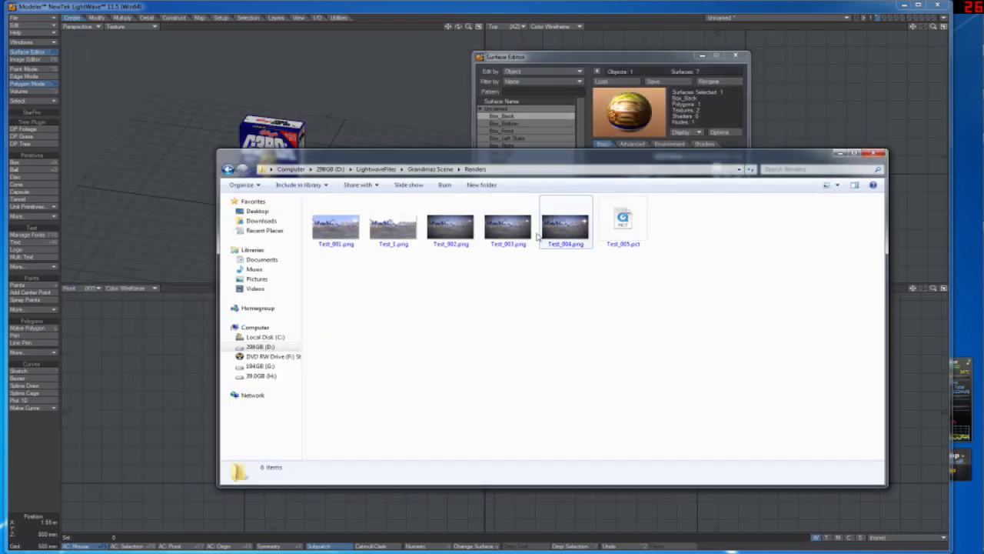
Step: Compare the test renders with one another, reopening Test_1.png and Test_001.png to examine their differences
click(503, 230)
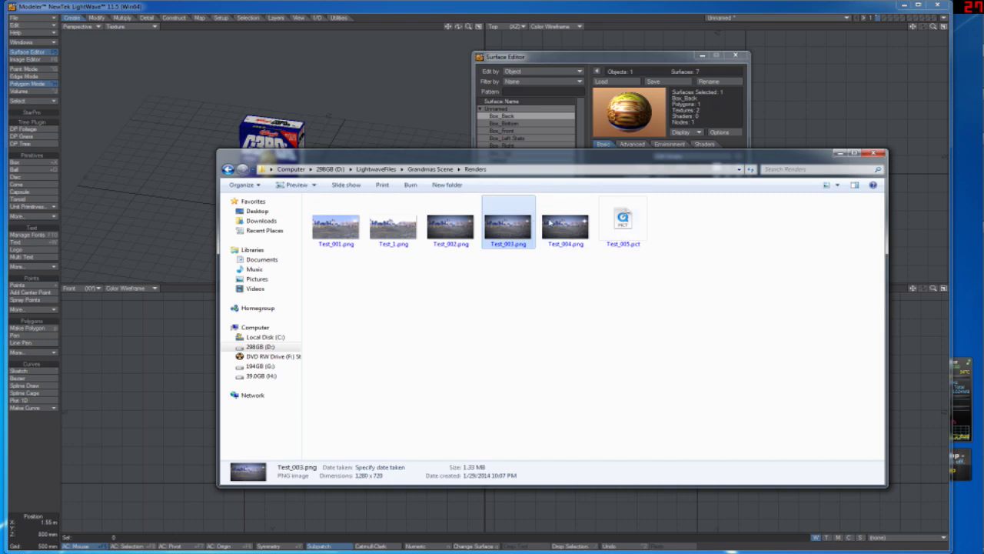
click(552, 230)
click(443, 229)
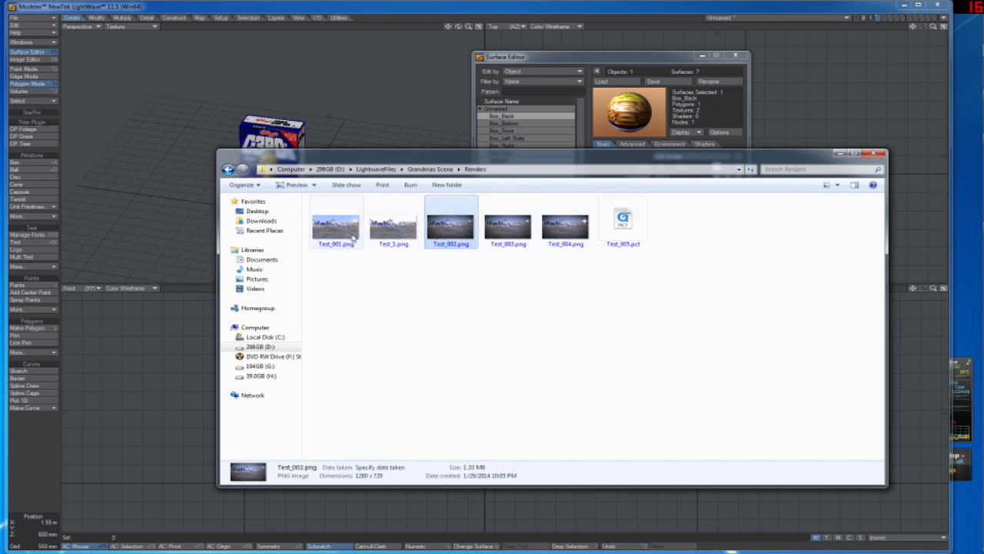
double_click(388, 231)
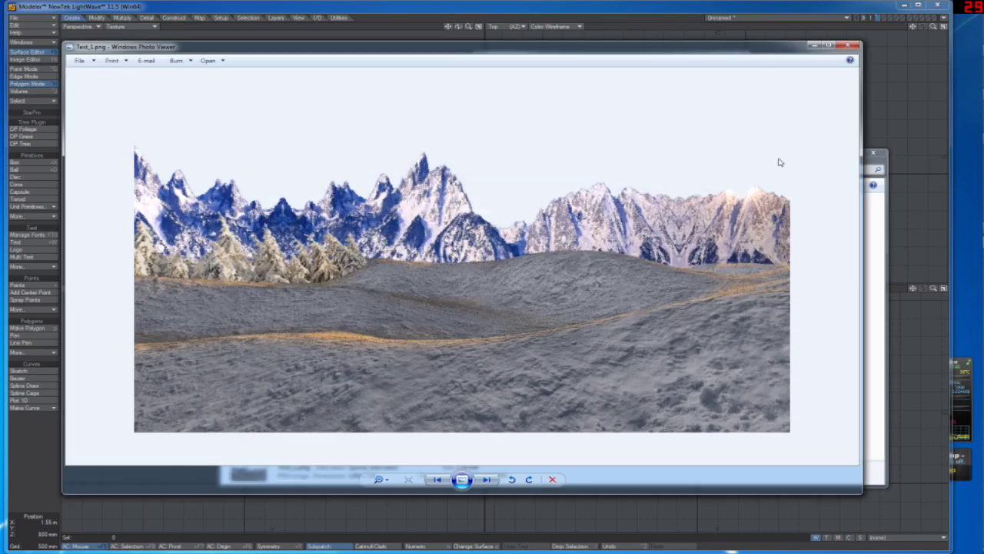
click(850, 44)
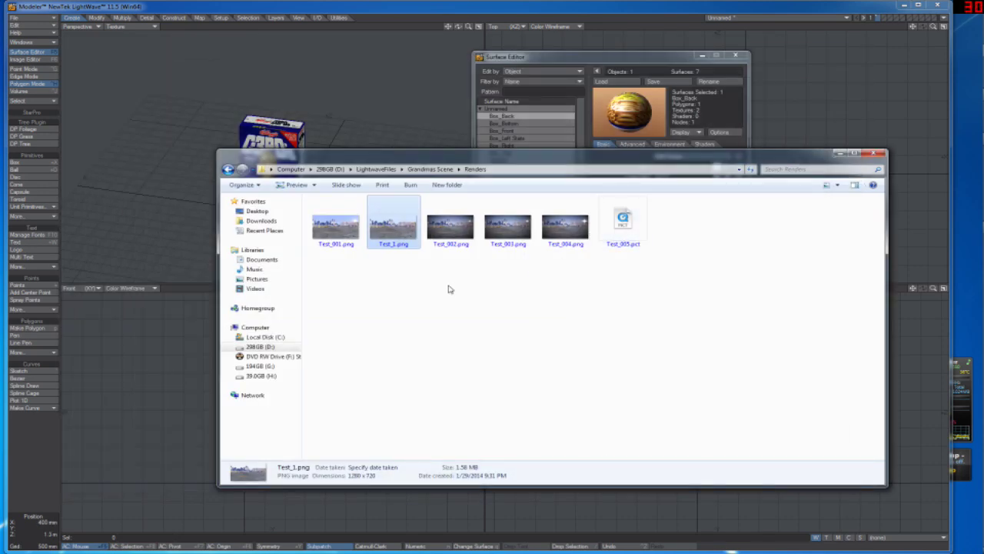
double_click(392, 235)
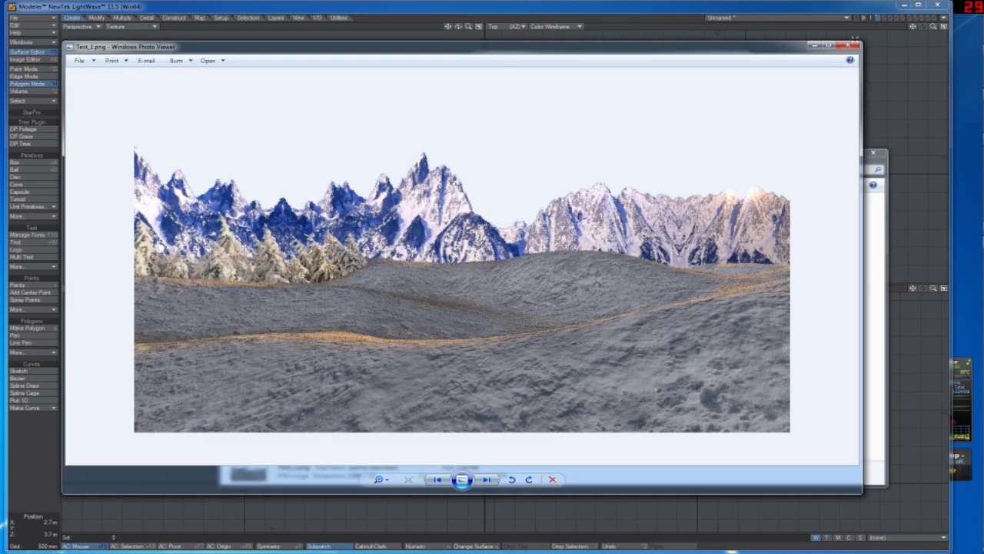
click(848, 45)
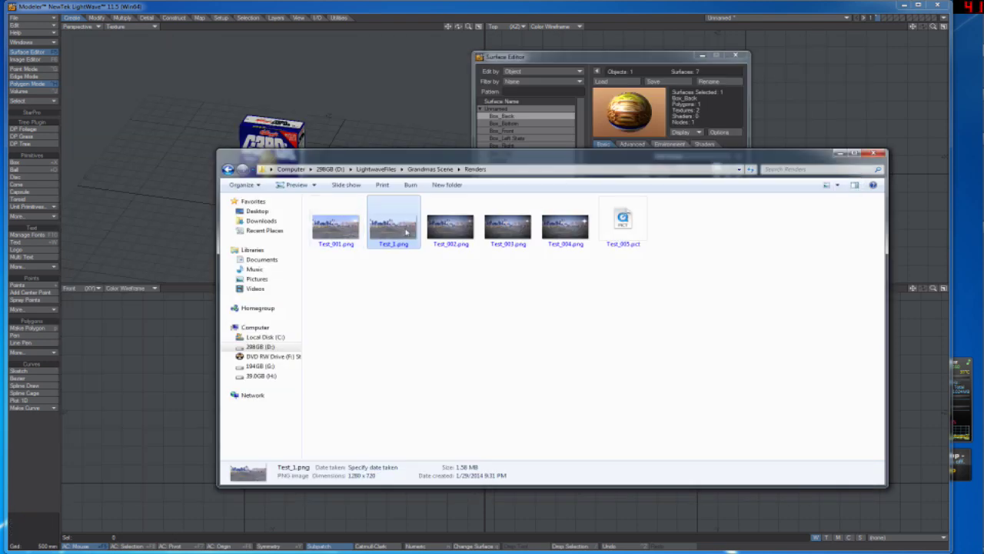
double_click(338, 229)
click(849, 44)
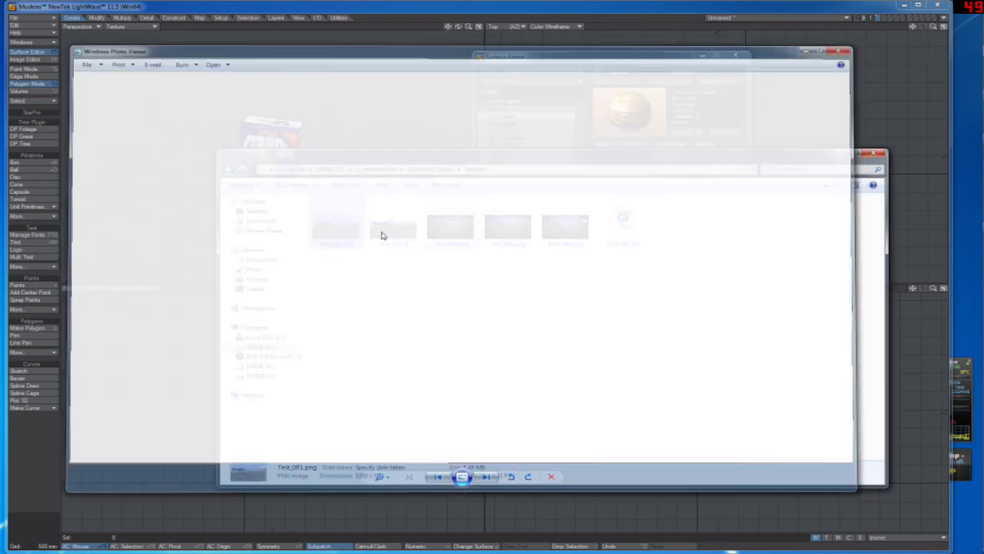
Step: View Test_1.png once more, and permanently delete it from the Renders folder
double_click(392, 230)
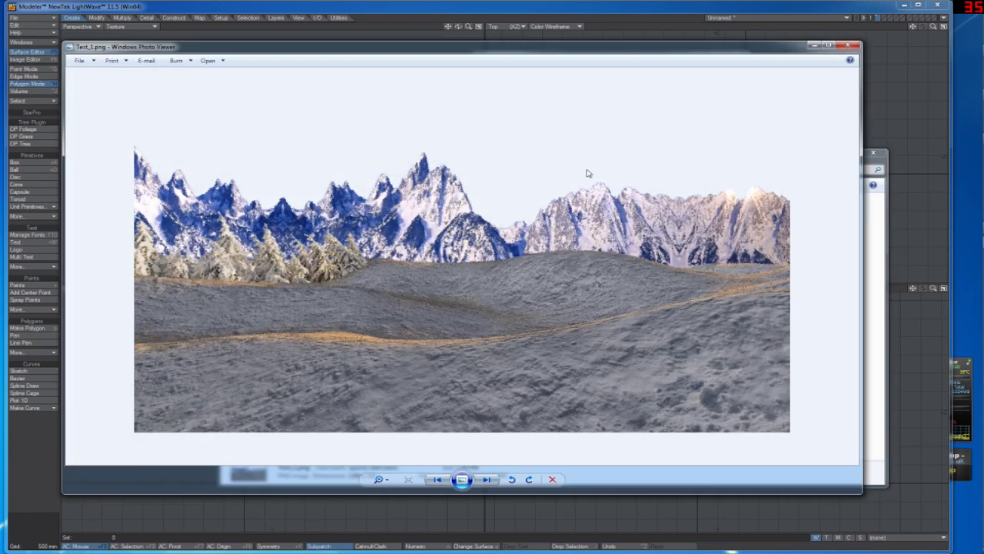
click(847, 46)
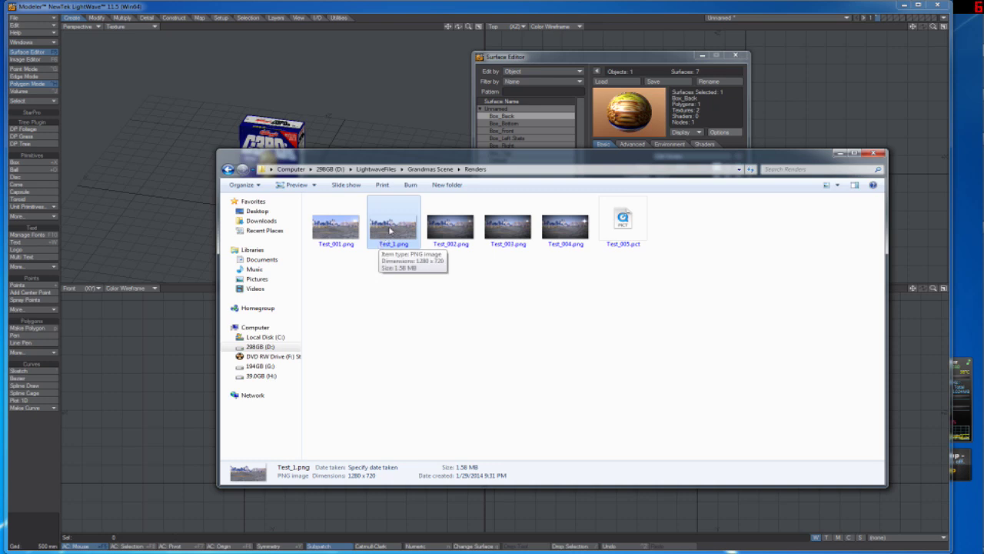
key(Delete)
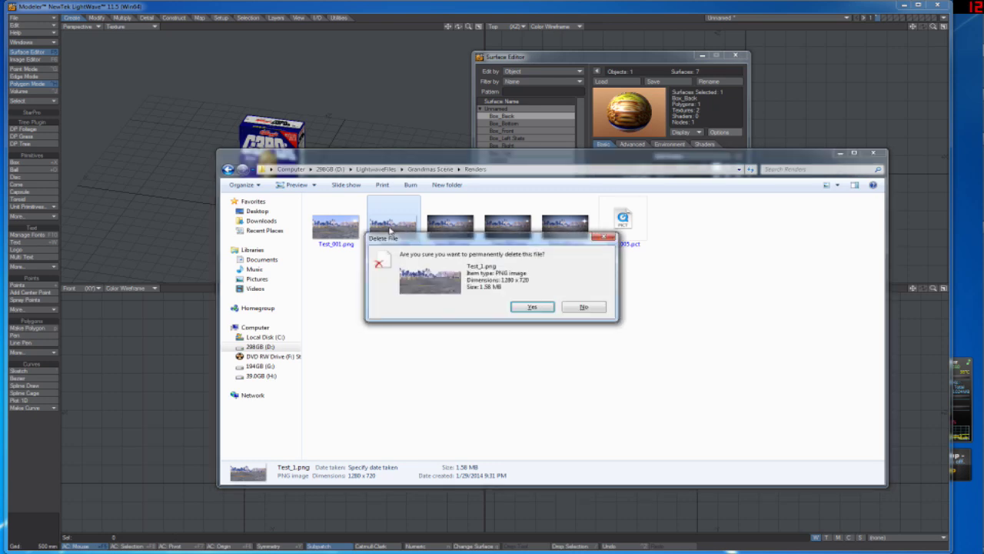
key(Return)
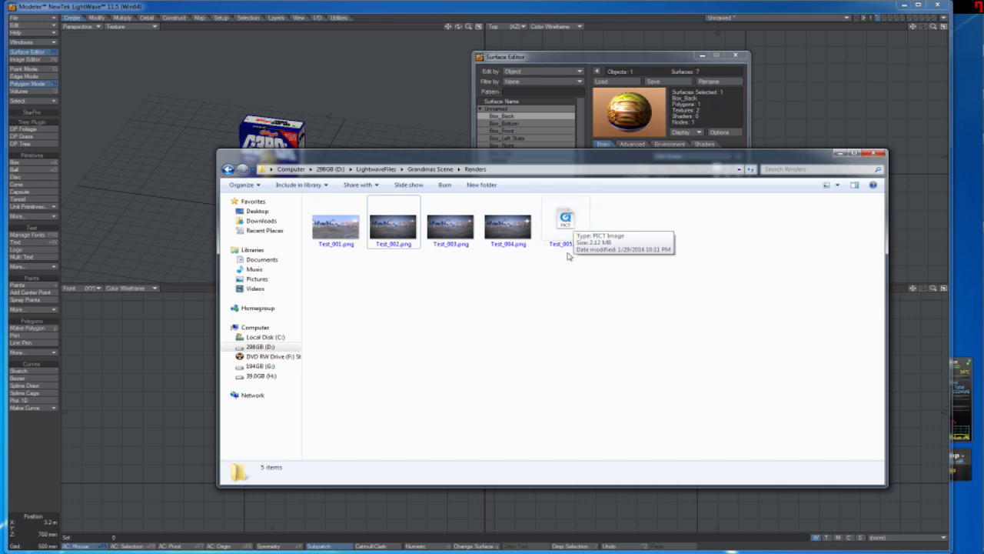
Step: View Test_004.png, and close the image, the Renders folder and the Surface Editor
click(338, 229)
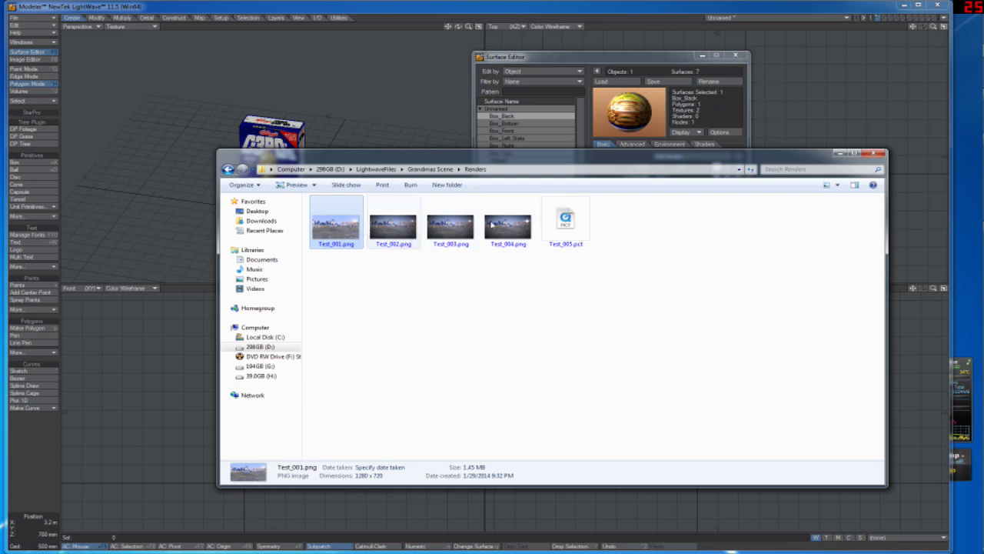
double_click(500, 229)
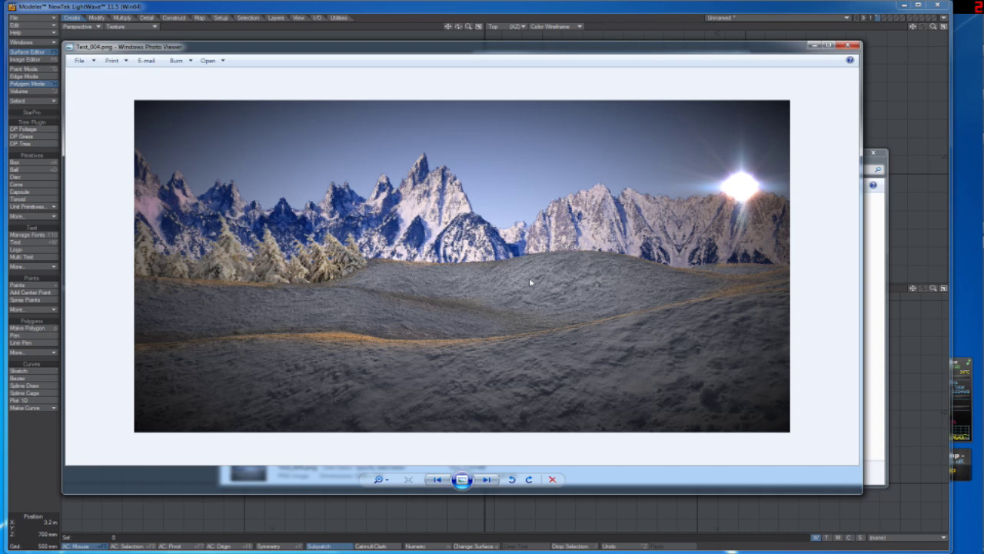
click(847, 45)
click(877, 153)
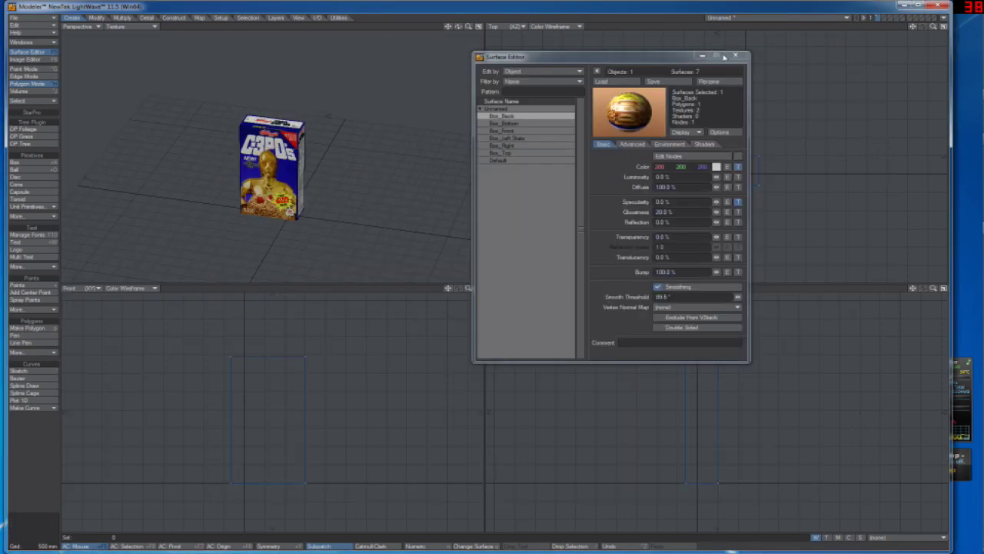
click(736, 55)
Step: Try deleting the cereal box's front face, inspect the other sides of the box, and undo the deletion
click(269, 160)
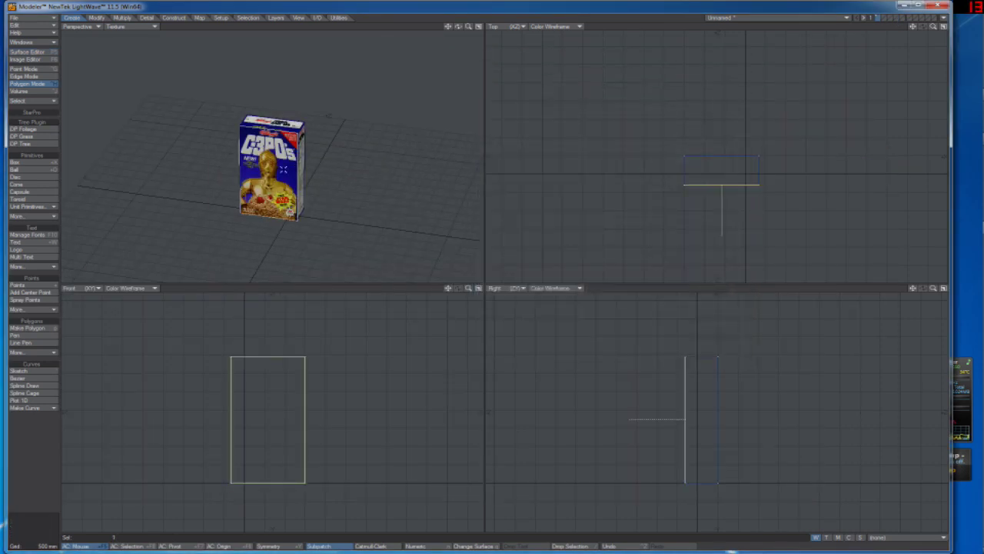
key(Delete)
drag(458, 26, 459, 34)
key(u)
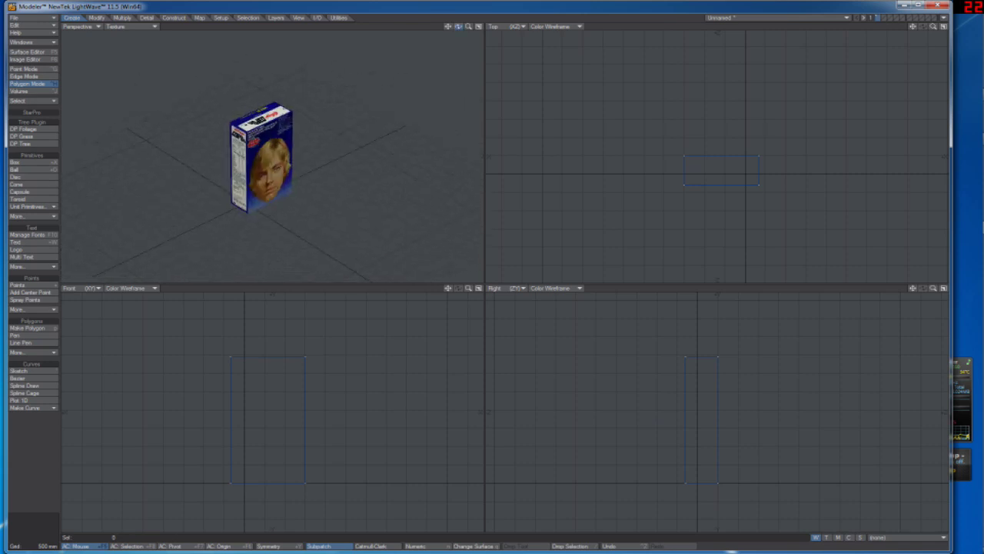
click(271, 152)
key(/)
mouse_move(459, 27)
mouse_down()
mouse_move(500, 19)
mouse_move(432, 14)
mouse_move(455, 19)
mouse_move(459, 32)
mouse_up()
key(u)
click(263, 184)
drag(459, 29, 457, 28)
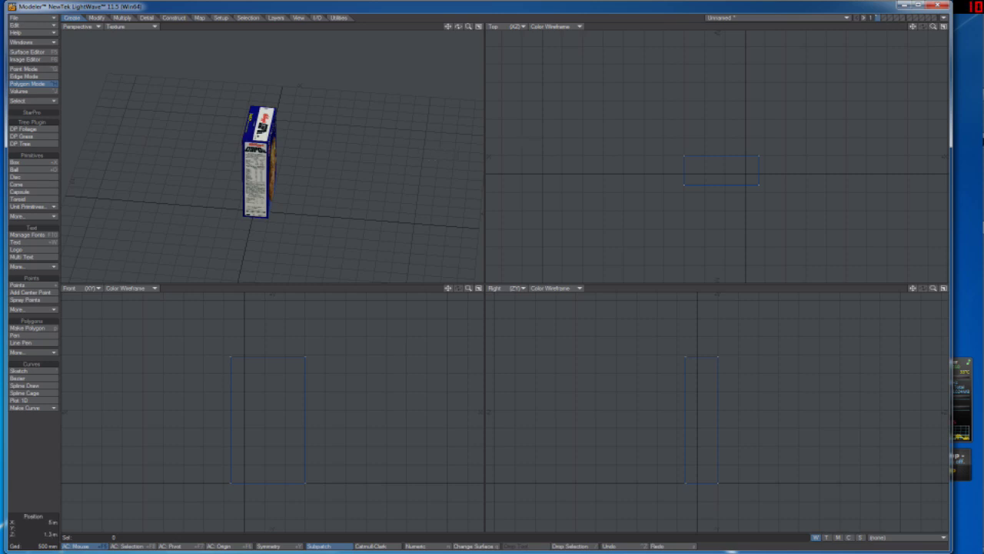
Step: Switch to Chrome and search Google Images for "gta 4 bottom of car" in place of the cardboard box search
mouse_move(979, 146)
click(967, 95)
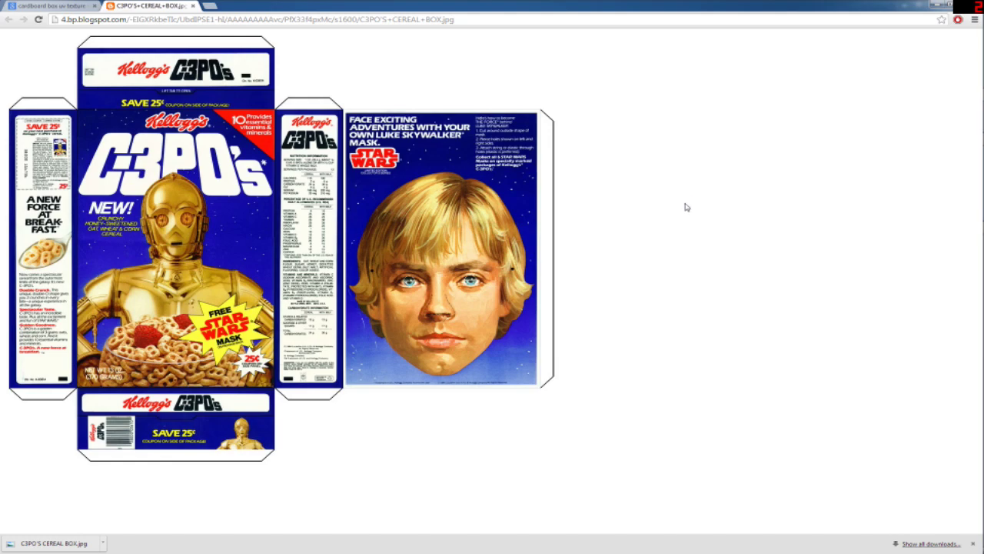
click(44, 5)
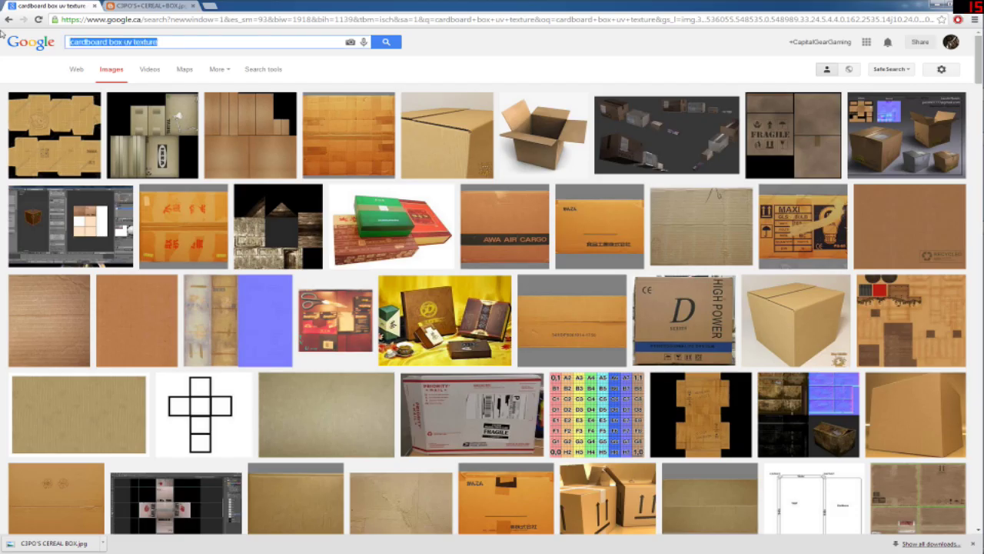
text(gt)
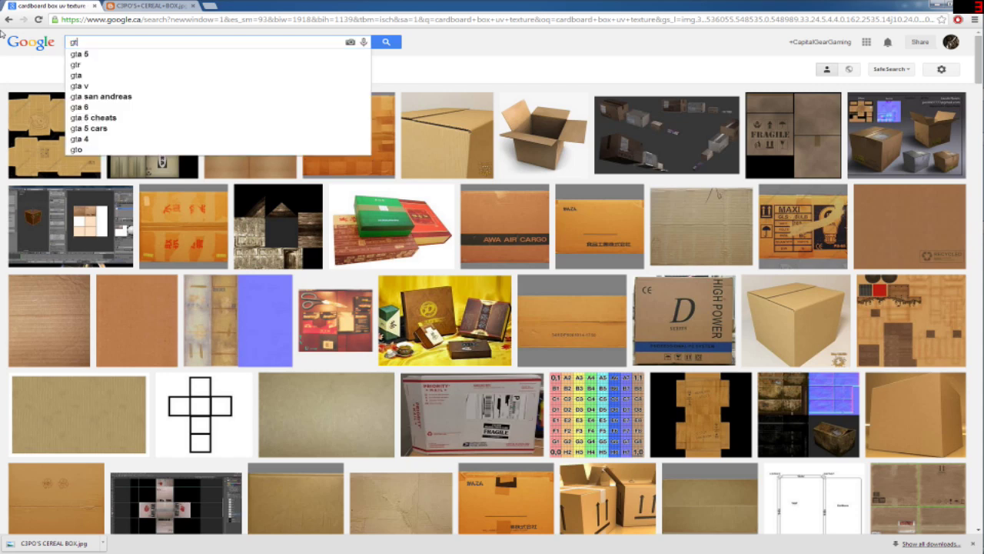
text(a 4 )
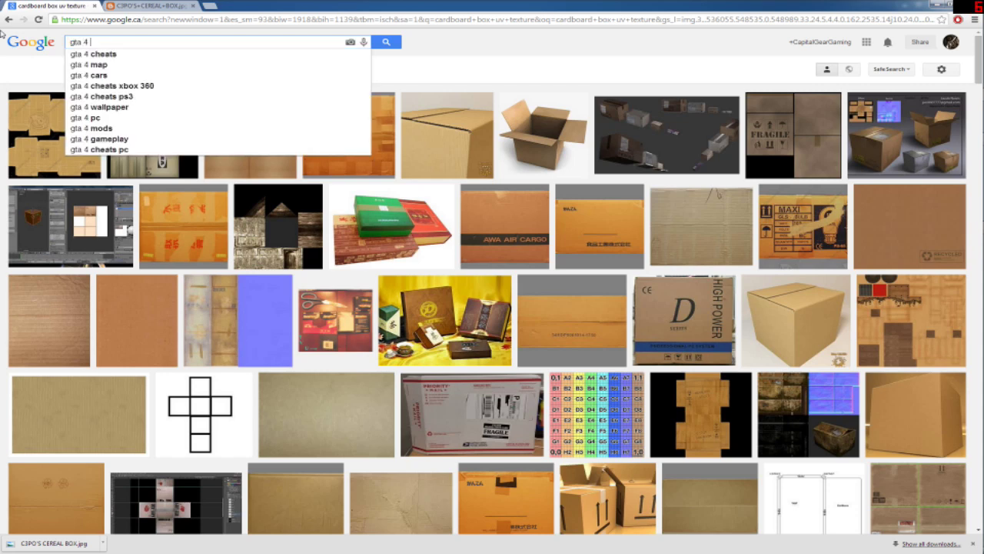
text(bottom of car)
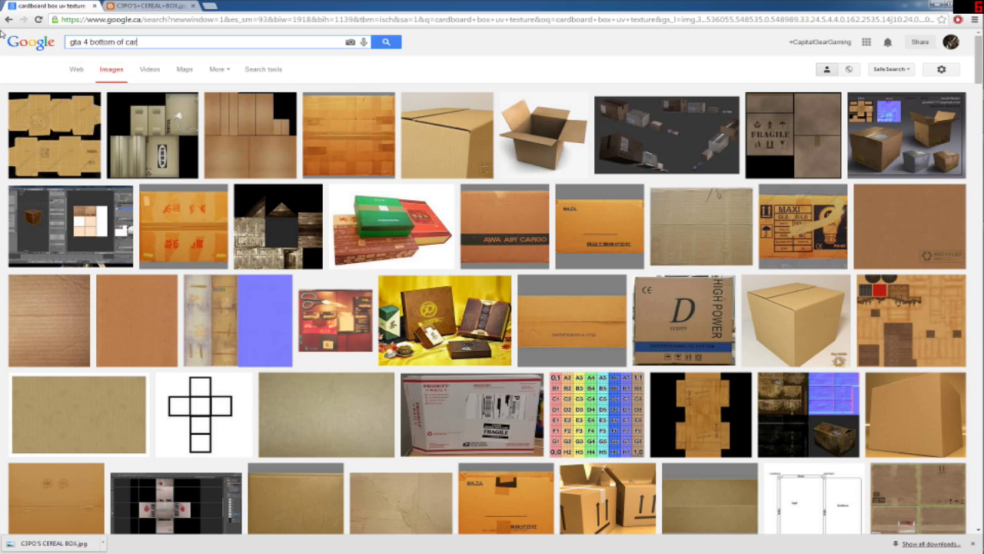
key(Return)
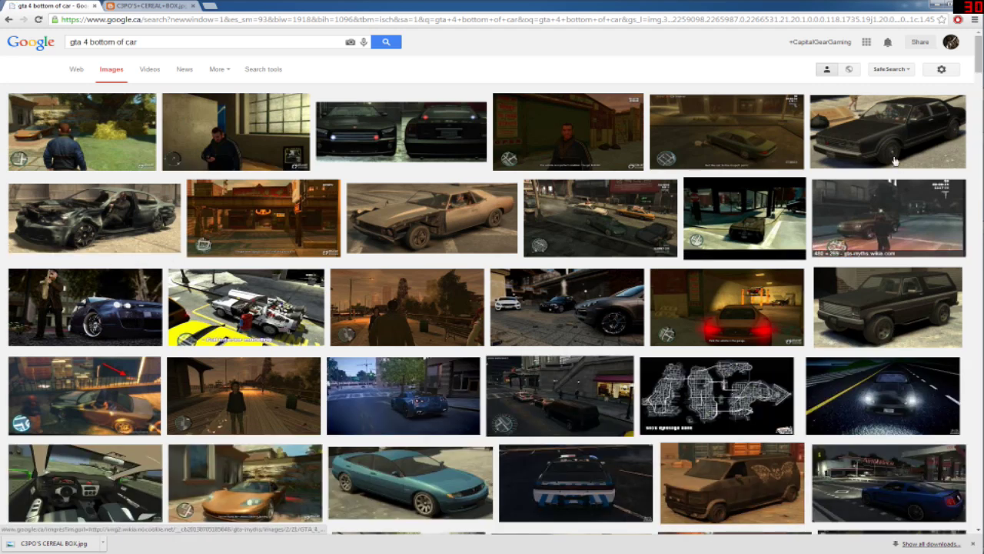
Step: Change the image search to the GTA 5 version of the car underside query
click(90, 41)
key(BackSpace)
text(5)
key(Return)
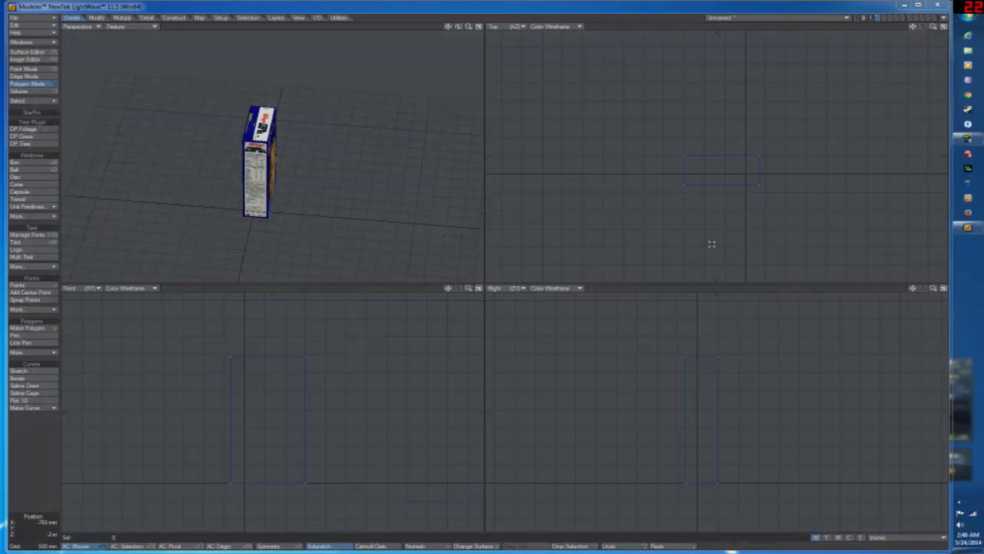
drag(458, 26, 369, 36)
drag(427, 45, 422, 66)
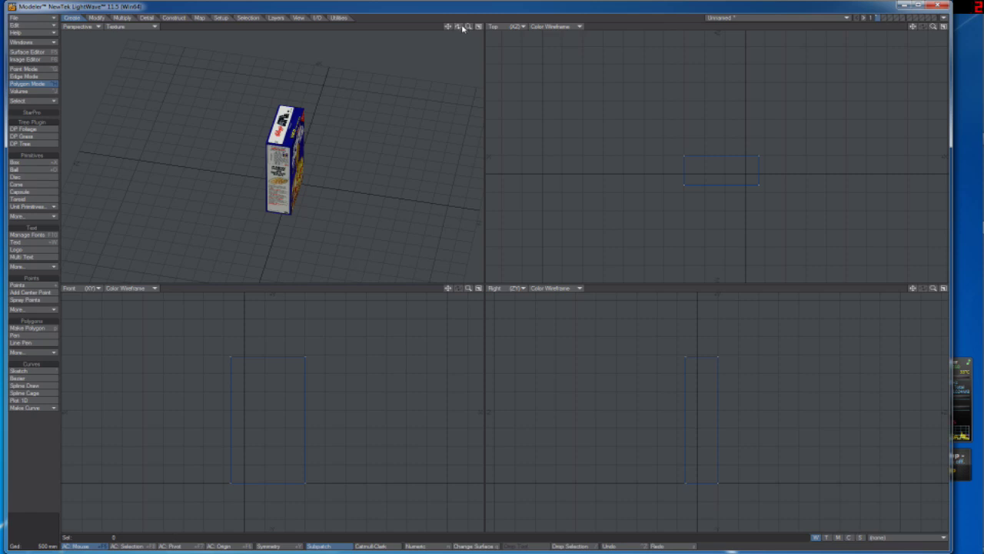
drag(458, 26, 466, 31)
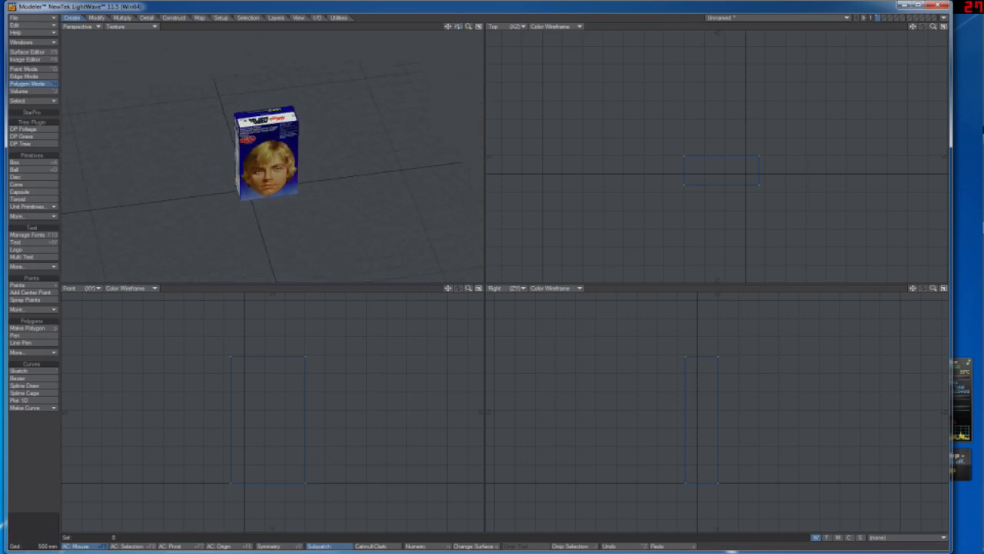
Step: Open the Renders folder of Grandmas Scene in LightwaveFiles on drive D:
mouse_move(983, 203)
click(969, 14)
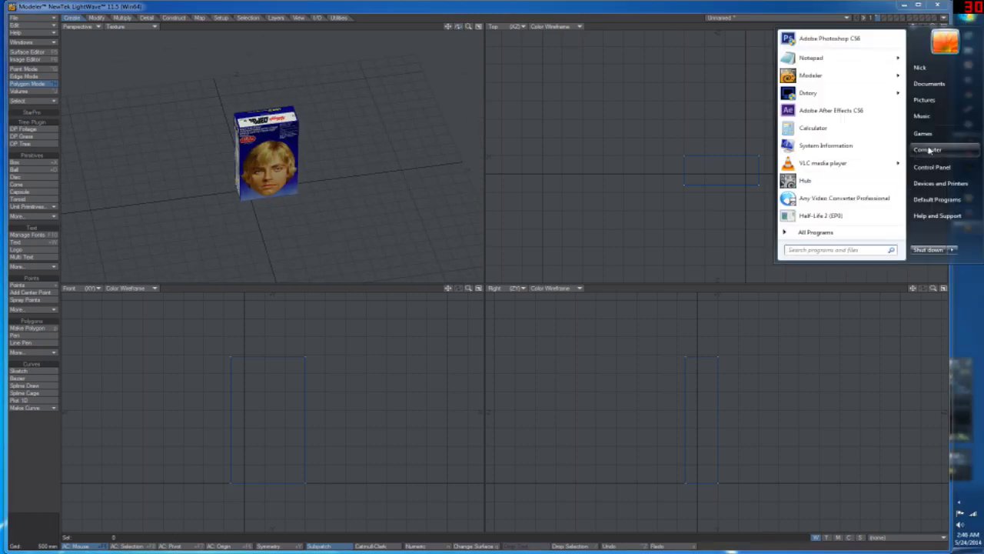
click(931, 151)
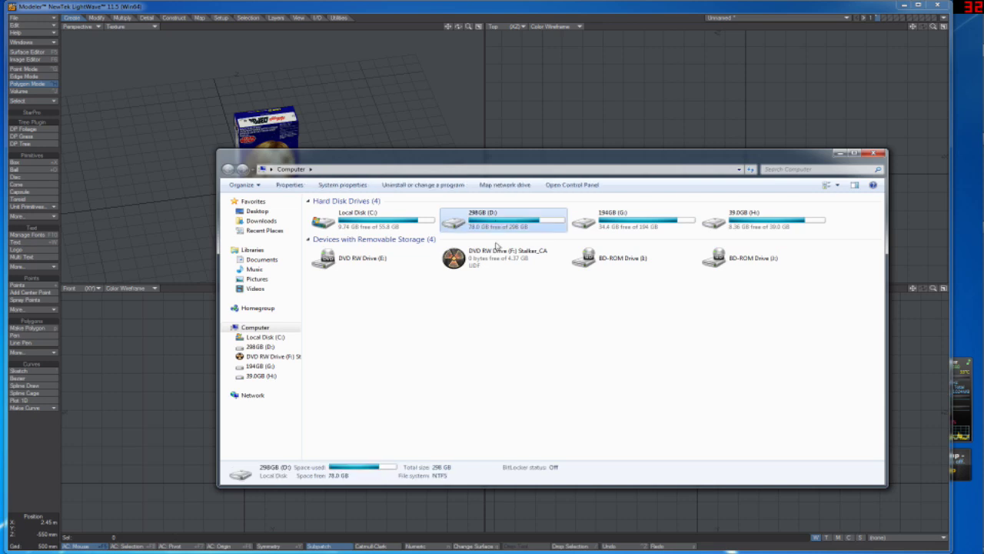
double_click(477, 221)
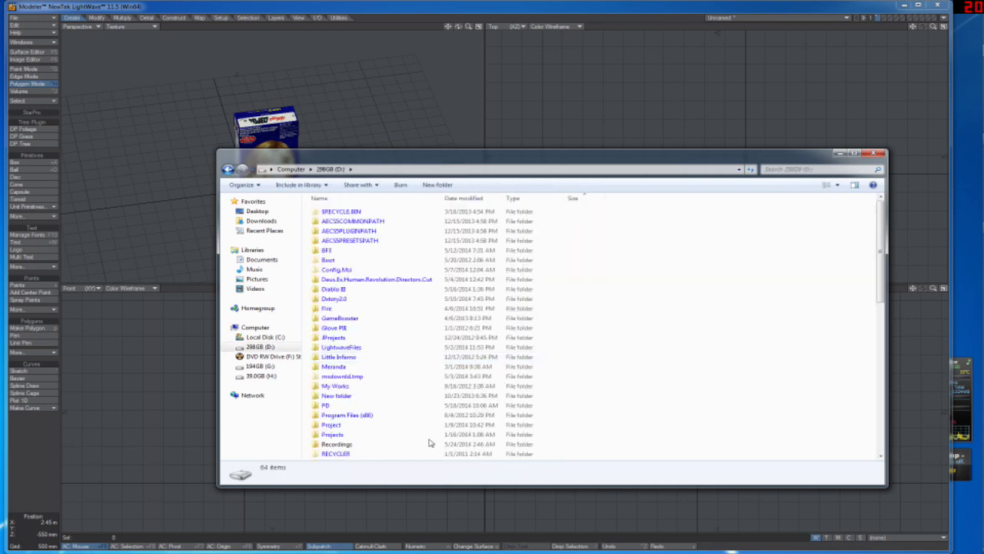
double_click(341, 346)
double_click(448, 223)
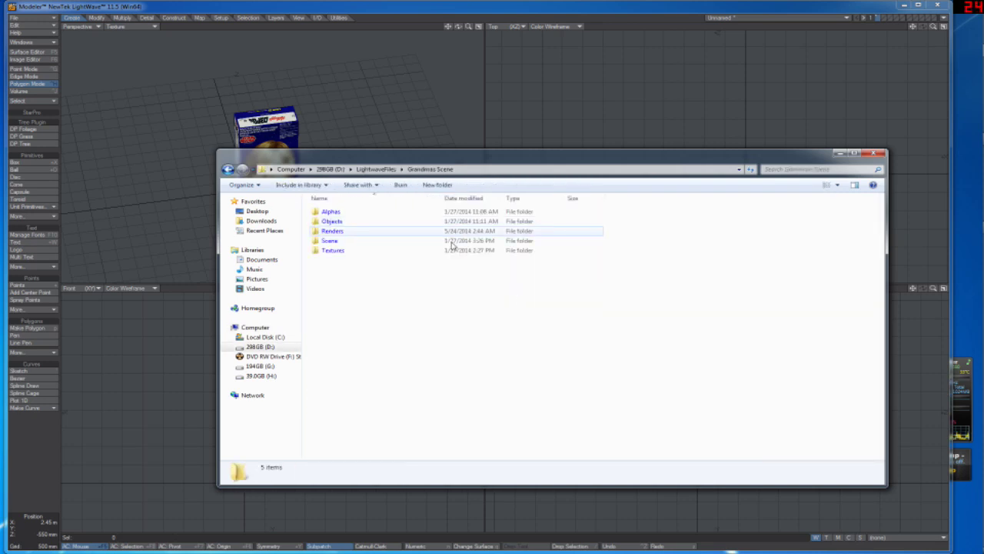
double_click(342, 232)
Step: Open Test_003.png, and examine the central mountains and the hills close up
click(456, 235)
double_click(457, 237)
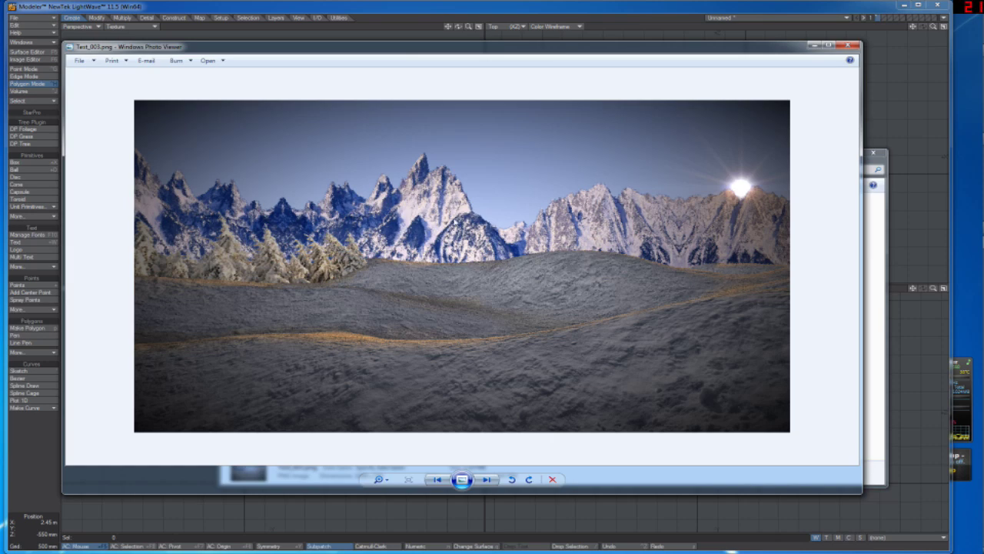
scroll(442, 173, up, 3)
scroll(442, 169, up, 1)
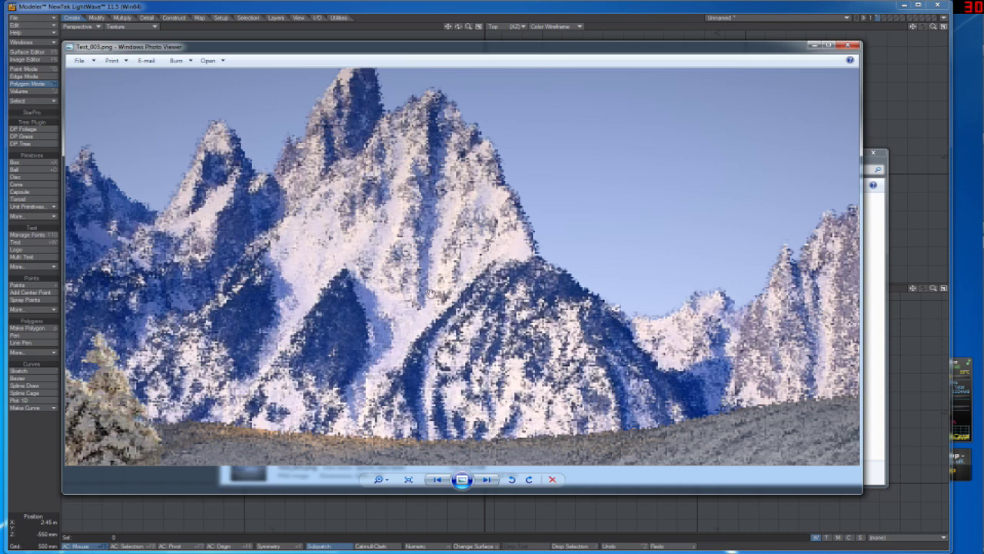
scroll(430, 312, down, 4)
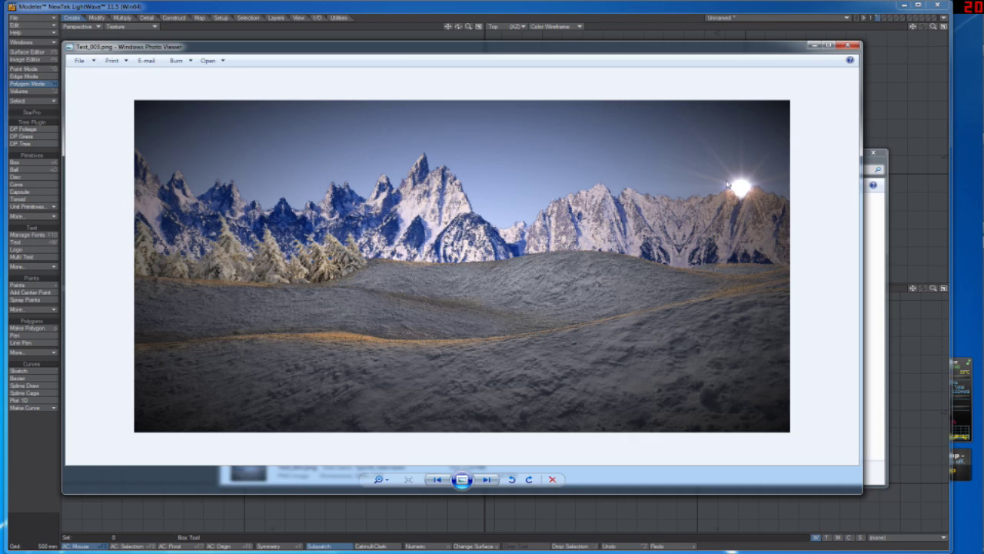
scroll(419, 228, up, 3)
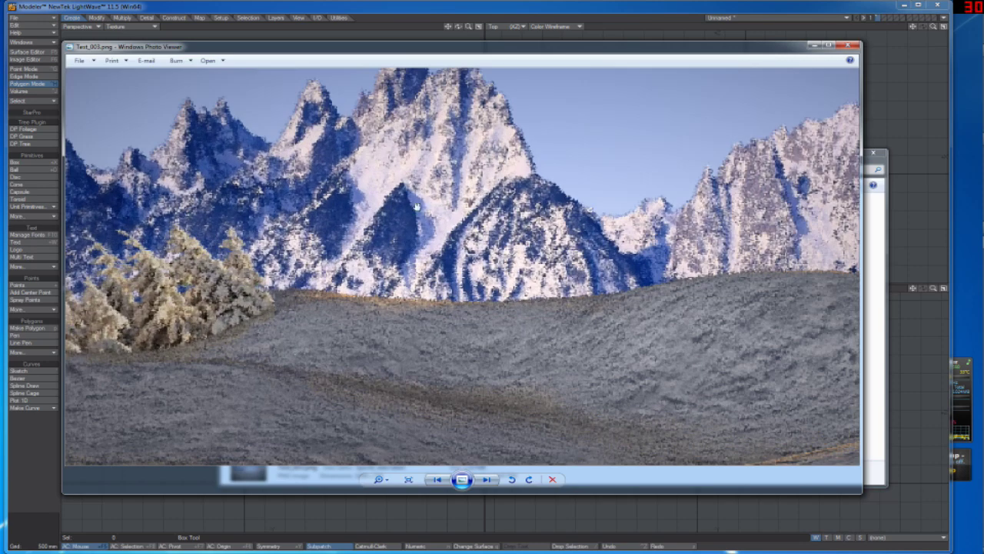
scroll(441, 233, down, 3)
scroll(533, 214, down, 1)
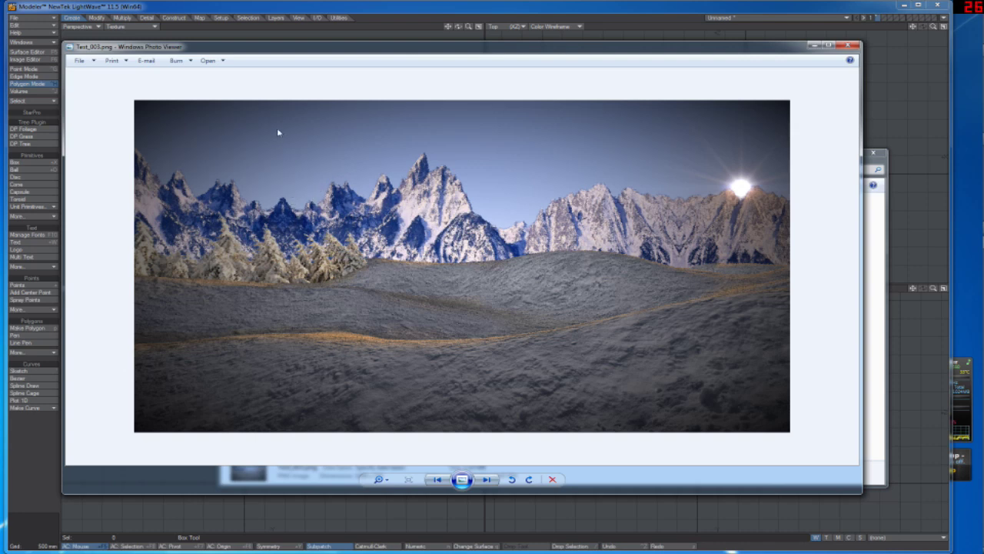
Step: Examine the repeating peaks and trees on the left side of Test_003.png, and the mountains on its right side
right_click(289, 259)
click(286, 205)
scroll(164, 175, up, 2)
scroll(347, 251, up, 1)
scroll(142, 228, up, 1)
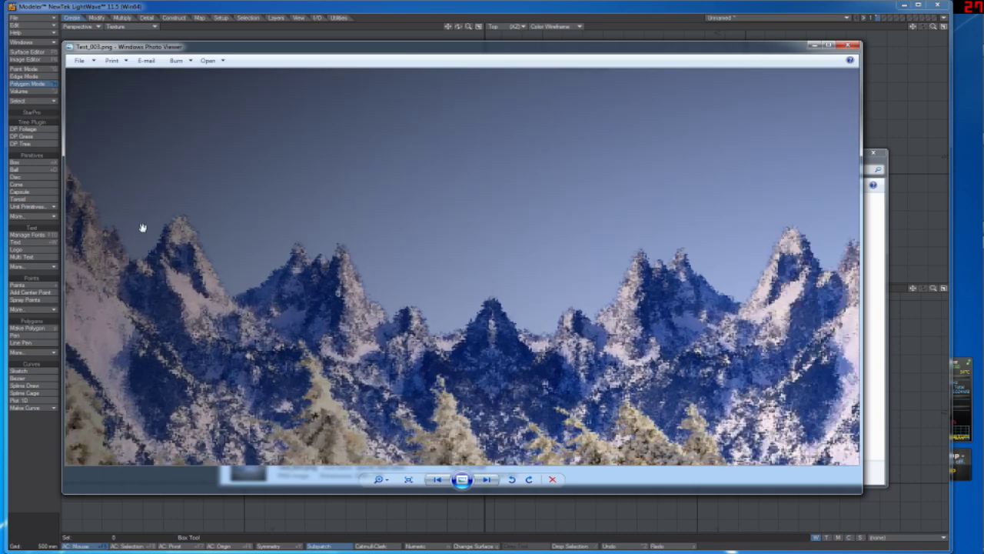
scroll(153, 228, up, 2)
scroll(615, 254, up, 2)
drag(632, 247, 722, 226)
drag(248, 228, 776, 228)
drag(401, 227, 777, 238)
scroll(737, 246, down, 6)
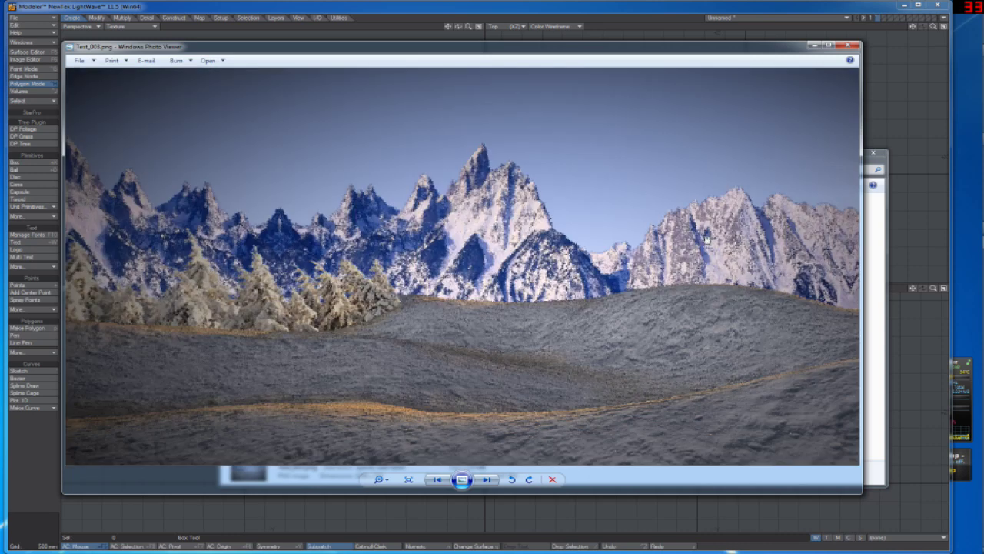
scroll(735, 246, down, 1)
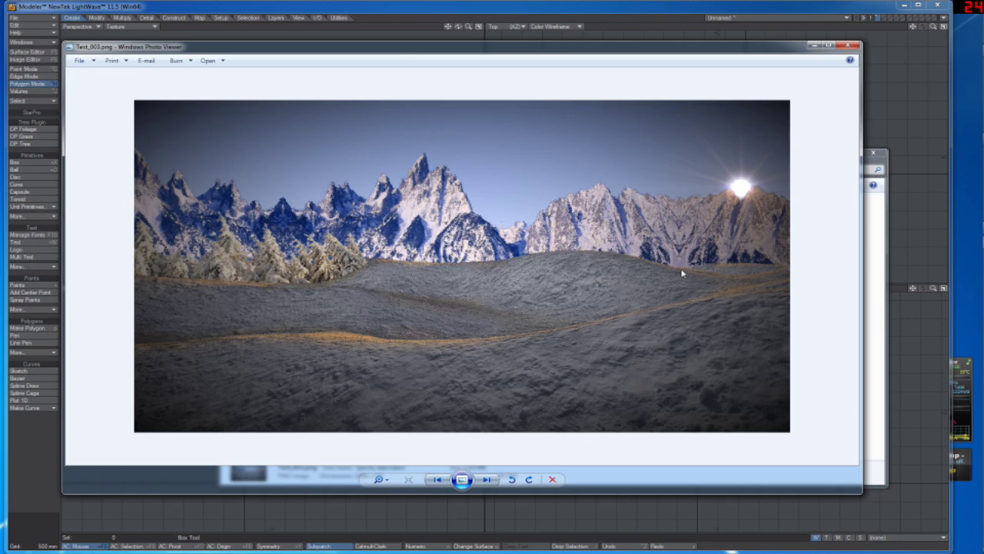
scroll(699, 237, up, 5)
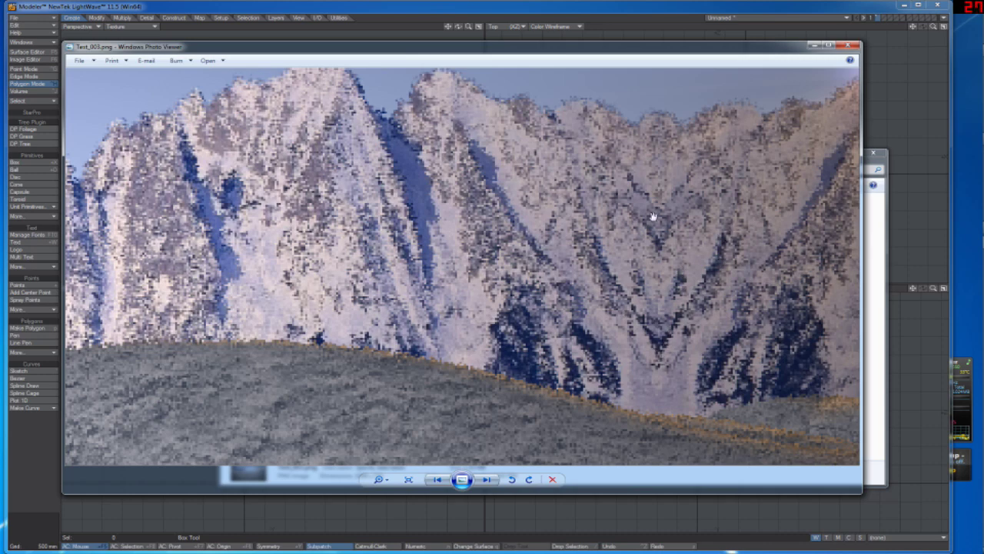
scroll(684, 223, down, 5)
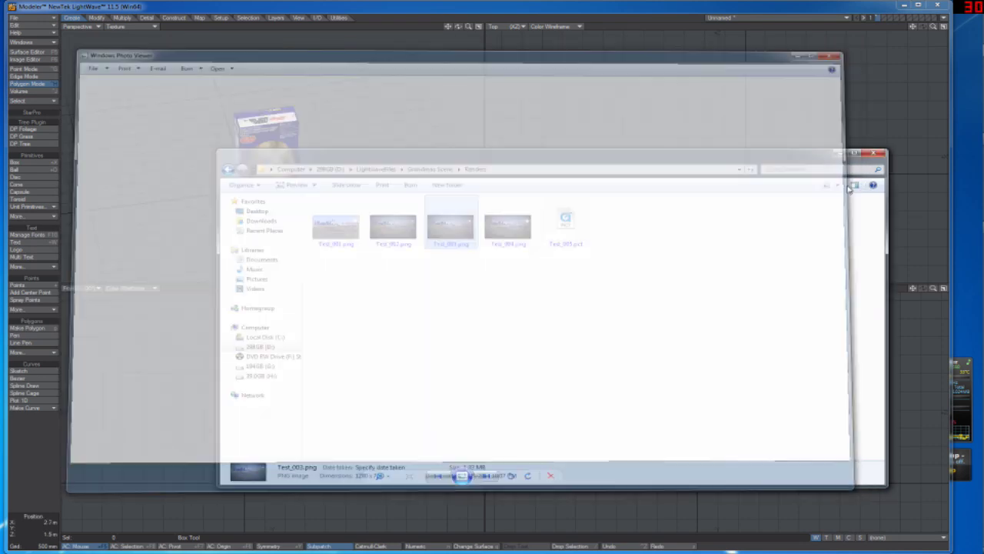
Step: Close Test_003.png, and open Test_004.png to examine its sun flare
click(848, 45)
double_click(508, 227)
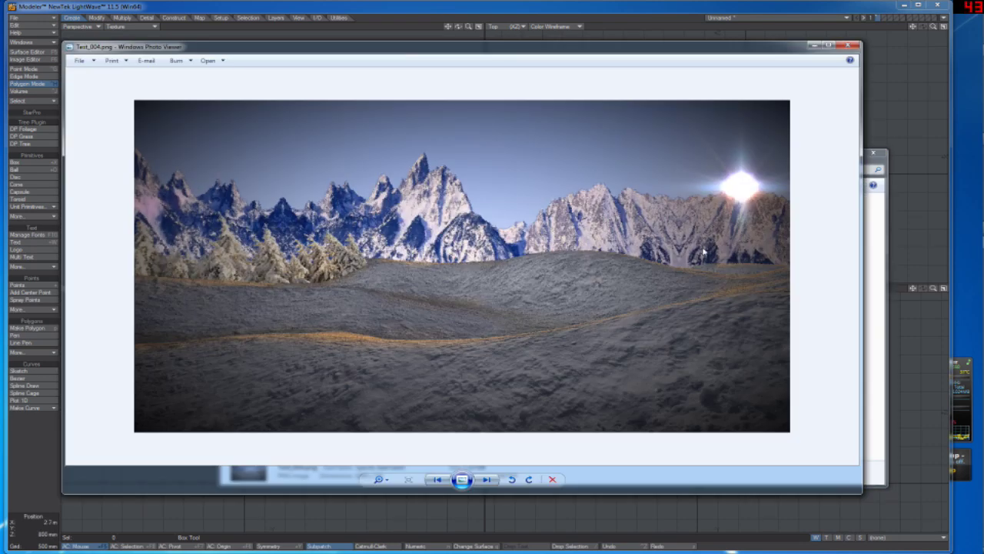
scroll(754, 185, up, 1)
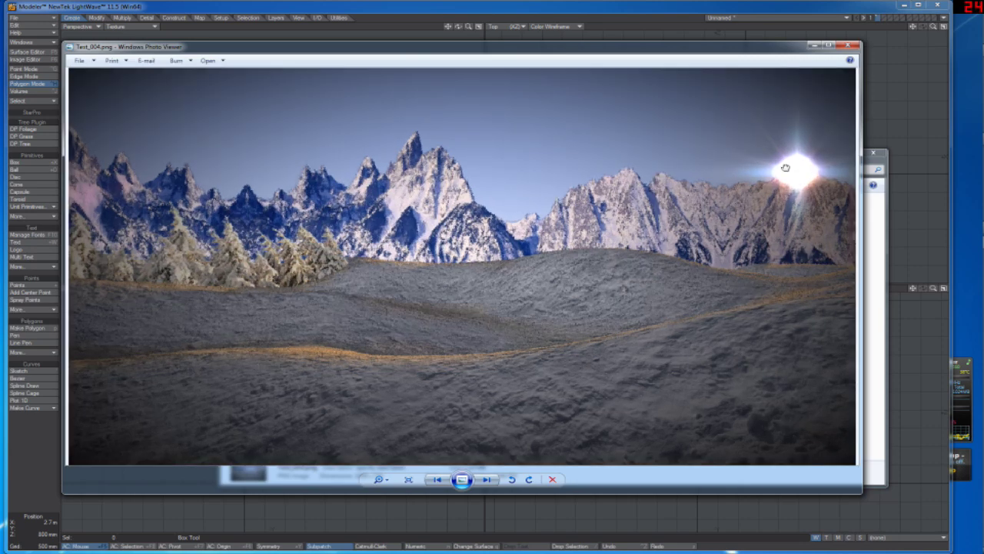
Step: Examine the sun flare in Test_004.png close up, and close the image and the Renders folder
scroll(803, 169, up, 3)
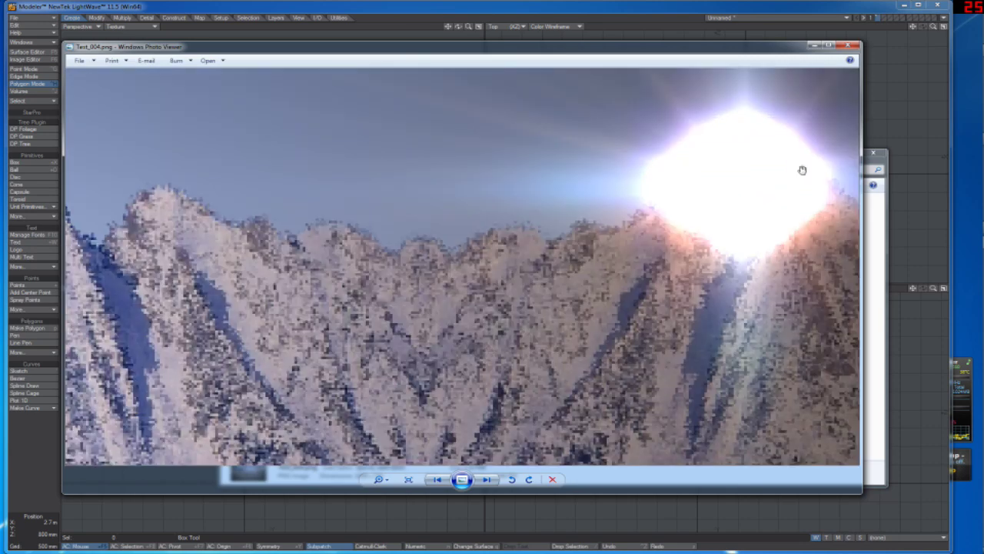
drag(738, 192, 577, 255)
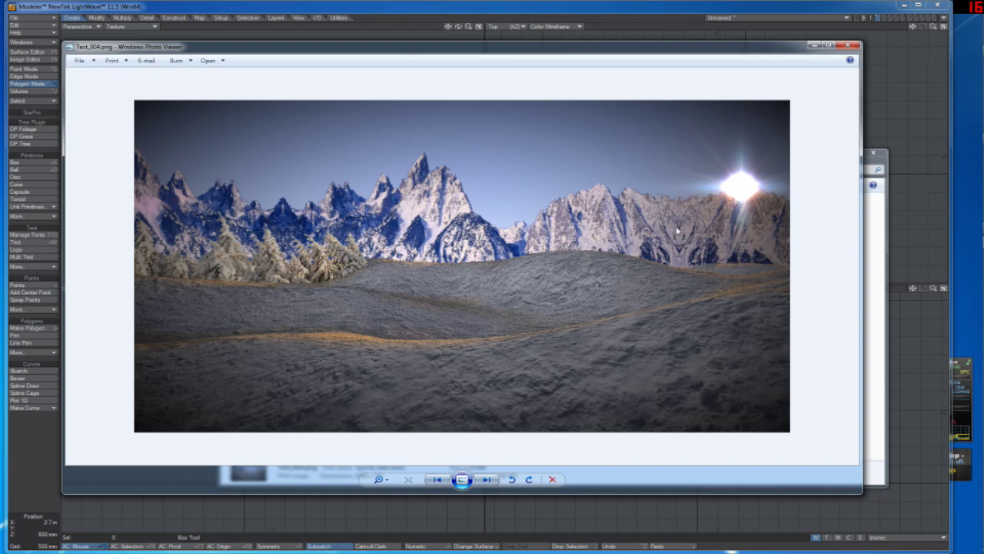
click(846, 44)
click(523, 307)
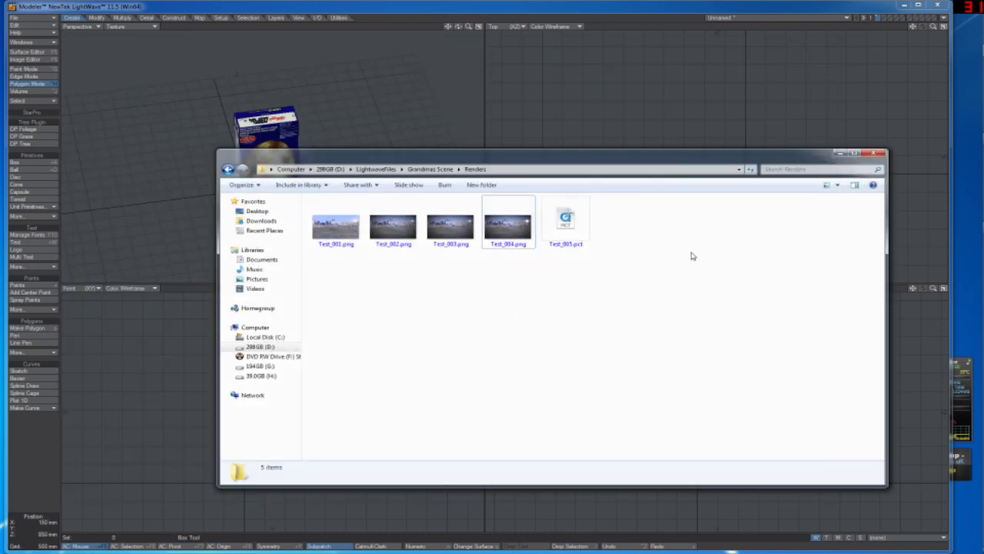
click(879, 153)
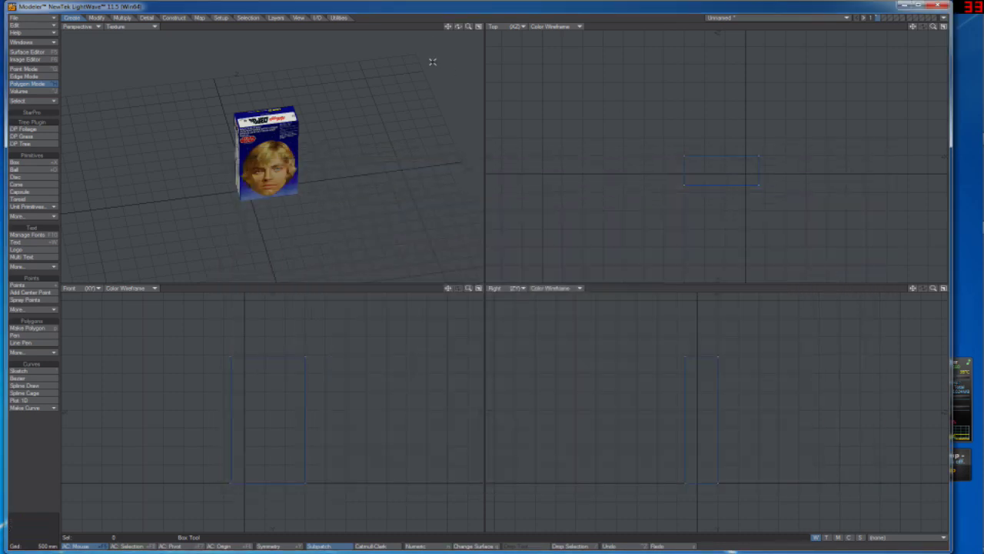
Step: View the cereal box from several sides, and try subpatch smoothing on it before restoring its flat faces
drag(458, 26, 423, 30)
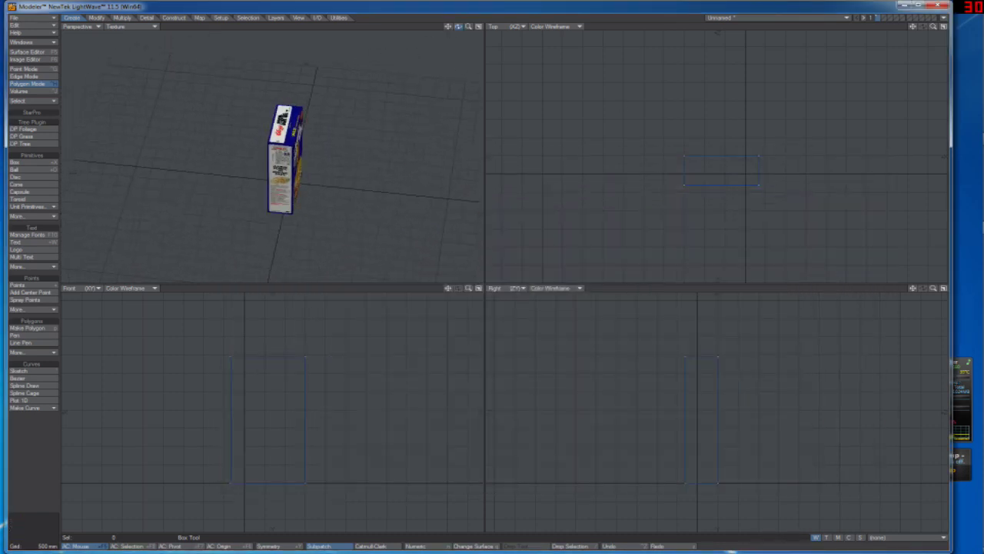
drag(423, 29, 416, 30)
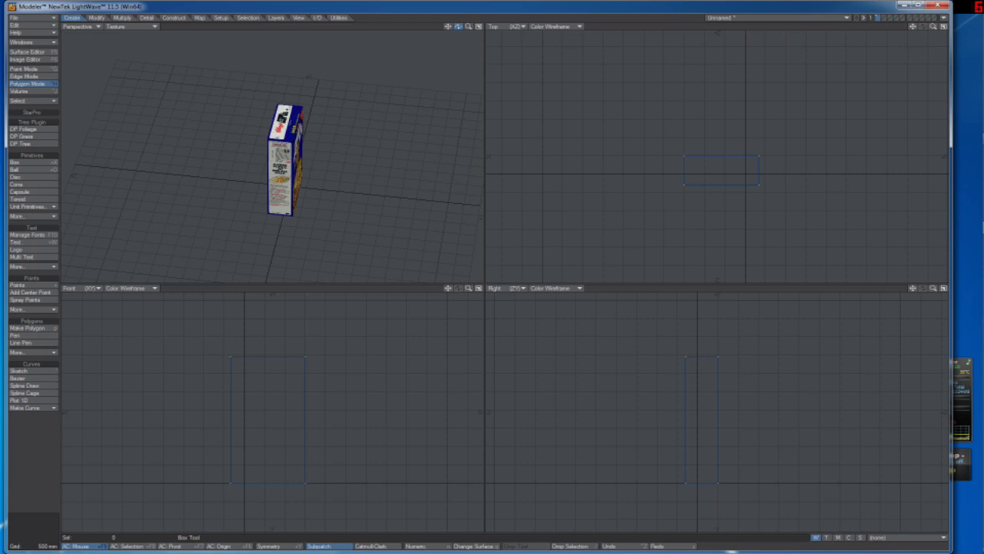
drag(417, 30, 461, 59)
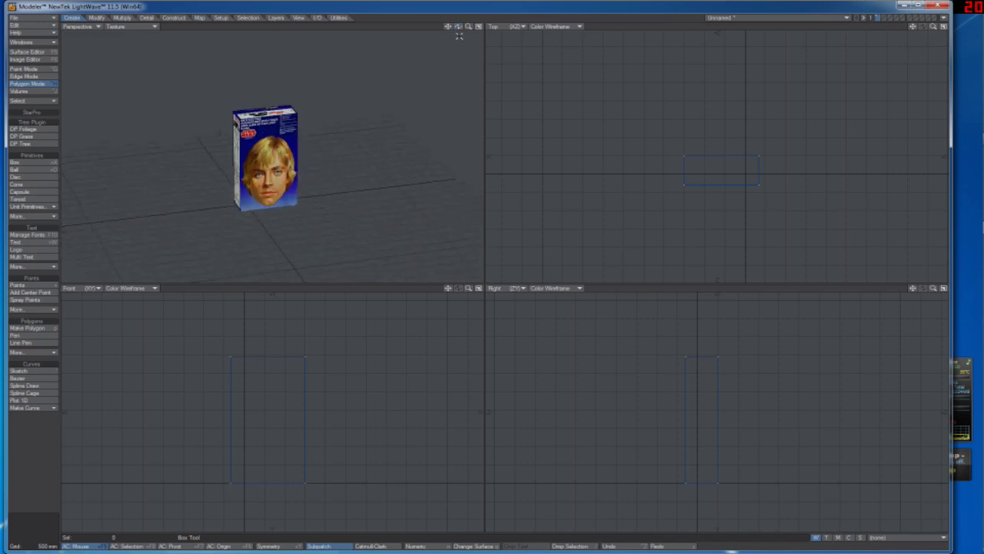
drag(460, 29, 430, 55)
key(Tab)
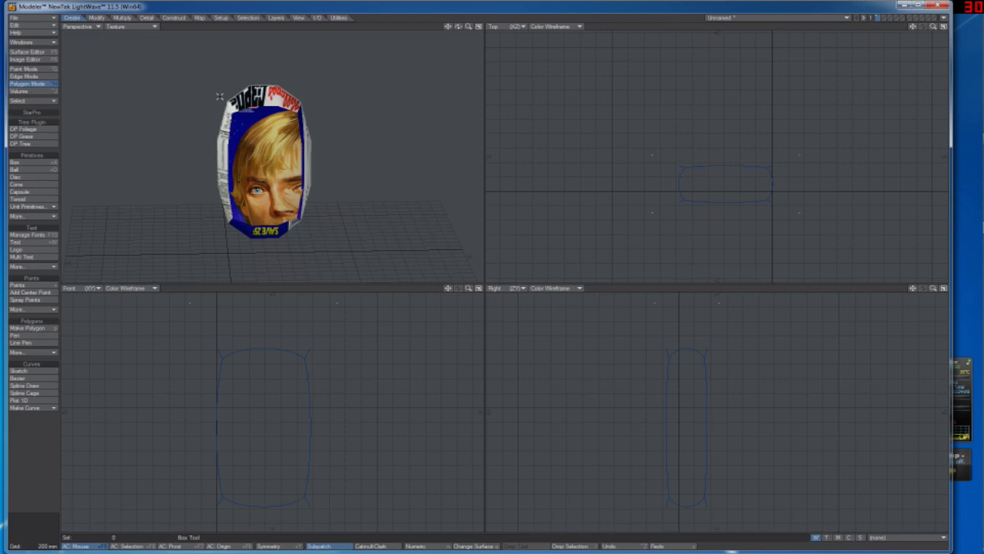
key(Tab)
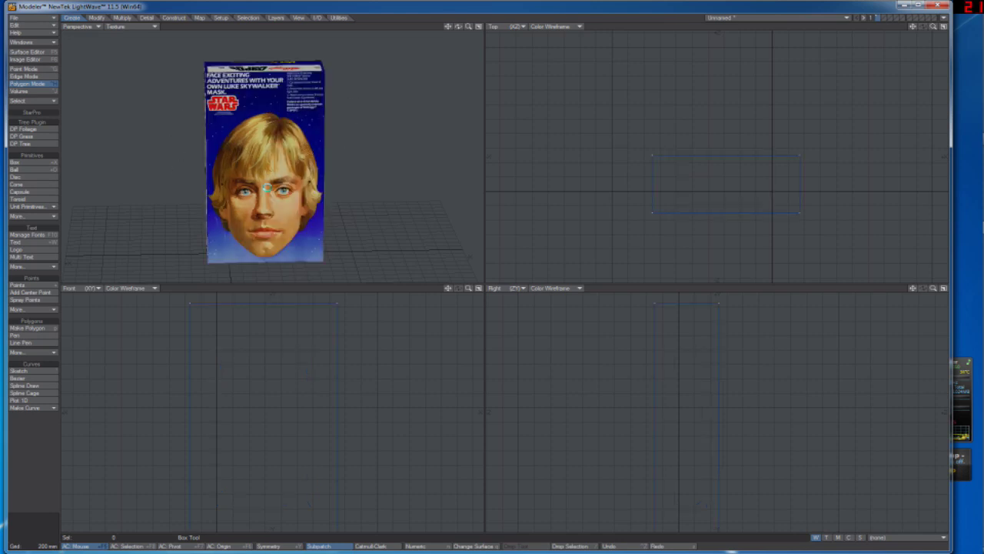
key(Tab)
key(Tab)
key(Delete)
key(shift+x)
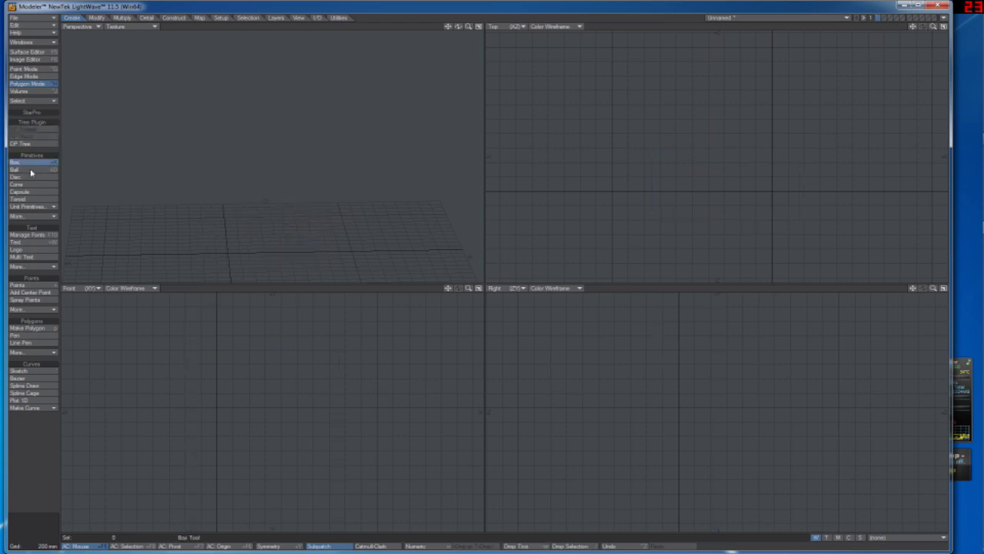
key(n)
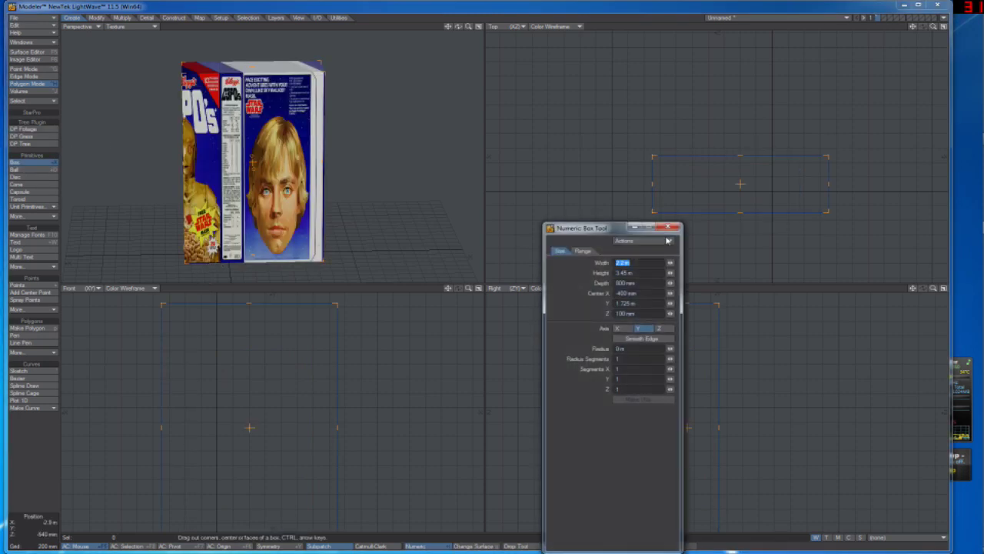
key(n)
key(space)
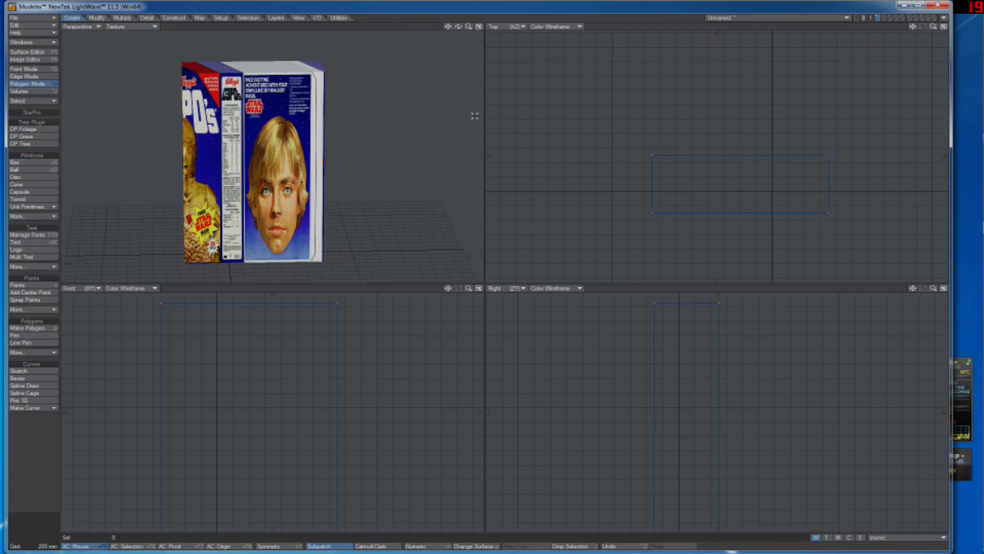
key(ctrl+z)
key(ctrl+z)
Step: Draw a new box in an empty layer, with a footprint slightly deeper than the cereal box
drag(458, 26, 389, 107)
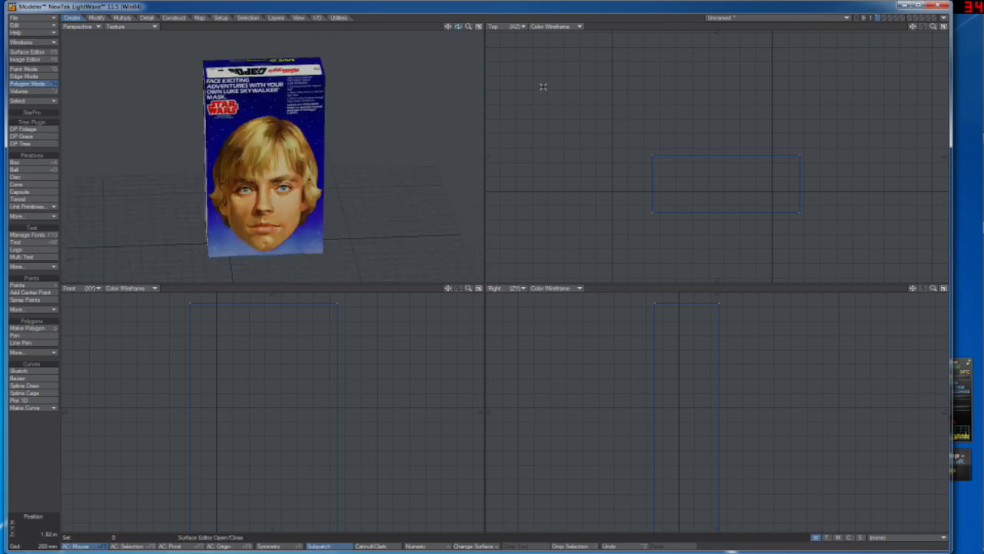
click(886, 18)
click(16, 162)
drag(676, 145, 829, 226)
drag(238, 411, 285, 207)
drag(238, 309, 267, 432)
key(space)
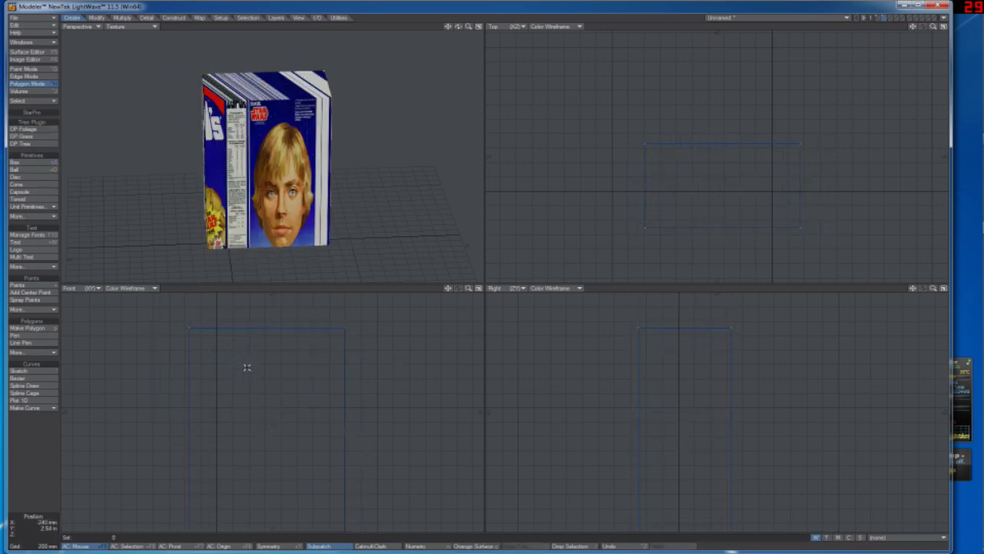
Step: Select all polygons of the new box and assign them a new surface named Box
key(space)
key(space)
key(space)
drag(364, 334, 276, 341)
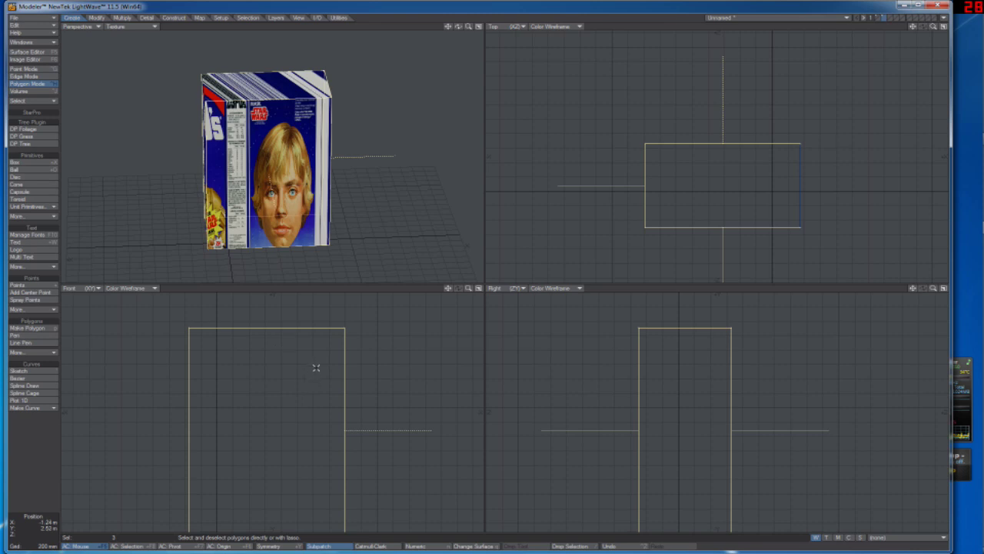
key(])
key(q)
key(Right)
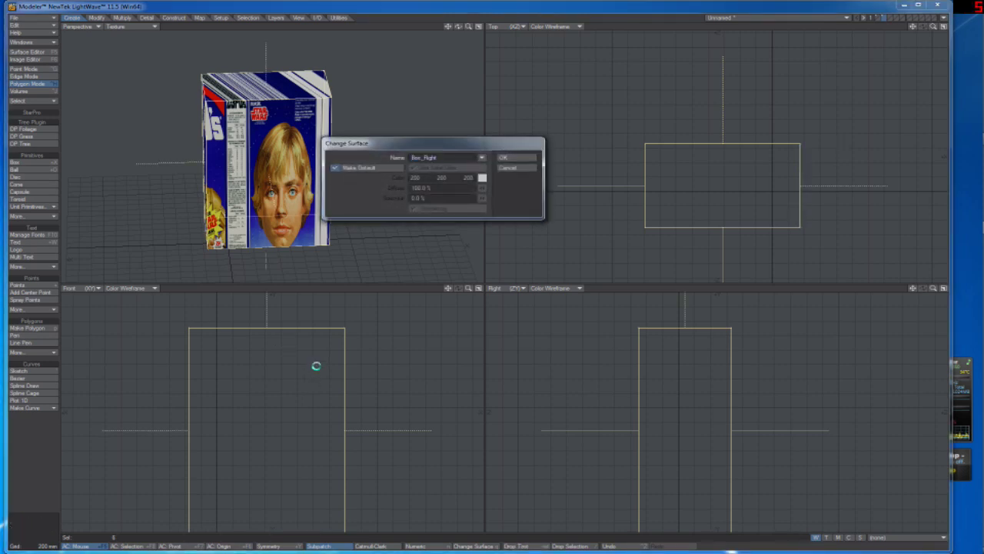
text(Bo)
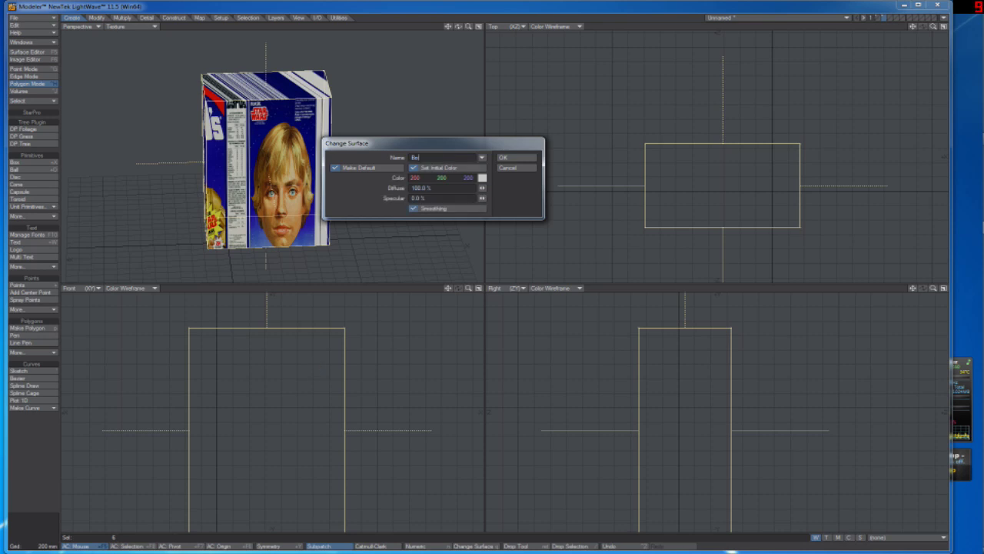
text(x)
key(Return)
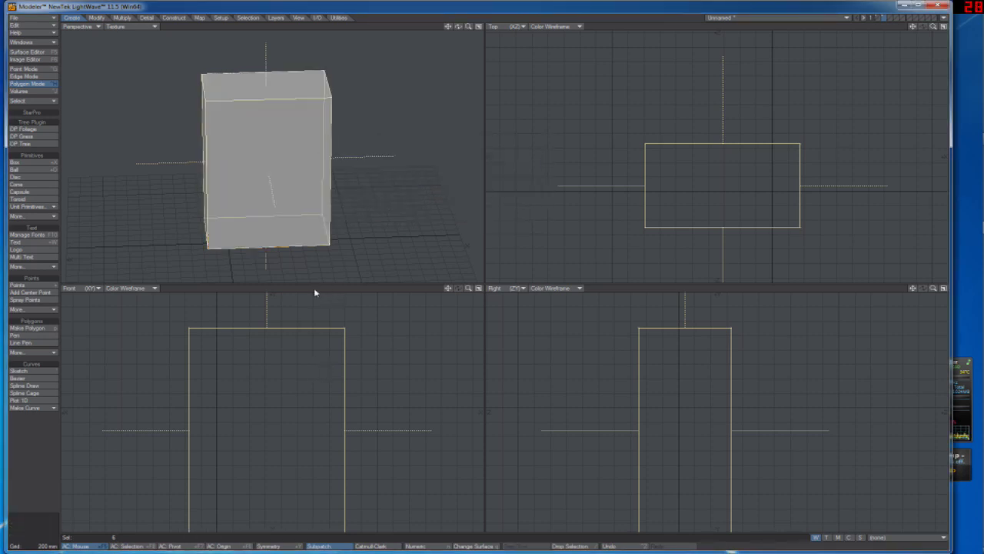
Step: Convert the grey box to subpatches, and inspect its rounded shape and front polygon from several angles
key(Tab)
drag(459, 28, 292, 131)
click(291, 130)
key(slash)
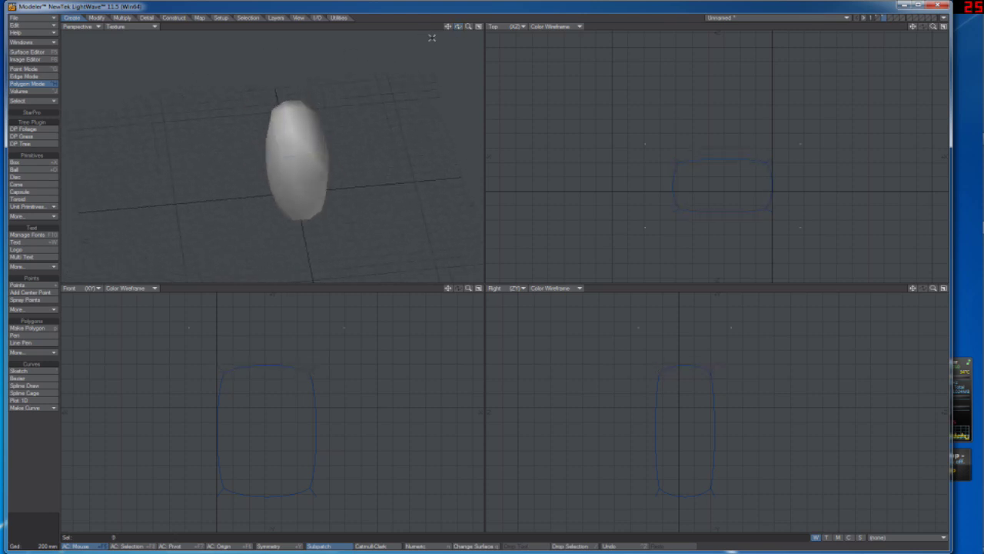
drag(458, 27, 355, 97)
click(269, 140)
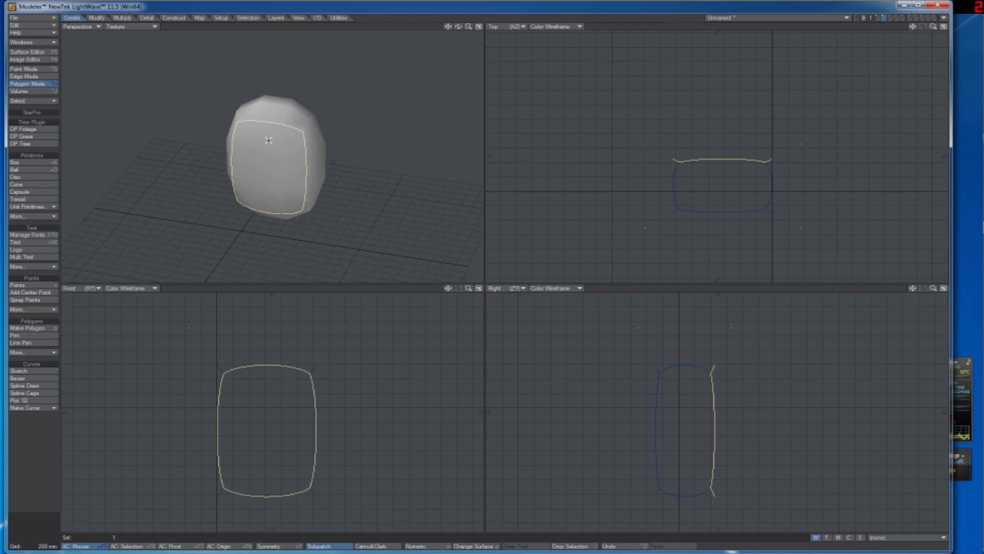
click(268, 140)
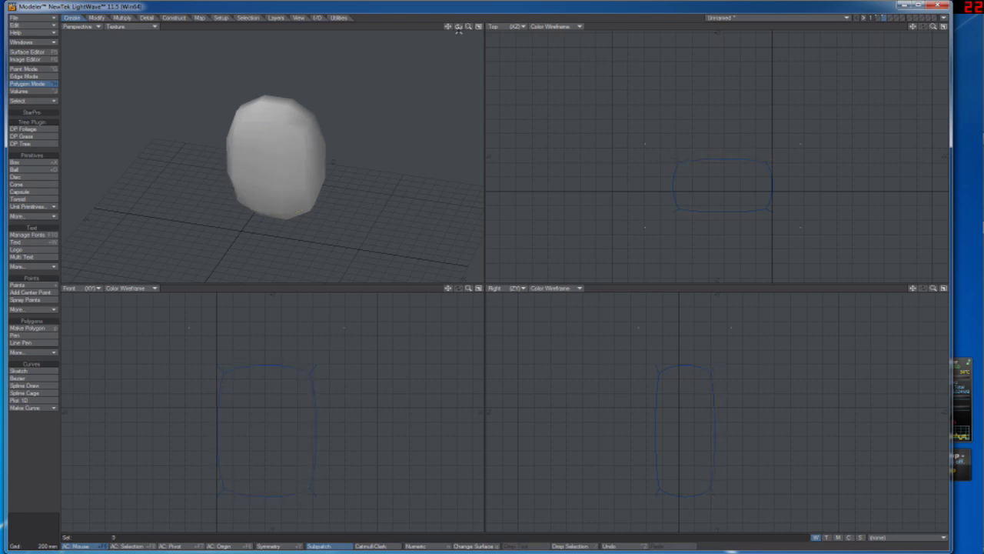
drag(458, 27, 454, 54)
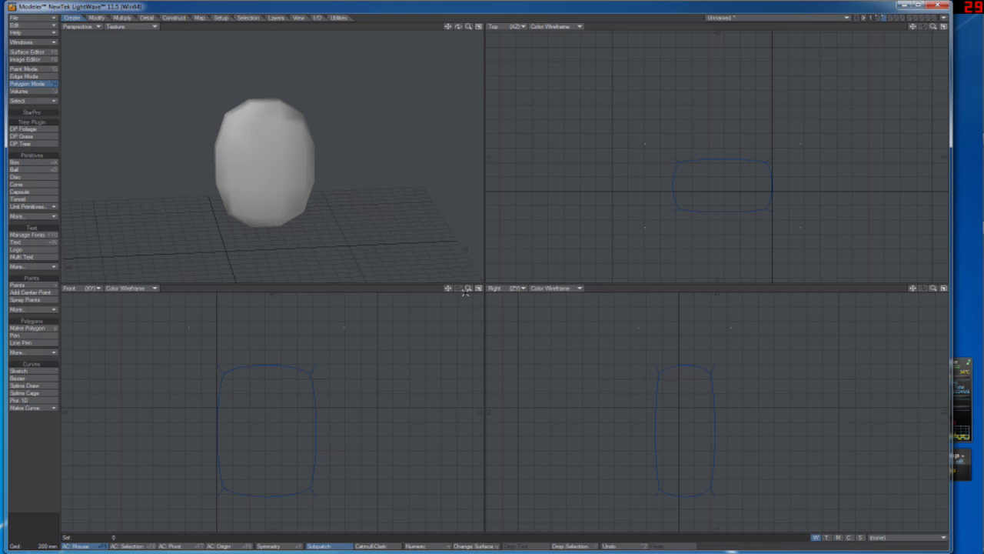
drag(468, 288, 441, 290)
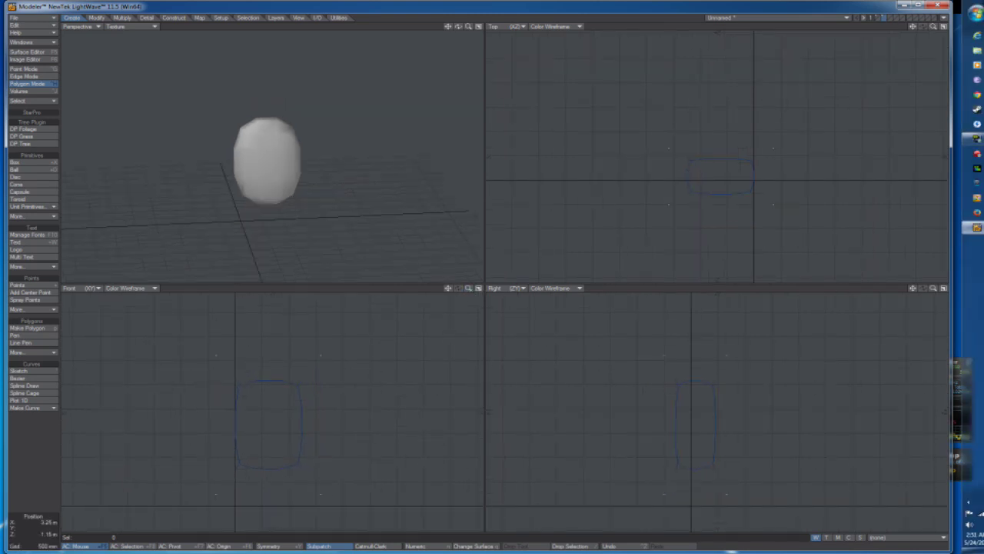
Step: Switch to Windows Explorer and open the Monster folder of Full_Characters in LightwaveFiles on drive D:
click(972, 12)
click(942, 152)
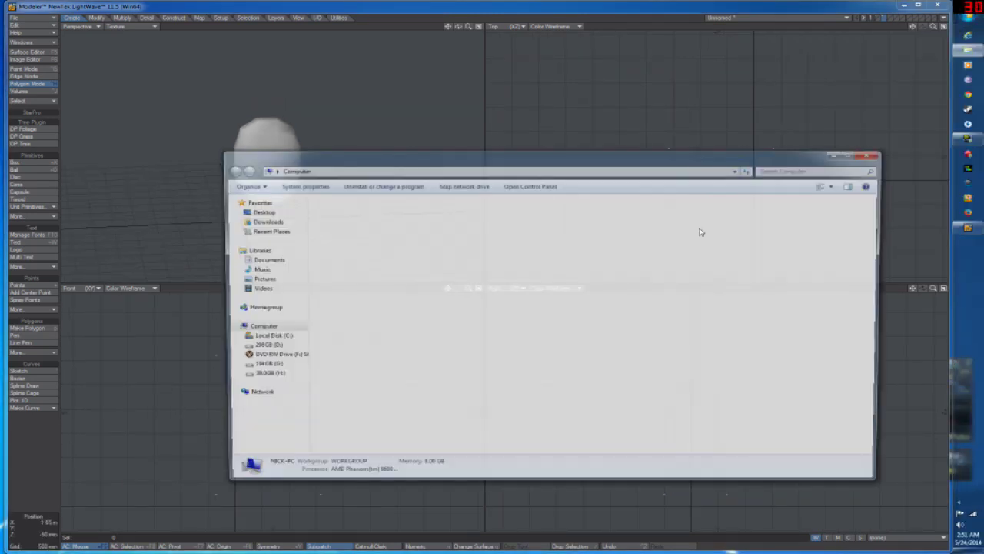
double_click(462, 220)
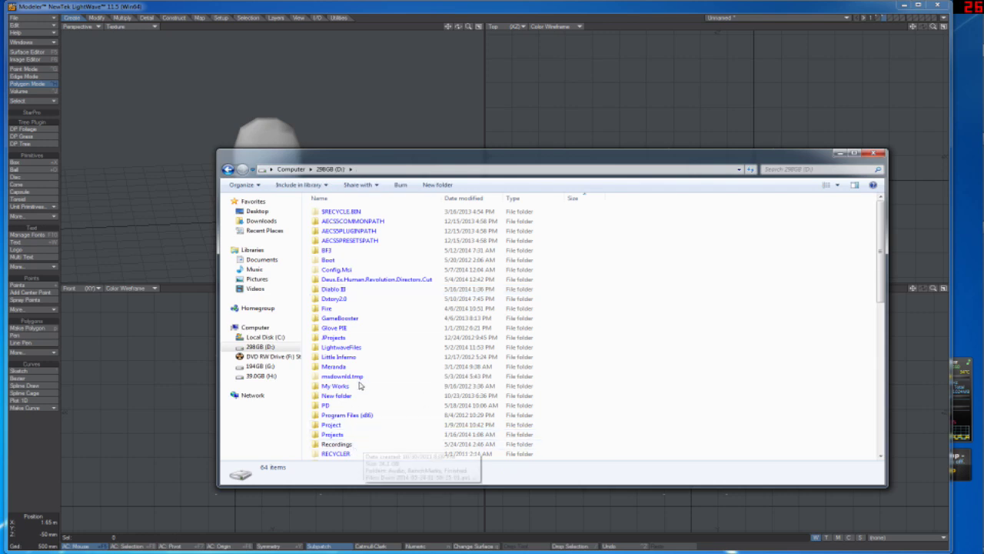
double_click(358, 349)
double_click(395, 223)
double_click(346, 222)
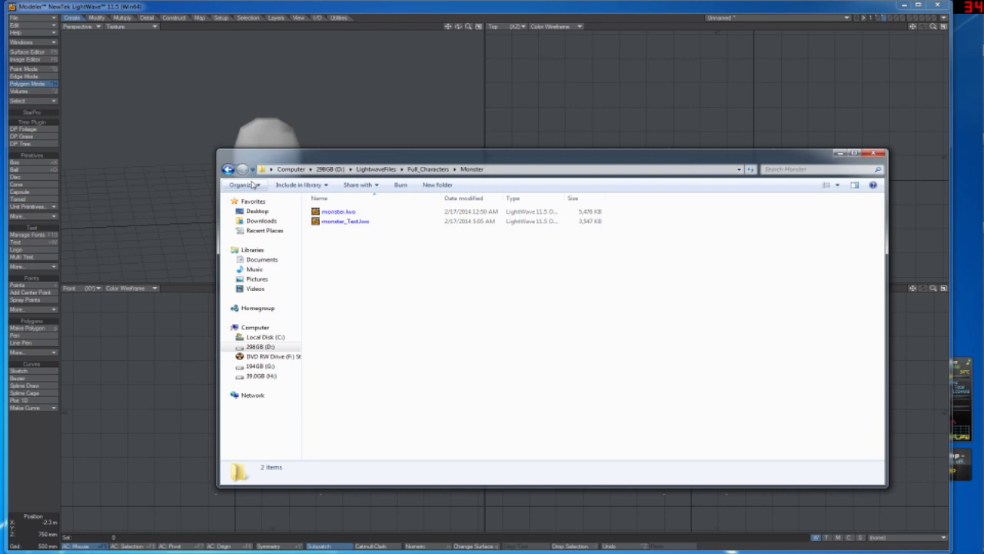
Step: Browse the Monster and Female folders in Full_Characters, and return to Full_Characters
click(228, 169)
double_click(332, 223)
key(BackSpace)
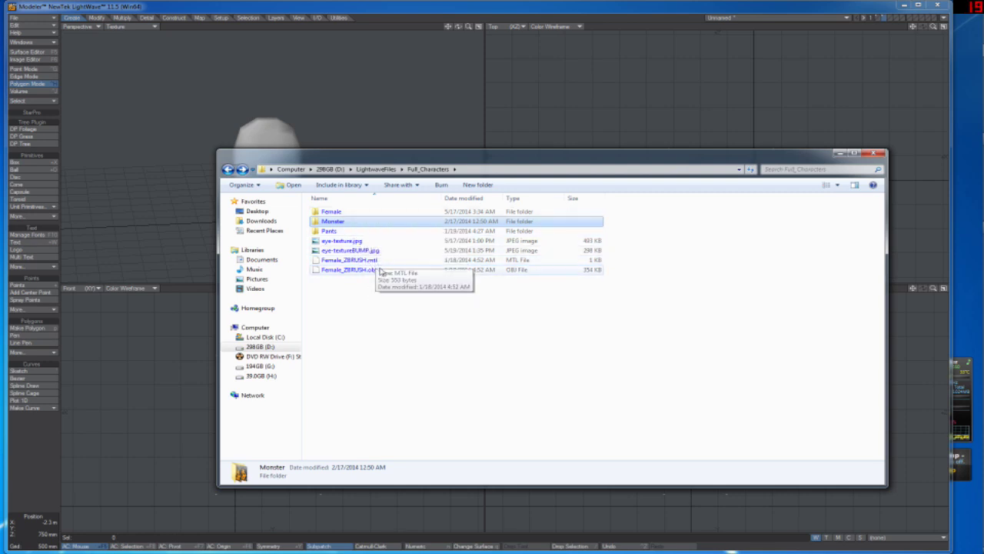
double_click(332, 212)
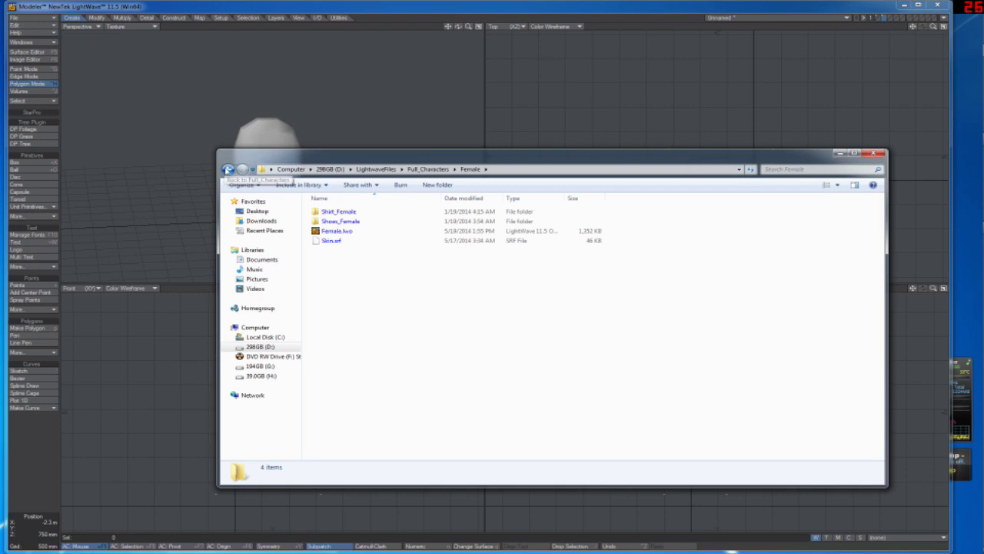
click(229, 170)
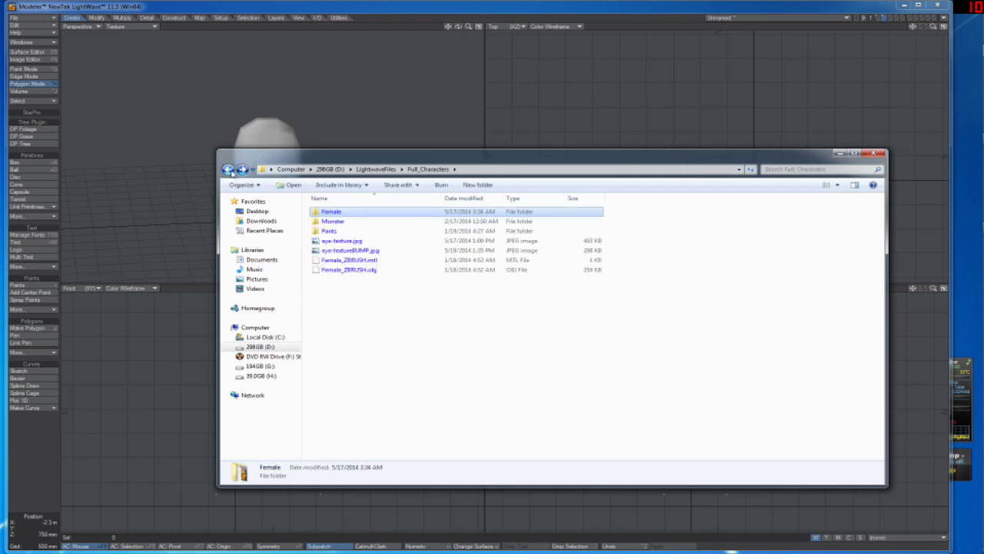
Step: View the fabric texture Pants.jpg from the Pants folder, and close the image and the folder window
double_click(329, 231)
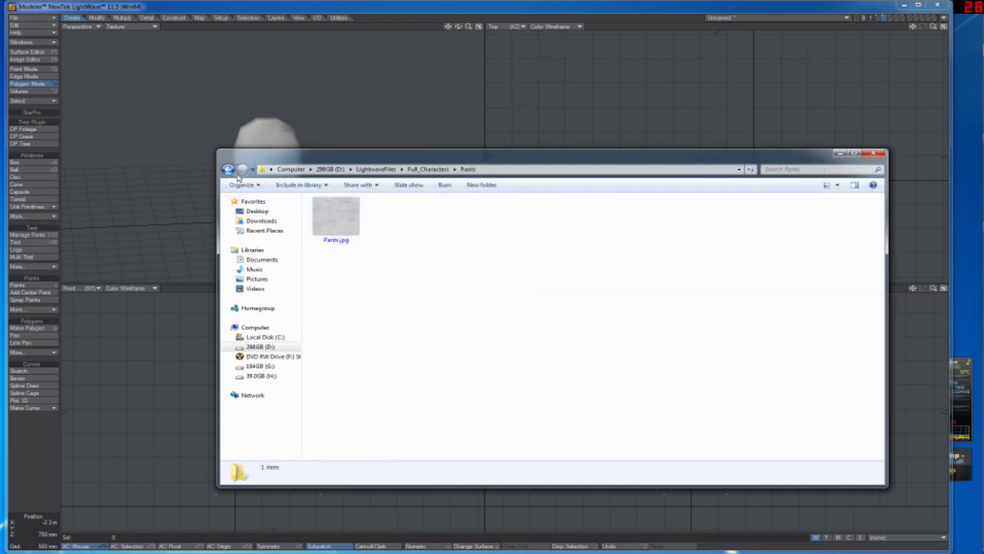
double_click(336, 226)
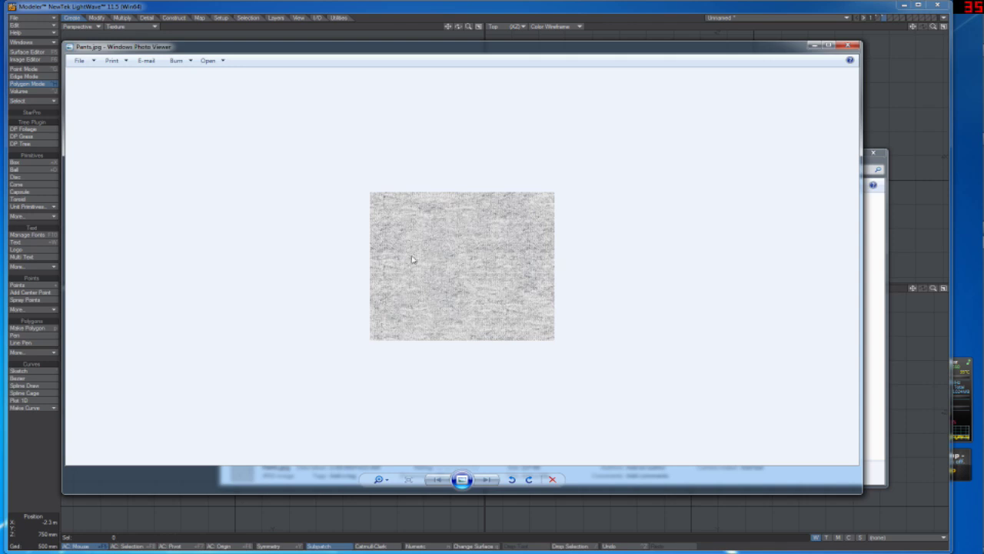
click(847, 45)
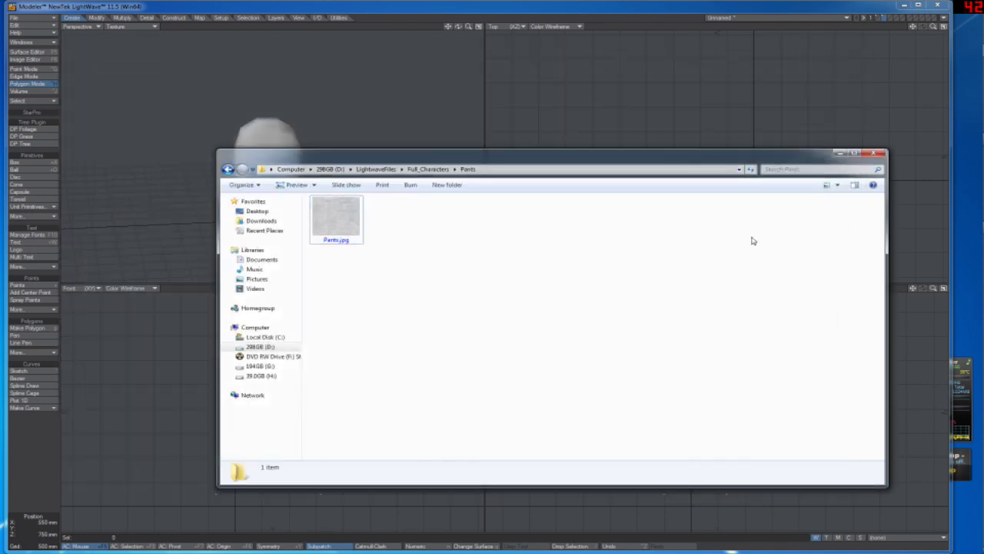
click(879, 153)
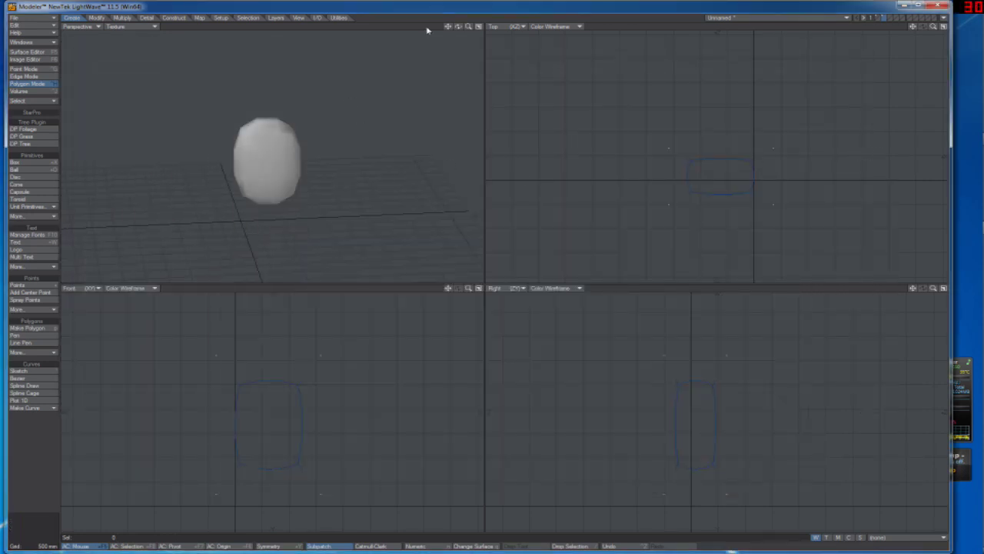
Step: Examine how the subpatched box rounds at its side polygon and edges, using polygon and edge selection
drag(458, 27, 458, 46)
mouse_move(303, 178)
alt+mouse_down()
mouse_move(346, 192)
mouse_move(323, 174)
mouse_move(285, 176)
mouse_move(303, 179)
alt+mouse_up()
click(306, 160)
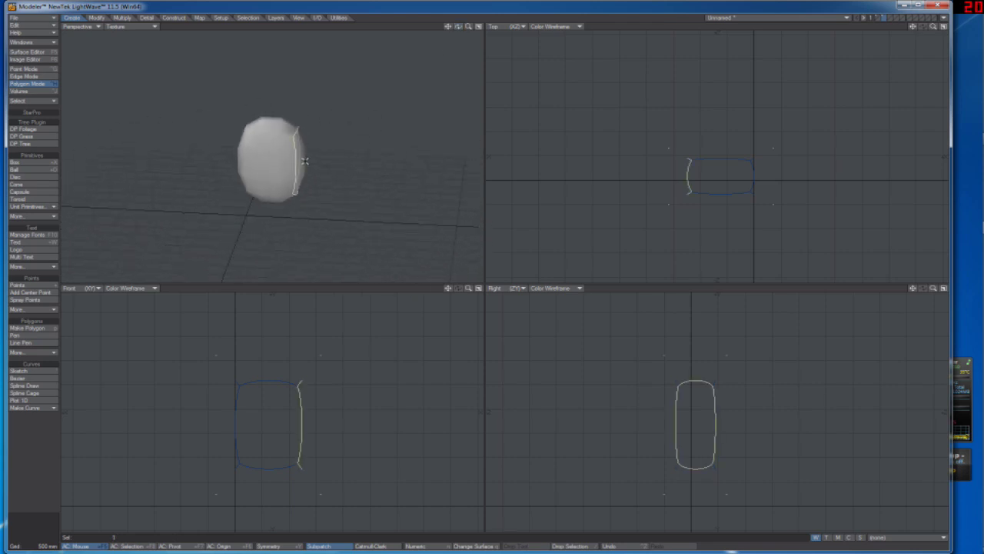
click(301, 161)
key(space)
key(space)
click(306, 409)
click(299, 394)
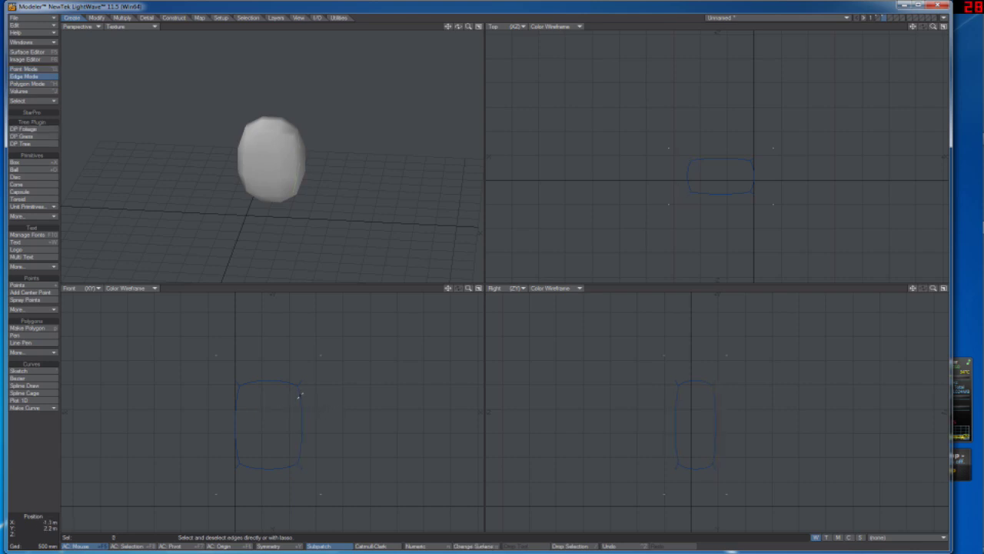
key(ctrl+j)
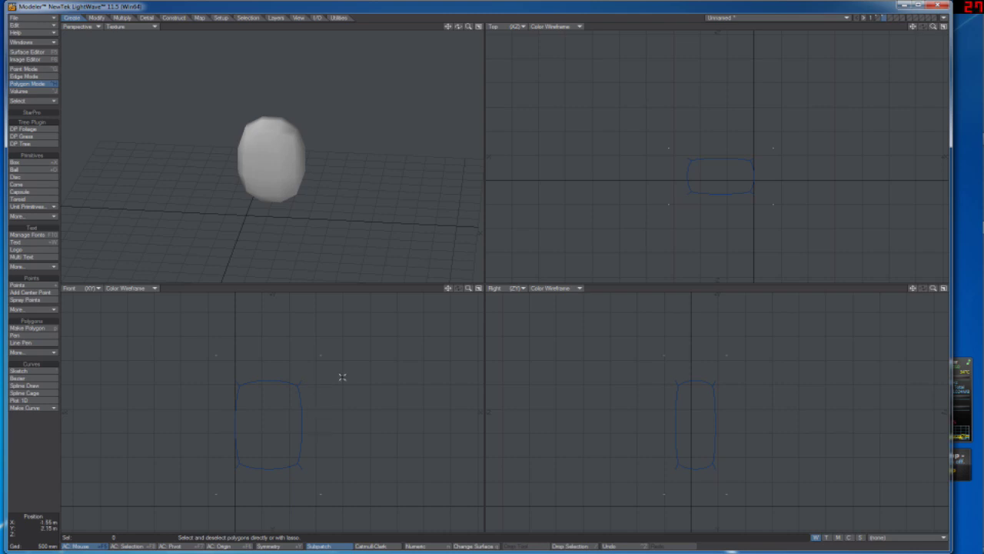
Step: Subdivide the unsmoothed box three times with the Faceted method and convert it back to subpatches
key(Tab)
click(421, 159)
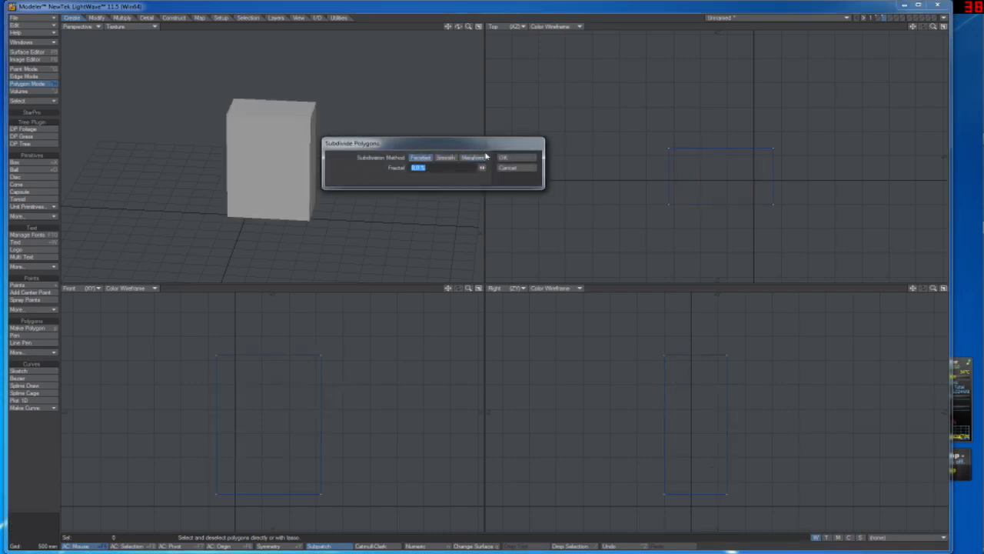
click(517, 158)
key(shift+d)
click(517, 158)
key(shift+d)
click(516, 158)
key(Tab)
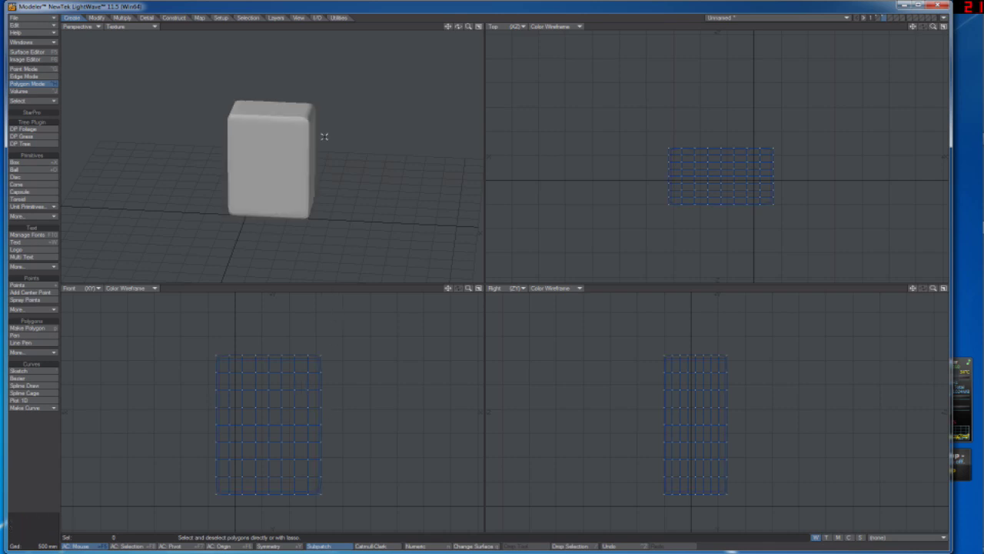
Step: Select an irregular patch of polygons on the box's top, try rotating it, and raise it into a bump instead
mouse_move(458, 27)
mouse_down()
mouse_move(399, 50)
mouse_move(354, 27)
mouse_move(403, 38)
mouse_move(511, 27)
mouse_move(459, 28)
mouse_up()
mouse_move(278, 114)
mouse_down()
mouse_move(270, 111)
mouse_move(276, 118)
mouse_up()
key(r)
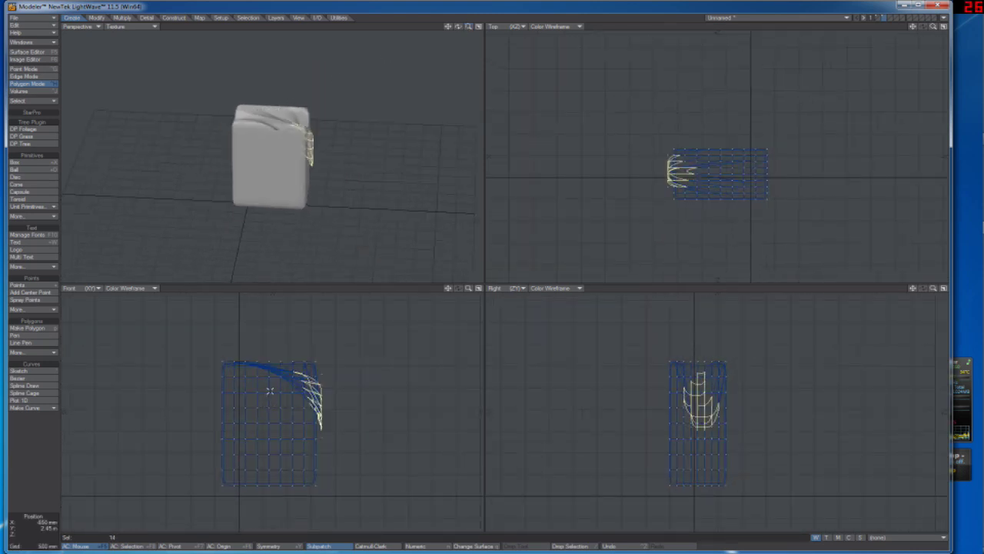
key(ctrl+z)
key(t)
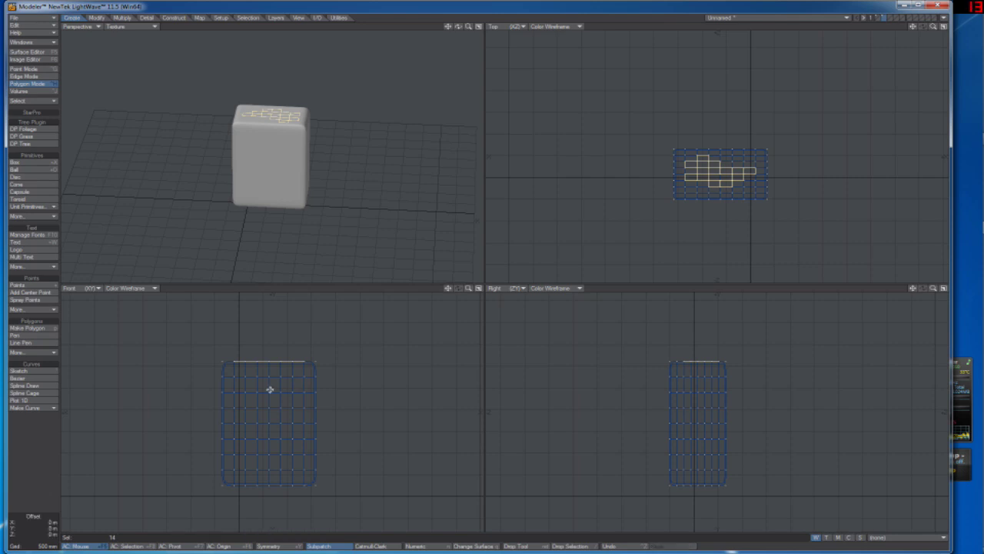
drag(272, 416, 269, 387)
key(space)
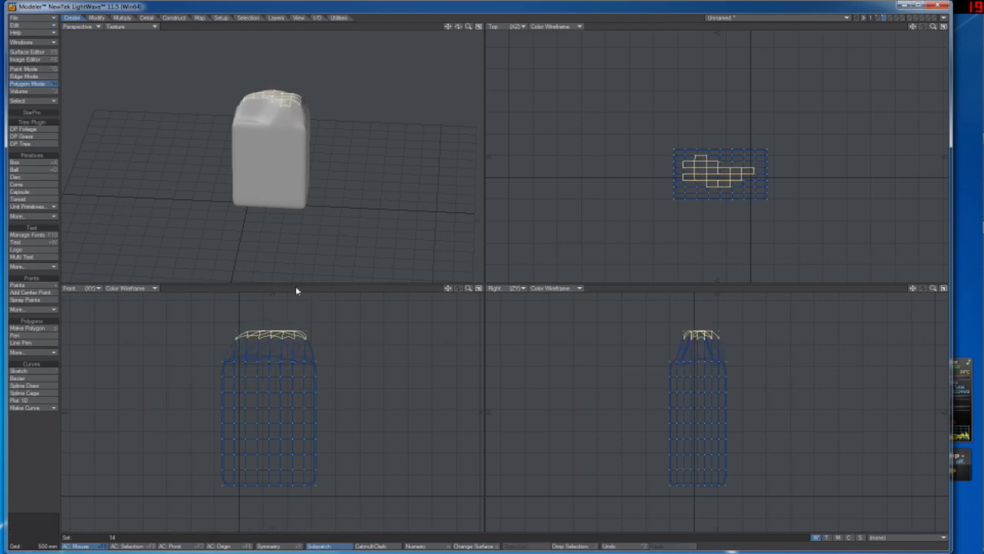
key(slash)
mouse_move(458, 26)
mouse_down()
mouse_move(415, 39)
mouse_move(464, 27)
mouse_up()
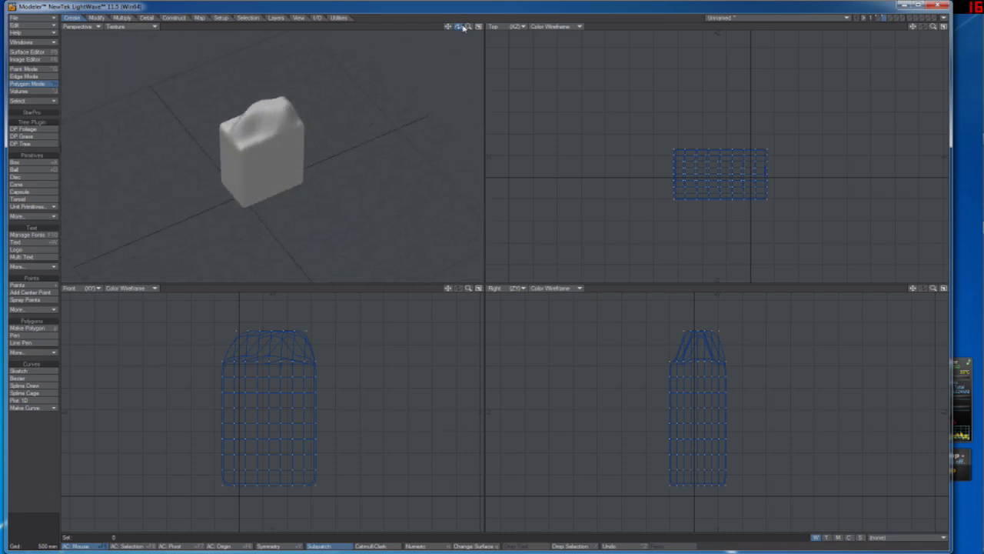
Step: Undo the raised bump and the last subdivision, and delete the box
key(ctrl+z)
click(429, 28)
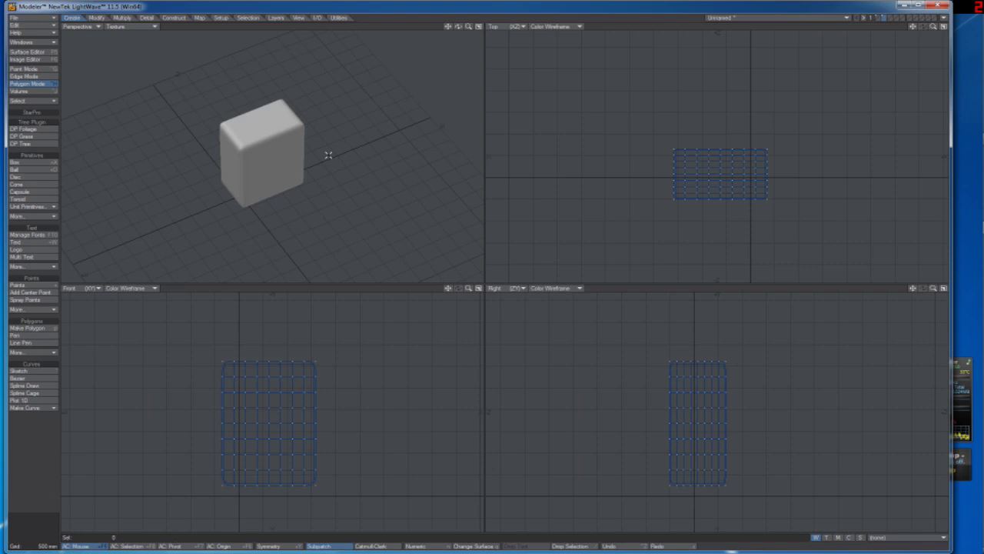
key(Tab)
key(ctrl+z)
key(ctrl+z)
key(ctrl+z)
key(ctrl+z)
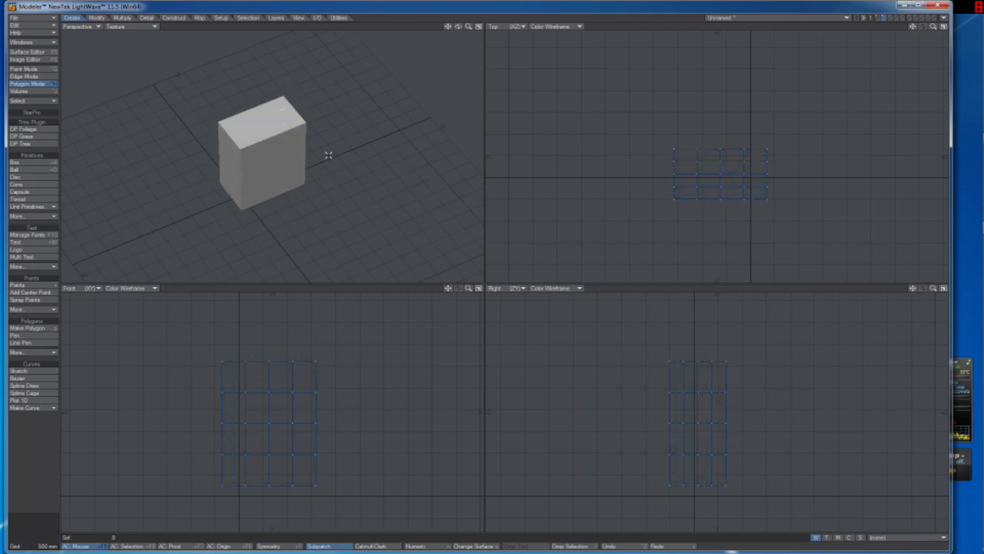
key(u)
key(Delete)
Step: Create a new, roughly cubic box near the origin, above the ground plane, adjusting its extents in the orthographic views
click(35, 162)
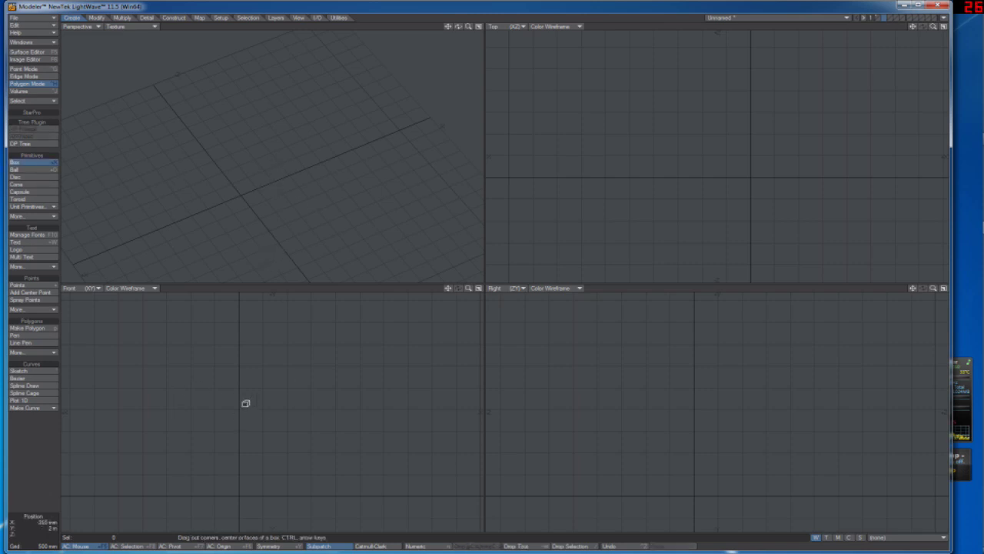
drag(246, 403, 315, 445)
drag(305, 207, 309, 173)
drag(714, 133, 710, 75)
drag(710, 116, 760, 189)
drag(758, 147, 764, 168)
drag(677, 457, 695, 431)
key(space)
Step: Subdivide the new box once with the Metaform method
key(shift+d)
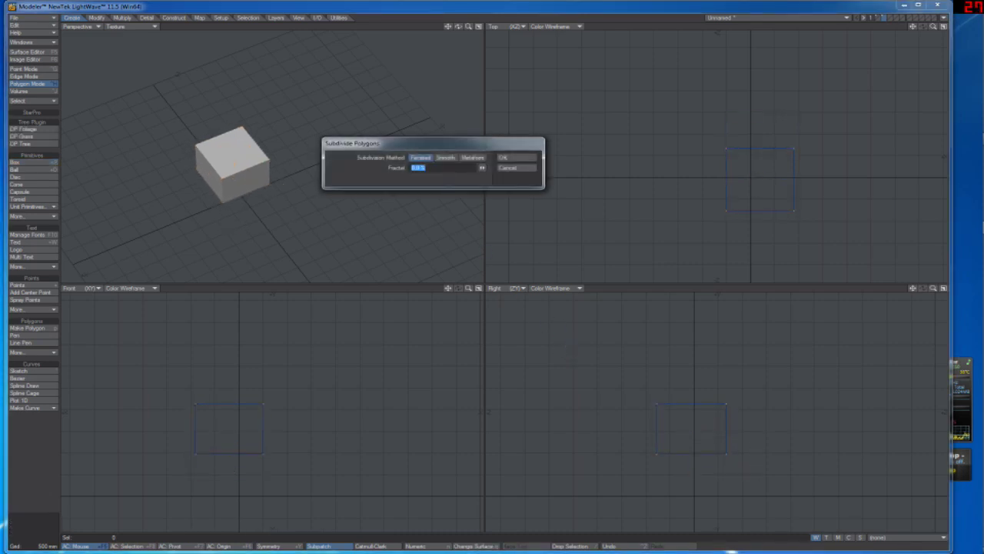
click(472, 157)
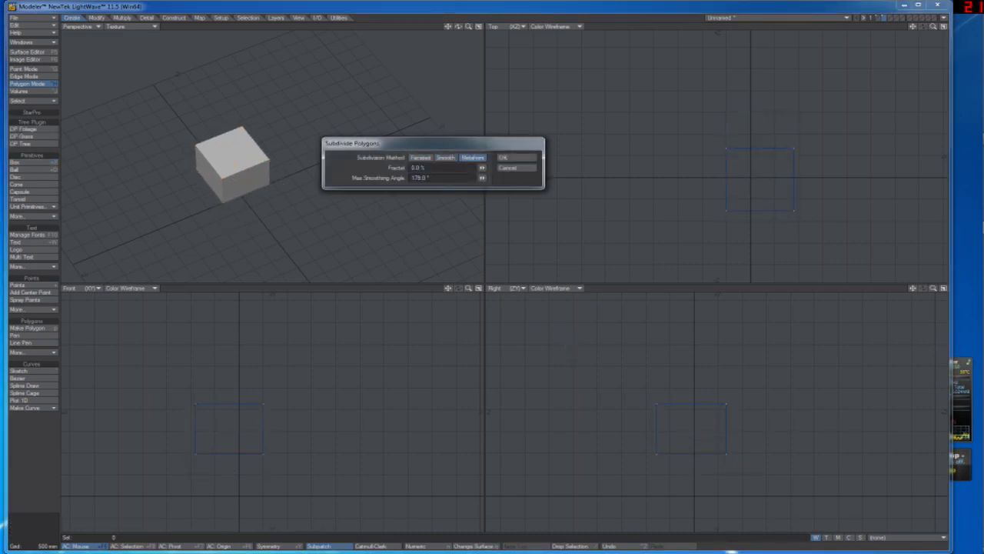
click(420, 156)
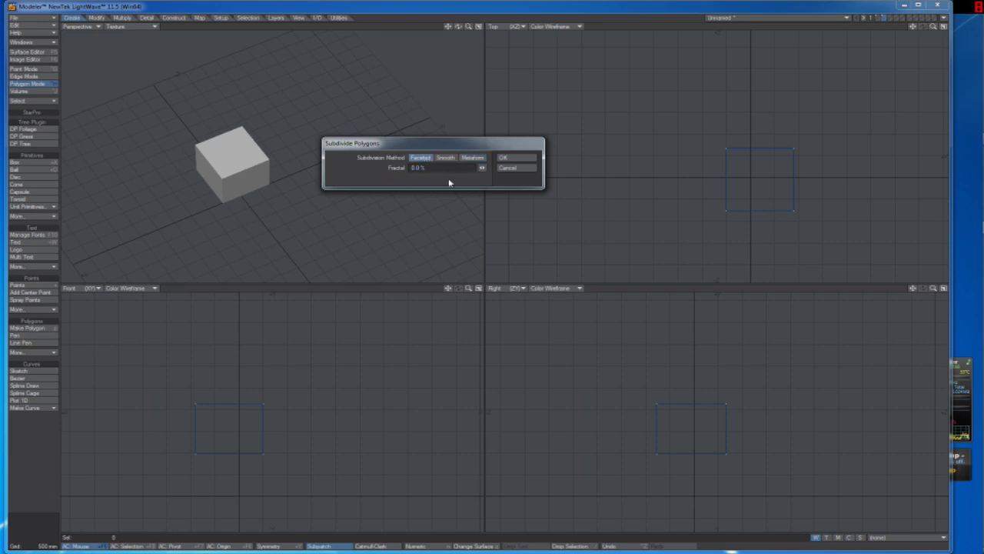
click(472, 157)
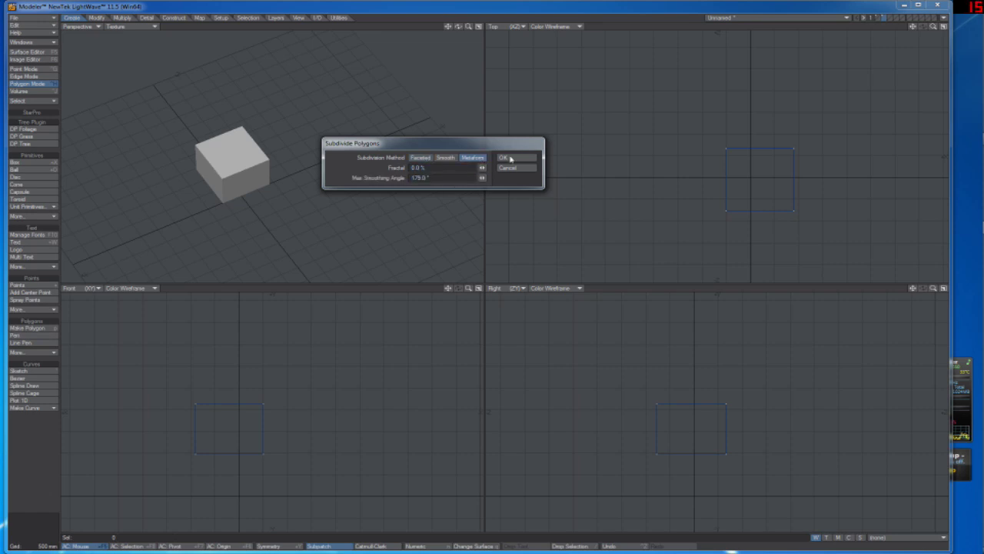
click(507, 157)
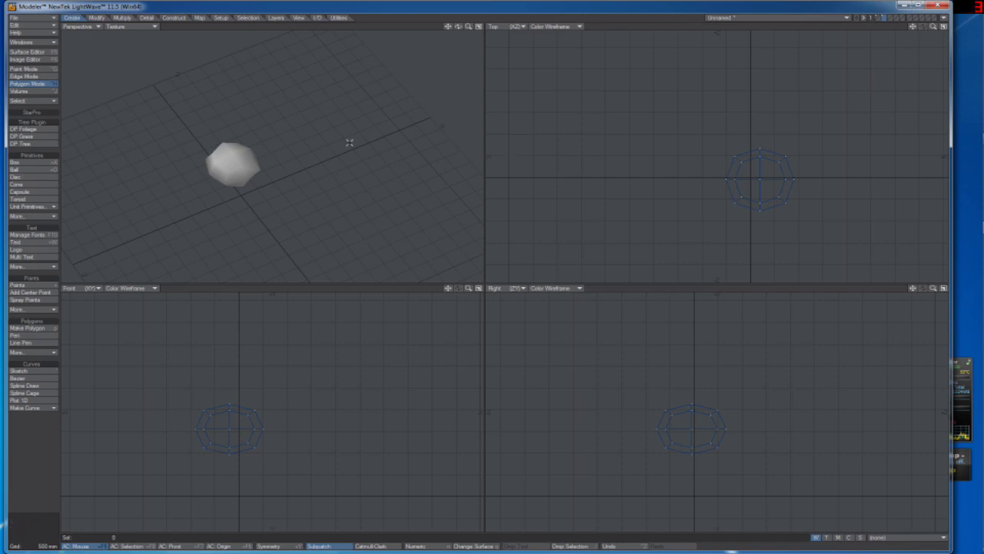
Step: Select the two rear polygons on top of the rounded body and Smooth Shift them by about -100 mm
drag(247, 160, 233, 164)
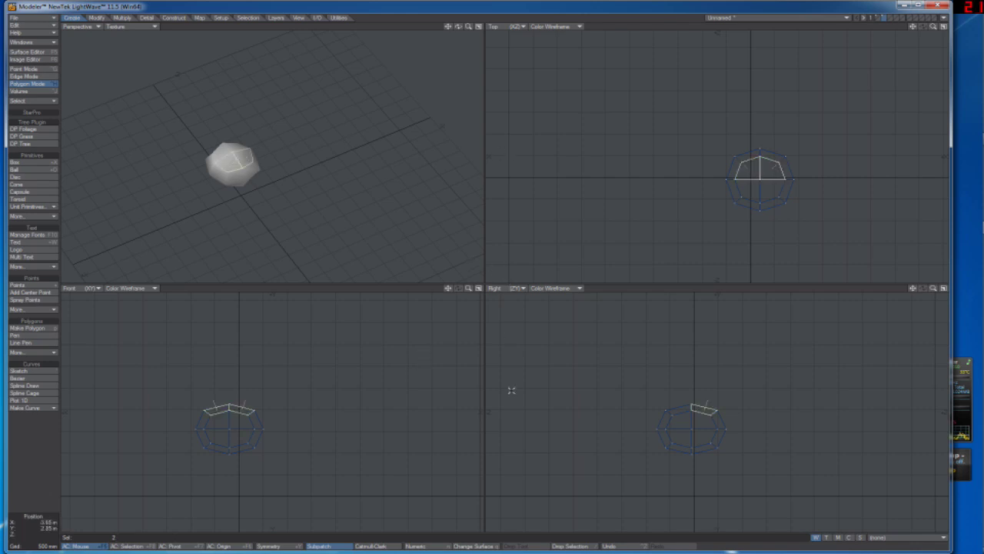
drag(934, 288, 923, 293)
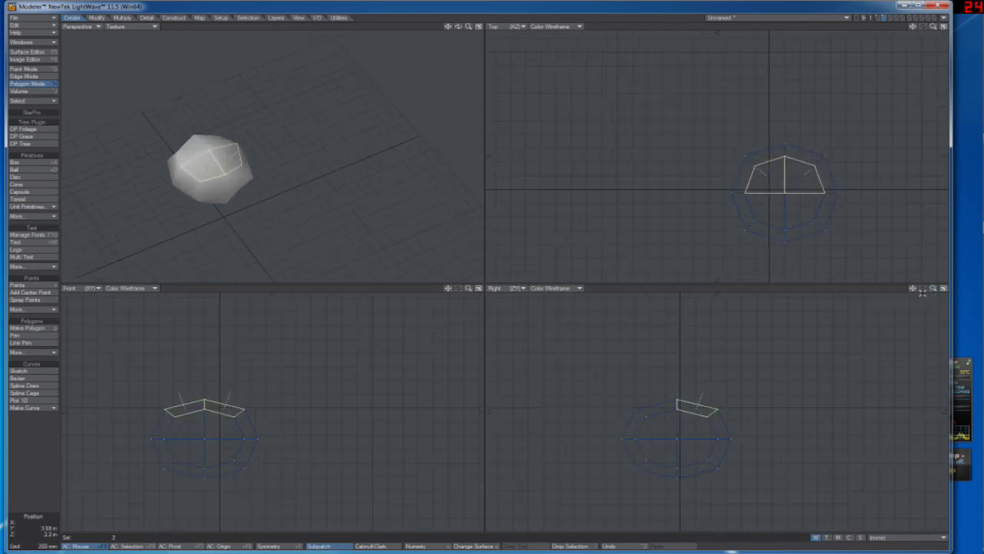
key(period)
key(period)
key(period)
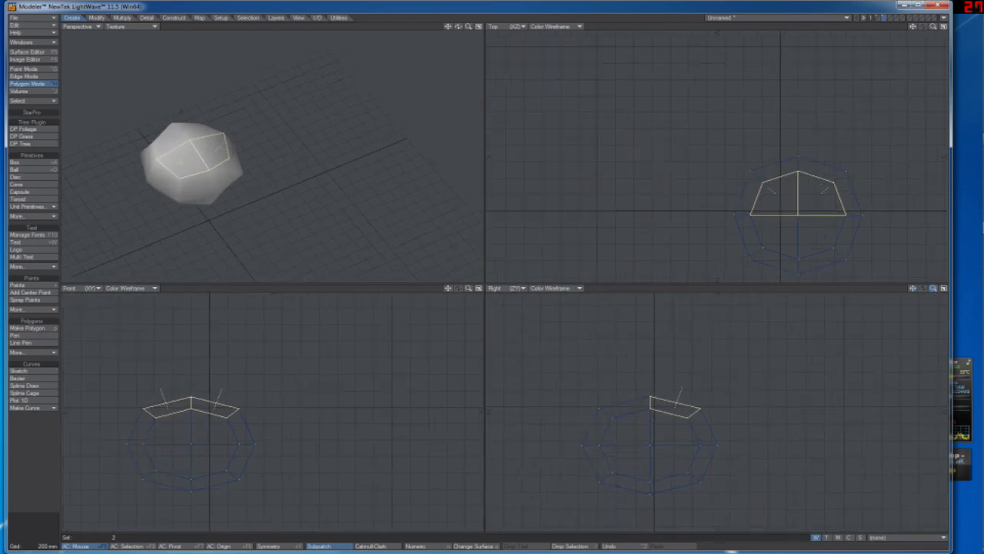
drag(934, 288, 939, 288)
key(shift+f)
drag(697, 389, 686, 390)
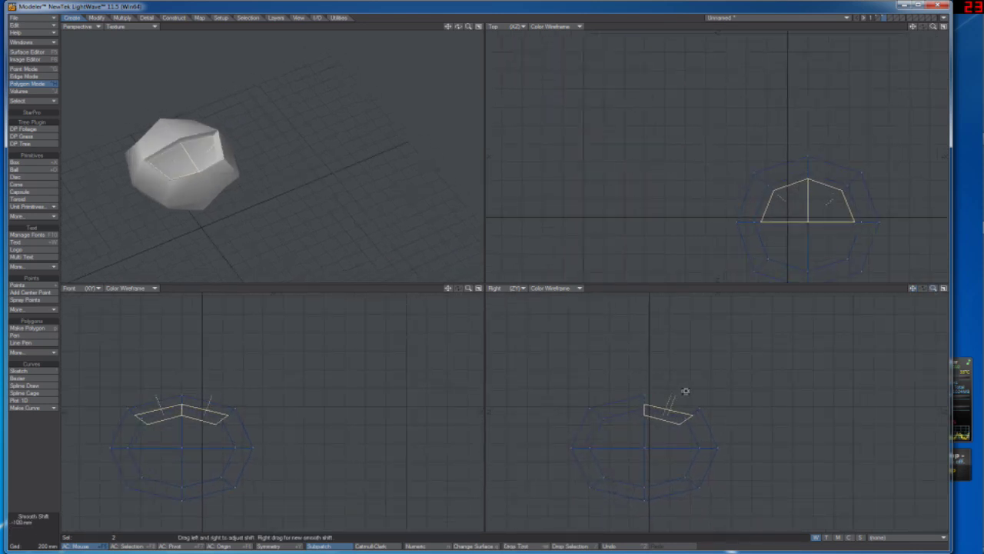
Step: Move the shifted top polygons up about 160 mm and clear the selection
key(t)
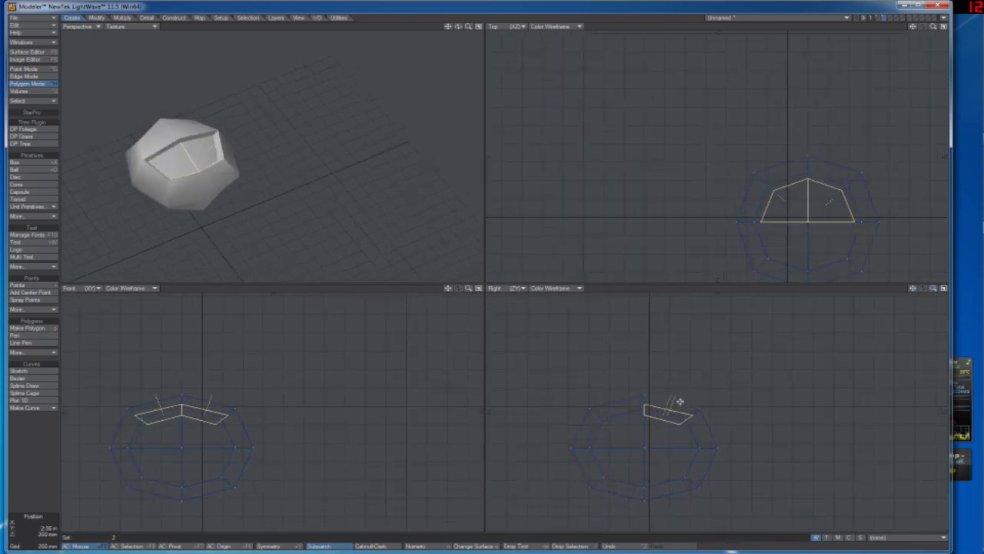
drag(678, 400, 675, 383)
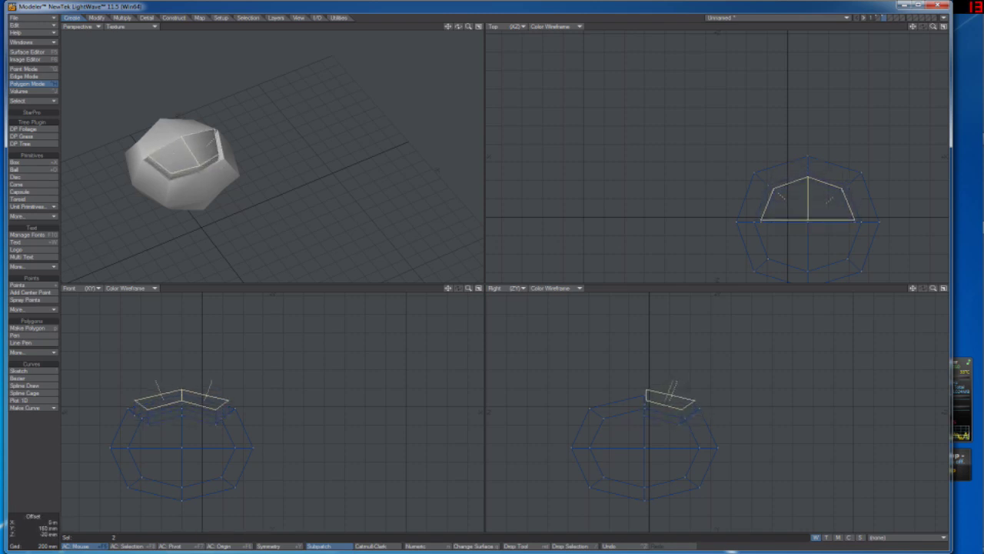
key(space)
key(slash)
Step: Extrude the two rear-facing side polygons of the raised section, and move them outward and down from the body
click(185, 172)
click(207, 165)
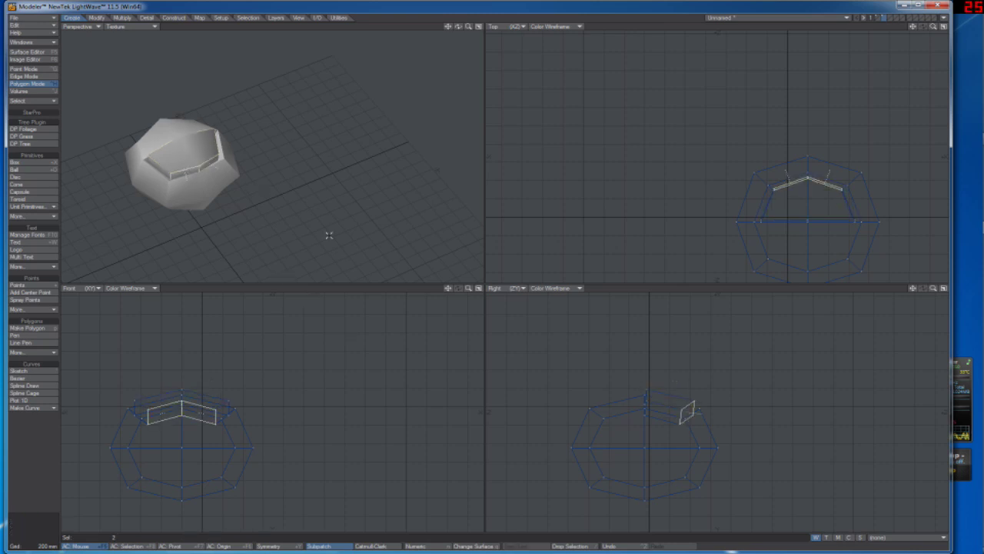
key(e)
key(t)
drag(711, 421, 745, 433)
key(space)
key(slash)
Step: Lower the two raised top polygons slightly, and adjust the position of the rear extrusion's polygons
drag(459, 28, 457, 26)
click(206, 163)
drag(206, 163, 220, 157)
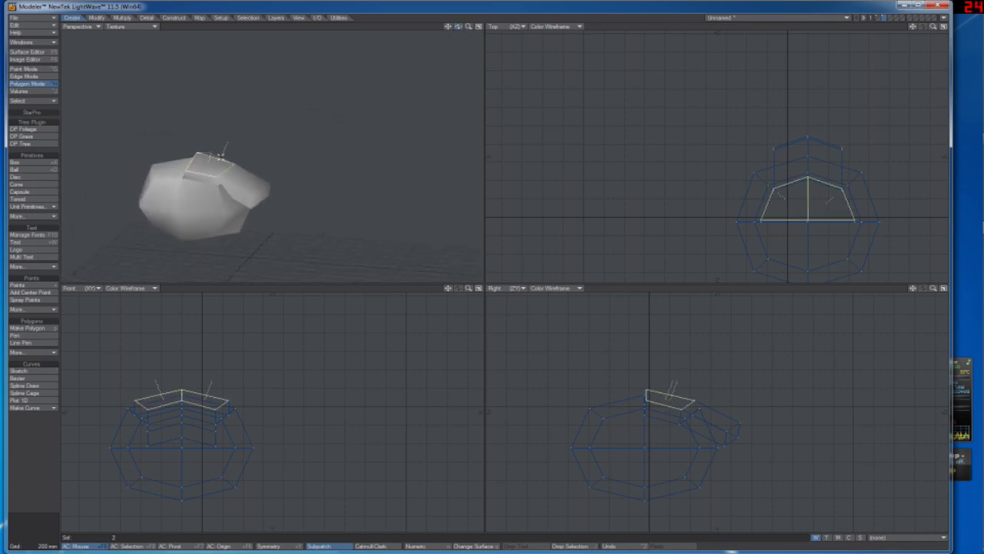
key(t)
drag(677, 396, 677, 396)
key(space)
key(slash)
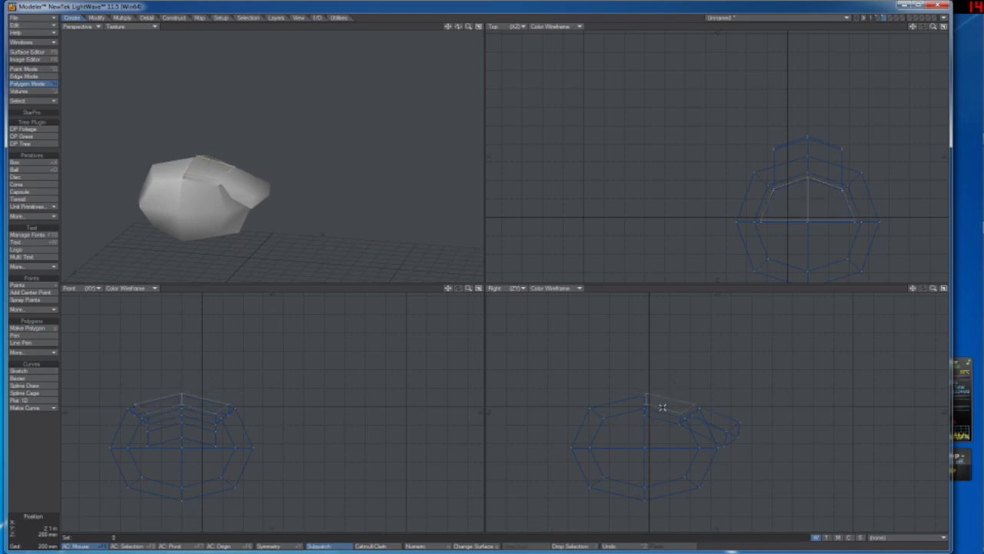
click(725, 415)
key(t)
drag(719, 419, 712, 436)
key(space)
key(slash)
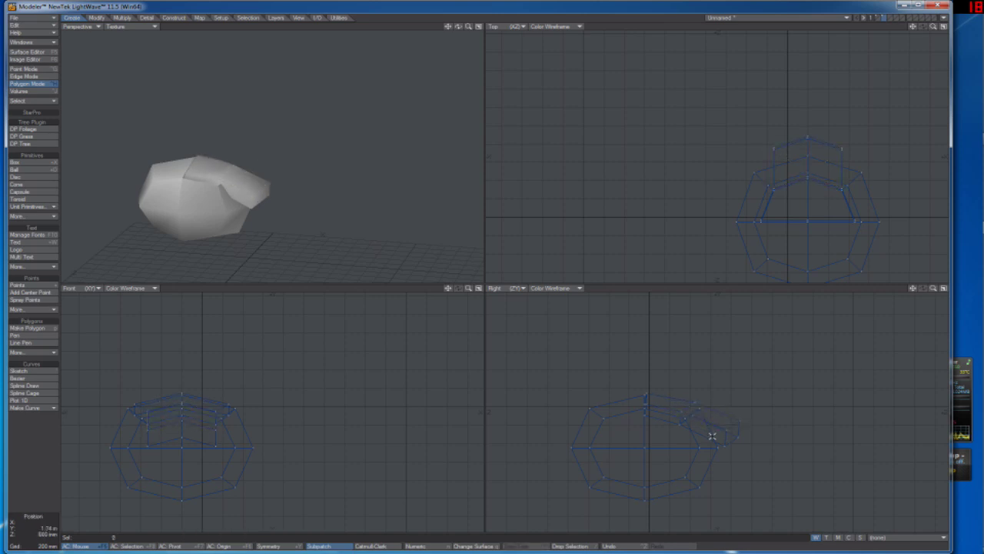
Step: Select the two polygons on the underside of the rear extrusion and reposition them
drag(458, 26, 277, 152)
click(253, 149)
click(259, 139)
drag(458, 26, 272, 146)
key(t)
mouse_move(733, 439)
mouse_down()
mouse_move(713, 420)
mouse_move(720, 429)
mouse_up()
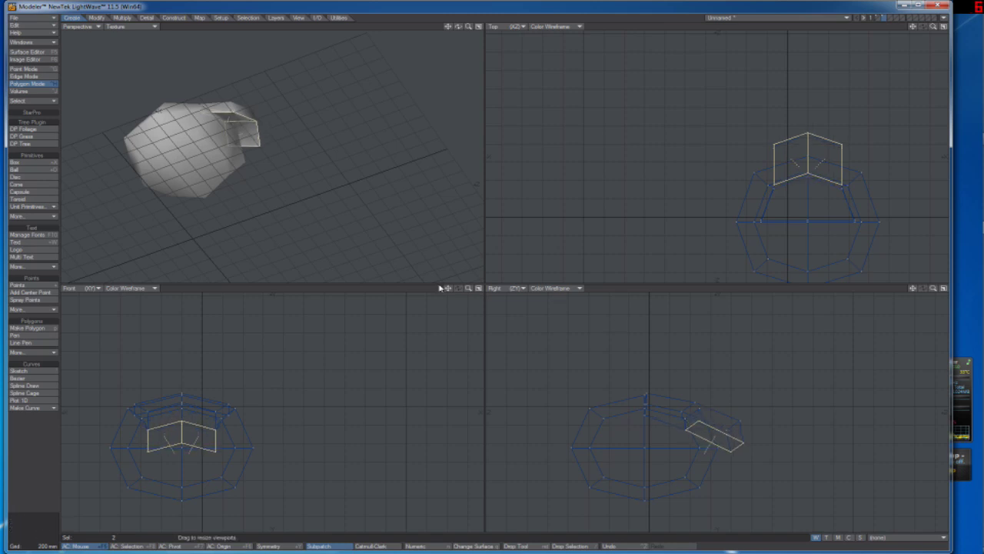
key(space)
key(slash)
Step: Isolate the inner centre point under the rear extrusion and move it down about 260 mm and slightly outward
key(ctrl+g)
click(181, 441)
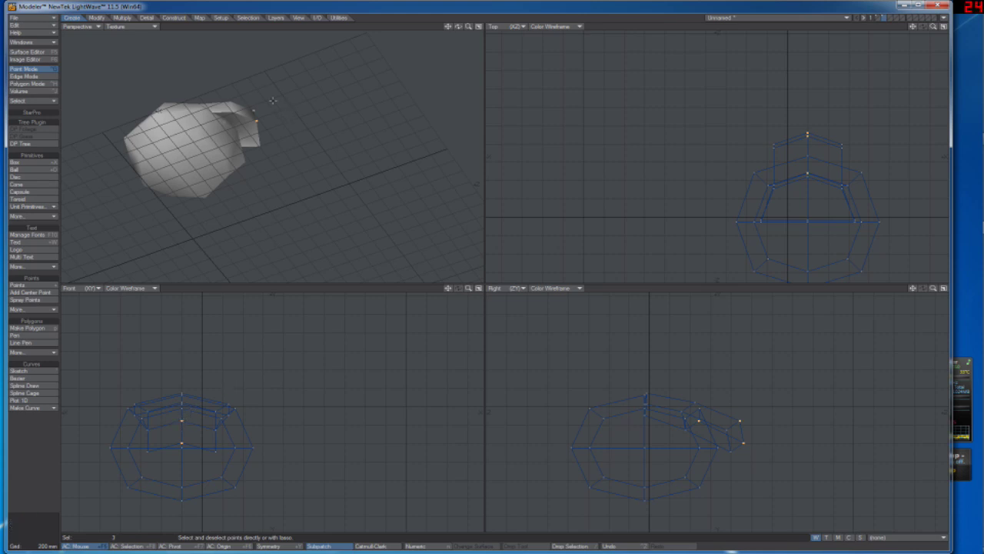
key(t)
key(space)
click(744, 442)
key(t)
drag(699, 420, 711, 439)
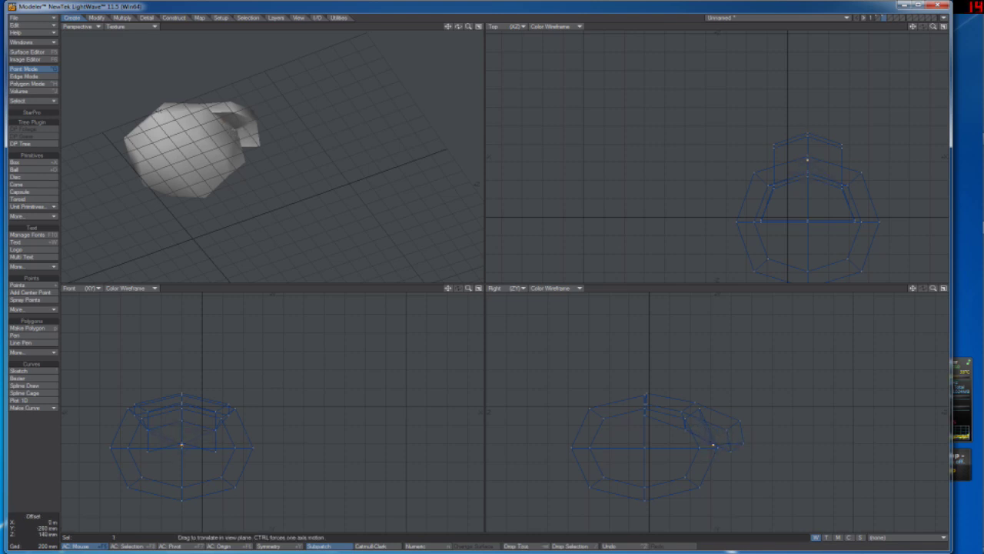
drag(724, 432, 728, 436)
key(space)
click(718, 443)
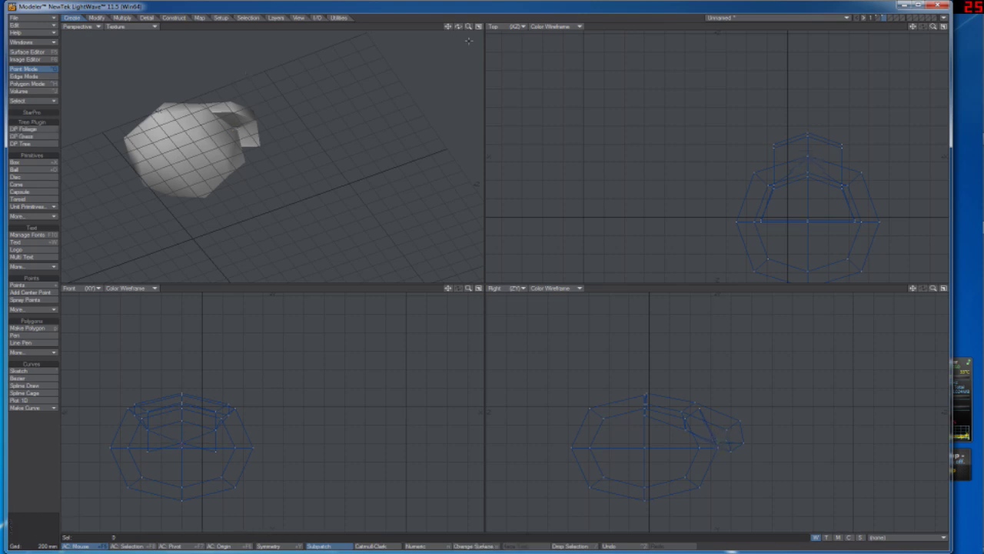
Step: Select the four polygons on the end of the body opposite the rear extrusion
drag(459, 28, 442, 62)
scroll(246, 202, down, 3)
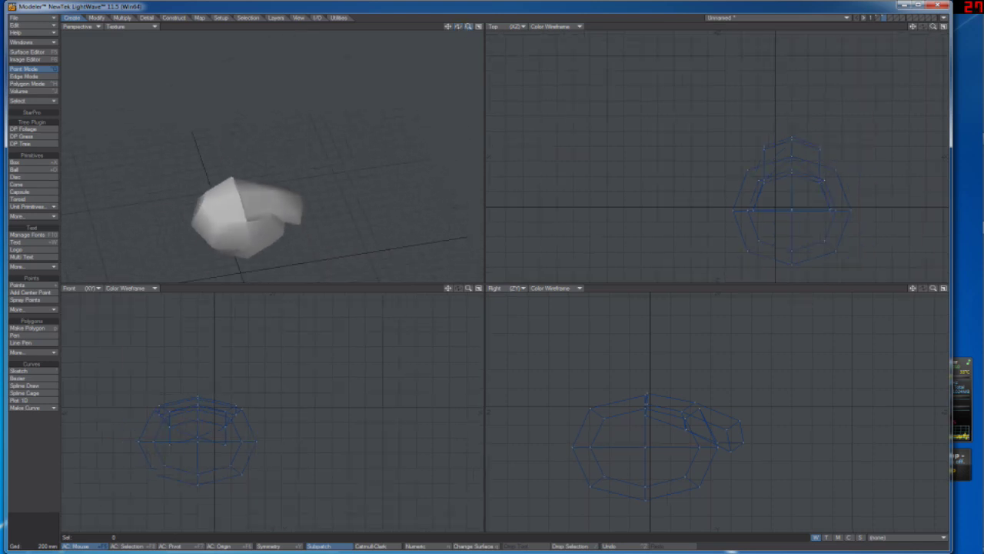
key(space)
drag(246, 201, 248, 213)
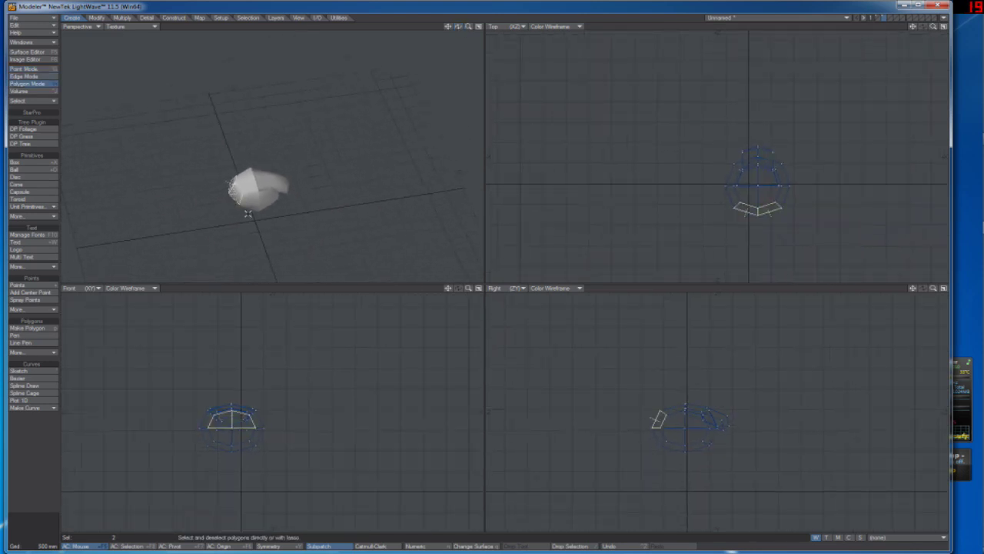
drag(459, 28, 386, 132)
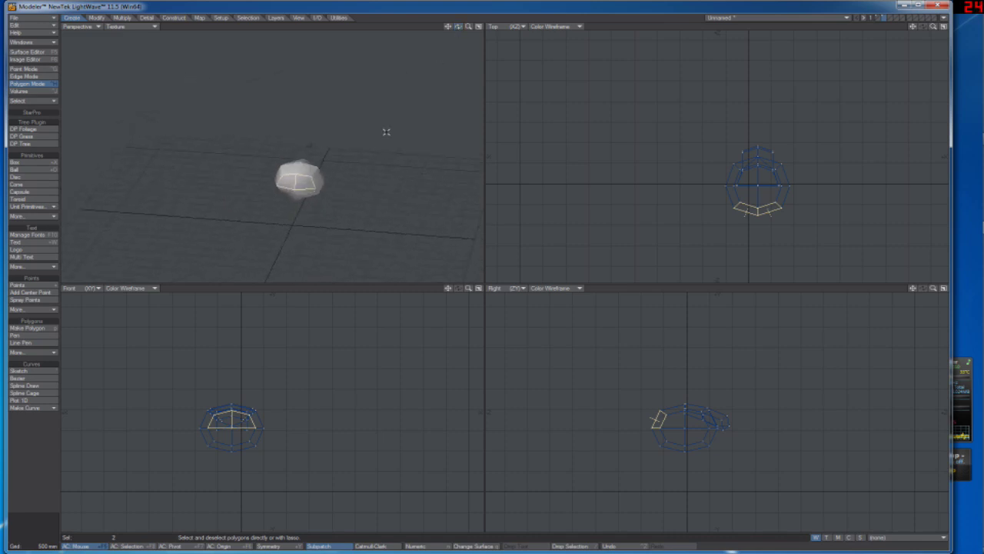
drag(291, 188, 297, 192)
Step: Extrude the four selected end polygons and move them away from the body to form a long section
key(t)
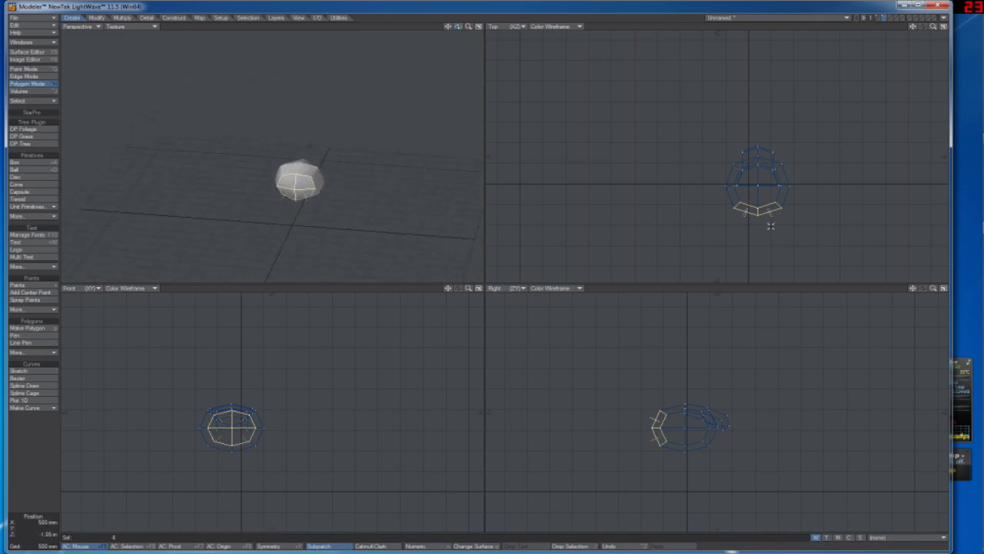
mouse_move(763, 232)
mouse_down()
mouse_move(762, 273)
mouse_move(768, 230)
mouse_move(760, 231)
mouse_up()
key(h)
key(t)
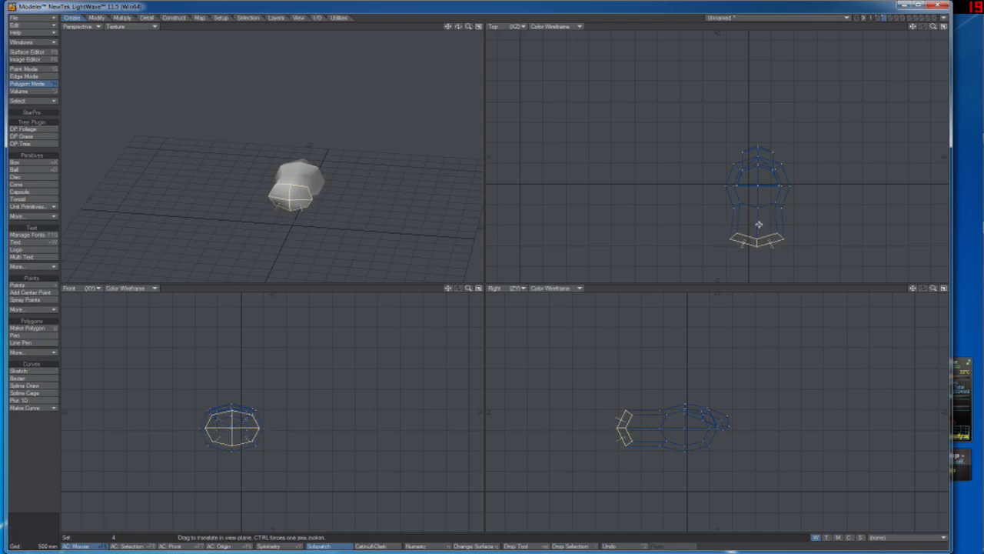
drag(778, 152, 778, 185)
Step: Form a joint bulge with two short extrusions at the end, widening the first and narrowing the second to about 91% width
key(e)
drag(755, 236, 777, 252)
key(h)
drag(913, 27, 923, 0)
key(t)
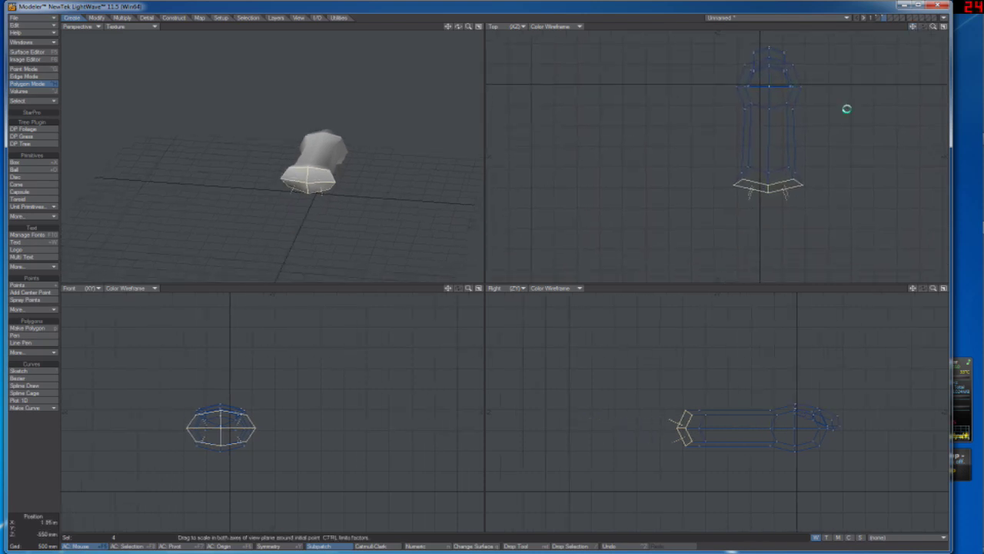
drag(778, 162, 756, 154)
key(h)
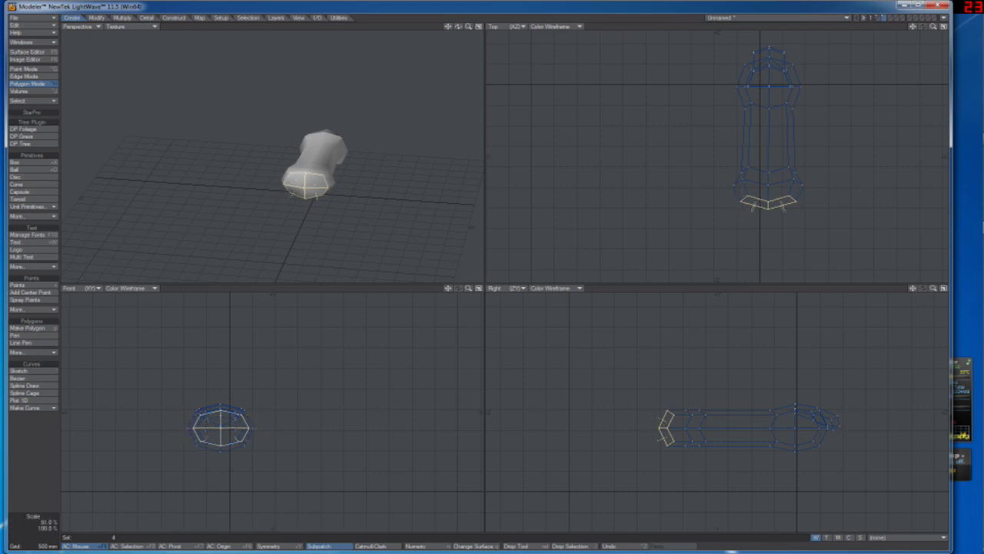
Step: Extrude the end polygons about 1.45 m beyond the joint bulge, adjust their width and clear the selection
key(r)
key(t)
key(u)
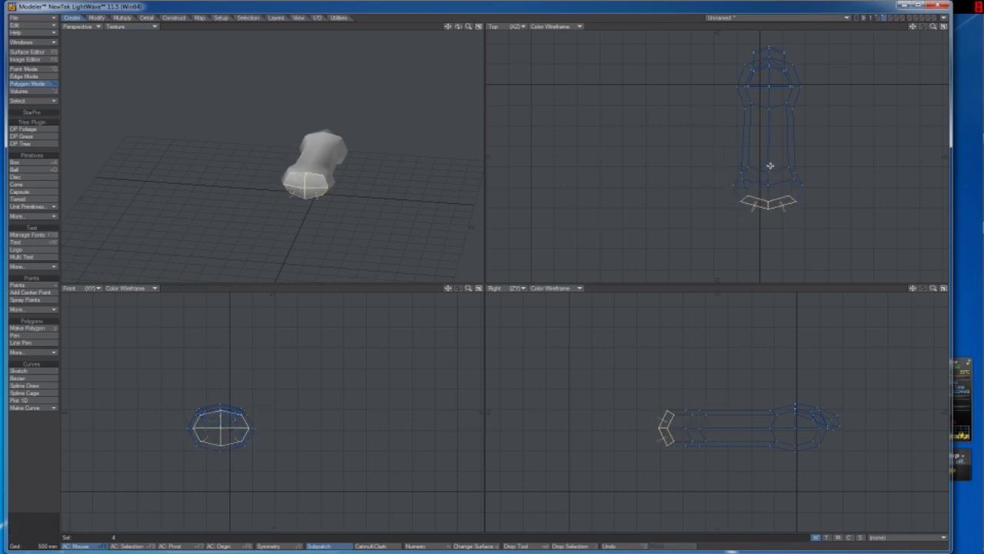
drag(768, 204, 770, 263)
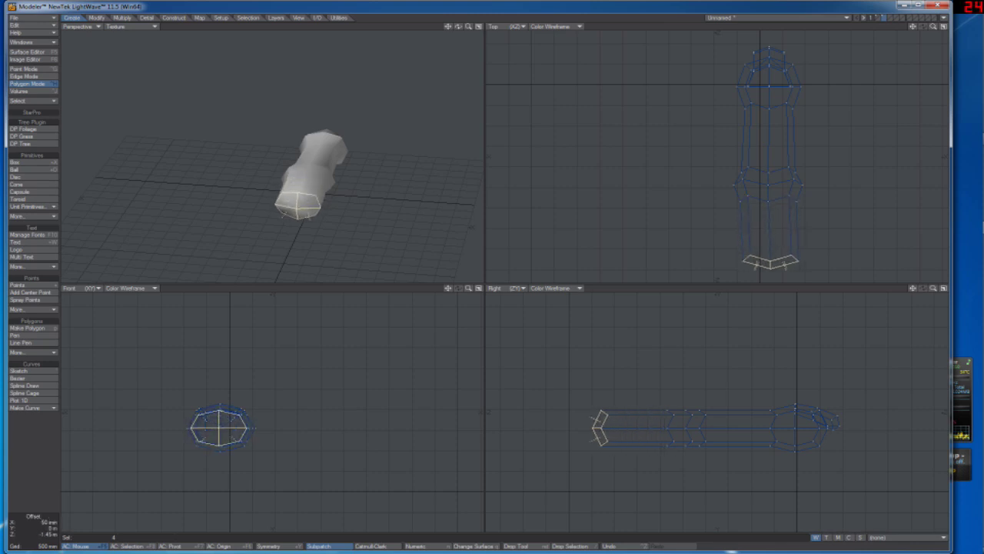
mouse_move(769, 166)
mouse_down()
mouse_move(769, 209)
mouse_move(753, 174)
mouse_up()
key(space)
click(696, 289)
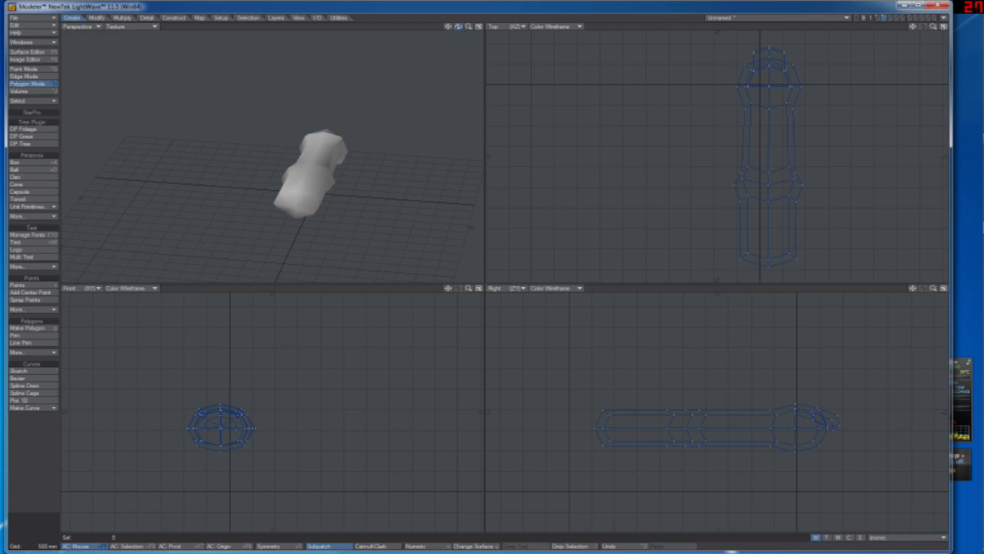
Step: Raise the joint and the end section beyond it in the side view, so that the long shape bends
drag(458, 26, 392, 44)
drag(458, 27, 458, 26)
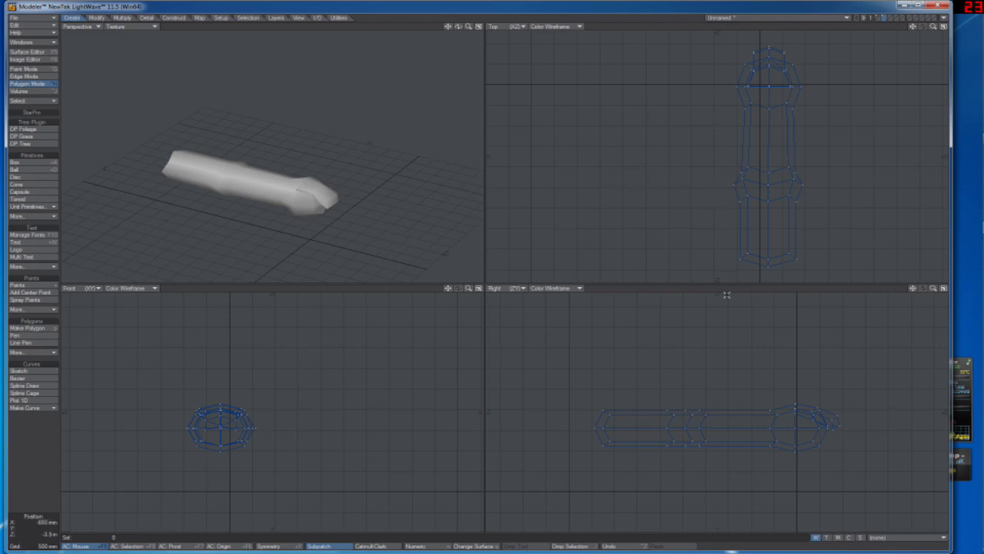
mouse_move(694, 408)
mouse_down()
mouse_move(701, 435)
mouse_move(679, 395)
mouse_move(742, 396)
mouse_move(596, 393)
mouse_move(594, 415)
mouse_up()
key(t)
mouse_move(666, 407)
mouse_down()
mouse_move(663, 387)
mouse_move(634, 421)
mouse_move(639, 396)
mouse_move(626, 417)
mouse_move(599, 422)
mouse_move(600, 395)
mouse_up()
key(space)
key(slash)
key(t)
key(space)
key(u)
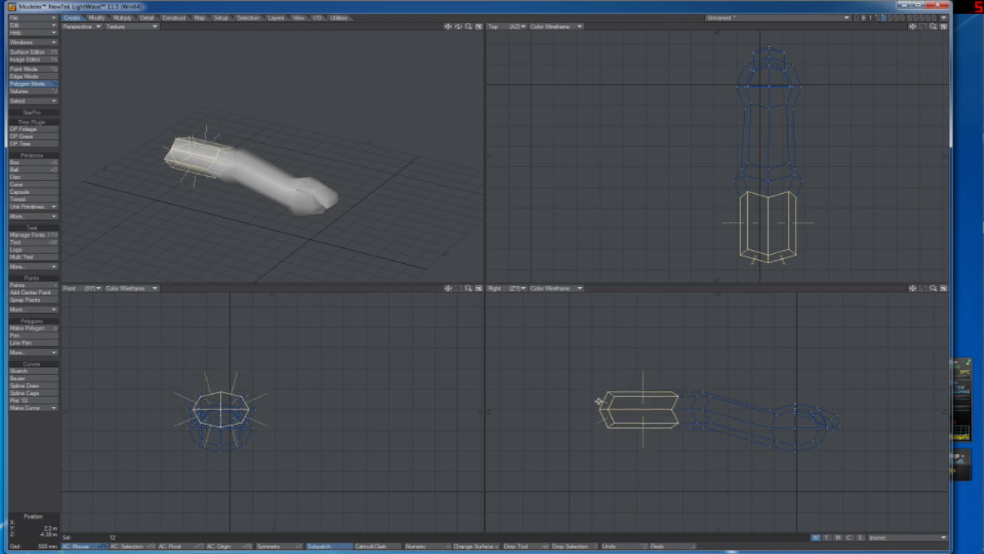
Step: Try to rotate the joint and end section upward by about 10.5°
mouse_move(681, 392)
mouse_down()
mouse_move(677, 433)
mouse_move(686, 398)
mouse_up()
key(y)
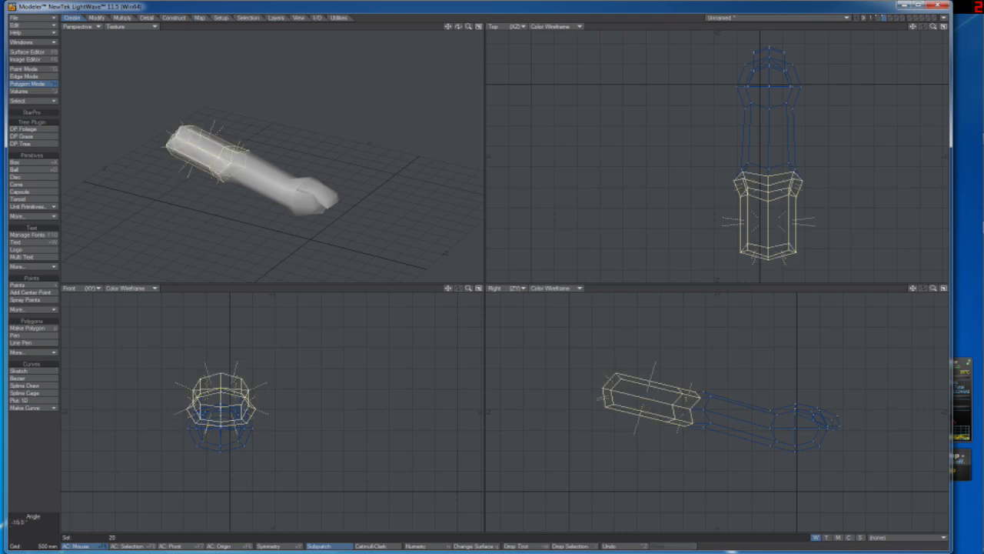
key(ctrl+z)
key(ctrl+z)
key(ctrl+z)
Step: Rotate the end section slightly downward from the joint, clear the selection and convert the mesh to subpatches
key(y)
drag(686, 410, 644, 410)
click(404, 291)
click(404, 290)
drag(459, 28, 455, 65)
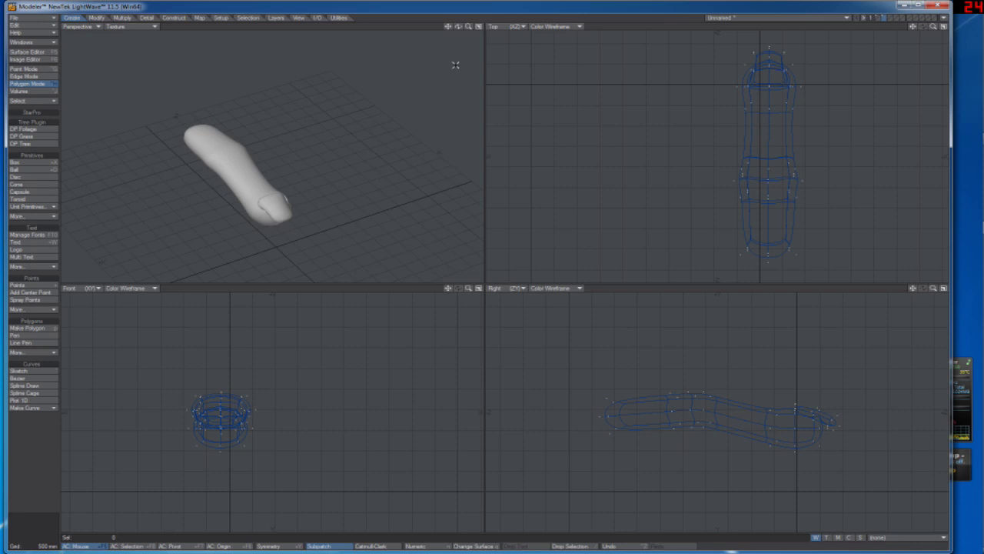
drag(458, 27, 394, 15)
drag(404, 67, 381, 71)
mouse_move(459, 27)
mouse_down()
mouse_move(529, 25)
mouse_move(459, 28)
mouse_up()
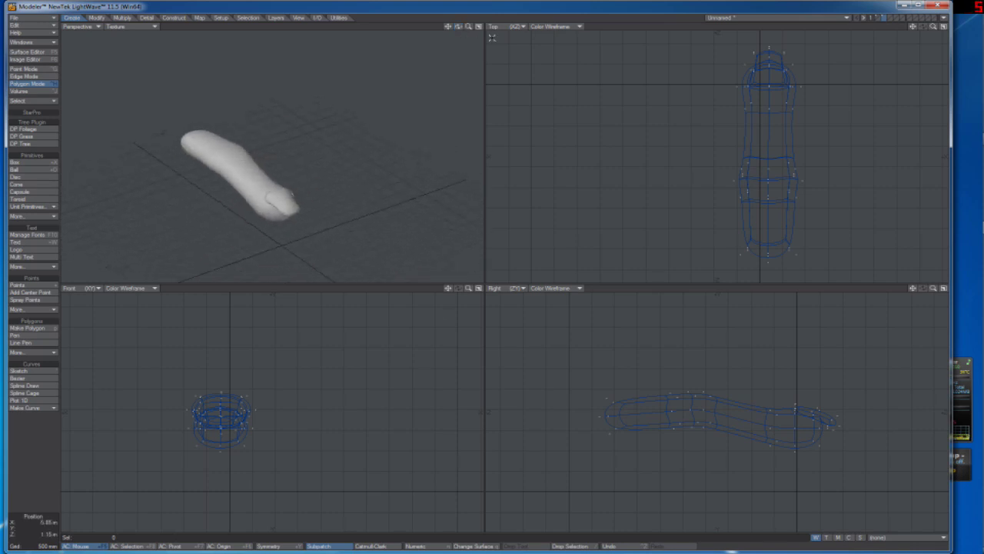
Step: Try to pull a single top polygon between the joint and the rounded body far upward
click(254, 170)
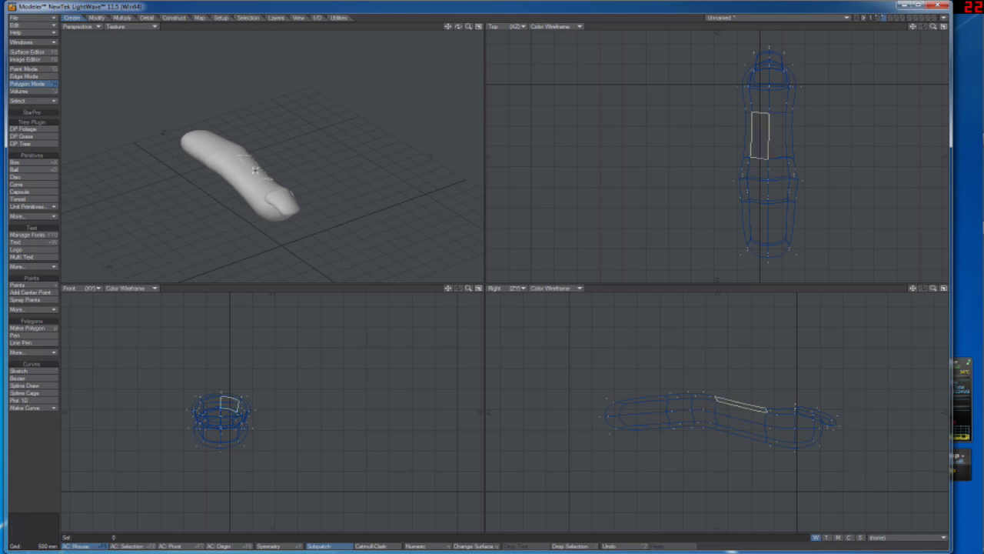
click(254, 170)
mouse_move(248, 173)
mouse_down()
mouse_move(242, 177)
mouse_move(258, 169)
mouse_move(243, 176)
mouse_move(278, 180)
mouse_up()
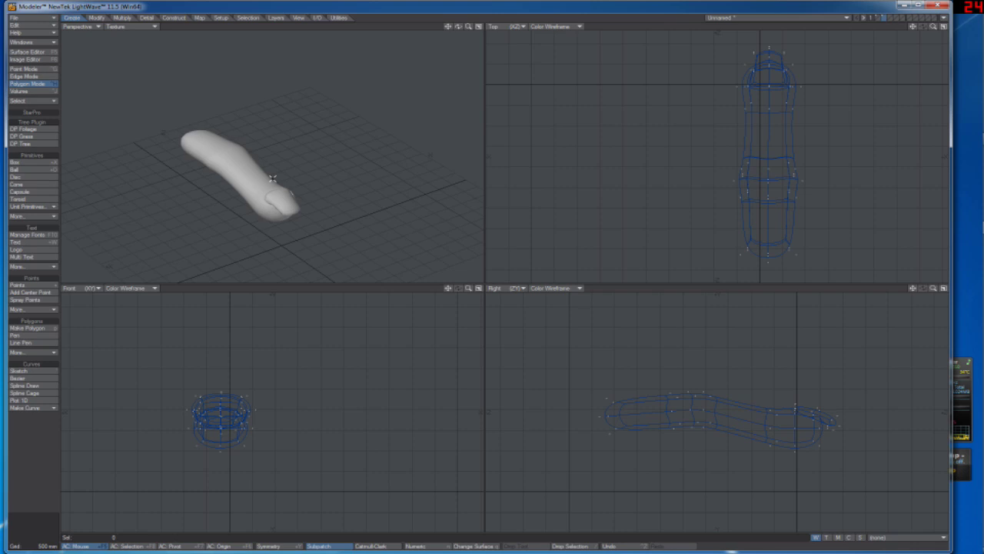
click(255, 177)
key(r)
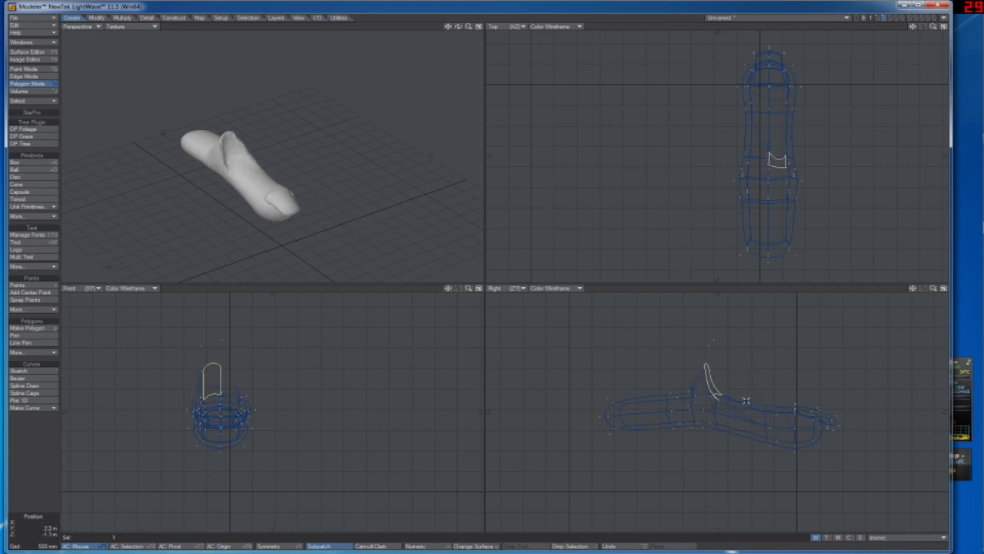
key(ctrl+z)
Step: Try to raise the single top polygon beside the joint slightly, and undo that move
key(t)
drag(770, 410, 740, 392)
drag(745, 393, 745, 396)
key(space)
key(slash)
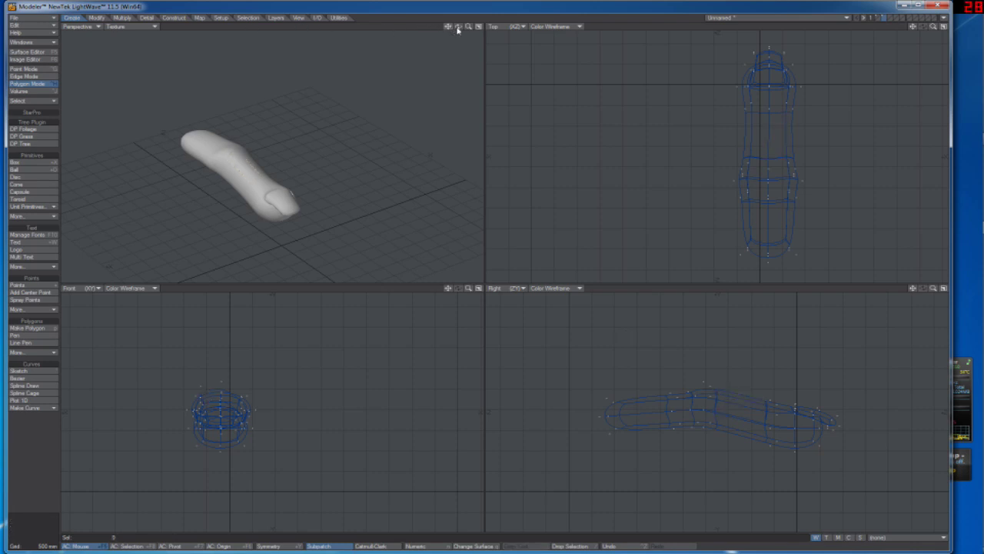
drag(458, 27, 280, 138)
click(320, 142)
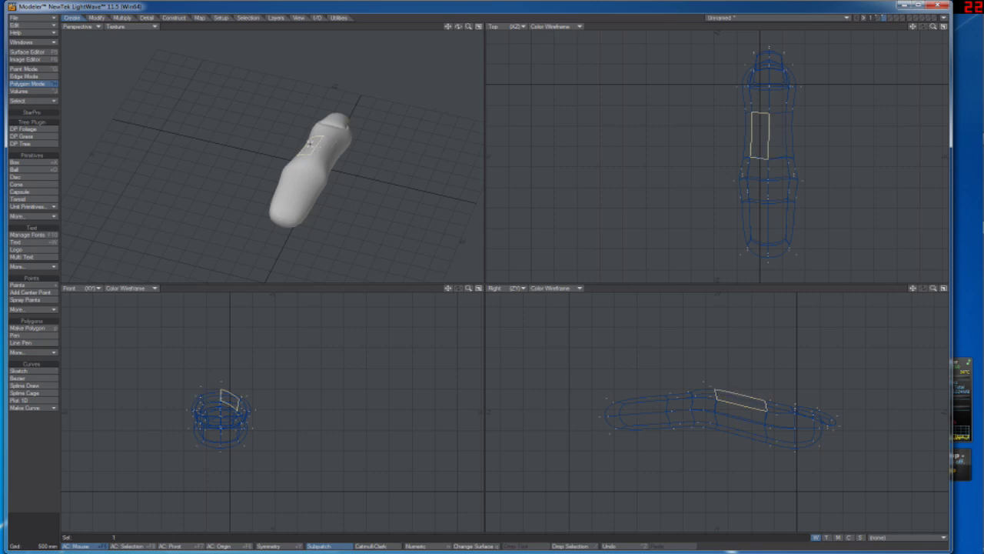
key(u)
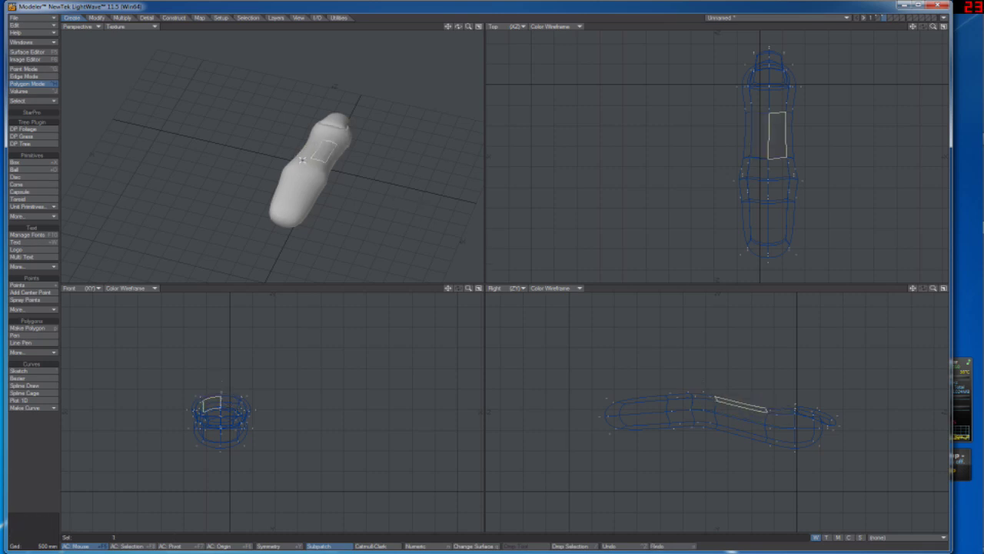
key(/)
Step: Select the two top polygons beside the rounded body and cut extra loops around that section with Band Saw Pro
drag(458, 26, 467, 3)
key(space)
key(space)
key(ctrl+h)
click(260, 160)
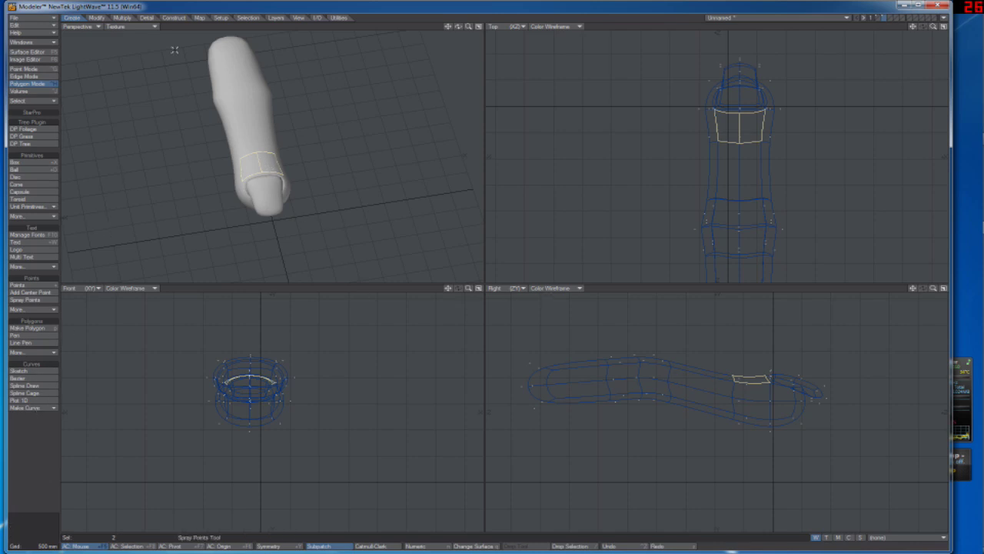
click(174, 17)
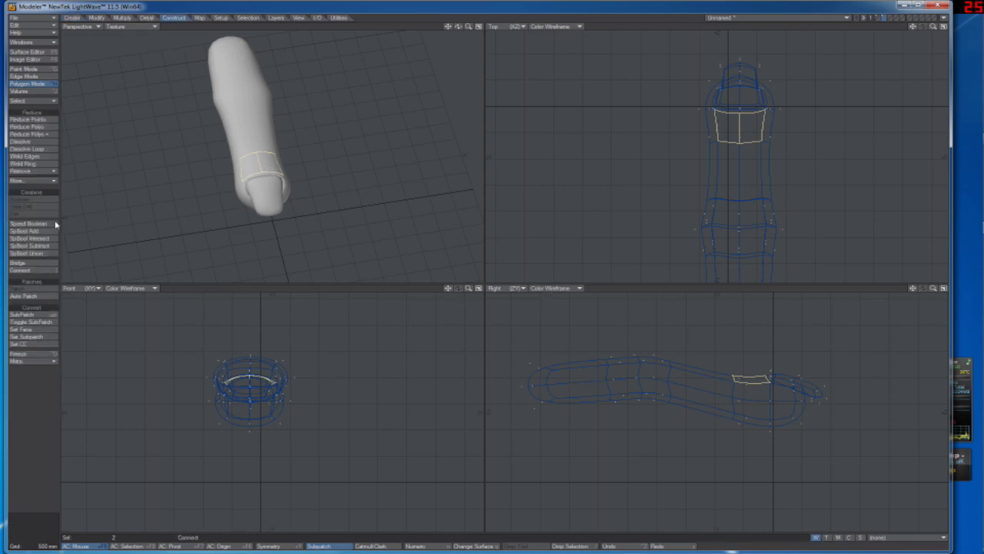
click(125, 17)
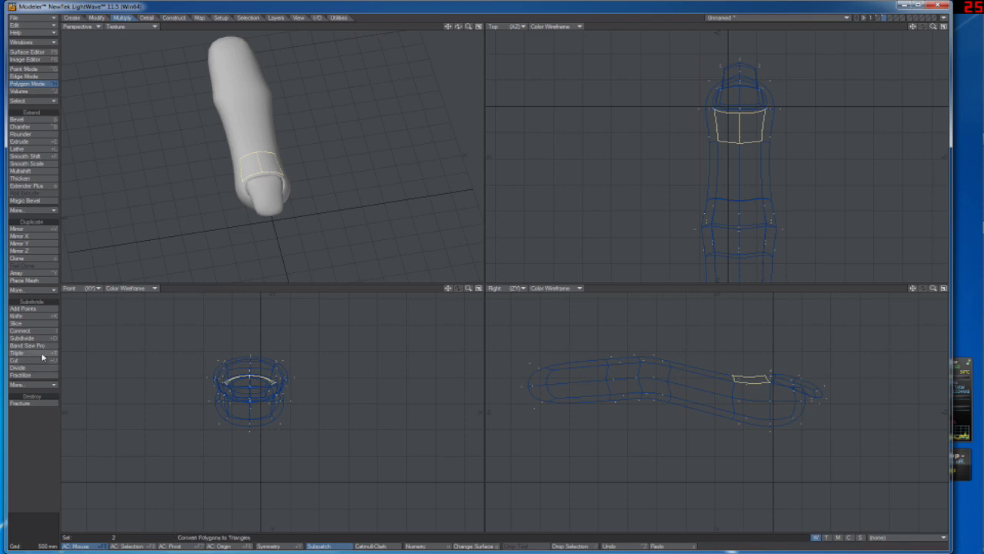
click(40, 345)
click(375, 27)
click(376, 27)
Step: Set the perspective view's shading to Textured Wire
drag(459, 27, 523, 27)
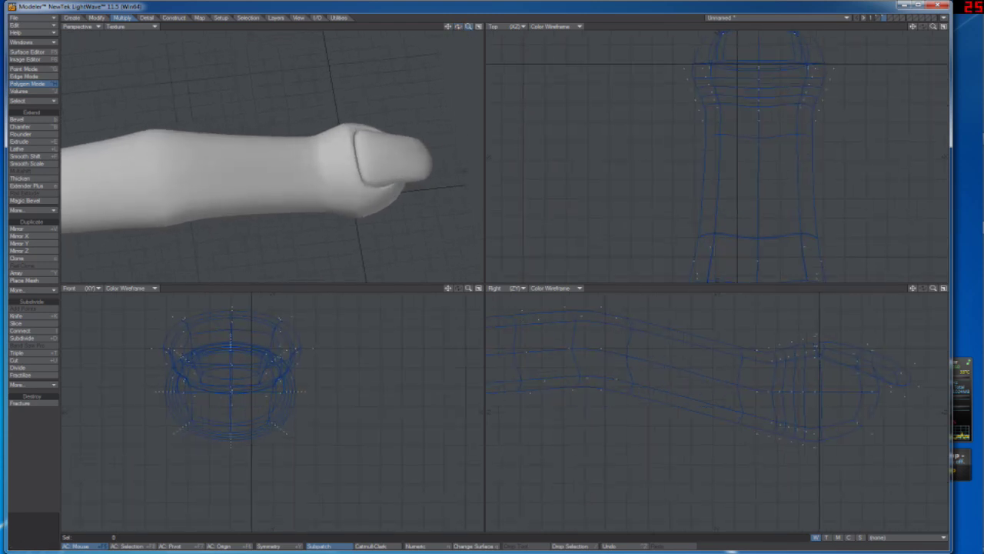
click(131, 26)
click(138, 85)
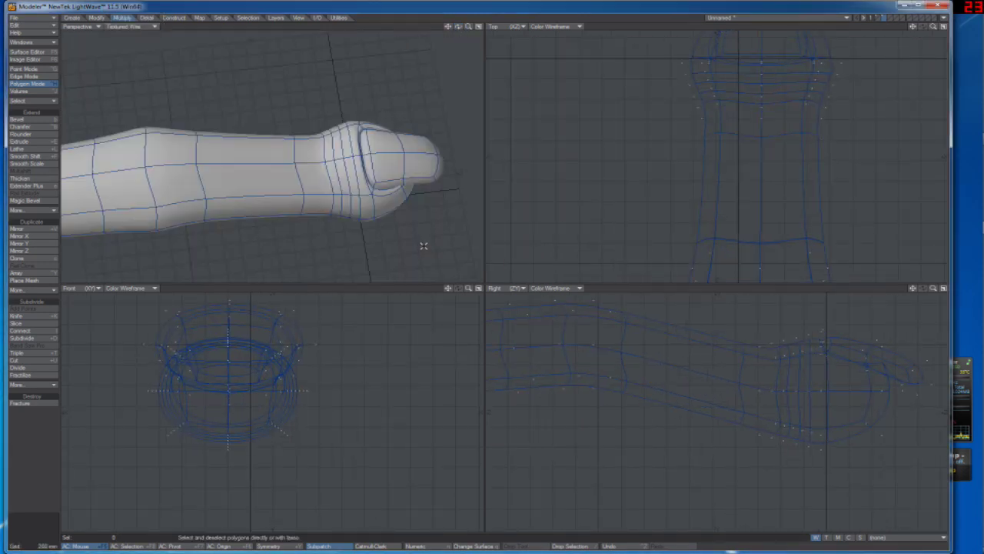
mouse_move(469, 27)
mouse_down()
mouse_move(492, 27)
mouse_move(453, 28)
mouse_move(471, 30)
mouse_up()
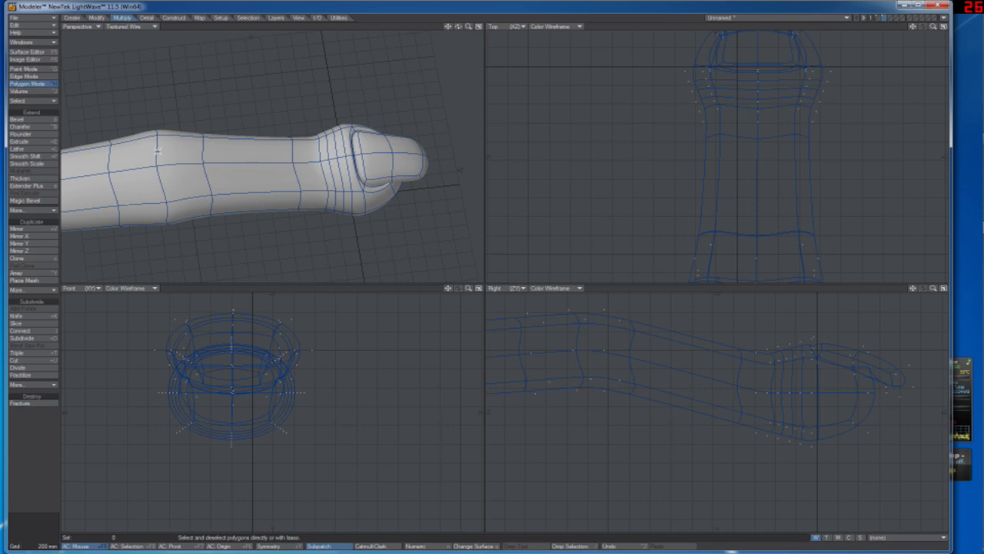
Step: Try to cut loops with Band Saw Pro through the four top polygons around the bend
mouse_move(163, 156)
mouse_down()
mouse_move(179, 153)
mouse_move(176, 170)
mouse_move(182, 151)
mouse_up()
drag(459, 28, 580, 123)
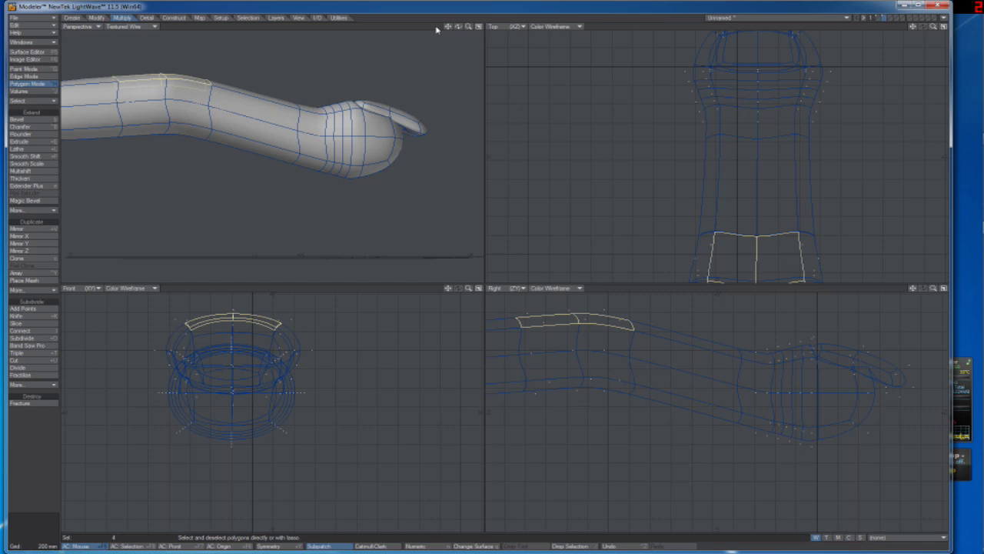
drag(458, 27, 279, 107)
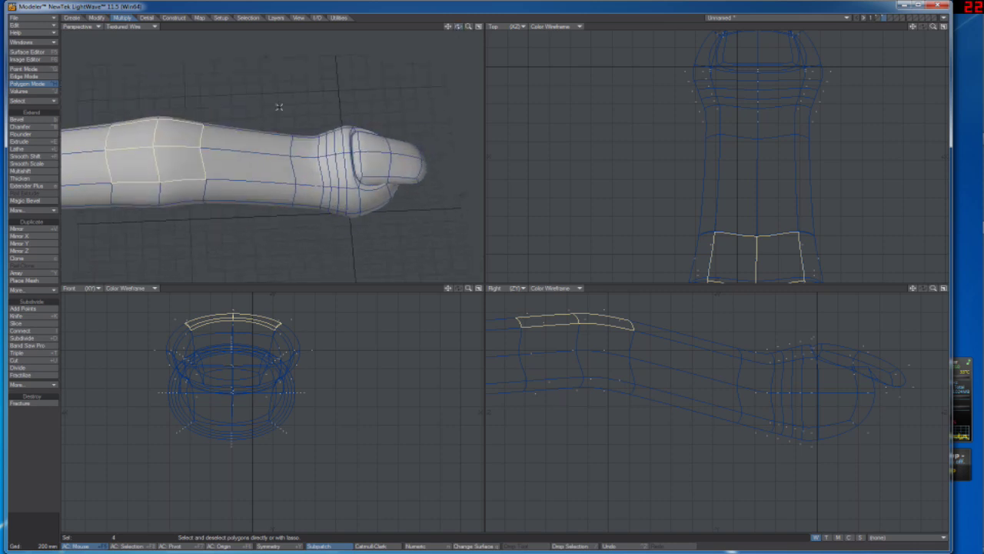
click(27, 345)
key(u)
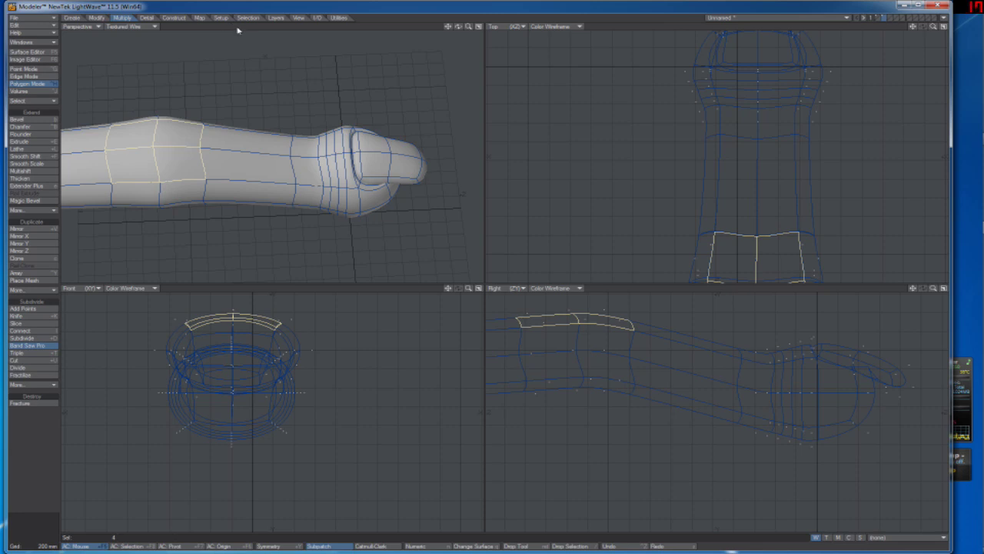
key(slash)
Step: Cut extra loops with Band Saw Pro into the sections on both sides of the bend, one section at a time
click(174, 147)
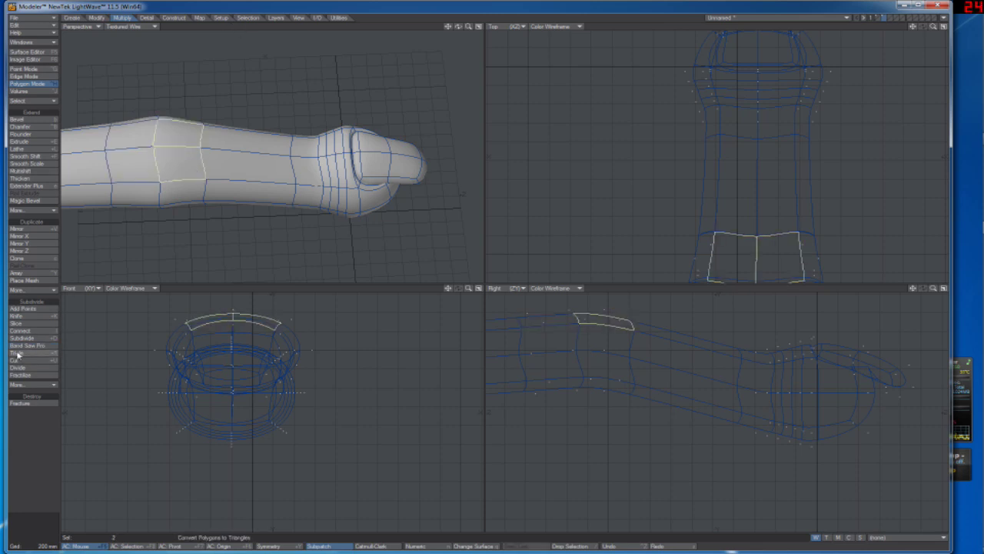
click(16, 346)
key(slash)
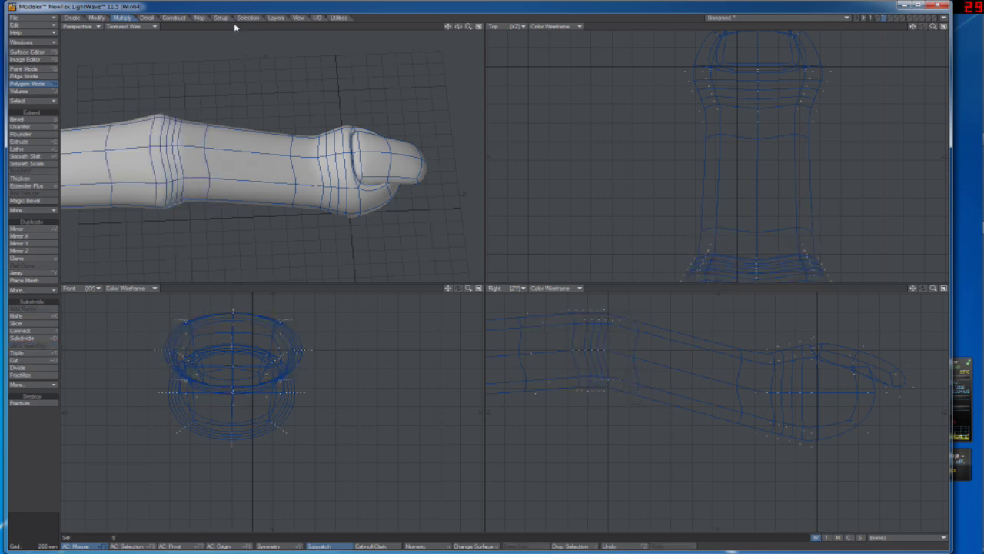
click(137, 146)
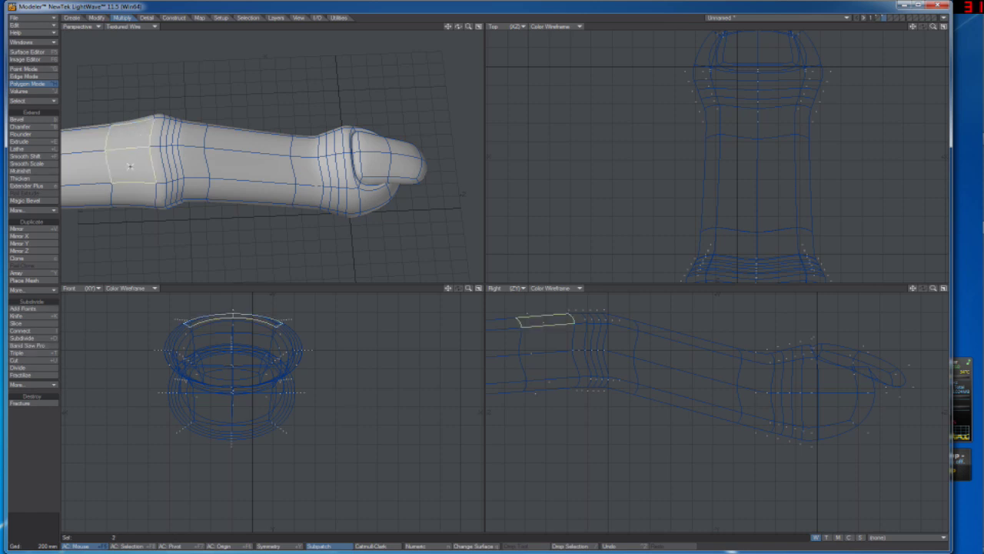
click(27, 345)
key(slash)
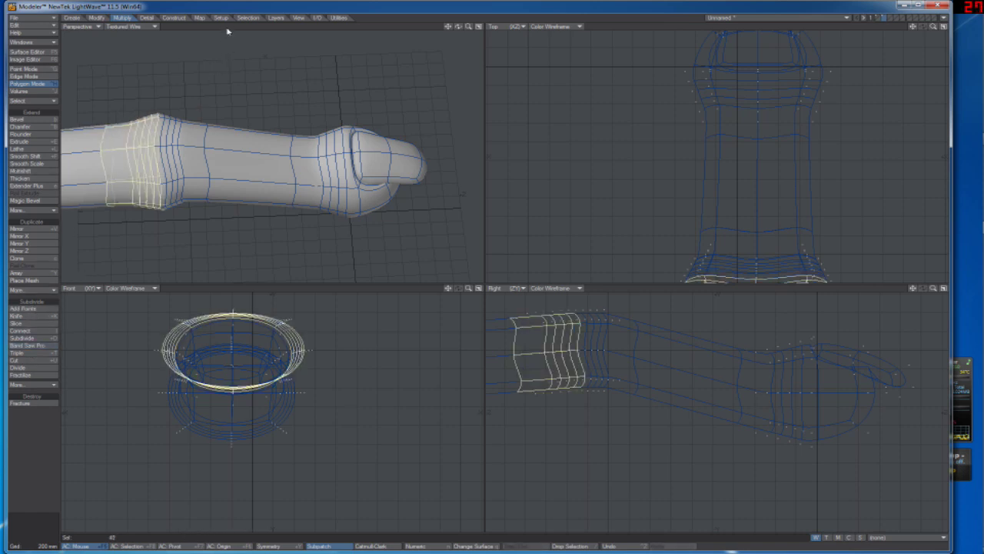
Step: Try to move two edges on top of the middle joint's loops, then undo that move
drag(458, 26, 492, 73)
drag(406, 55, 399, 63)
key(ctrl+g)
key(ctrl+h)
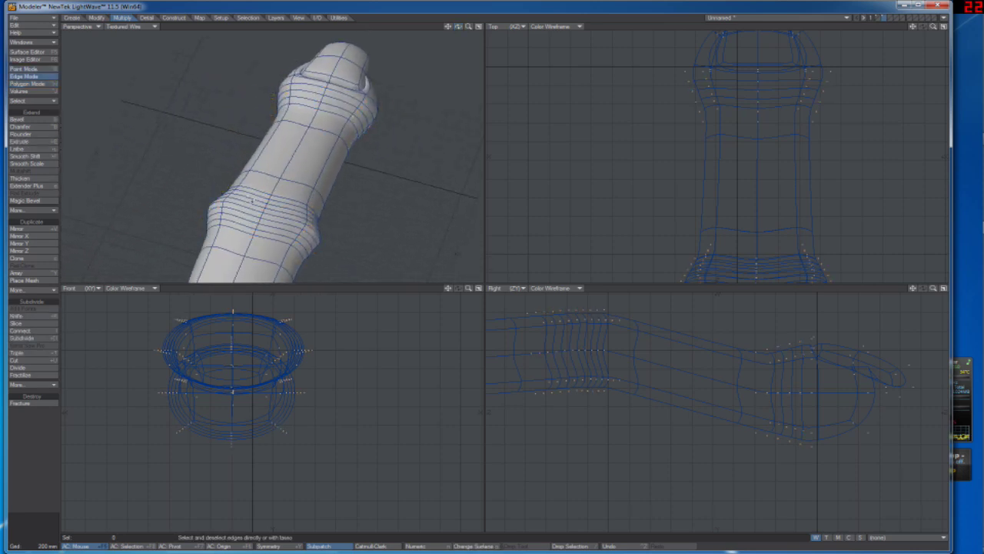
click(253, 201)
click(275, 216)
key(r)
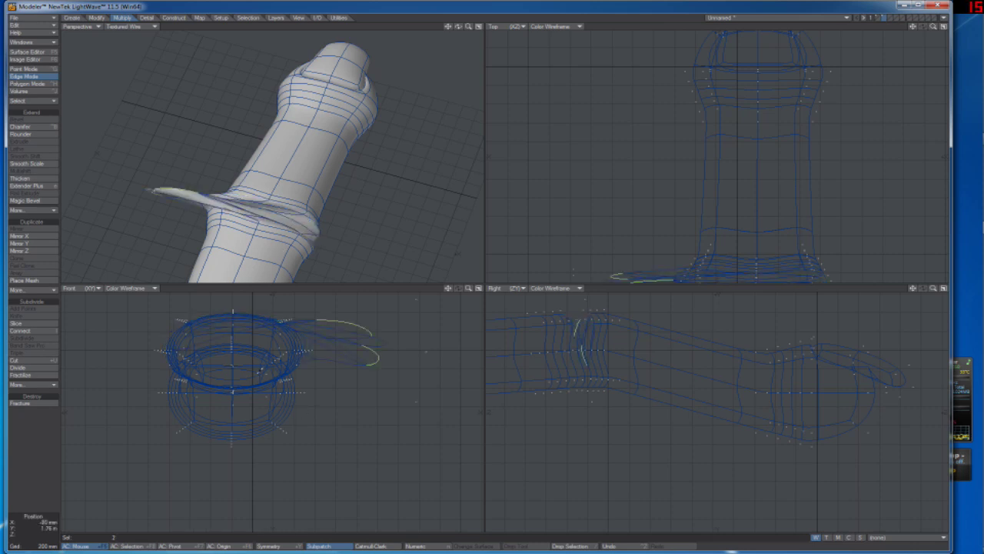
key(u)
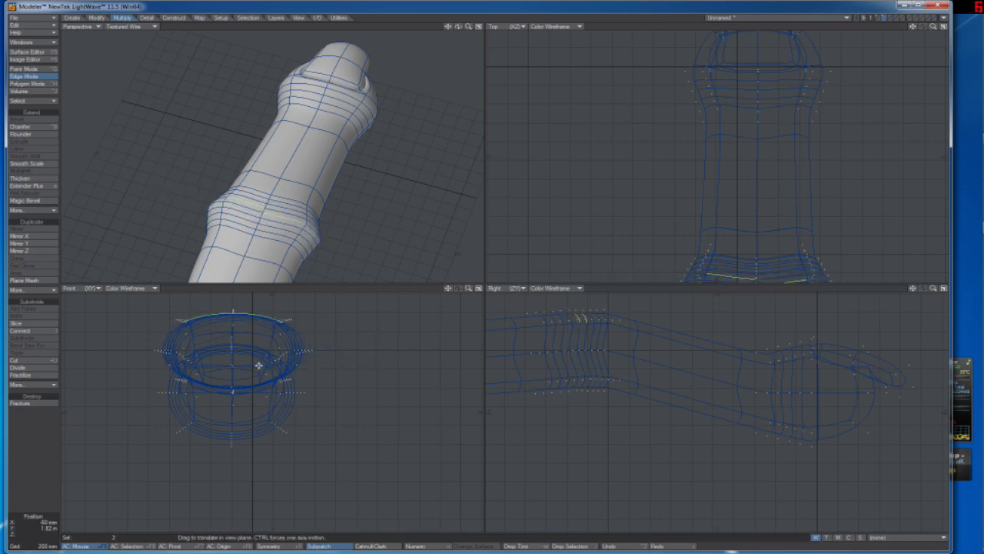
Step: Move individual edges across the top of the middle joint vertically, one after another, to form skin folds
key(slash)
click(248, 214)
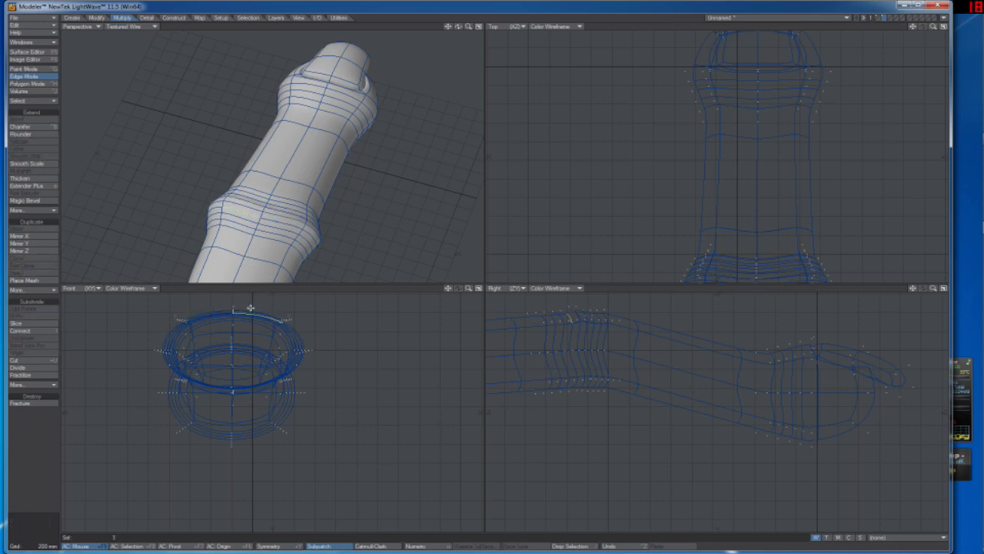
key(slash)
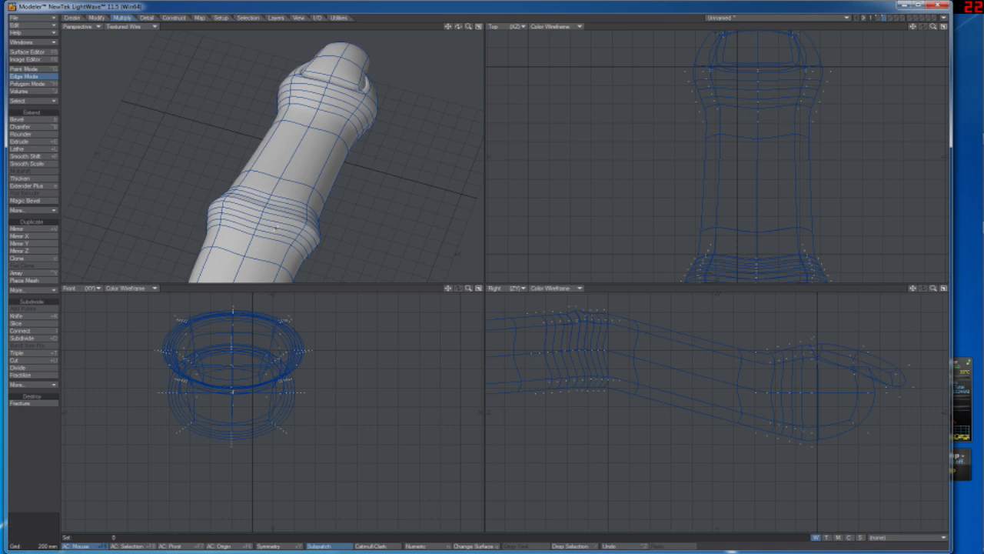
click(276, 226)
drag(257, 335, 257, 327)
key(space)
key(slash)
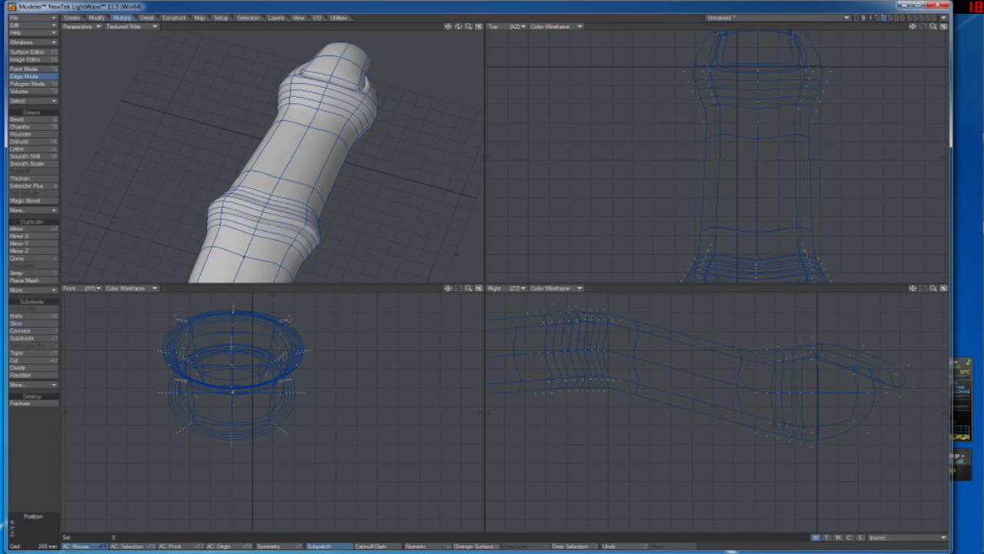
click(262, 237)
key(t)
drag(237, 330, 237, 326)
key(space)
key(slash)
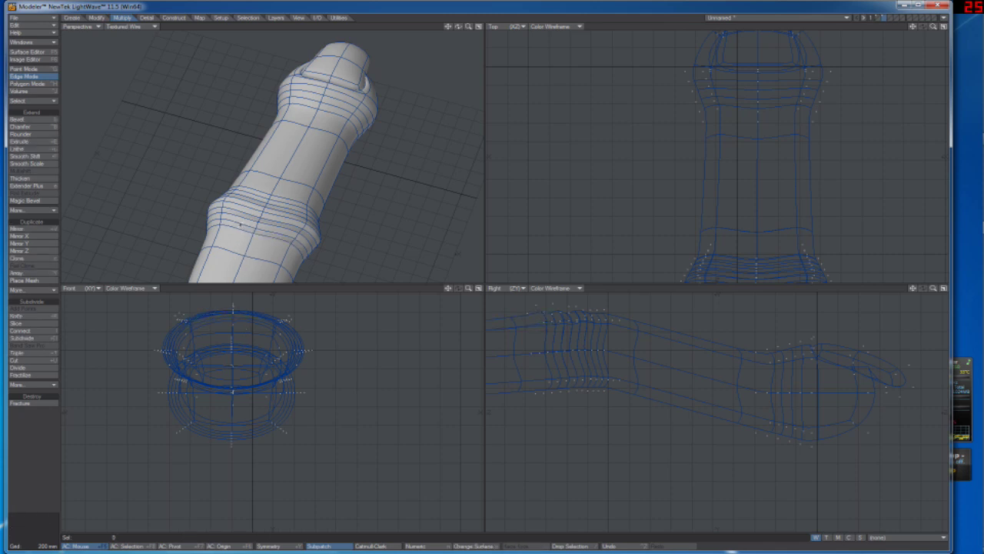
click(254, 313)
key(slash)
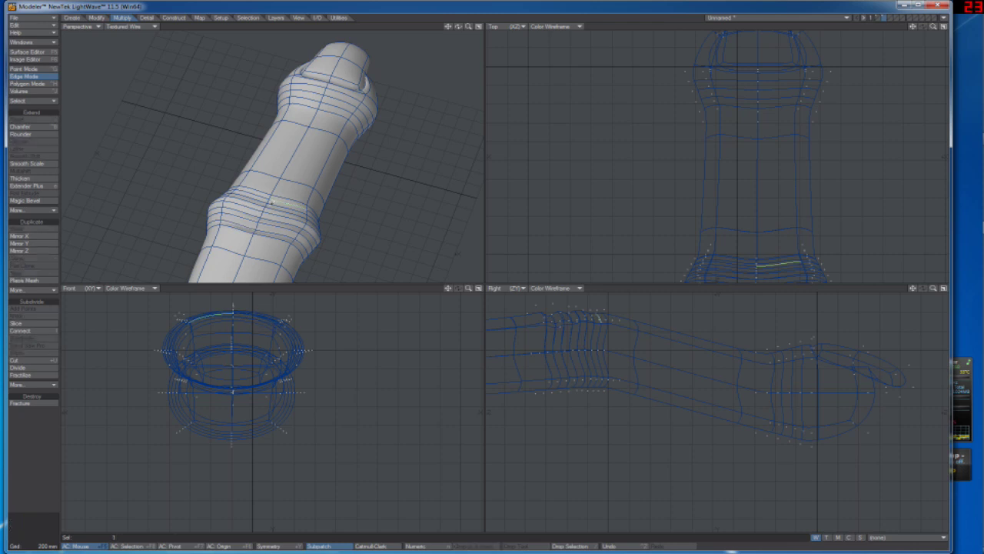
click(226, 301)
key(slash)
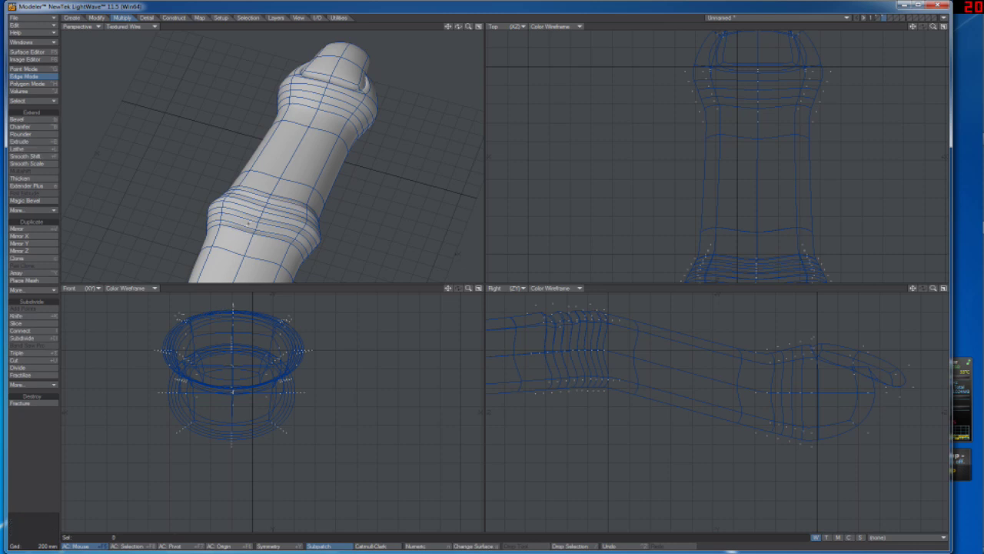
click(259, 189)
key(t)
drag(253, 312, 261, 301)
key(space)
key(slash)
Step: Set the perspective shading to Texture and inspect the folds on the middle joint
mouse_move(458, 26)
mouse_down()
mouse_move(538, 34)
mouse_move(456, 29)
mouse_up()
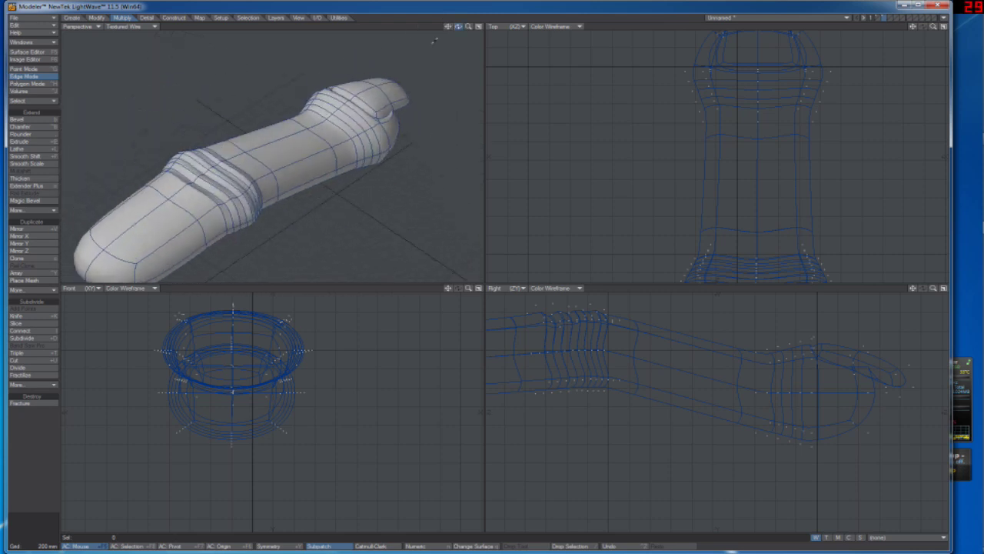
click(135, 26)
click(127, 75)
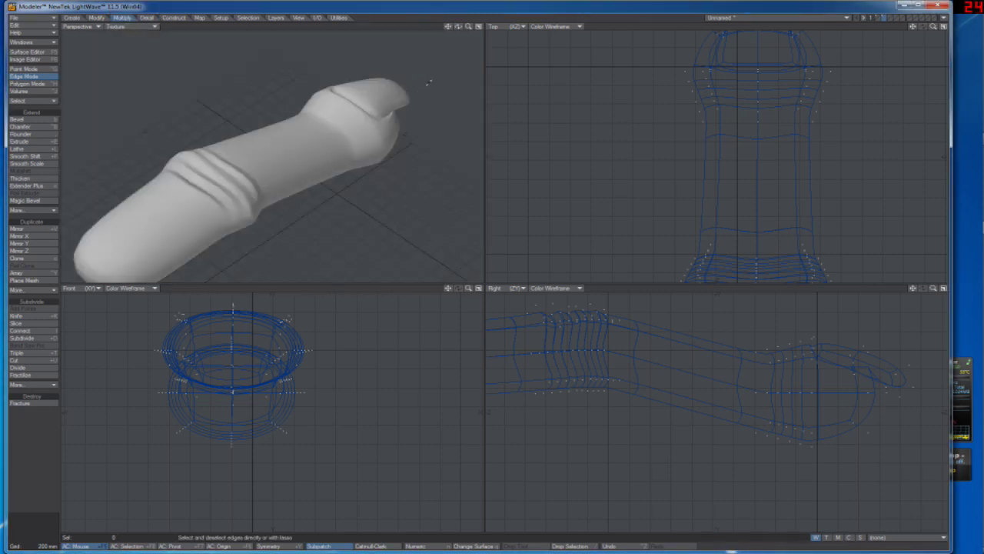
drag(458, 26, 492, 34)
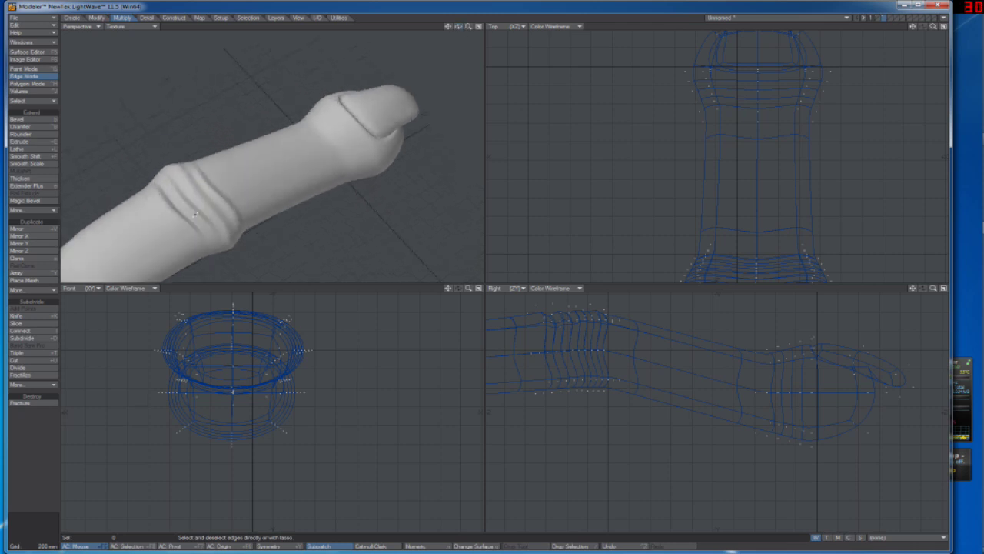
mouse_move(459, 27)
mouse_down()
mouse_move(476, 30)
mouse_move(454, 31)
mouse_up()
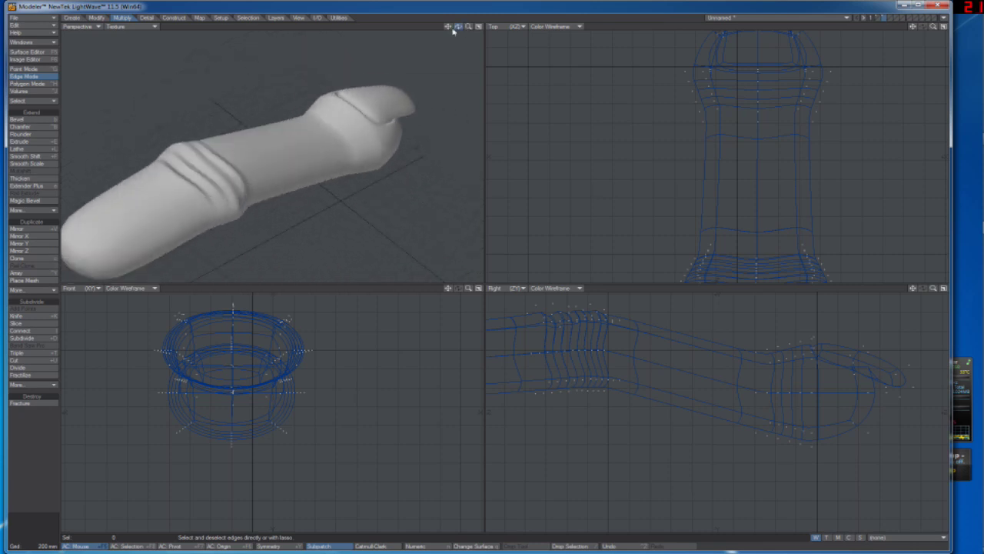
Step: Restore Textured Wire shading, select the polygons on both sides of the middle joint and narrow them with Stretch
click(154, 27)
click(136, 72)
key(ctrl+j)
mouse_move(214, 209)
mouse_down()
mouse_move(248, 201)
mouse_move(215, 223)
mouse_up()
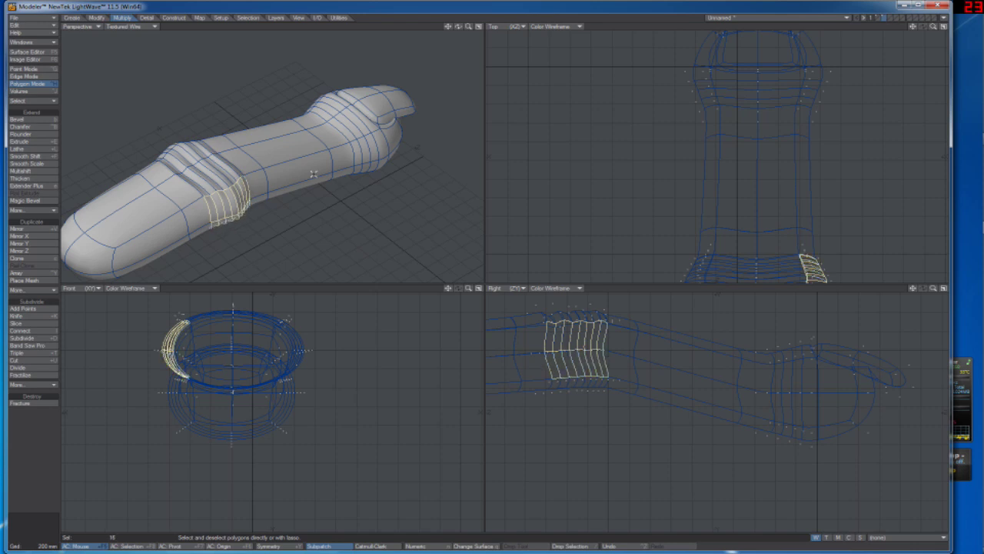
drag(696, 267, 693, 284)
drag(912, 287, 924, 1)
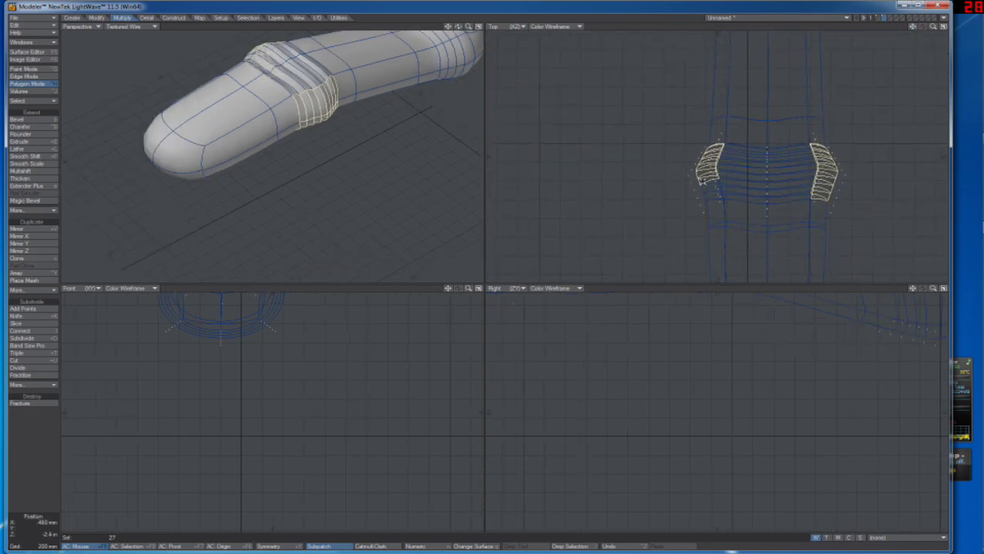
key(h)
mouse_move(767, 171)
mouse_down()
mouse_move(755, 171)
mouse_move(771, 170)
mouse_up()
key(space)
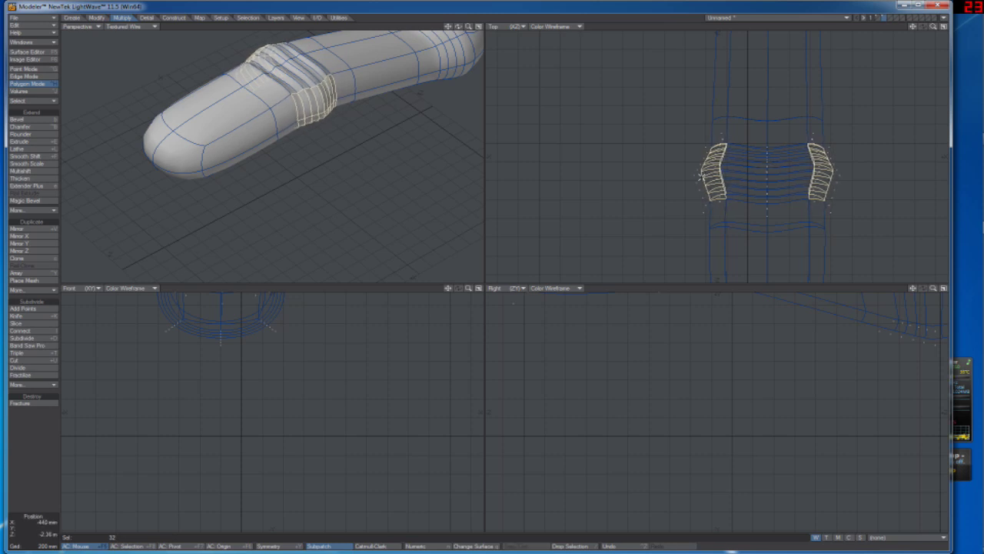
Step: Turn on Symmetry and stretch the outermost points on both sides of the middle joint slightly inward
key(ctrl+g)
key(shift+y)
click(693, 175)
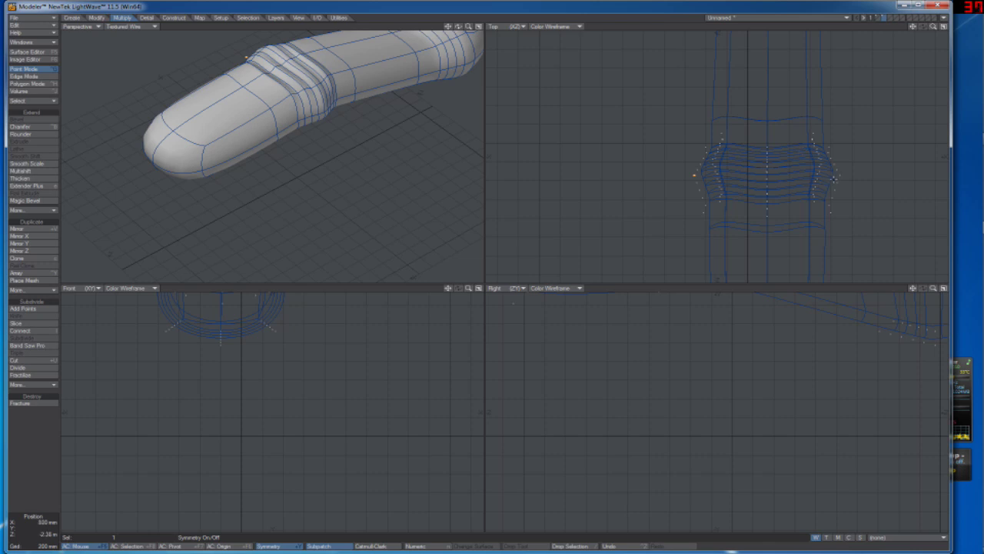
click(841, 175)
key(h)
drag(768, 171, 765, 172)
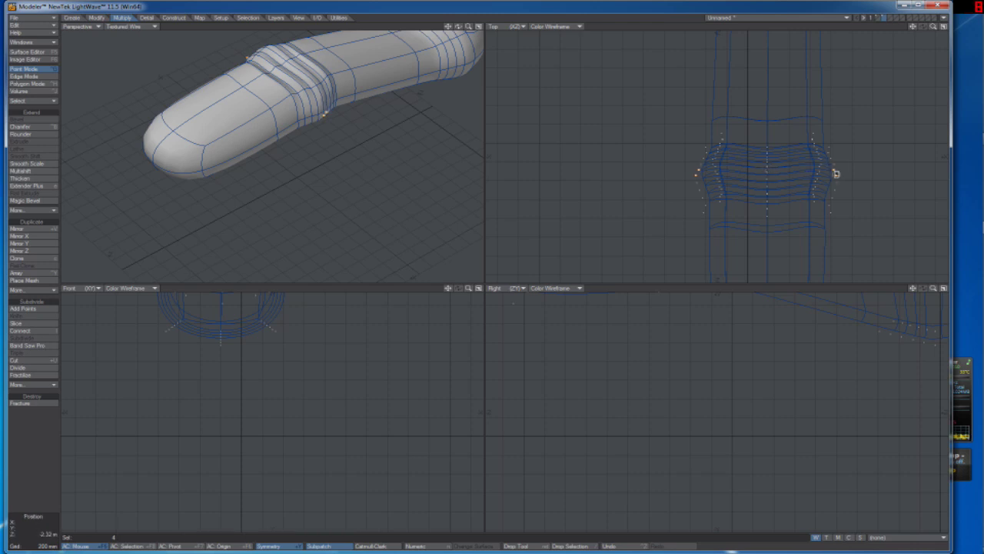
drag(720, 170, 696, 186)
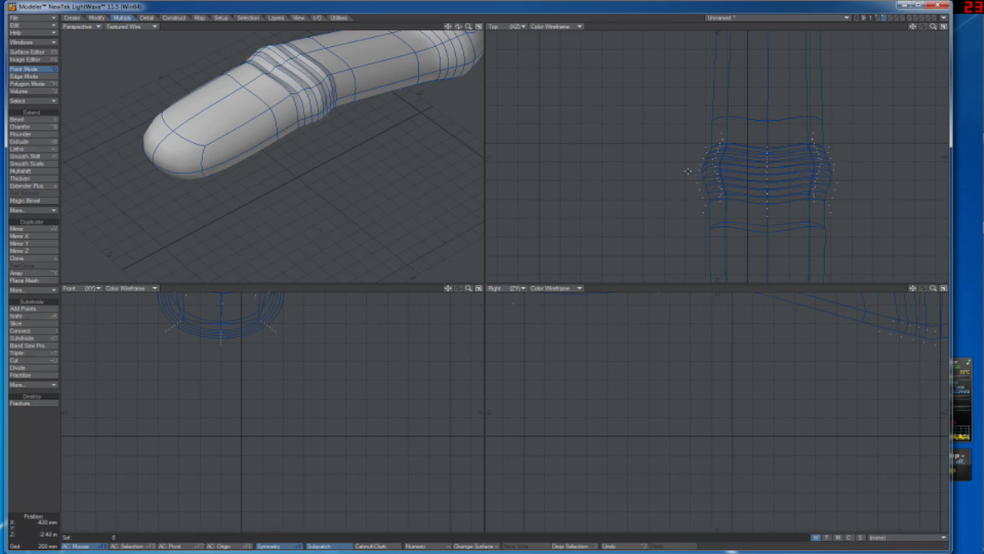
Step: In Texture shading, move two top edges of the joint beside the nail vertically to form creases
drag(458, 26, 121, 71)
click(125, 26)
click(131, 65)
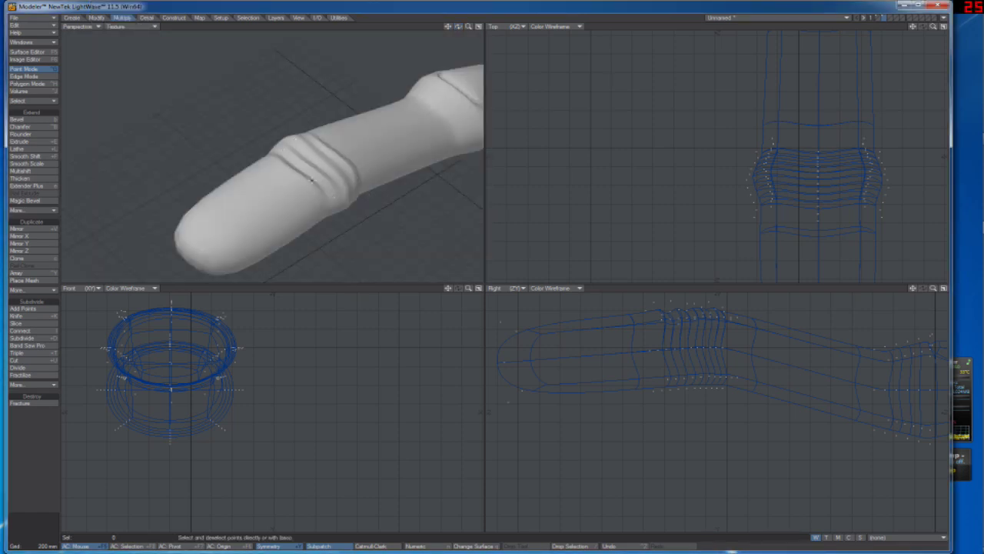
key(ctrl+h)
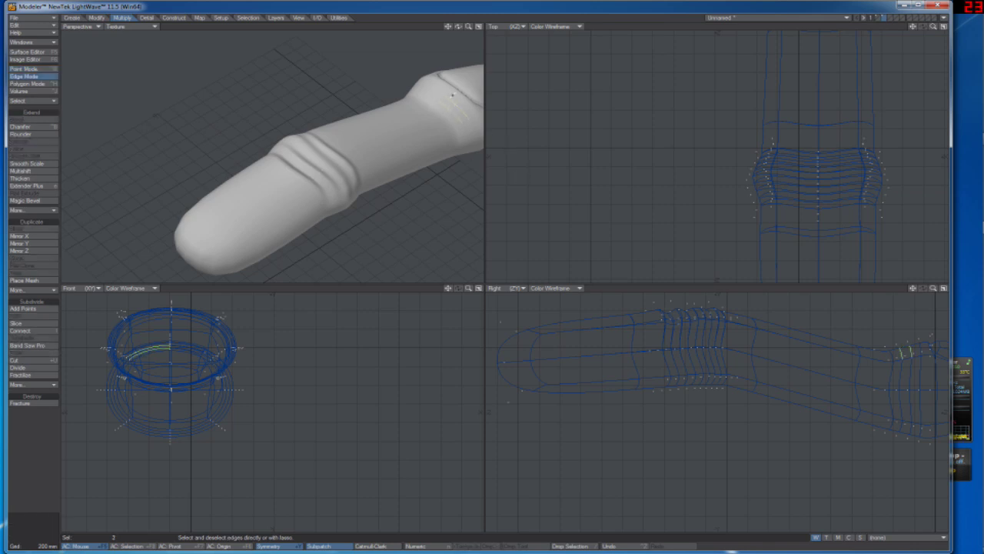
click(438, 87)
click(423, 97)
key(t)
drag(213, 365, 214, 363)
key(space)
key(slash)
Step: Return the perspective view to Textured Wire shading and inspect the whole finger
click(131, 27)
click(113, 69)
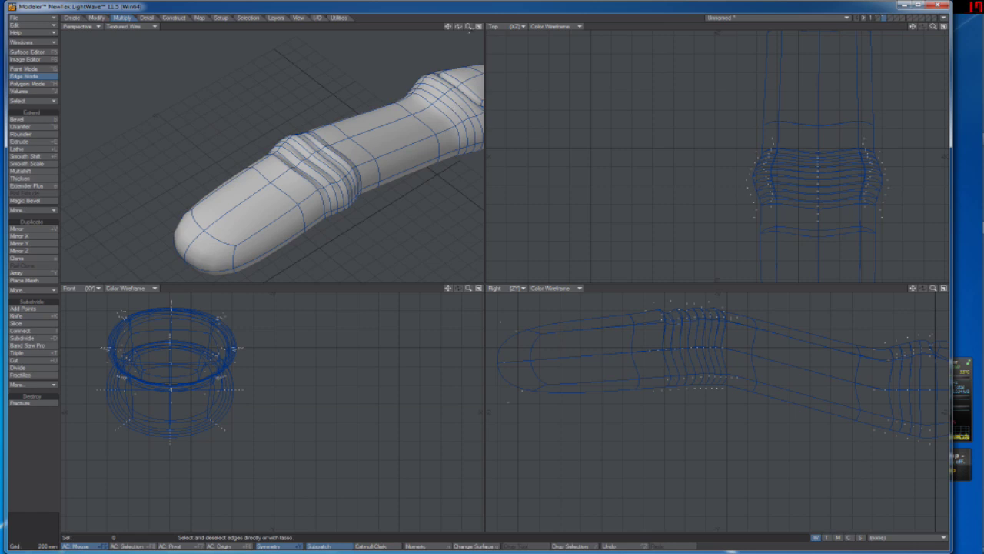
drag(458, 27, 452, 34)
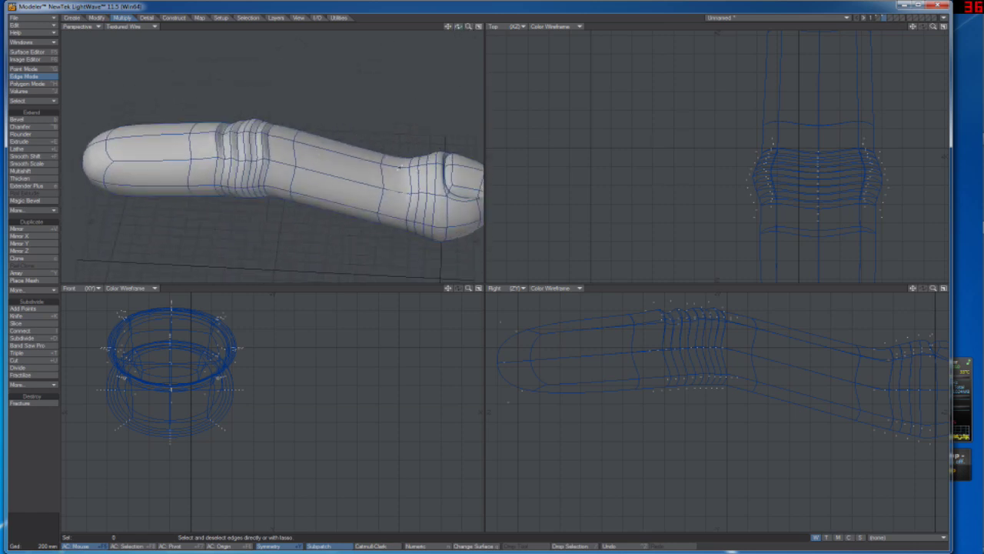
drag(459, 27, 465, 30)
drag(470, 29, 461, 30)
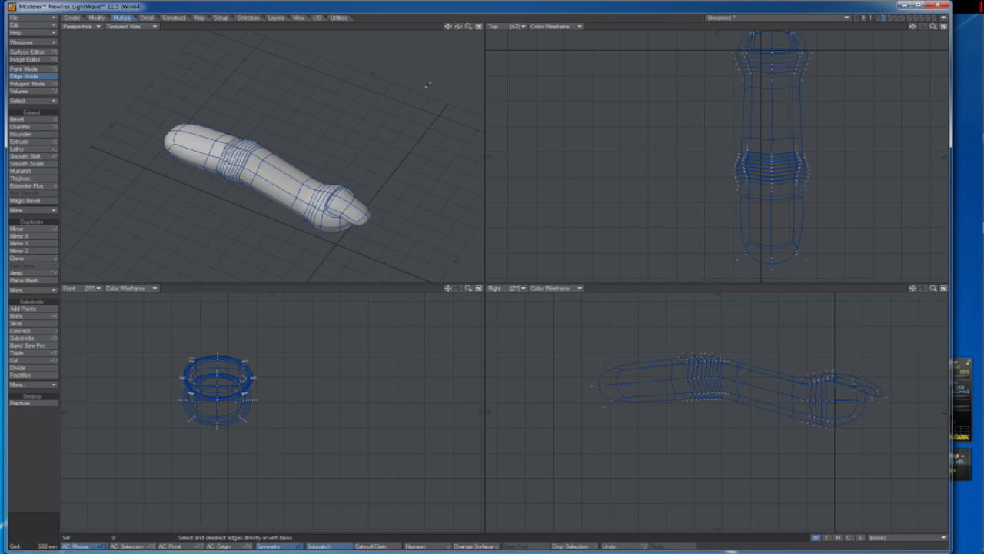
Step: Undo the fold edits and the Band Saw Pro loops at both joints, deselect the polygons and keep the mesh subpatched
key(ctrl+z)
key(ctrl+z)
key(ctrl+z)
key(ctrl+z)
key(ctrl+z)
key(ctrl+z)
key(ctrl+z)
key(ctrl+z)
key(ctrl+z)
key(ctrl+z)
key(ctrl+z)
key(ctrl+z)
key(ctrl+z)
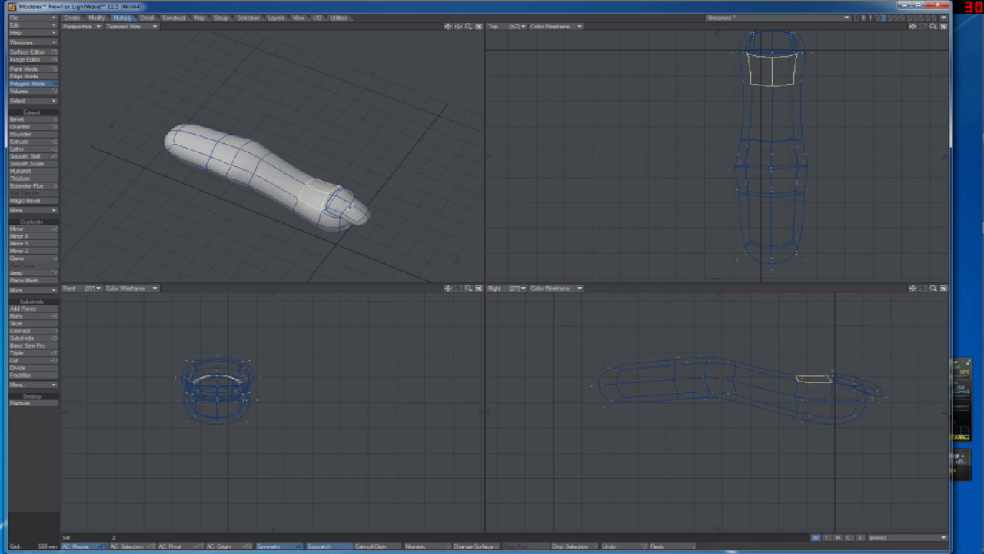
key(Tab)
key(slash)
key(Tab)
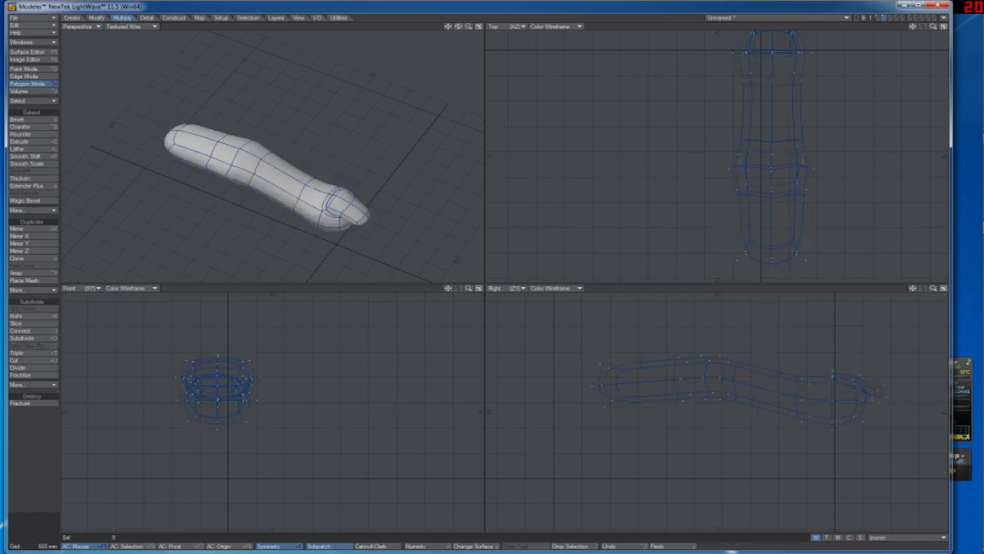
Step: Examine the simplified finger form from above, below and the side
drag(458, 27, 432, 48)
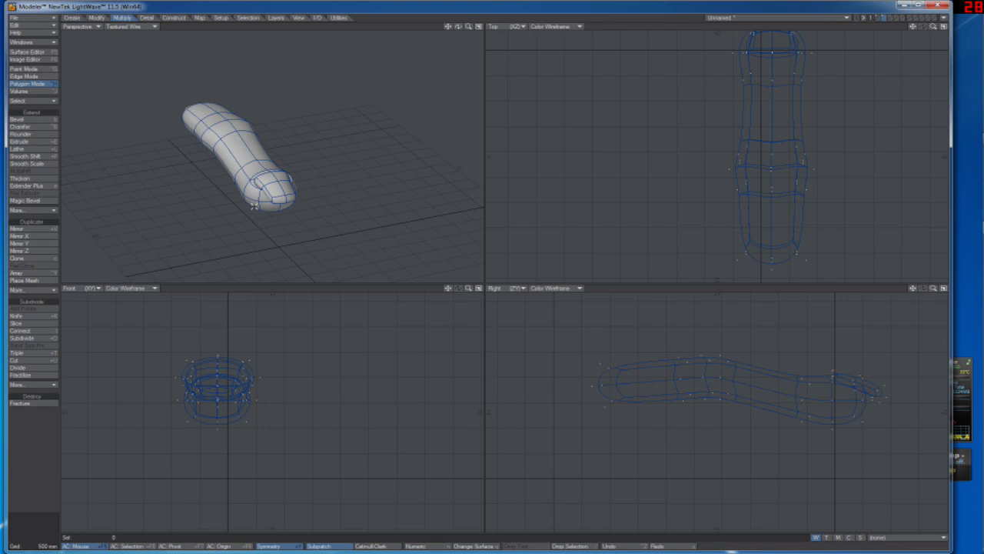
click(38, 135)
mouse_move(983, 213)
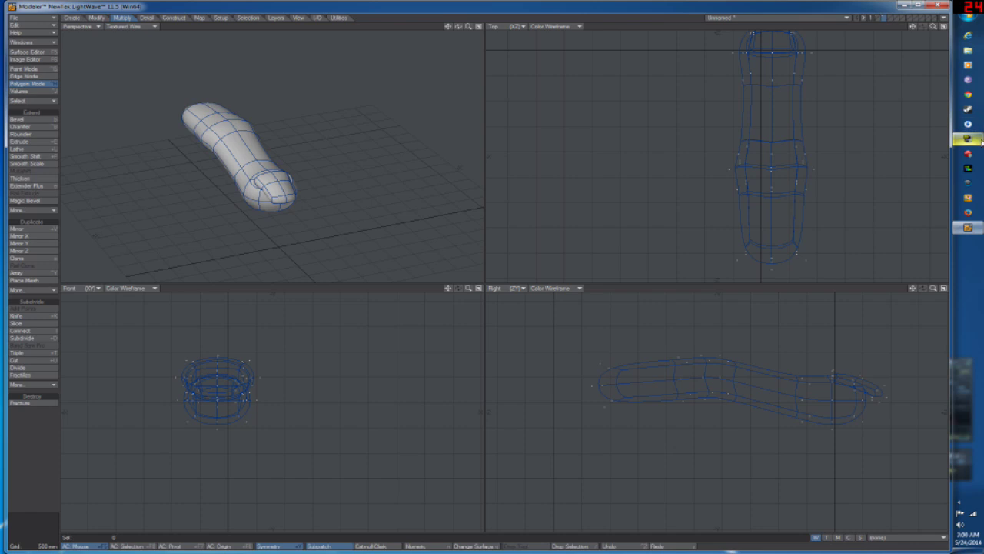
mouse_move(982, 143)
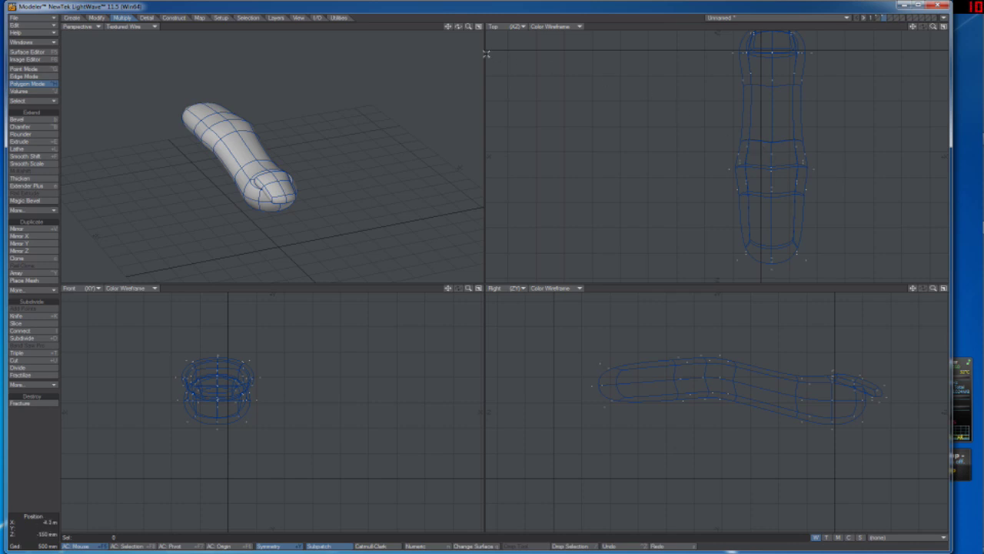
drag(459, 27, 627, 20)
drag(513, 32, 459, 27)
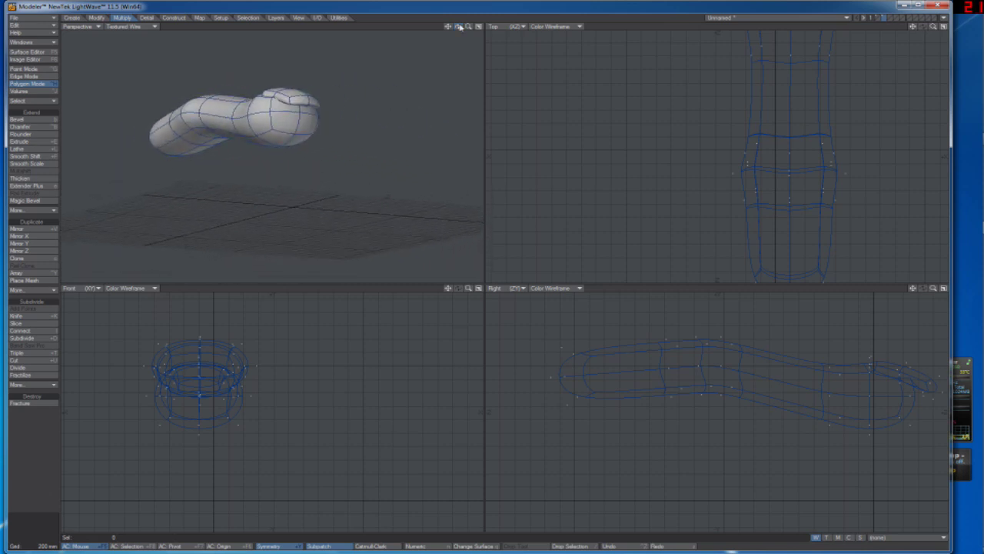
drag(459, 27, 459, 27)
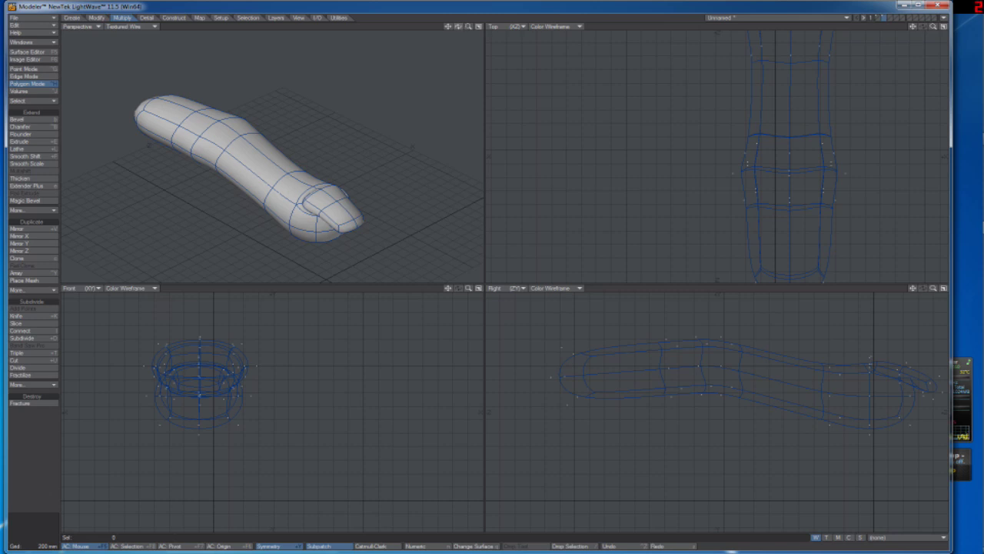
drag(460, 27, 523, 14)
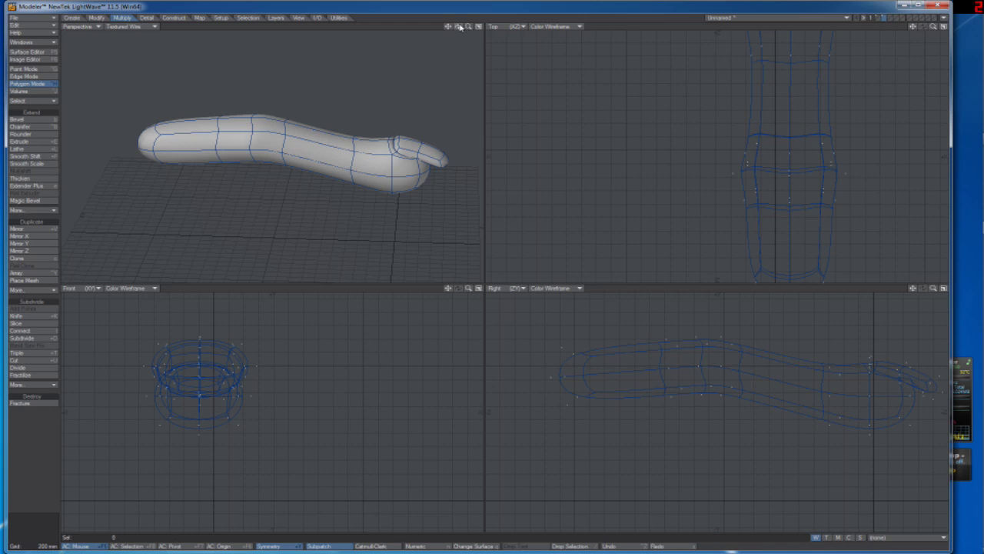
drag(458, 26, 371, 133)
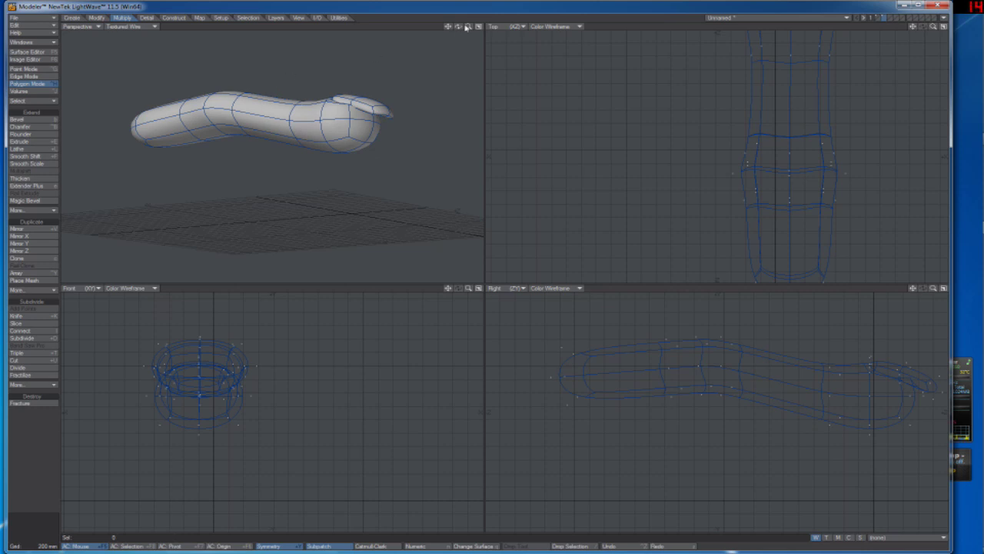
Step: Select the top and bottom centre points of the middle joint, stretch them apart vertically to about 160%, and deselect them
drag(458, 26, 442, 37)
key(space)
click(342, 158)
click(367, 20)
click(306, 125)
drag(458, 27, 427, 50)
shift+click(294, 117)
key(h)
drag(705, 368, 705, 327)
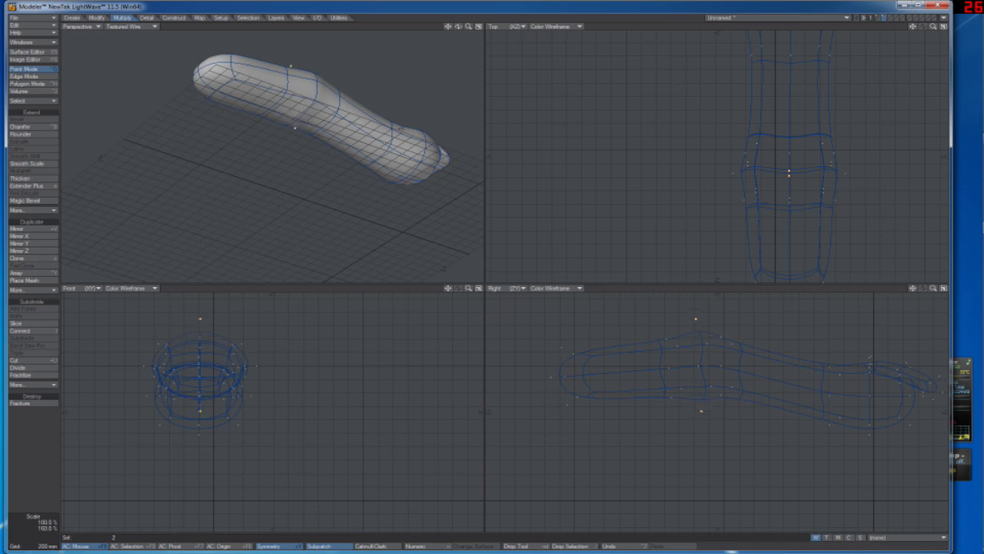
key(space)
key(slash)
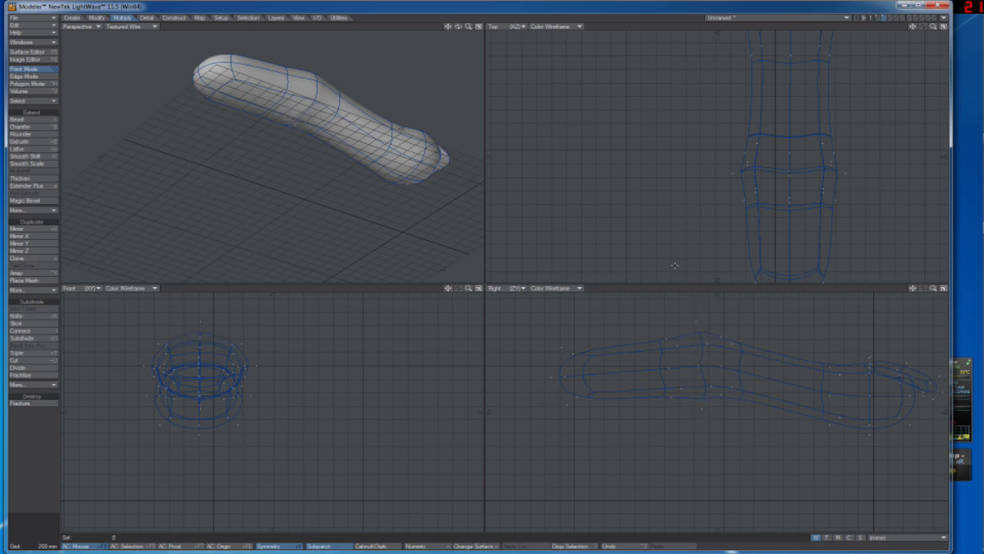
Step: Set the perspective view to Texture shading and inspect the smooth finger from several sides
drag(458, 27, 415, 73)
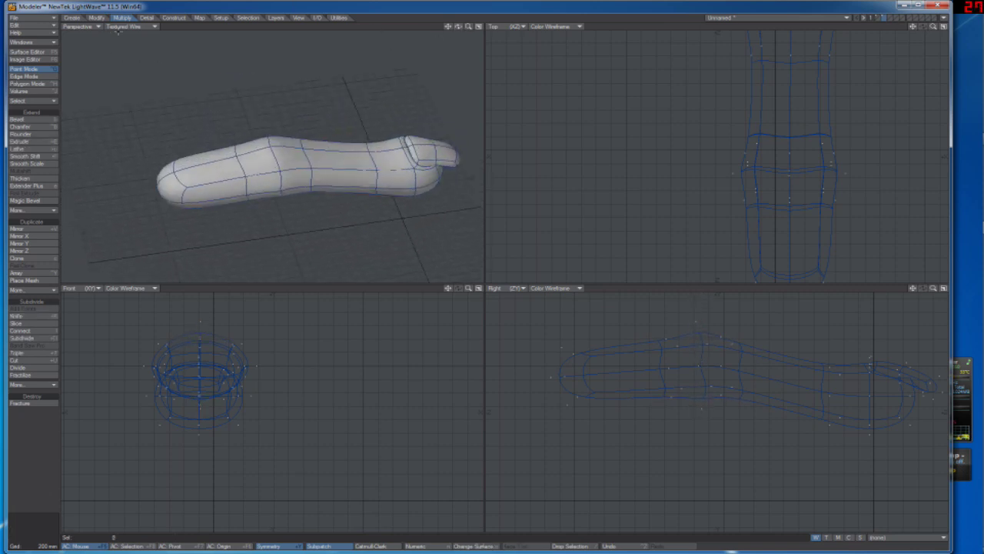
click(121, 28)
click(114, 63)
mouse_move(460, 27)
mouse_down()
mouse_move(561, 33)
mouse_move(577, 54)
mouse_move(459, 31)
mouse_up()
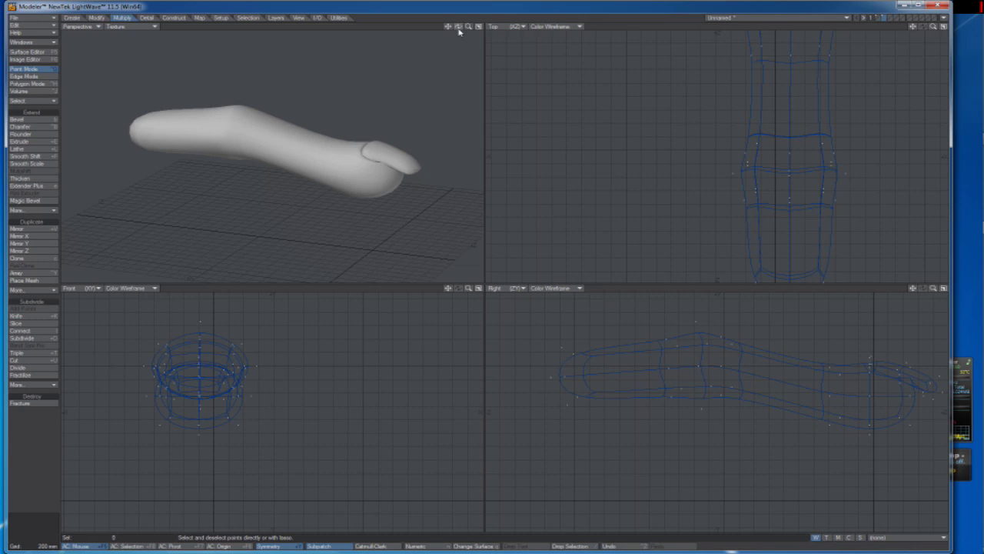
mouse_move(459, 26)
mouse_down()
mouse_move(438, 34)
mouse_move(458, 27)
mouse_up()
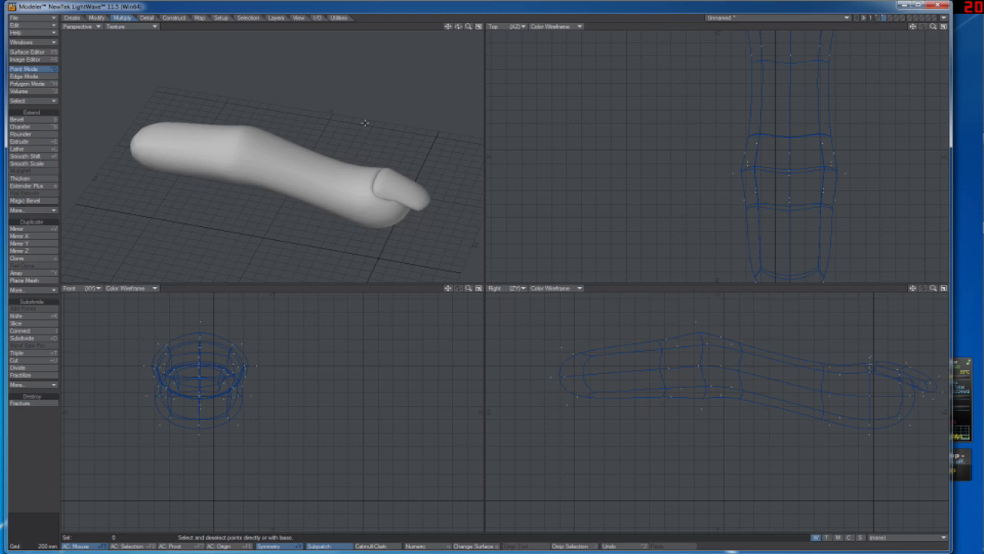
drag(468, 27, 471, 26)
drag(448, 289, 477, 310)
mouse_move(459, 27)
mouse_down()
mouse_move(507, 31)
mouse_move(509, 62)
mouse_move(500, 70)
mouse_move(461, 27)
mouse_up()
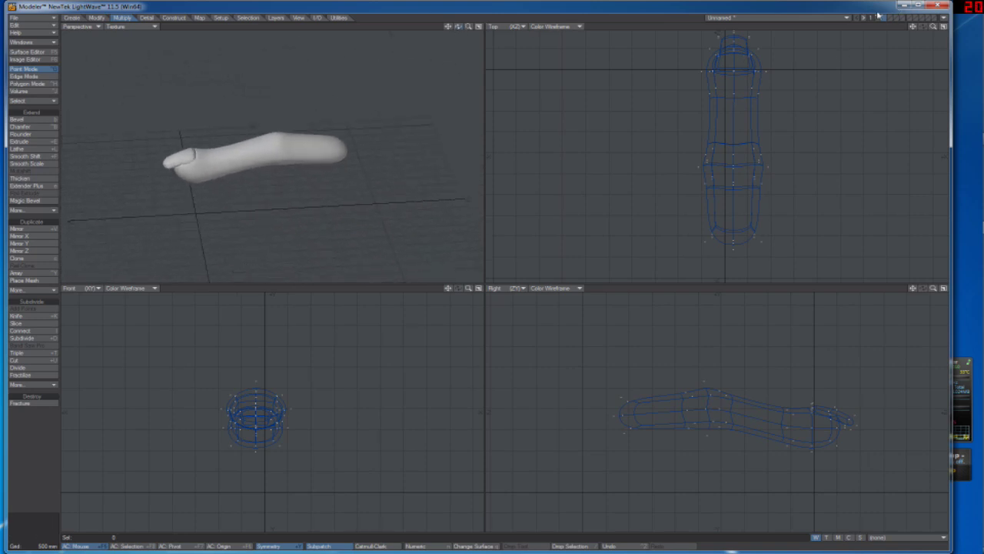
Step: Make the first layer with the textured cereal box active and turn the perspective view toward its front
click(883, 19)
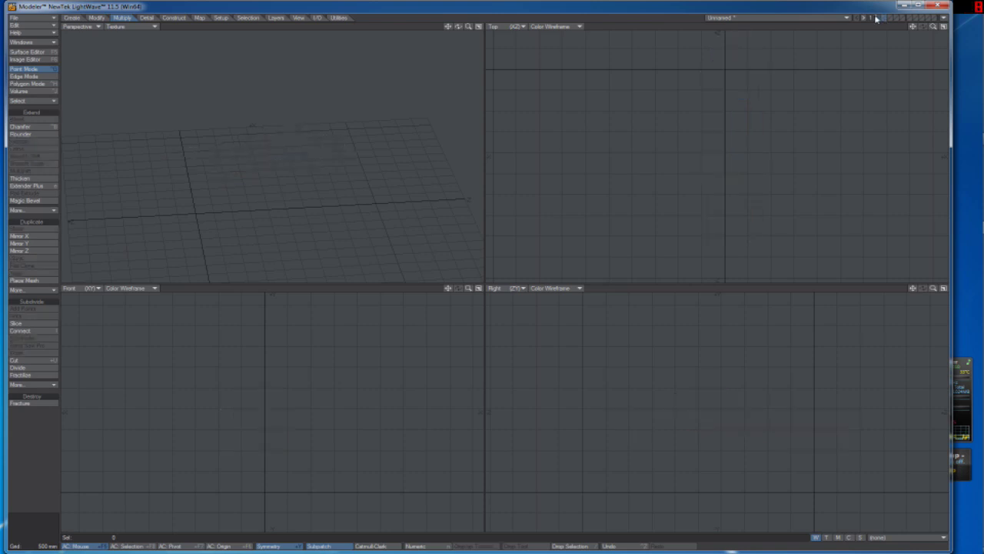
click(877, 19)
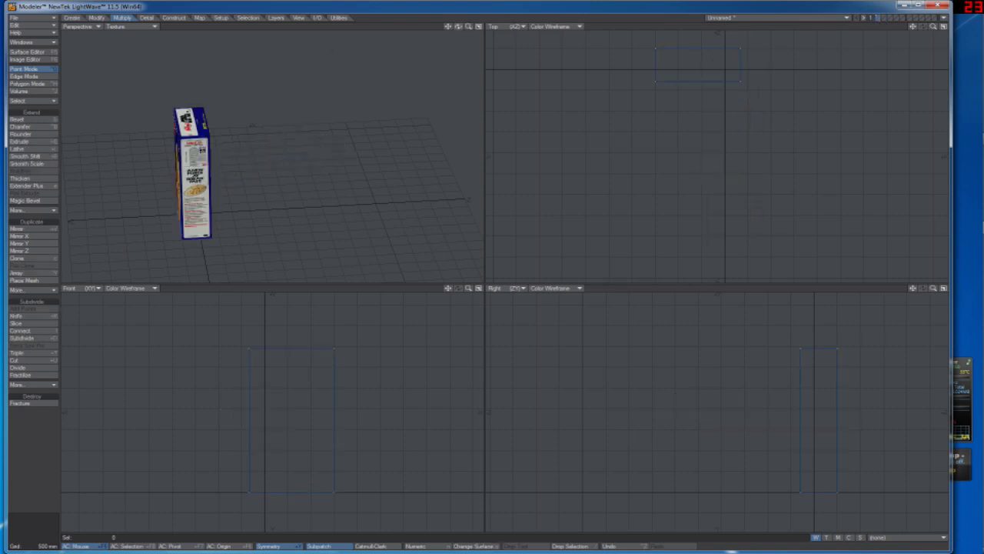
drag(458, 28, 108, 78)
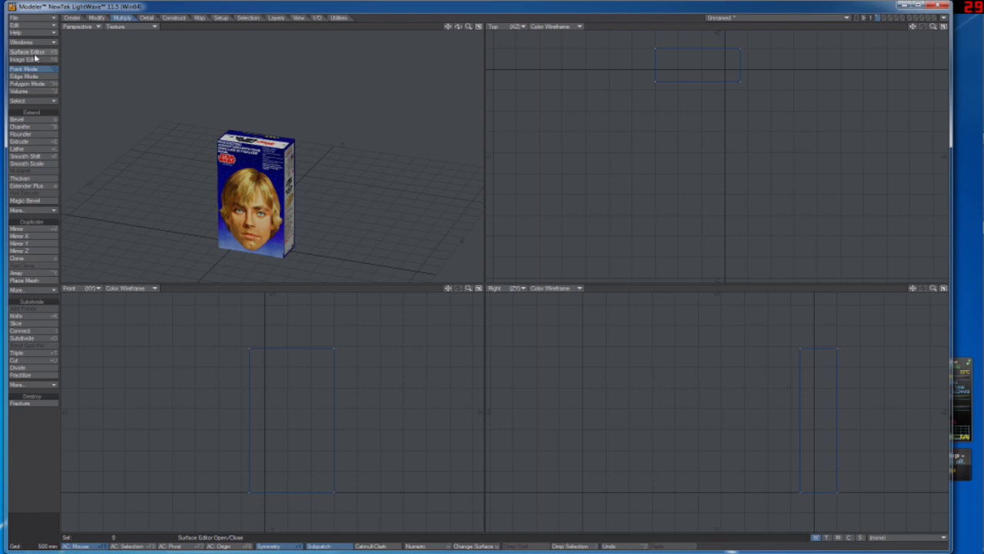
Step: Open the Surface Editor and review the Box_Back and Box_Bottom surfaces
click(26, 52)
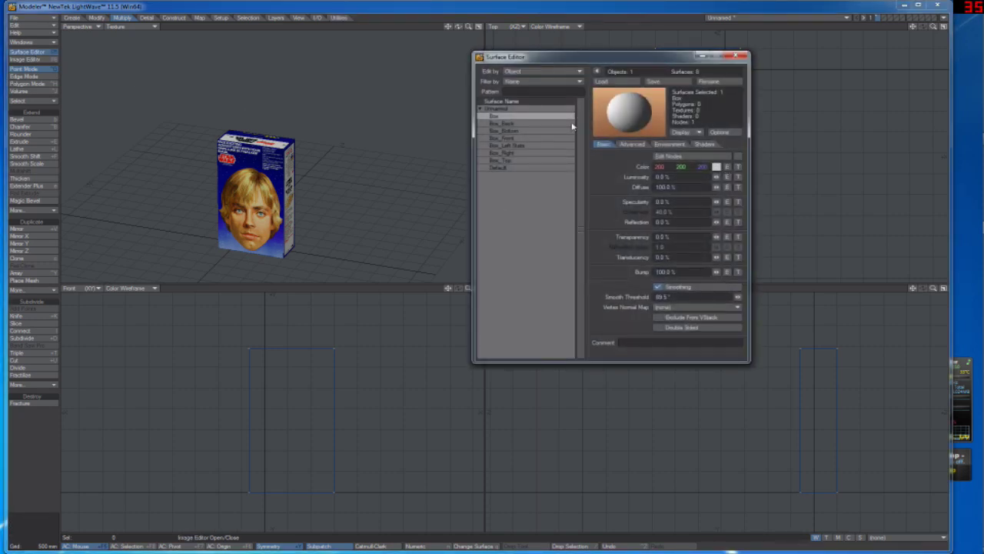
click(527, 124)
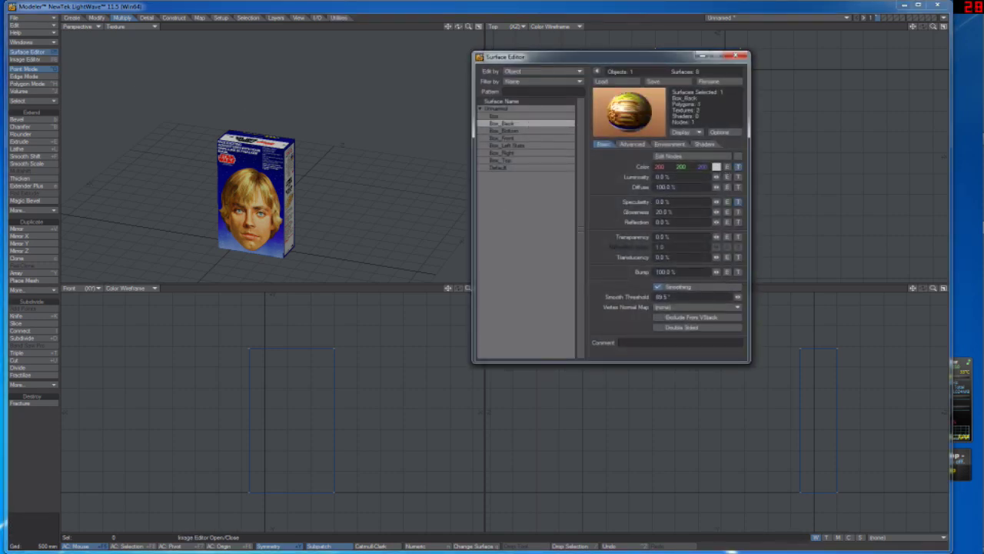
click(512, 130)
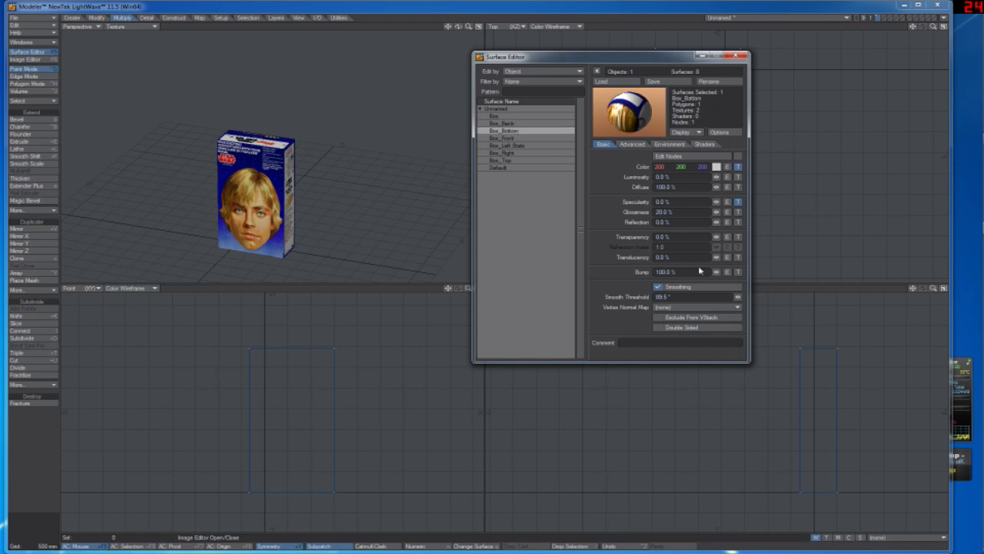
Step: Try out different Bump values on the Box_Bottom surface
click(666, 271)
click(655, 275)
drag(716, 273, 846, 273)
drag(761, 272, 819, 272)
drag(686, 273, 494, 256)
text(1)
text(99)
key(Return)
drag(675, 273, 654, 272)
key(Return)
drag(655, 272, 676, 272)
drag(678, 272, 642, 272)
key(Return)
Step: Switch to the Chrome browser and search Google Images for "wall"
click(962, 101)
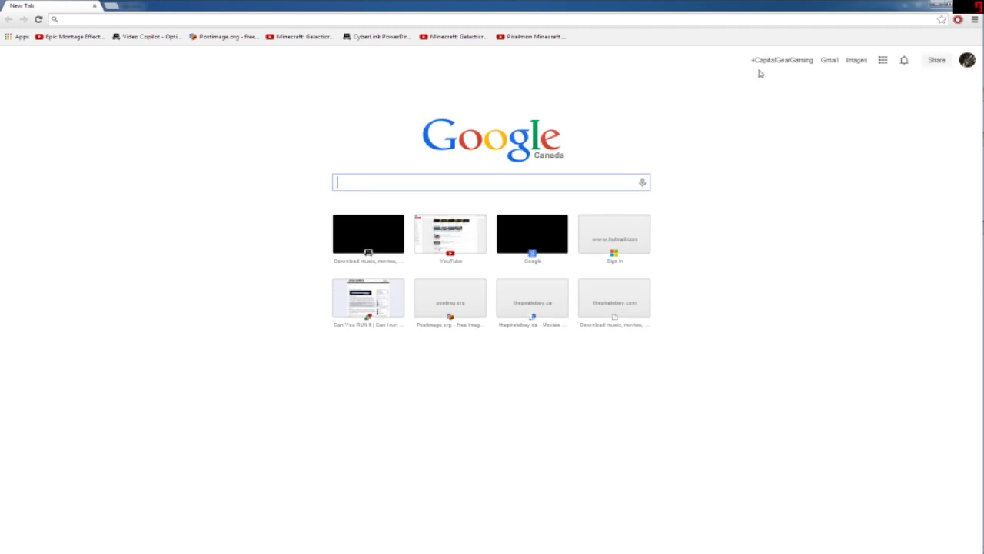
click(853, 62)
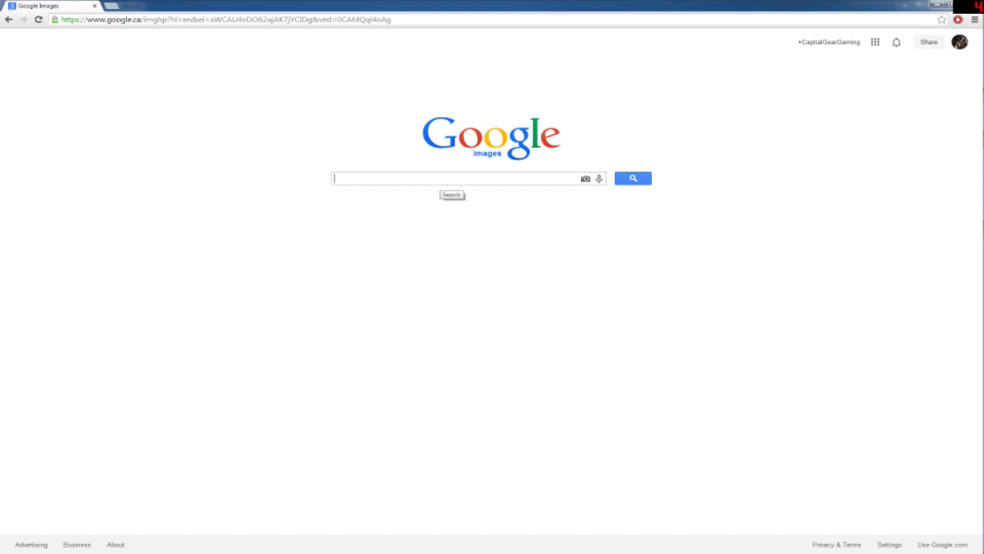
key(F5)
text(wall)
key(Return)
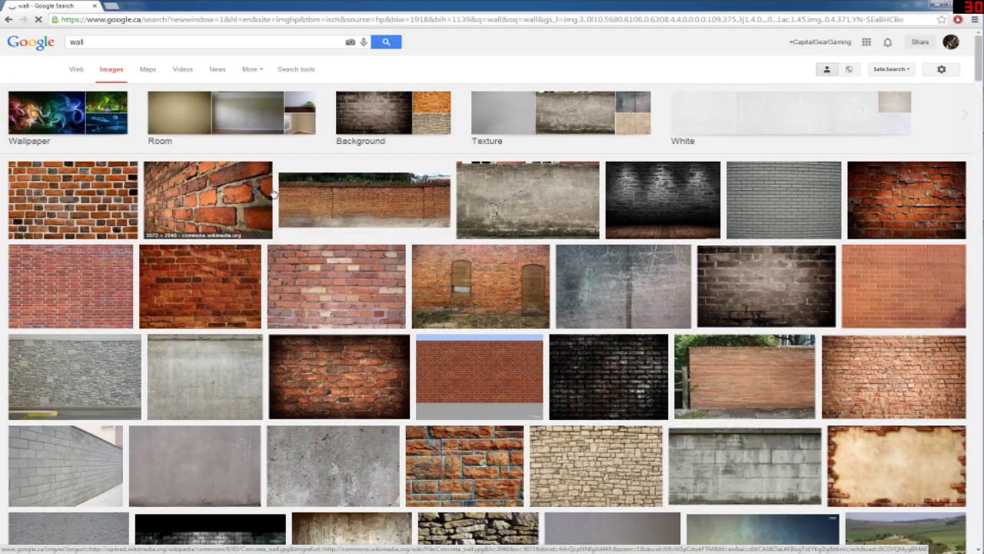
Step: Preview the angled brick wall photo from Wikimedia Commons, open its full-size image and close that tab
click(230, 204)
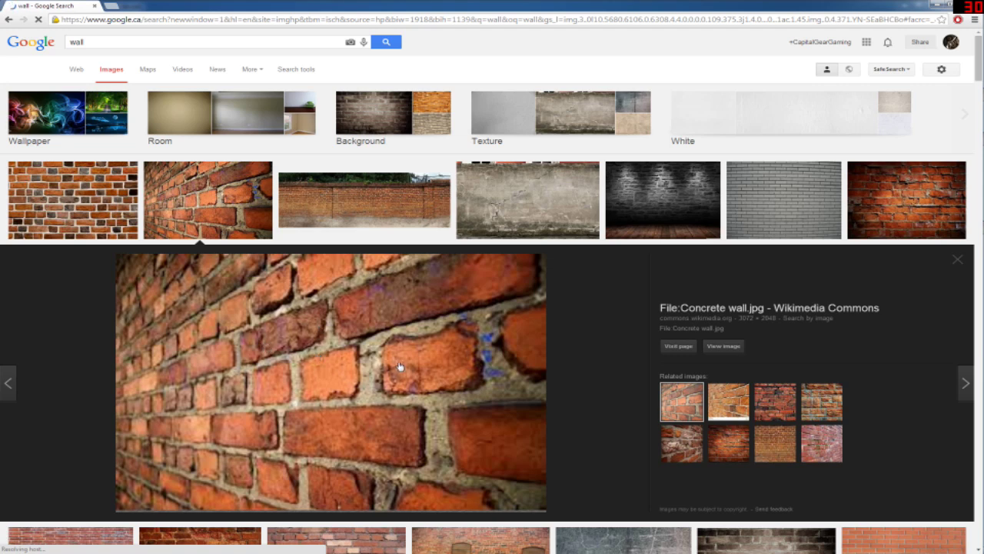
click(734, 347)
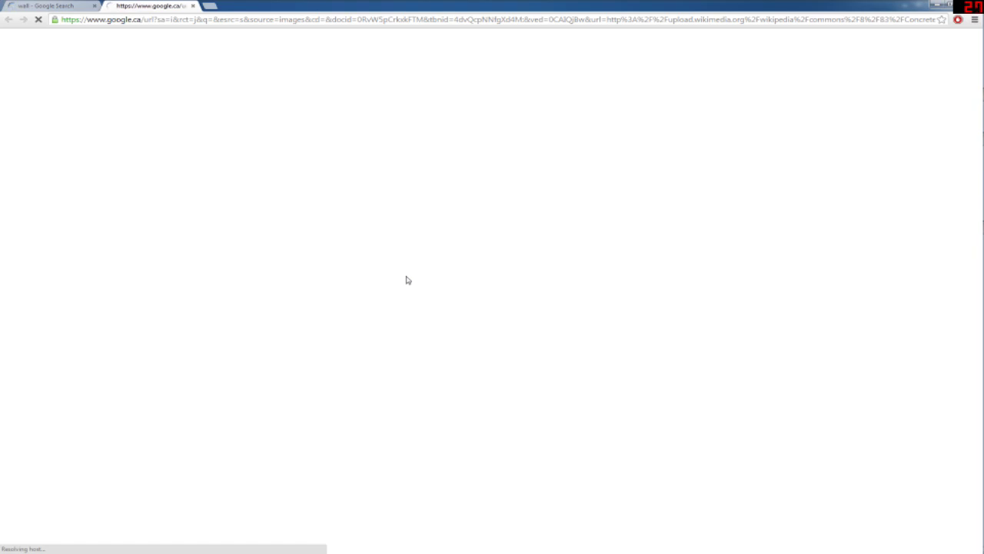
click(193, 6)
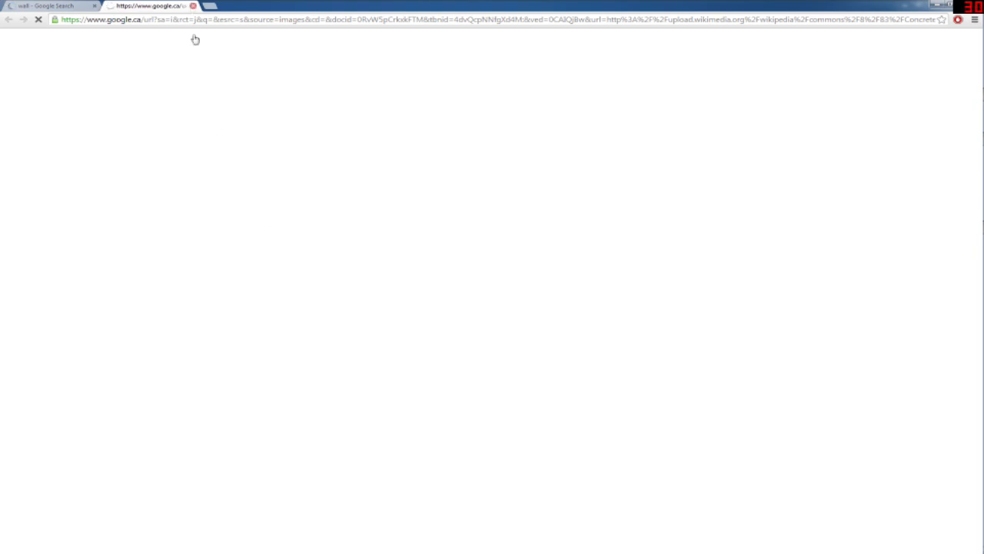
scroll(334, 339, down, 2)
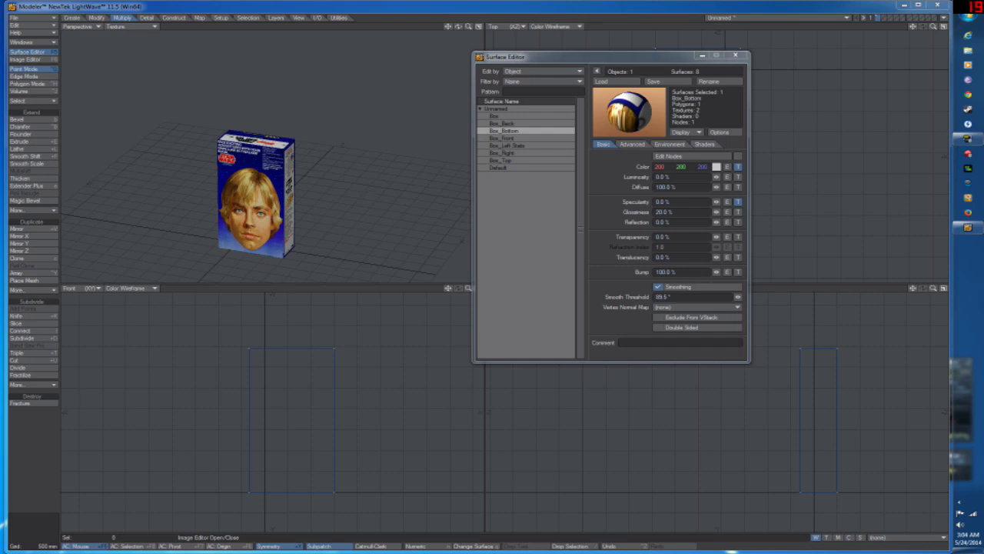
Step: Return to LightWave Modeler, close the Surface Editor and inspect the textured box in the perspective view
click(516, 255)
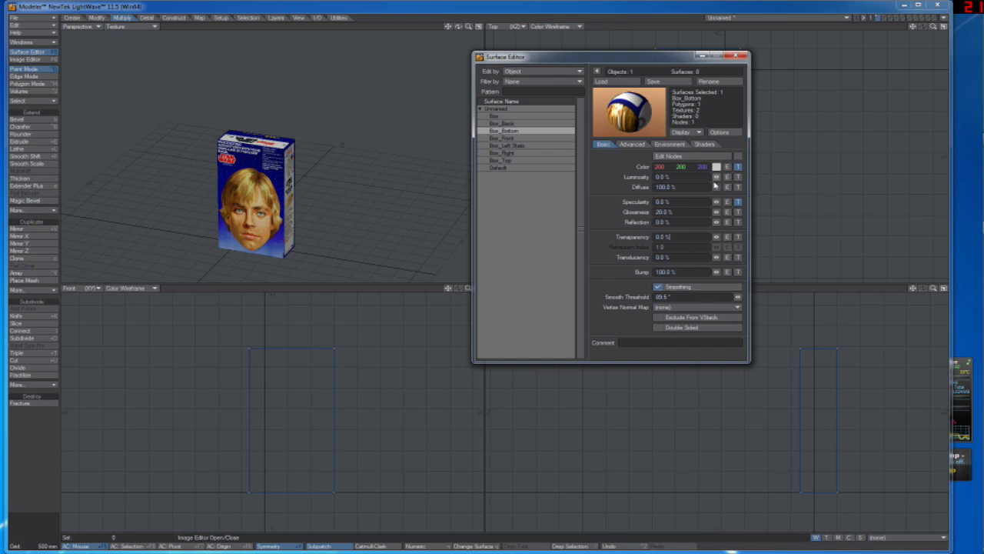
drag(659, 55, 661, 56)
click(734, 57)
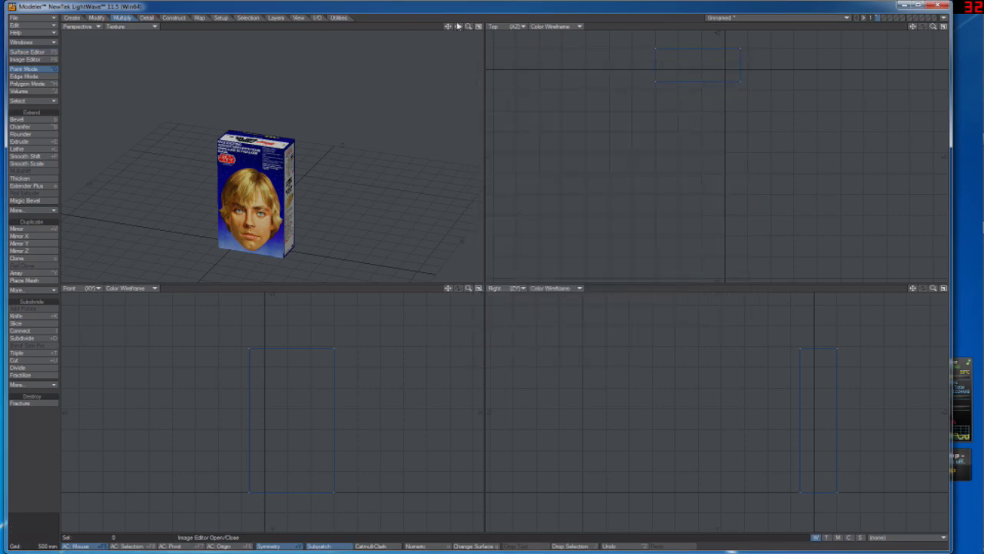
mouse_move(458, 27)
mouse_down()
mouse_move(400, 50)
mouse_move(523, 8)
mouse_move(459, 28)
mouse_move(453, 6)
mouse_move(488, 4)
mouse_move(435, 38)
mouse_move(488, 45)
mouse_move(459, 26)
mouse_up()
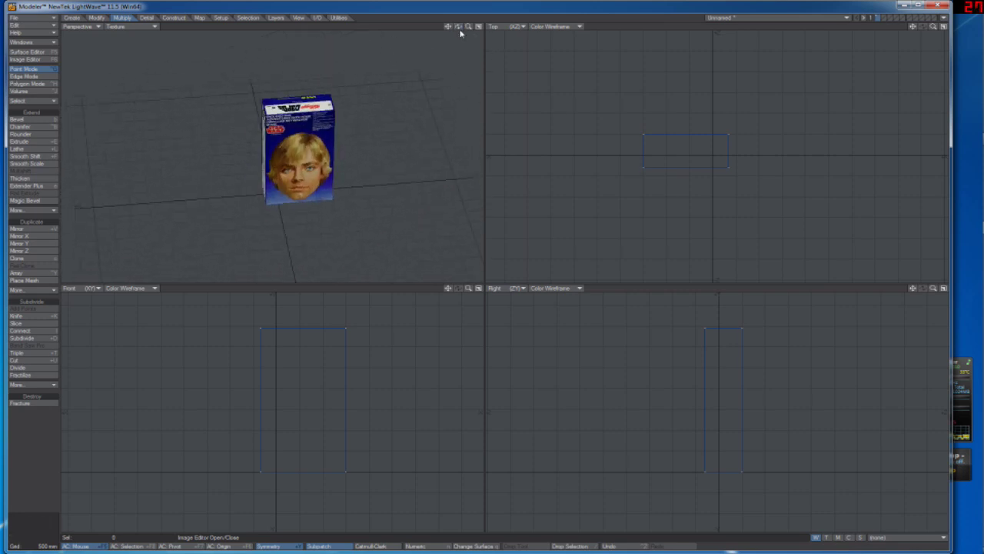
mouse_move(458, 26)
mouse_down()
mouse_move(469, 27)
mouse_move(459, 27)
mouse_up()
Step: Save the textured box object to the Desktop under the file name Box
key(shift+s)
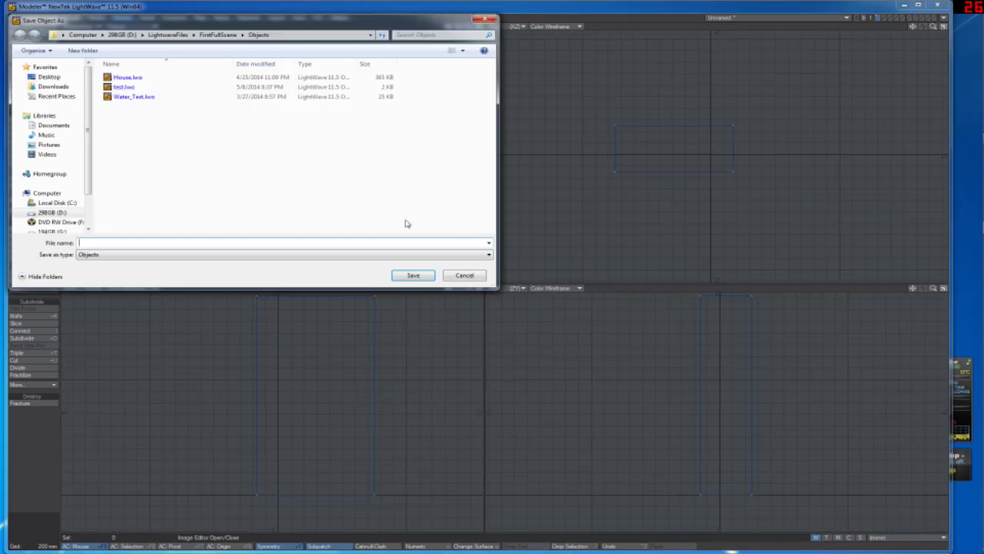
click(60, 80)
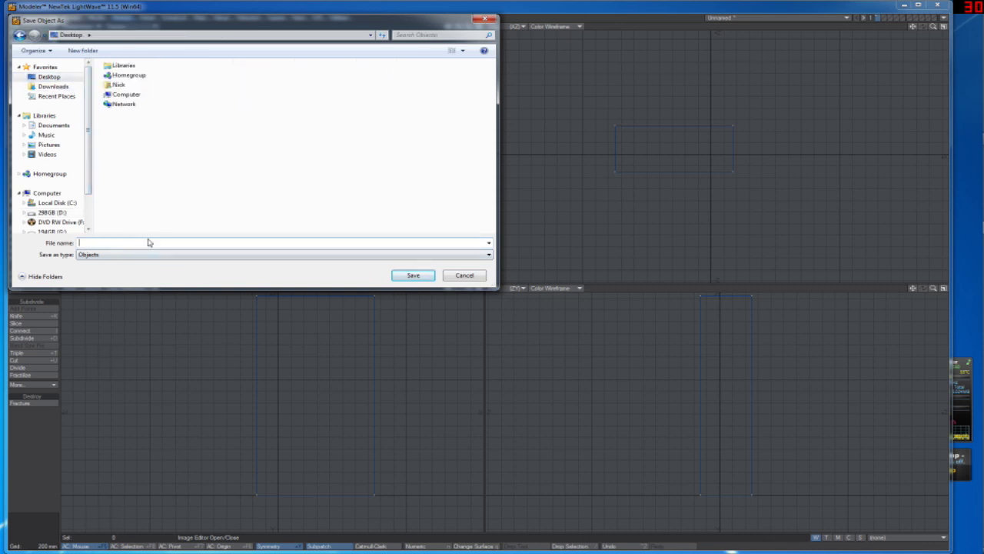
click(223, 241)
text(Box)
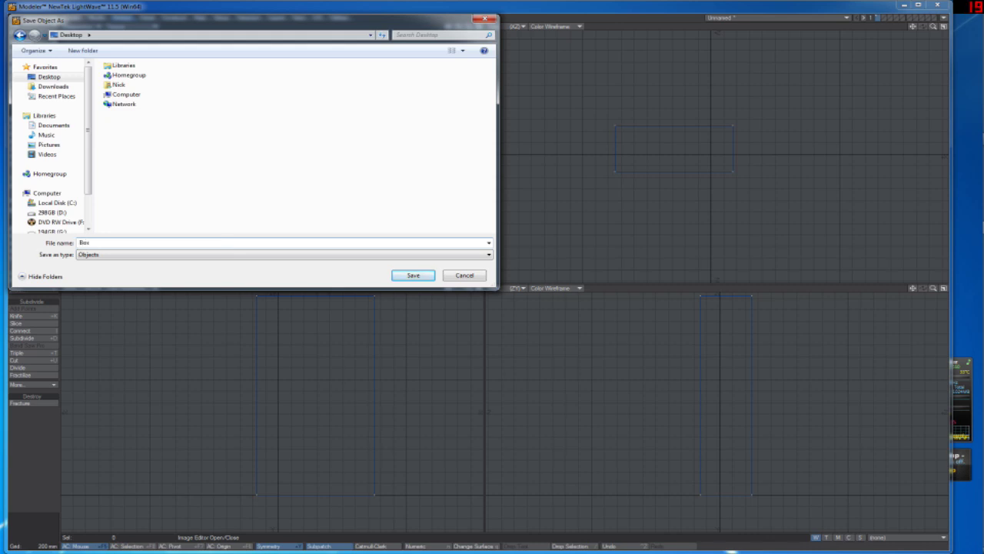